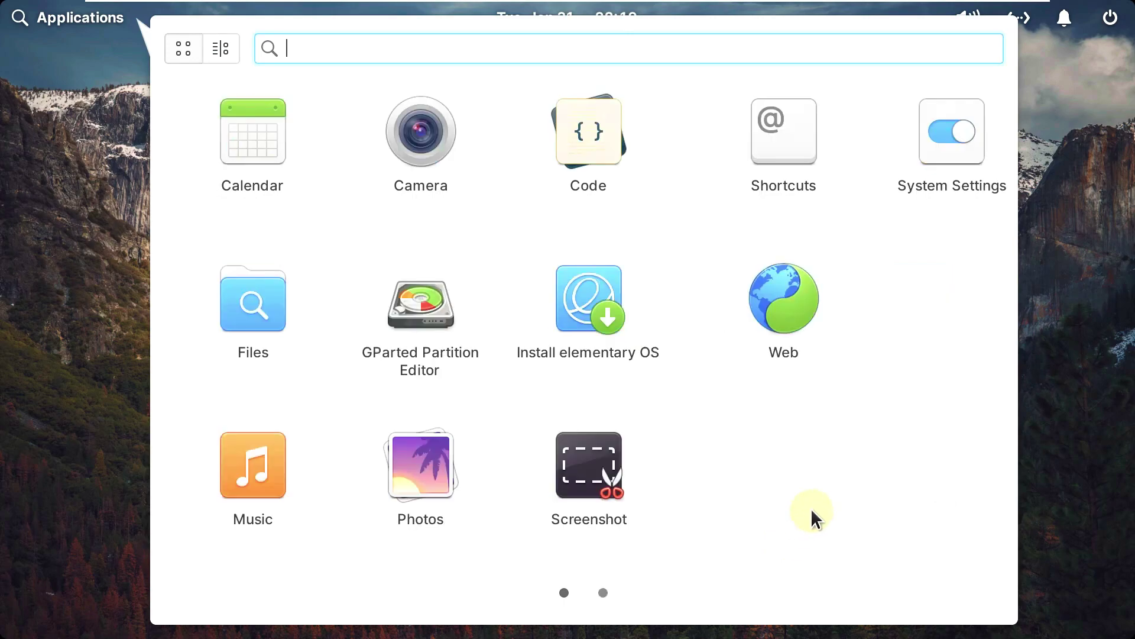
Show the installed applications by category and open System Settings from the System Tools category
{"action": "scroll", "coordinate": [706, 302], "scroll_direction": "up", "scroll_amount": 1}
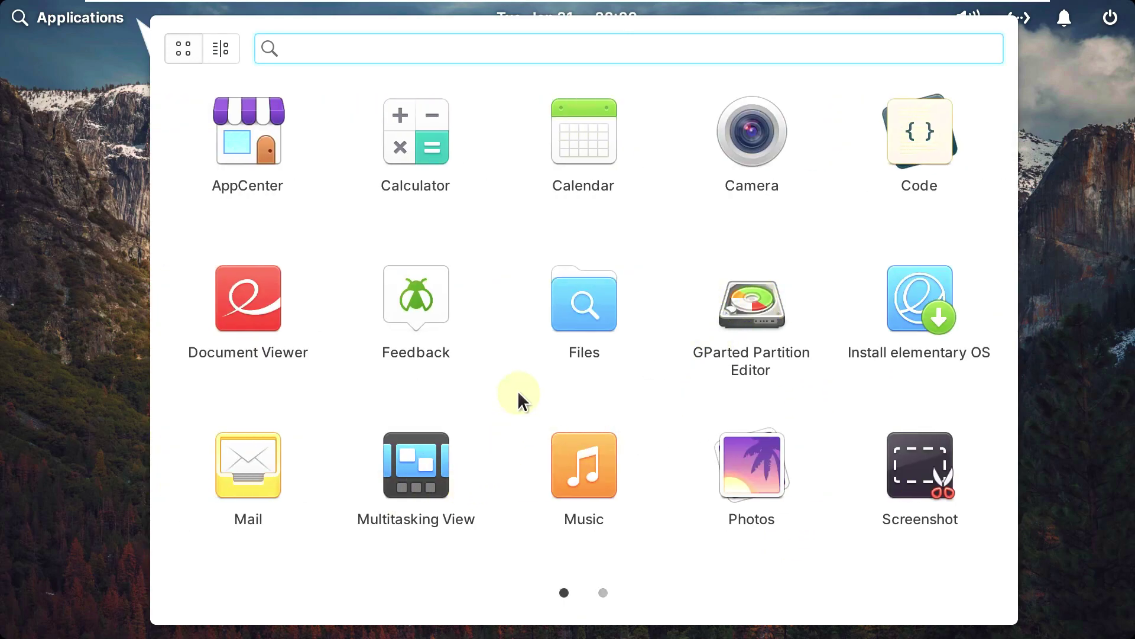
{"action": "left_click", "coordinate": [230, 39]}
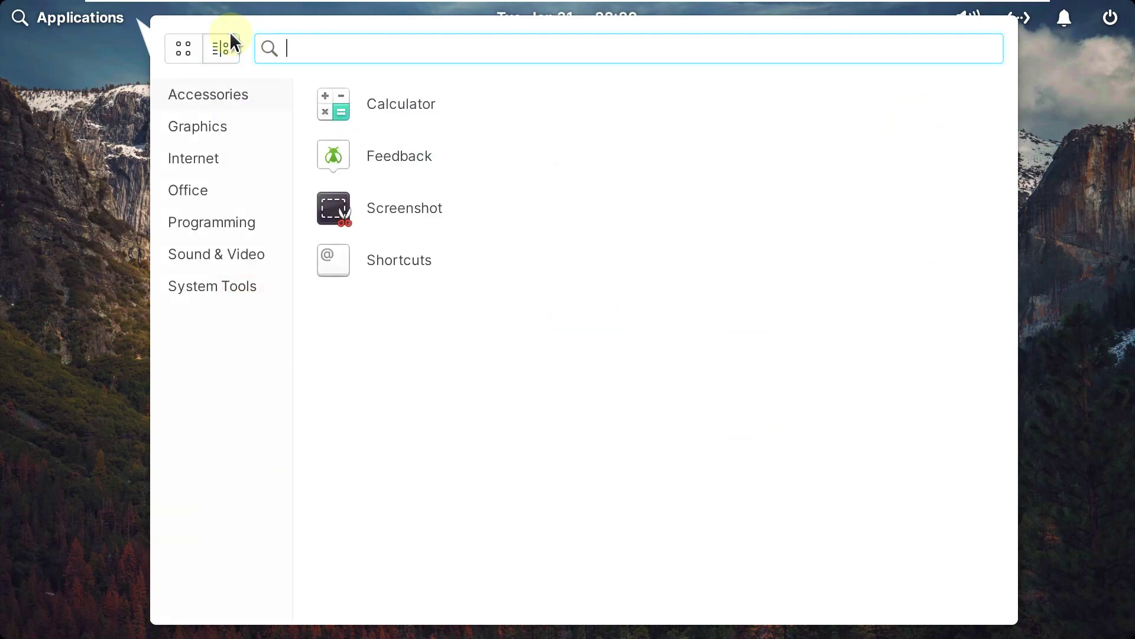
{"action": "left_click", "coordinate": [226, 289]}
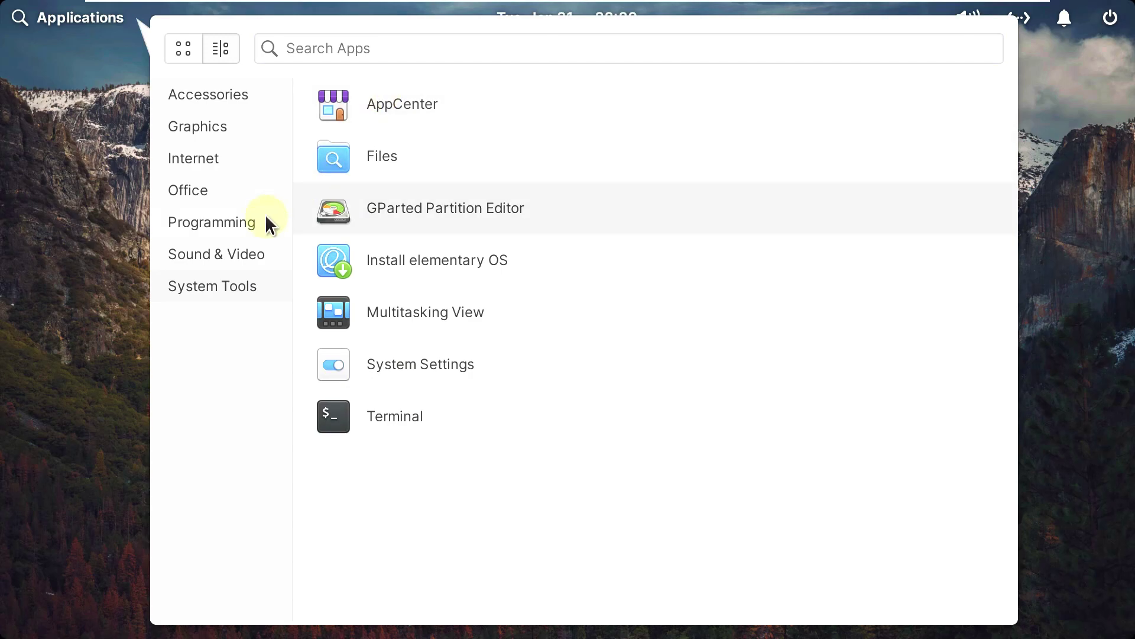
{"action": "left_click", "coordinate": [234, 248]}
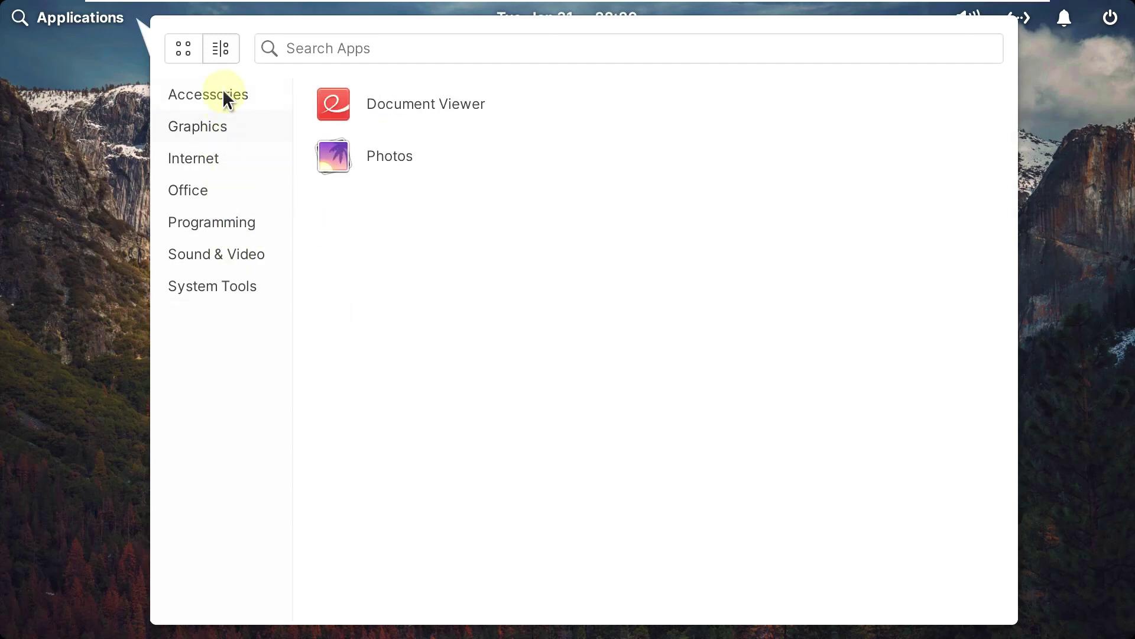
{"action": "mouse_move", "coordinate": [235, 289]}
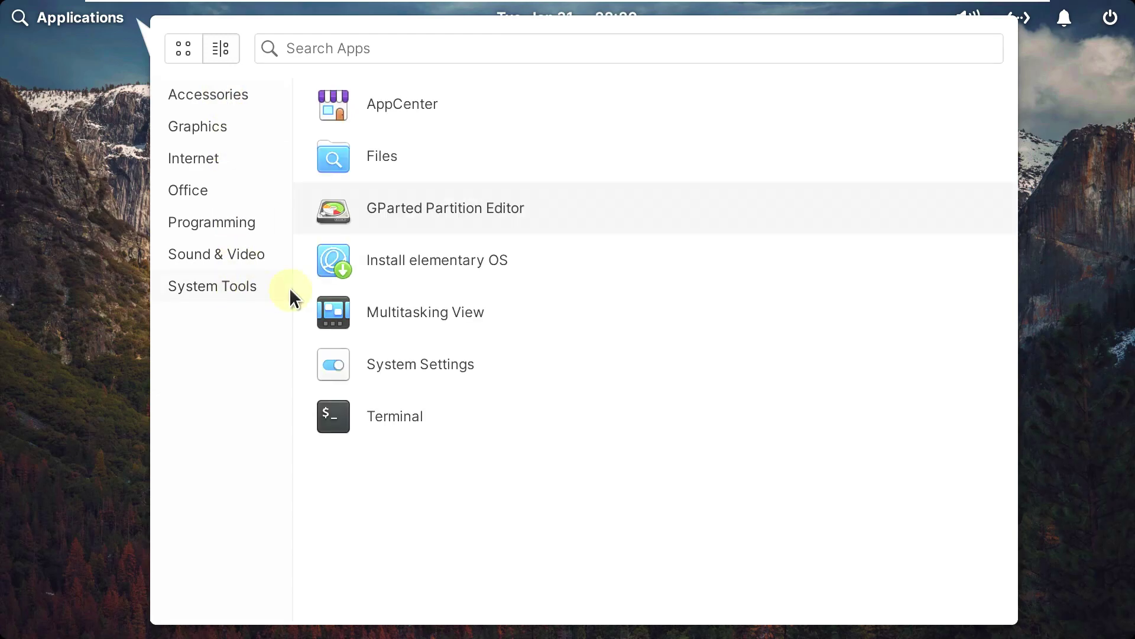
{"action": "left_click", "coordinate": [457, 371]}
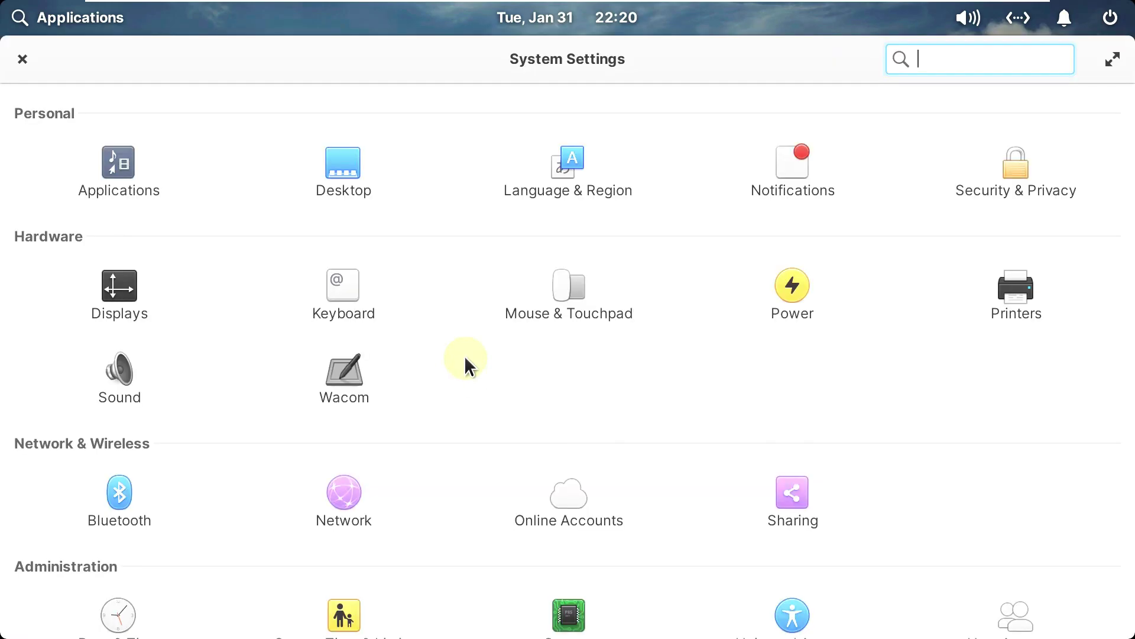
Examine the operating system, hardware and firmware details in the System settings, and close the settings
{"action": "scroll", "coordinate": [462, 358], "scroll_direction": "down", "scroll_amount": 1}
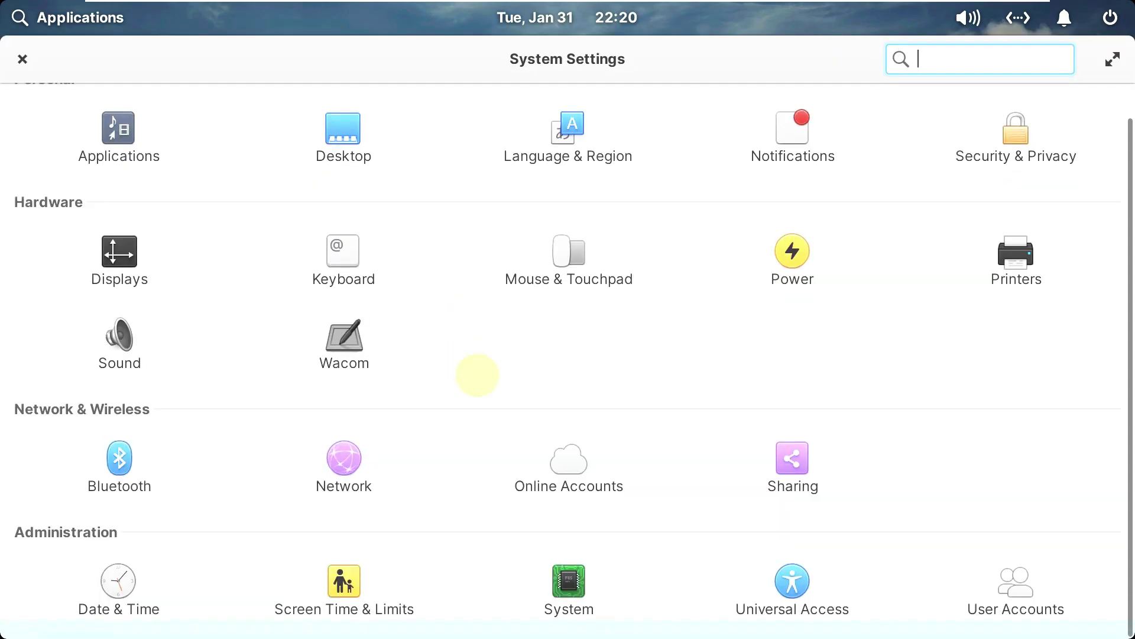
{"action": "left_click", "coordinate": [582, 615]}
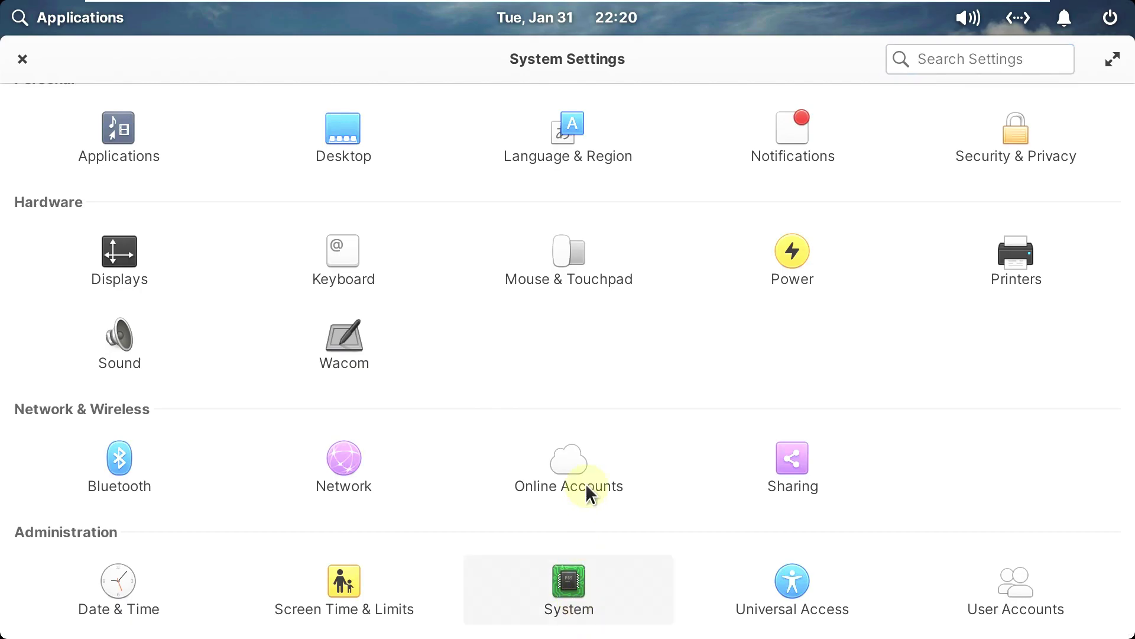
{"action": "left_click_drag", "start_coordinate": [825, 299], "coordinate": [498, 298]}
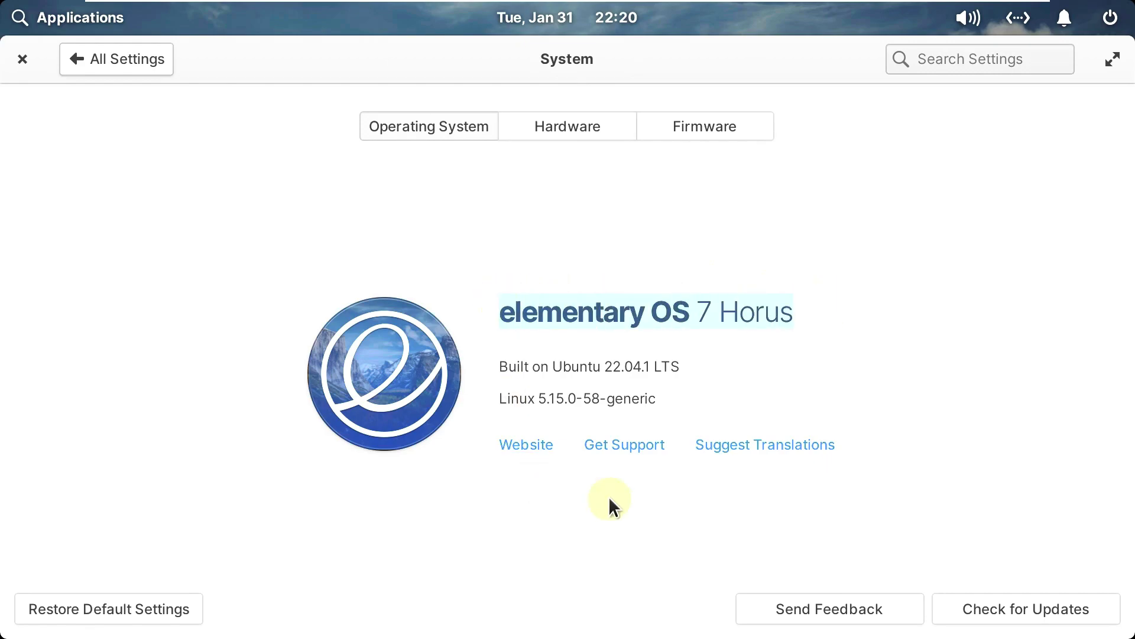
{"action": "left_click", "coordinate": [600, 127]}
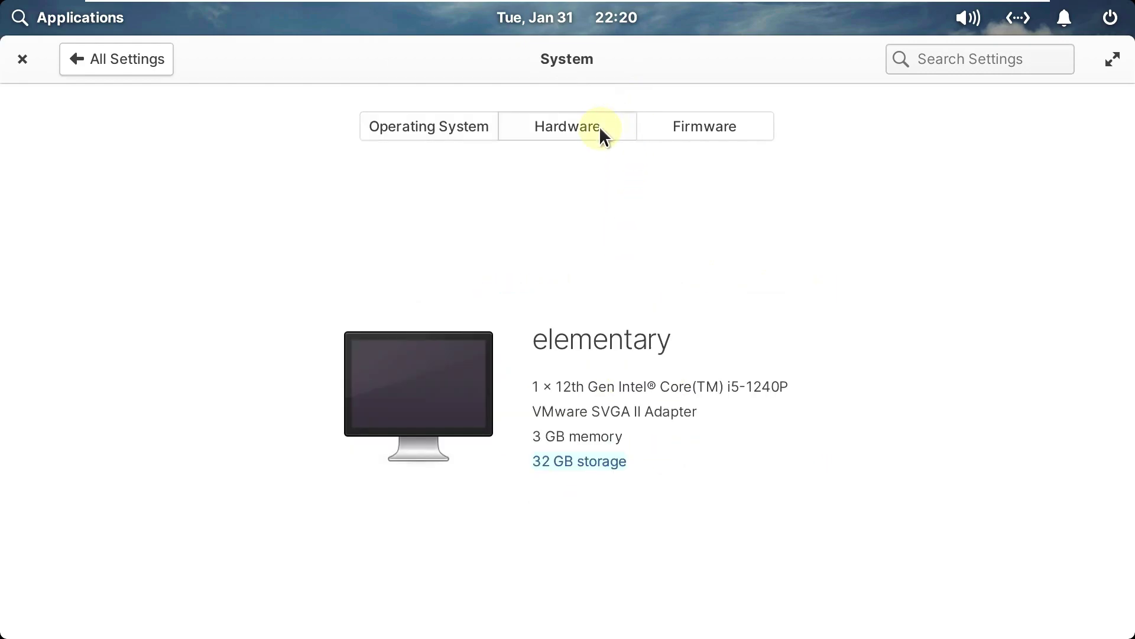
{"action": "left_click", "coordinate": [700, 126]}
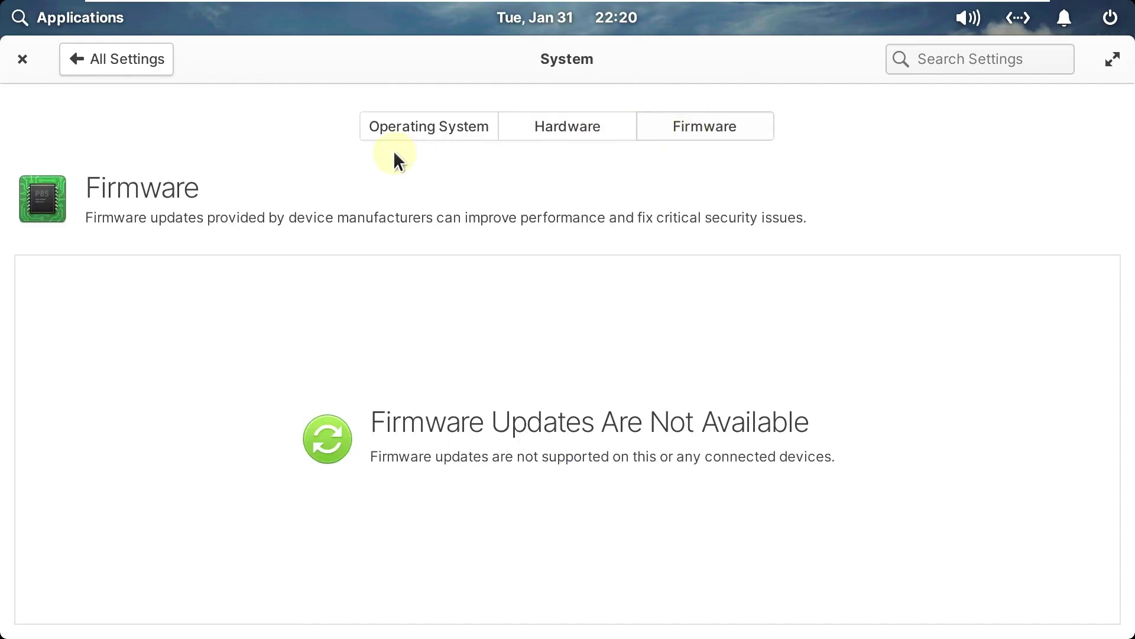
{"action": "left_click", "coordinate": [401, 129]}
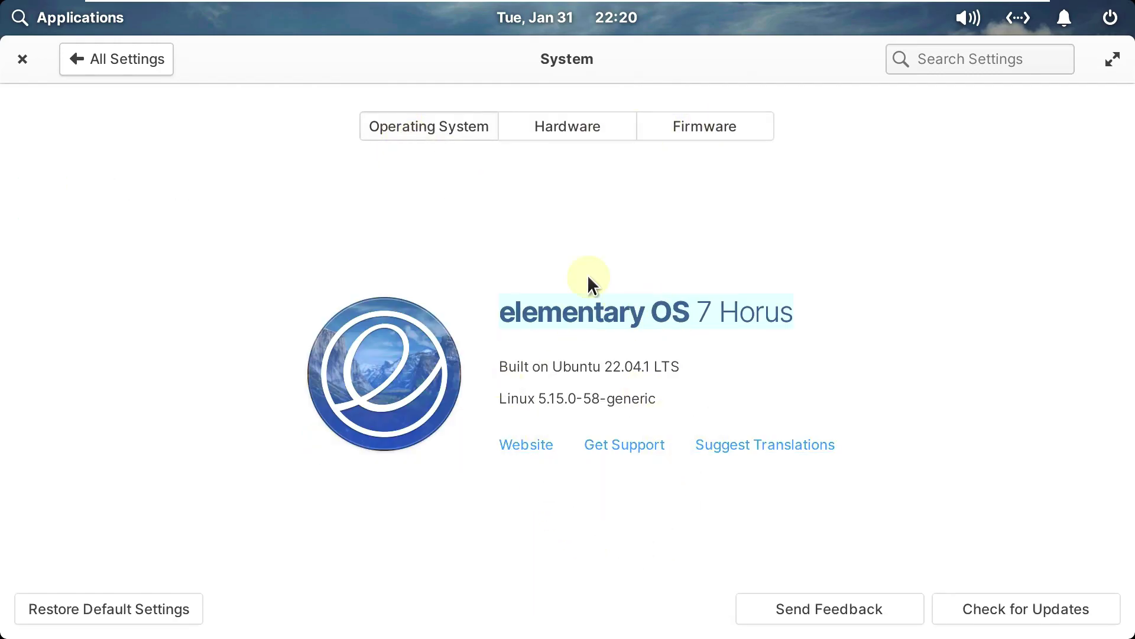
{"action": "left_click", "coordinate": [24, 59]}
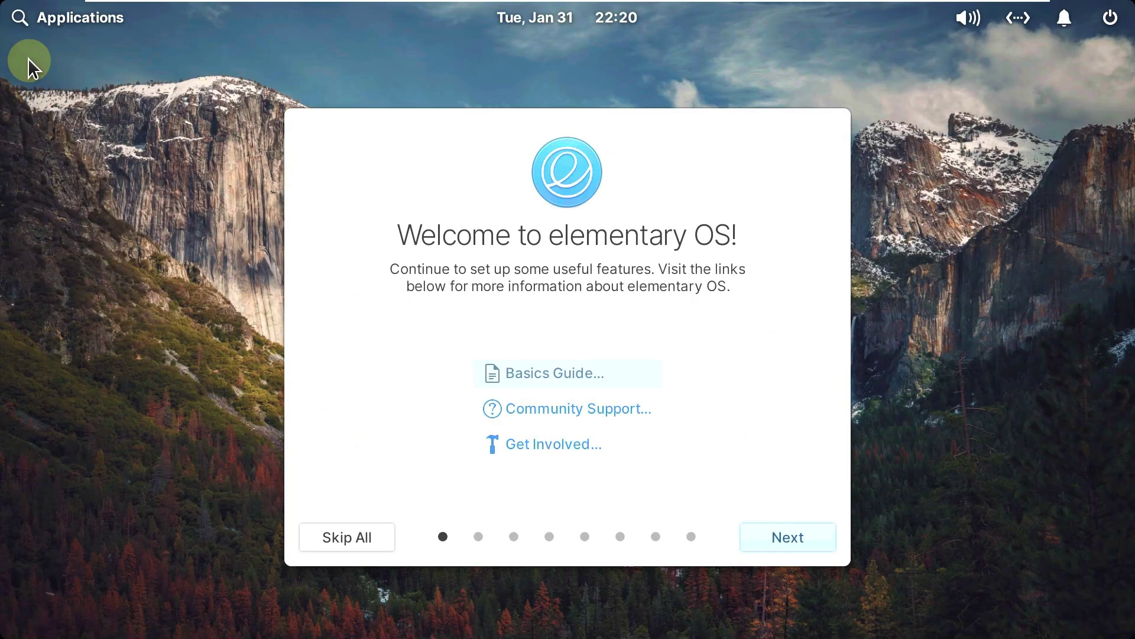
In the welcome setup, preview the Dark and Sunset to Sunrise styles and choose the Default style with the yellow accent
{"action": "left_click", "coordinate": [793, 531]}
{"action": "left_click", "coordinate": [541, 371]}
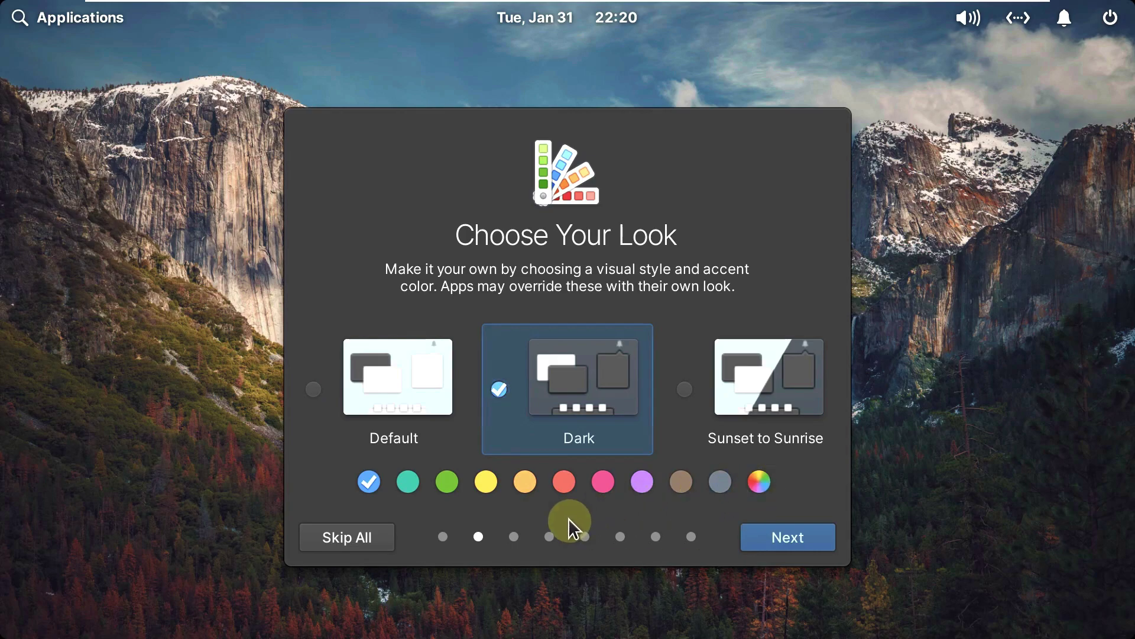
{"action": "left_click", "coordinate": [564, 480]}
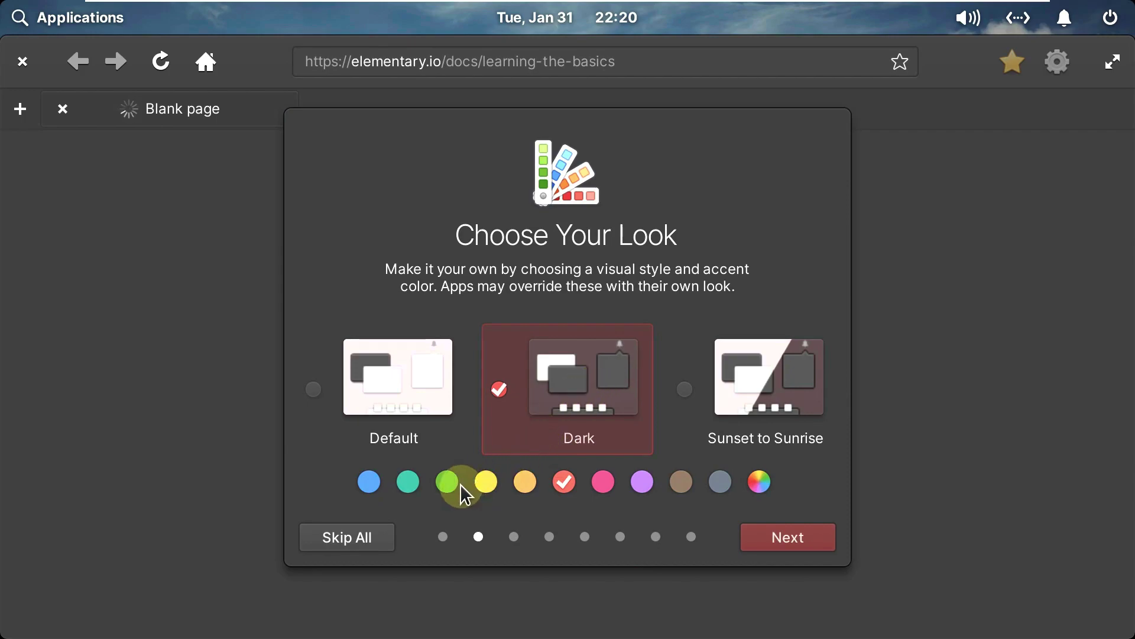
{"action": "left_click", "coordinate": [484, 481]}
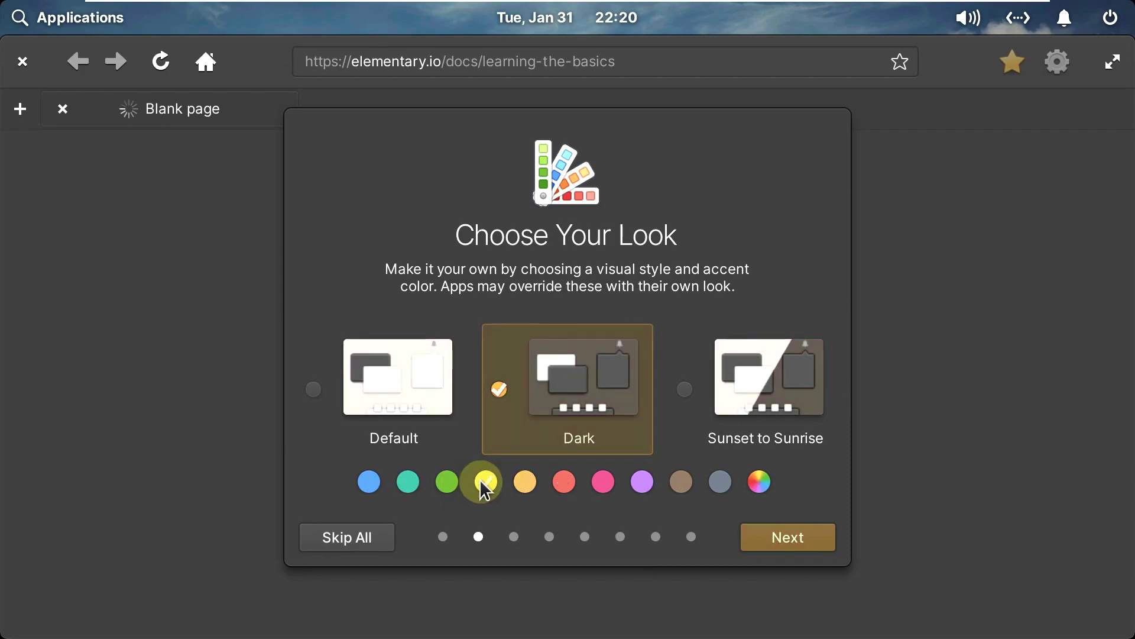
{"action": "left_click", "coordinate": [751, 381]}
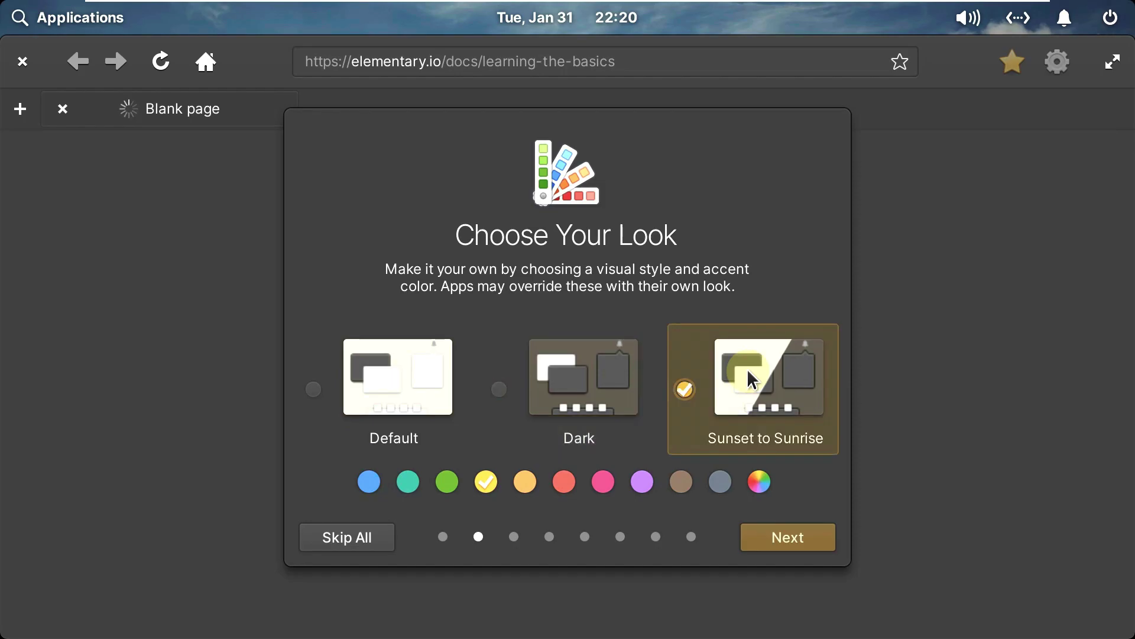
{"action": "left_click", "coordinate": [378, 380]}
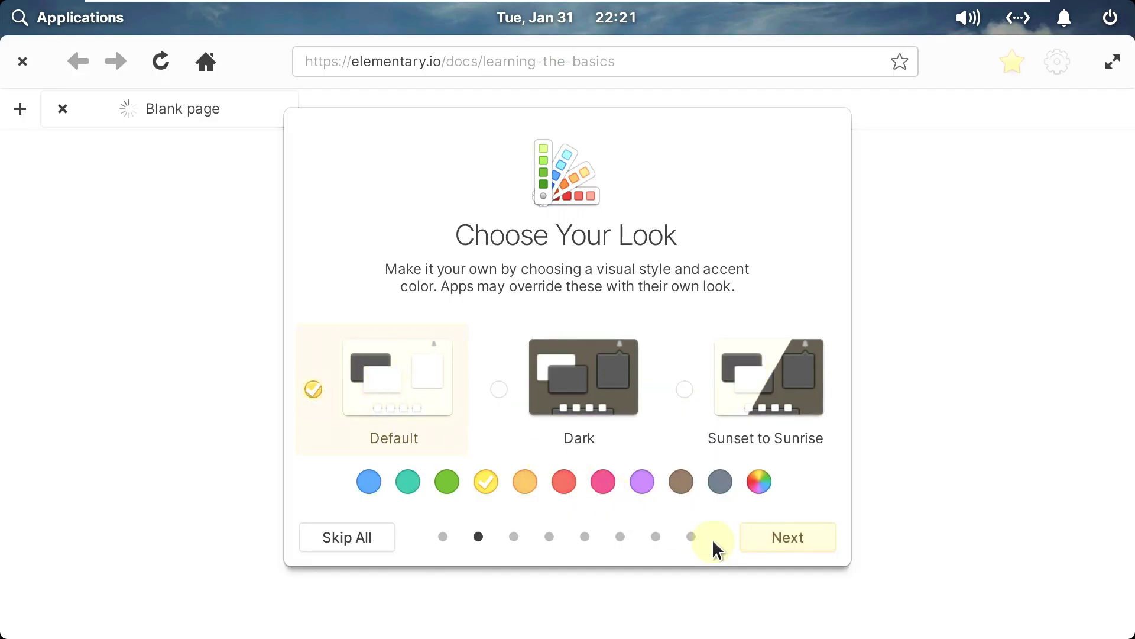
{"action": "left_click", "coordinate": [785, 539]}
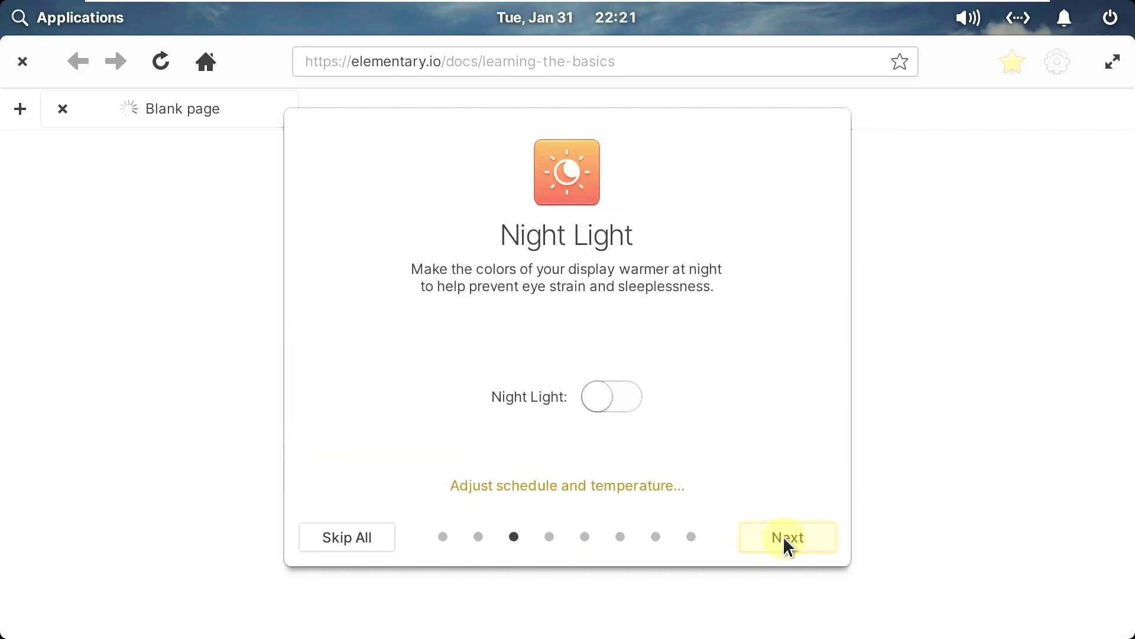
Enable Night Light, review its schedule and the display settings, and switch Night Light back off
{"action": "left_click", "coordinate": [607, 398]}
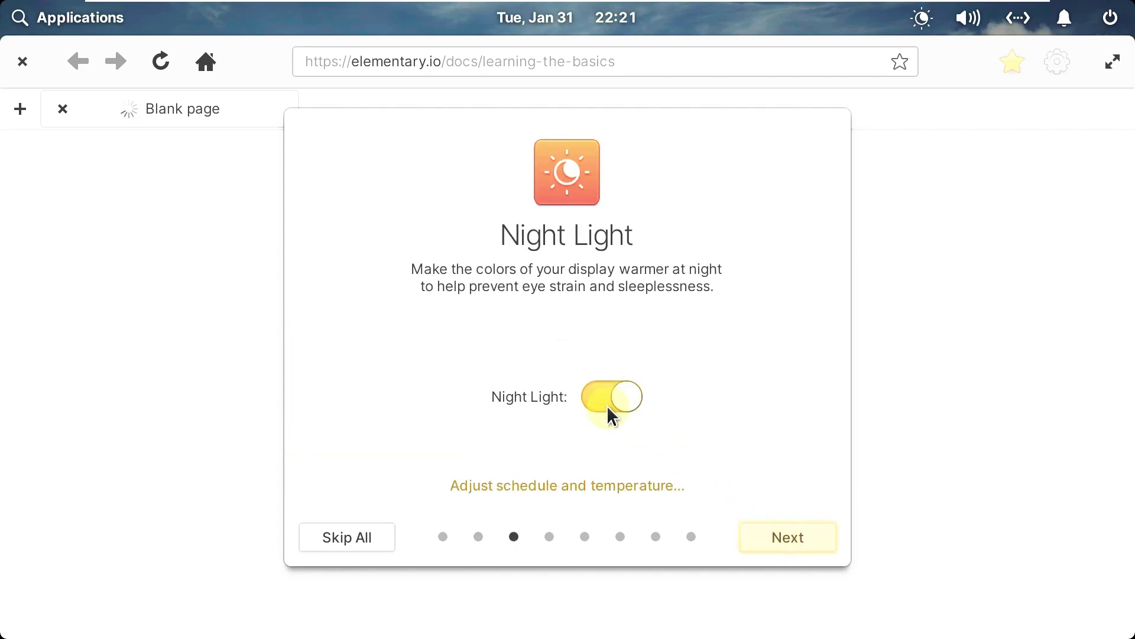
{"action": "left_click", "coordinate": [595, 493]}
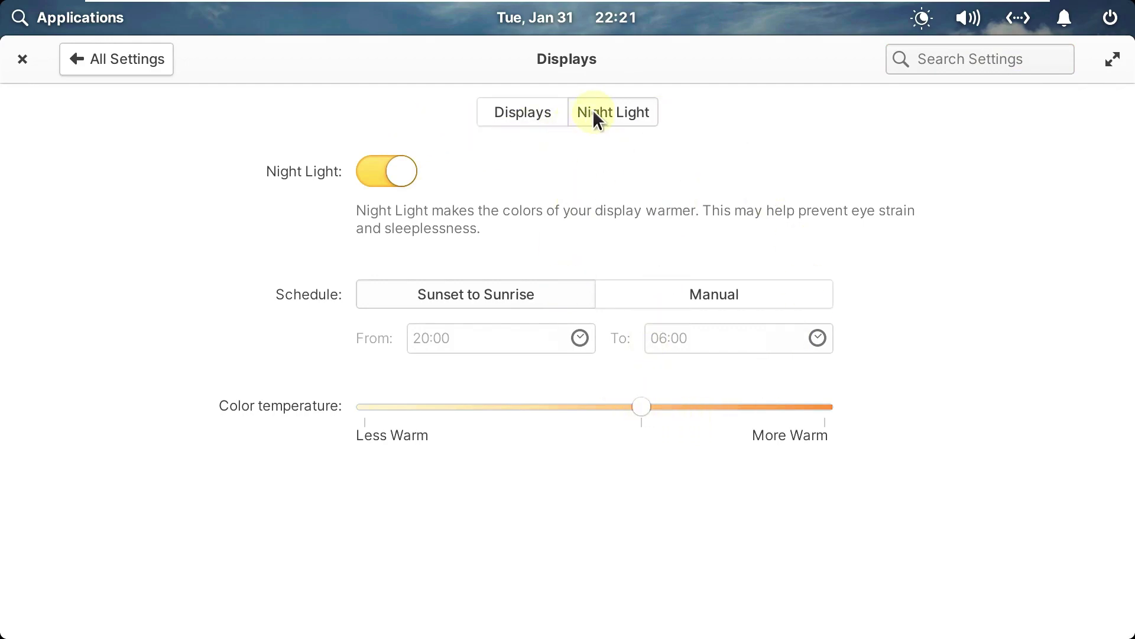
{"action": "left_click", "coordinate": [531, 112]}
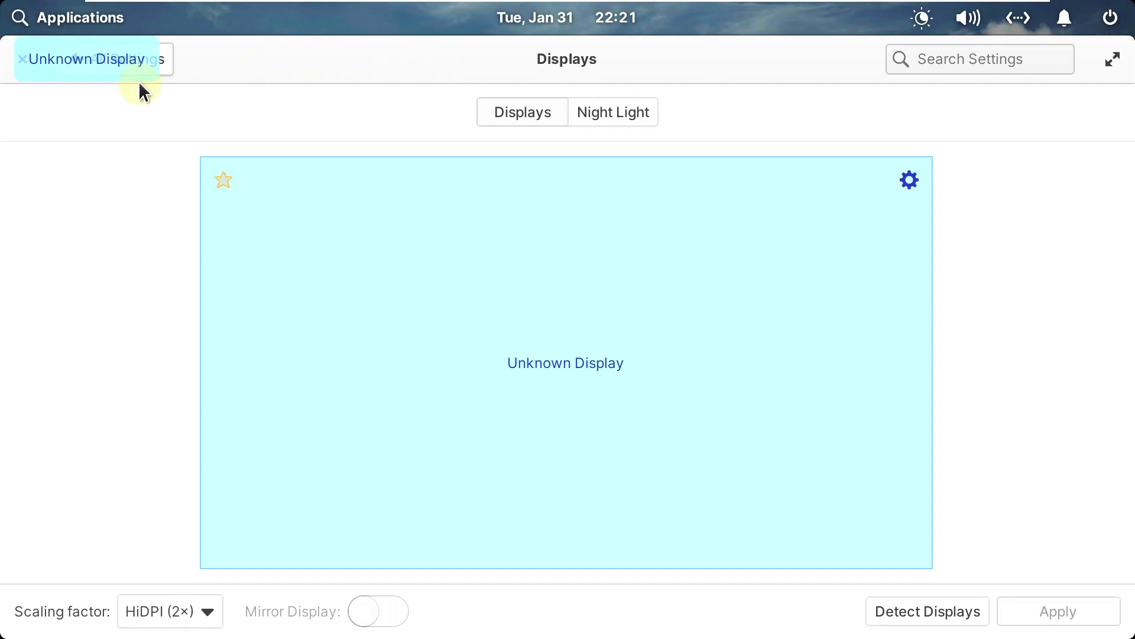
{"action": "double_click", "coordinate": [230, 73]}
{"action": "left_click", "coordinate": [196, 135]}
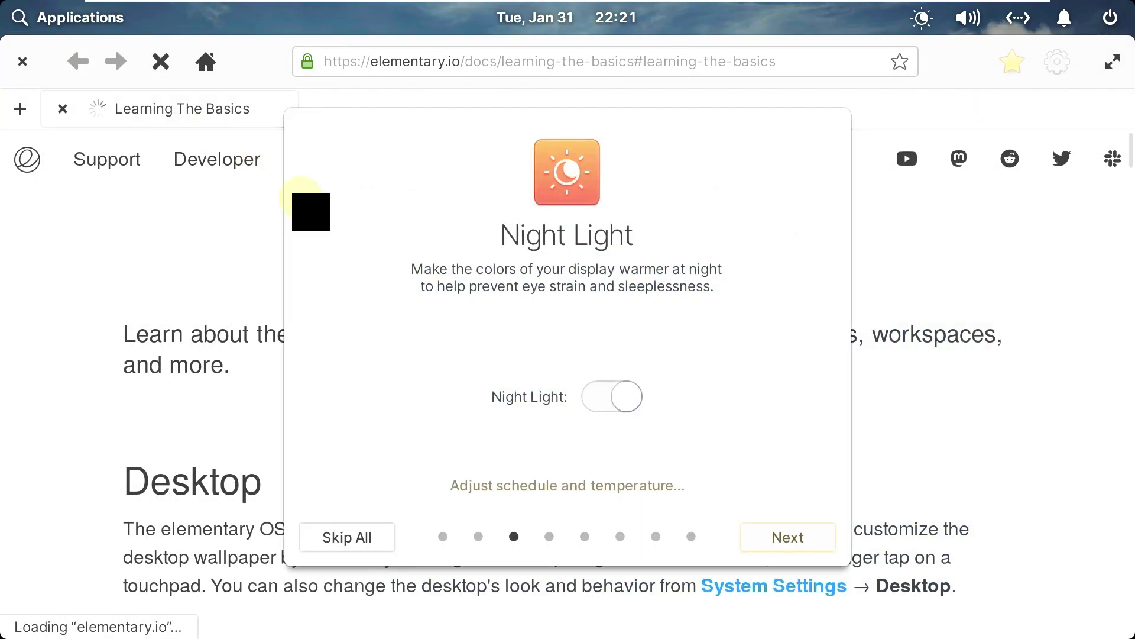
{"action": "left_click", "coordinate": [617, 396]}
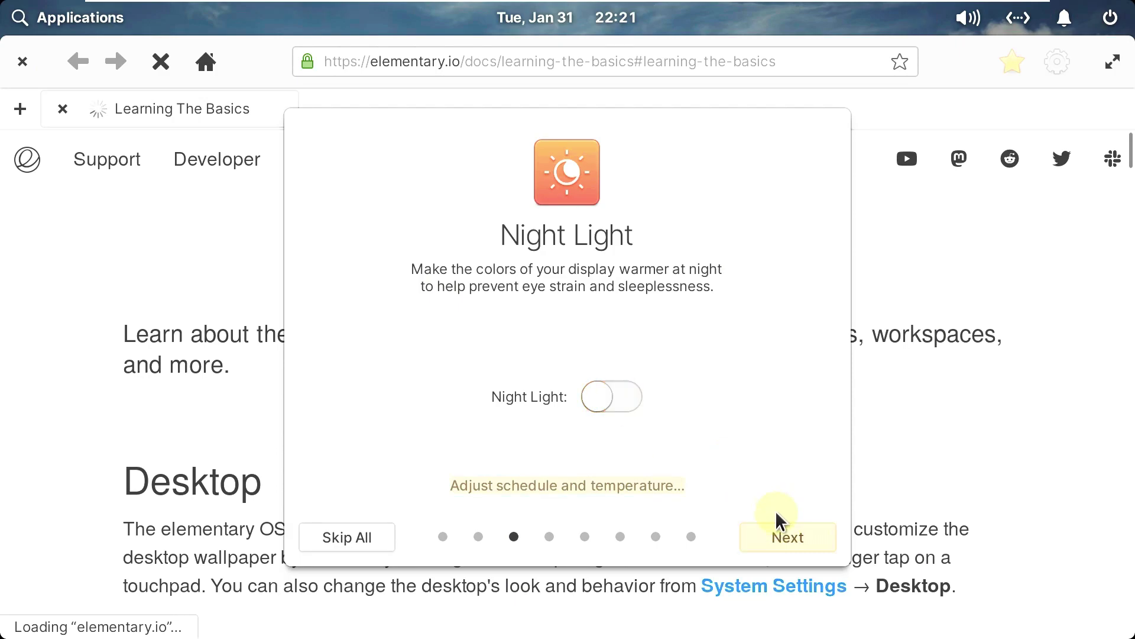
Continue past Night Light, Housekeeping and Online Accounts without changing their options, and open the Flathub link from the apps page
{"action": "left_click", "coordinate": [789, 537]}
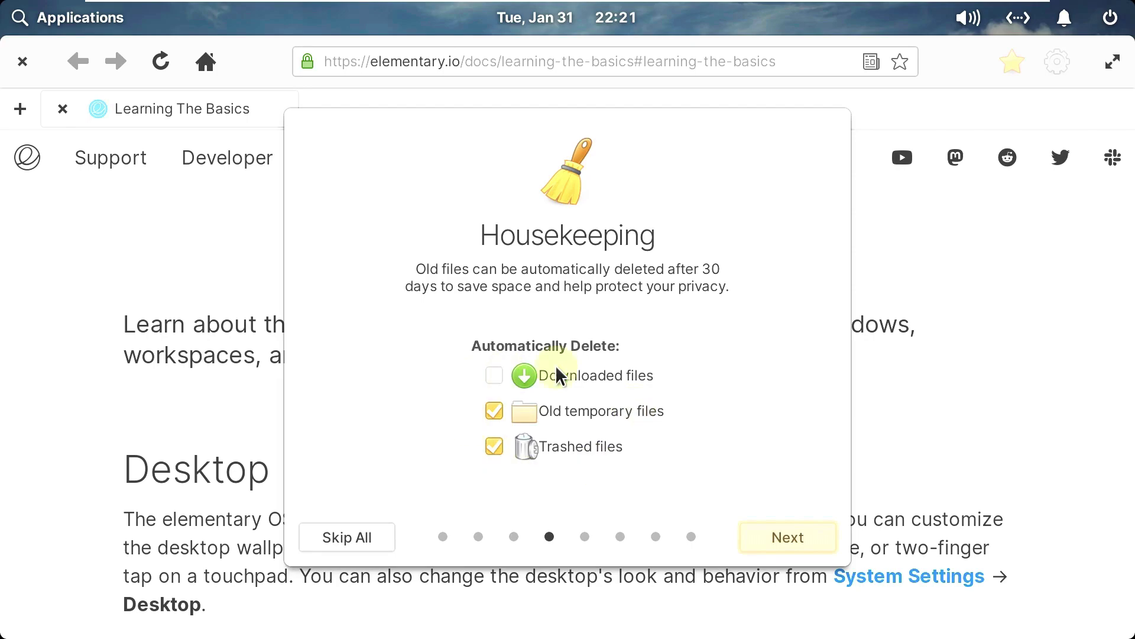
{"action": "left_click", "coordinate": [773, 547]}
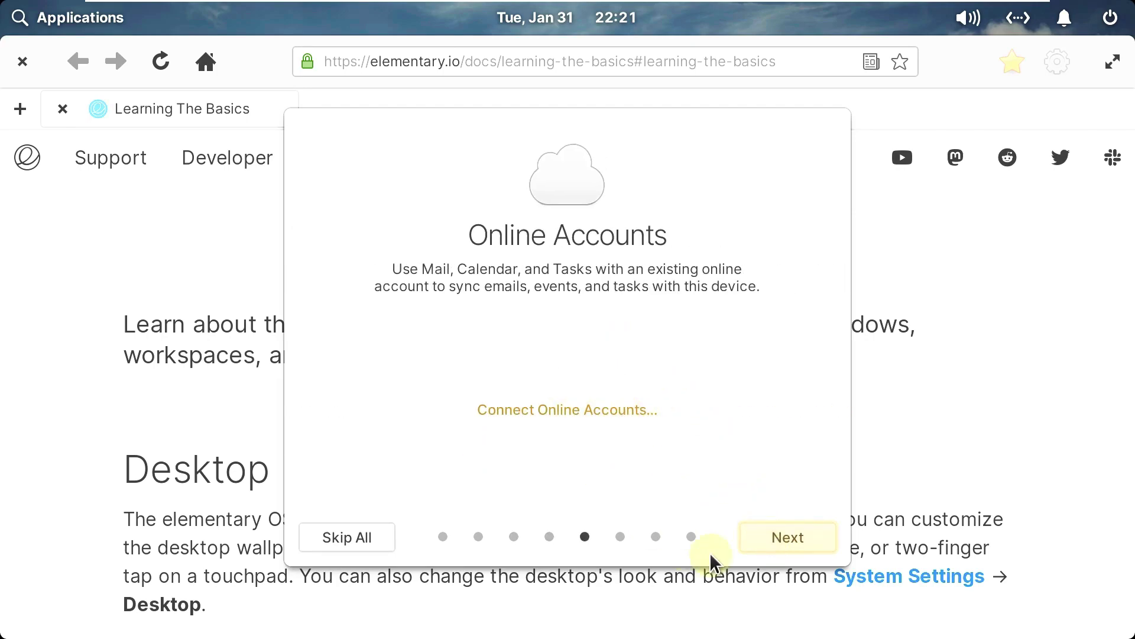
{"action": "left_click", "coordinate": [755, 545]}
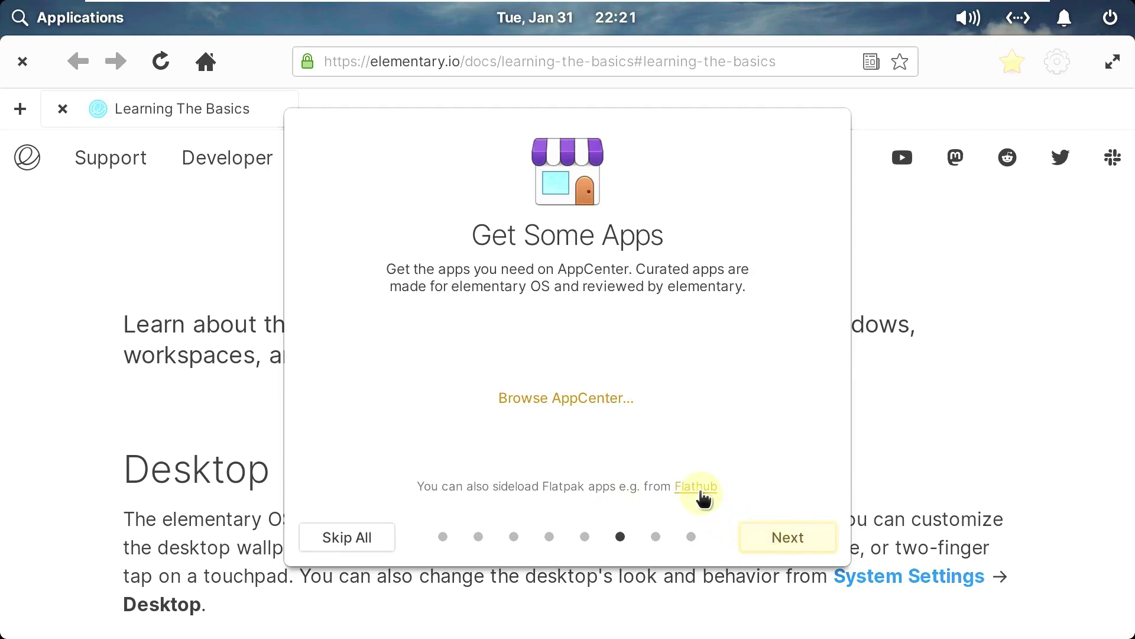
{"action": "left_click", "coordinate": [713, 493]}
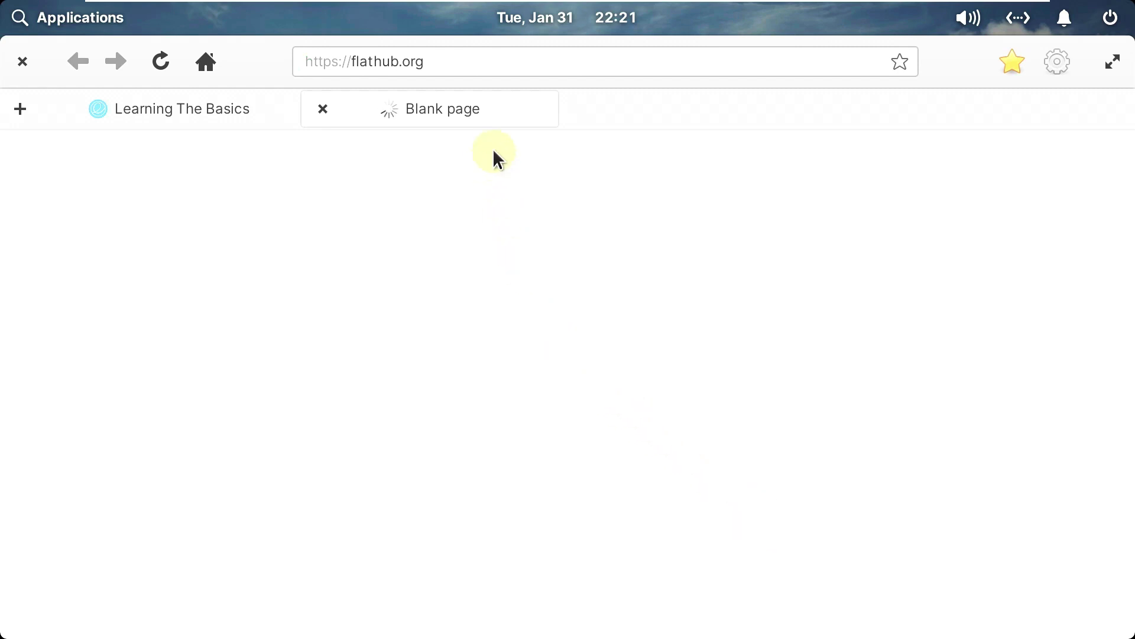
Examine the Learning the Basics guide from the desktop section through the Multitasking View section, and return to its beginning
{"action": "left_click", "coordinate": [211, 117]}
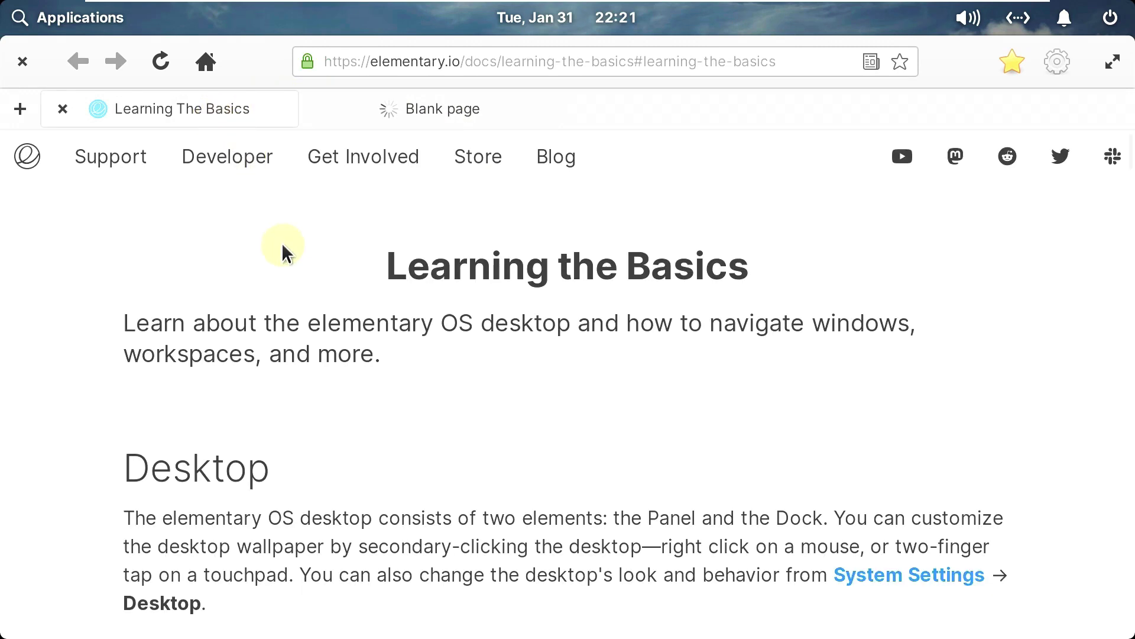
{"action": "scroll", "coordinate": [281, 242], "scroll_direction": "down", "scroll_amount": 10}
{"action": "scroll", "coordinate": [281, 242], "scroll_direction": "down", "scroll_amount": 15}
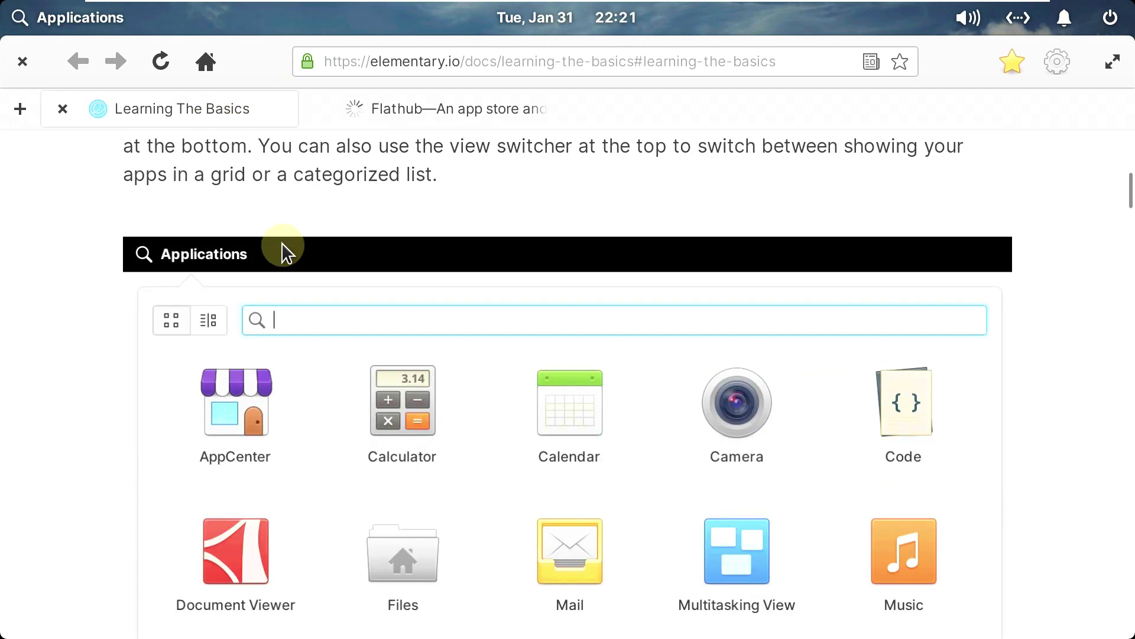
{"action": "scroll", "coordinate": [284, 245], "scroll_direction": "down", "scroll_amount": 10}
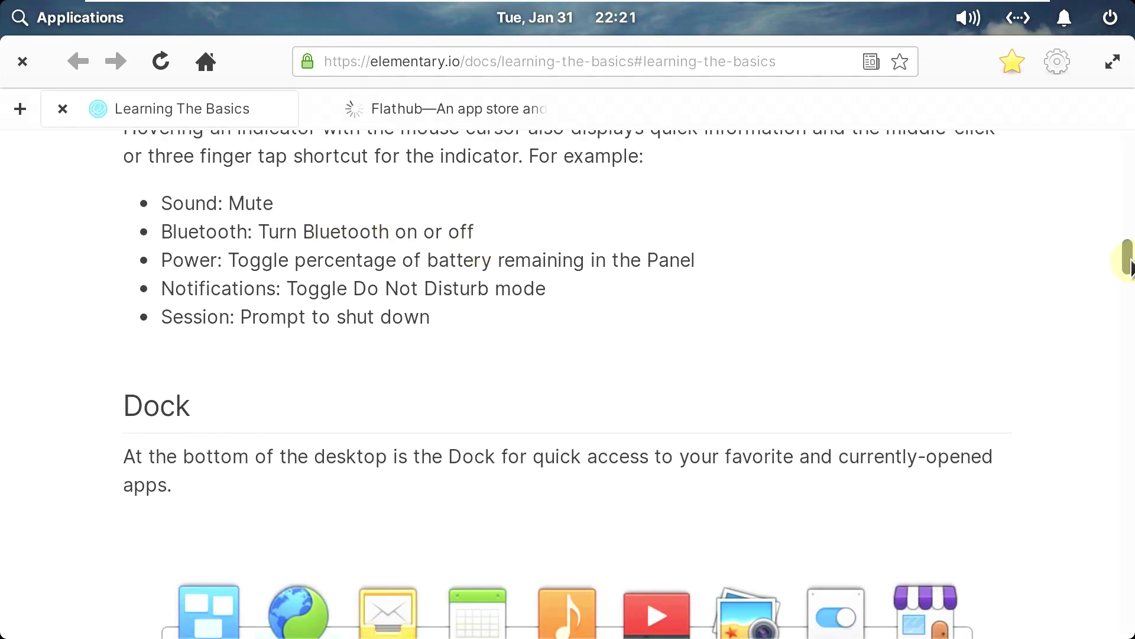
{"action": "scroll", "coordinate": [1130, 266], "scroll_direction": "down", "scroll_amount": 14}
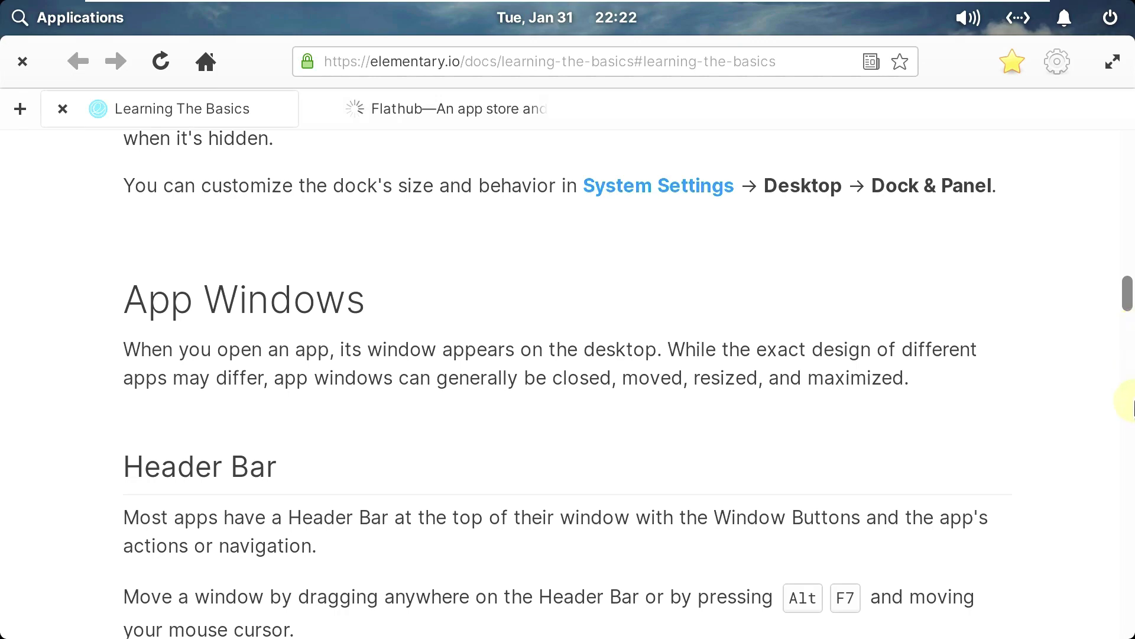
{"action": "left_click", "coordinate": [1132, 452]}
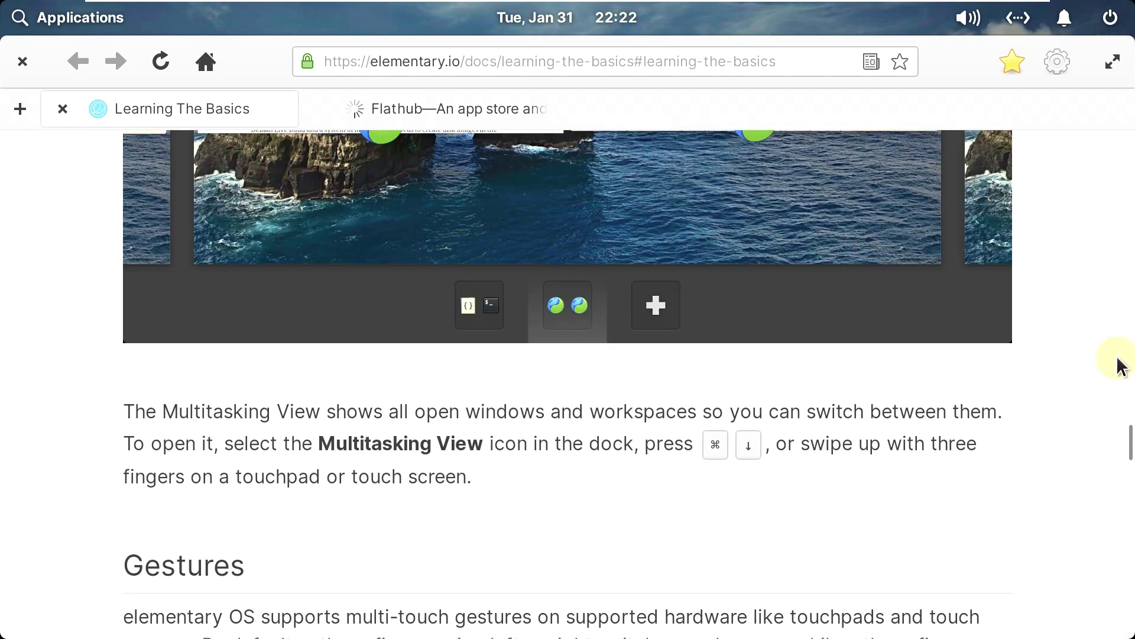
{"action": "scroll", "coordinate": [739, 390], "scroll_direction": "up", "scroll_amount": 6}
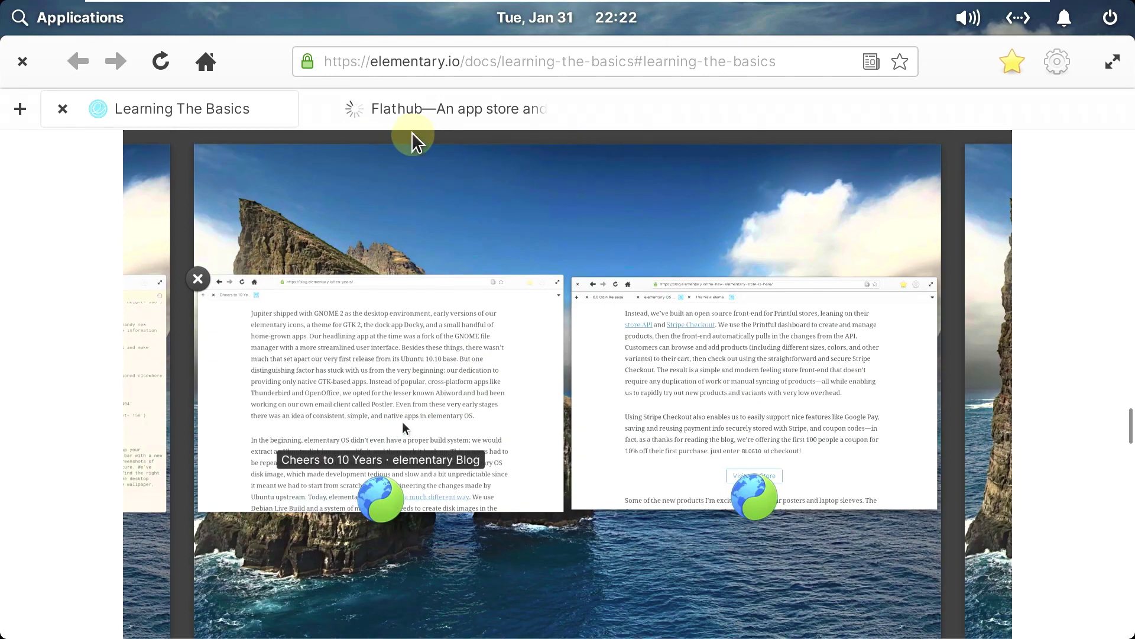
{"action": "left_click_drag", "start_coordinate": [1131, 426], "coordinate": [1118, 119]}
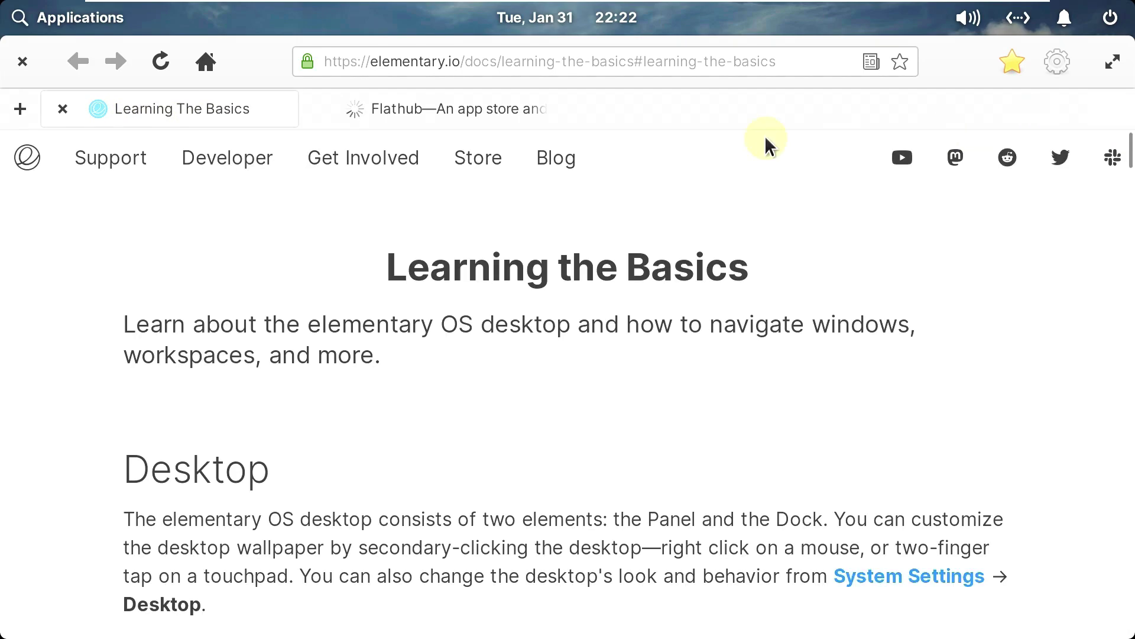
Go to the elementary.io home page and review the browser's General preferences down to the language and spell checking options
{"action": "left_click", "coordinate": [28, 165]}
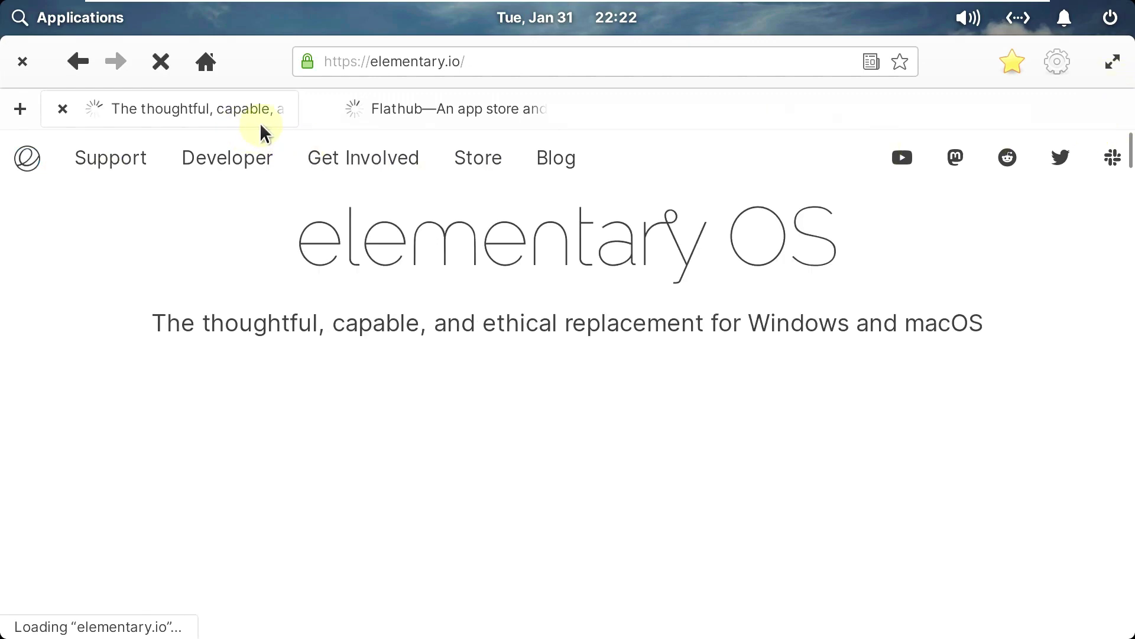
{"action": "left_click", "coordinate": [1055, 65]}
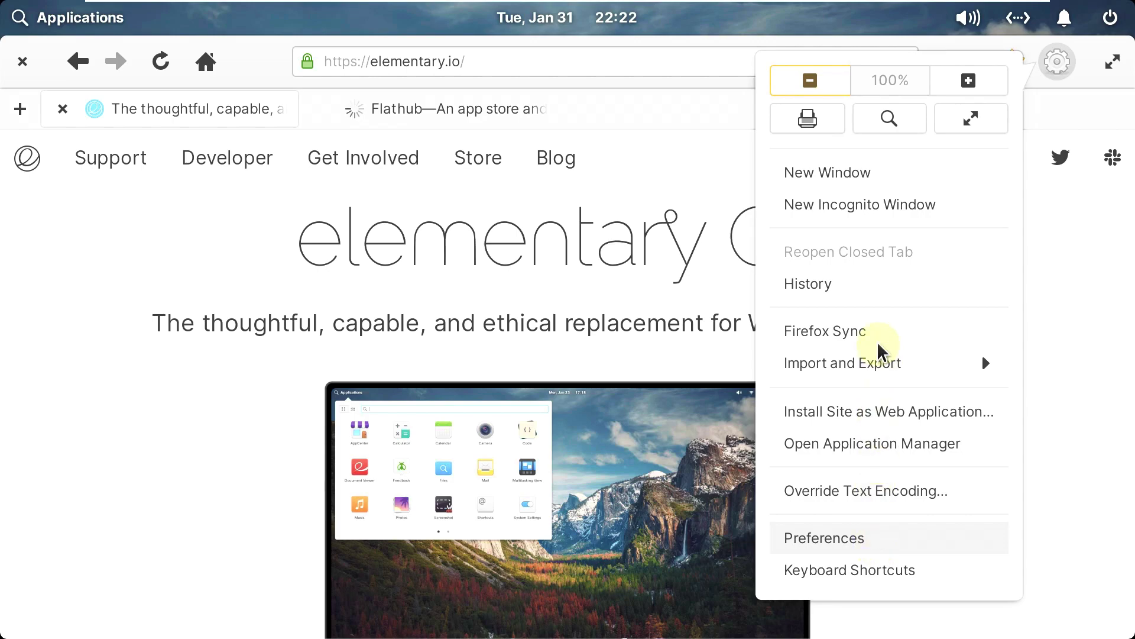
{"action": "left_click", "coordinate": [882, 541]}
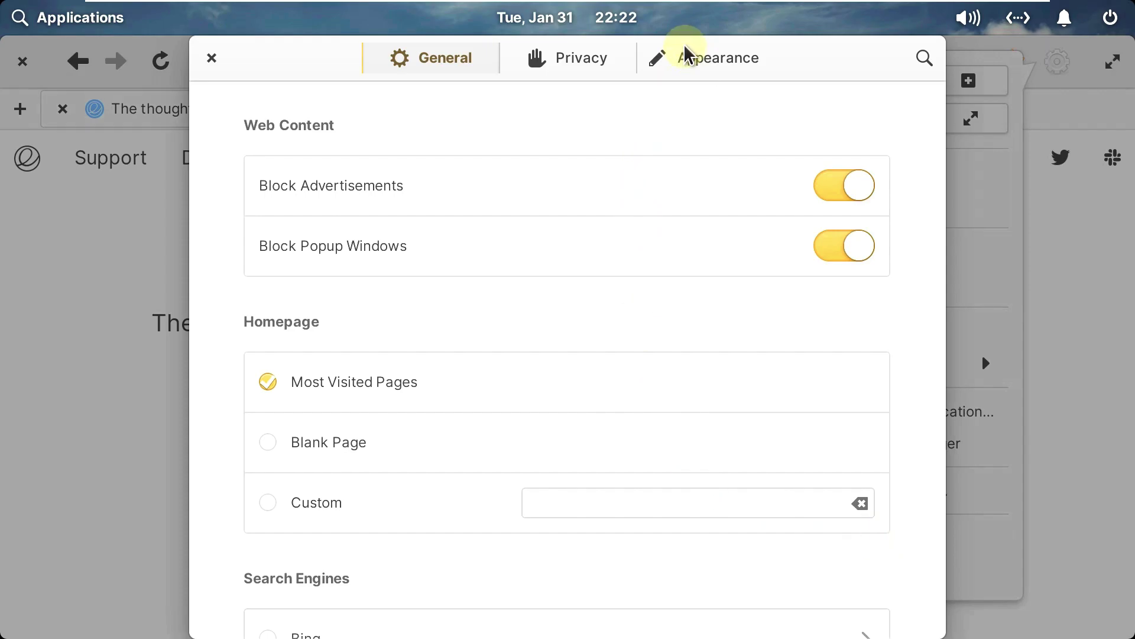
{"action": "left_click", "coordinate": [686, 55]}
{"action": "left_click", "coordinate": [596, 65]}
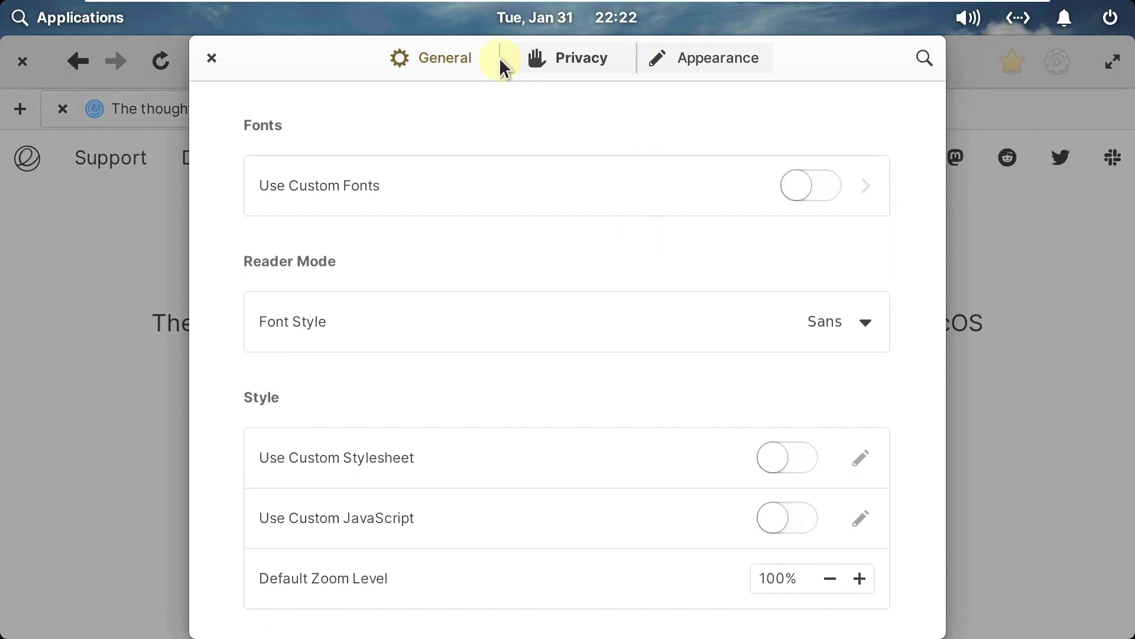
{"action": "left_click", "coordinate": [471, 65]}
{"action": "scroll", "coordinate": [221, 542], "scroll_direction": "down", "scroll_amount": 10}
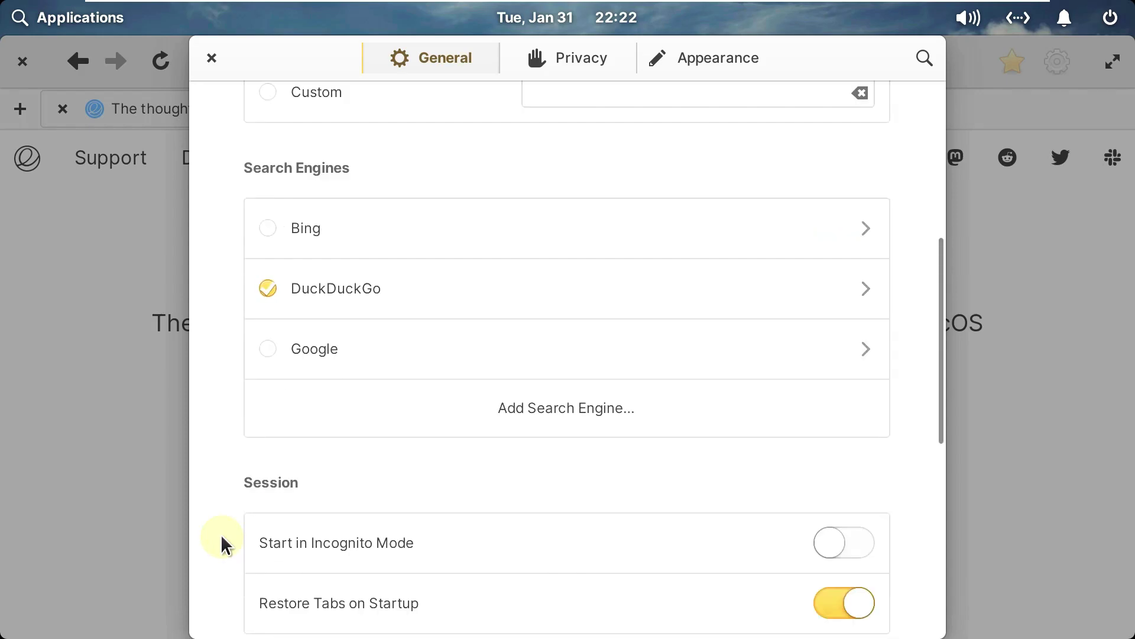
{"action": "scroll", "coordinate": [224, 541], "scroll_direction": "down", "scroll_amount": 3}
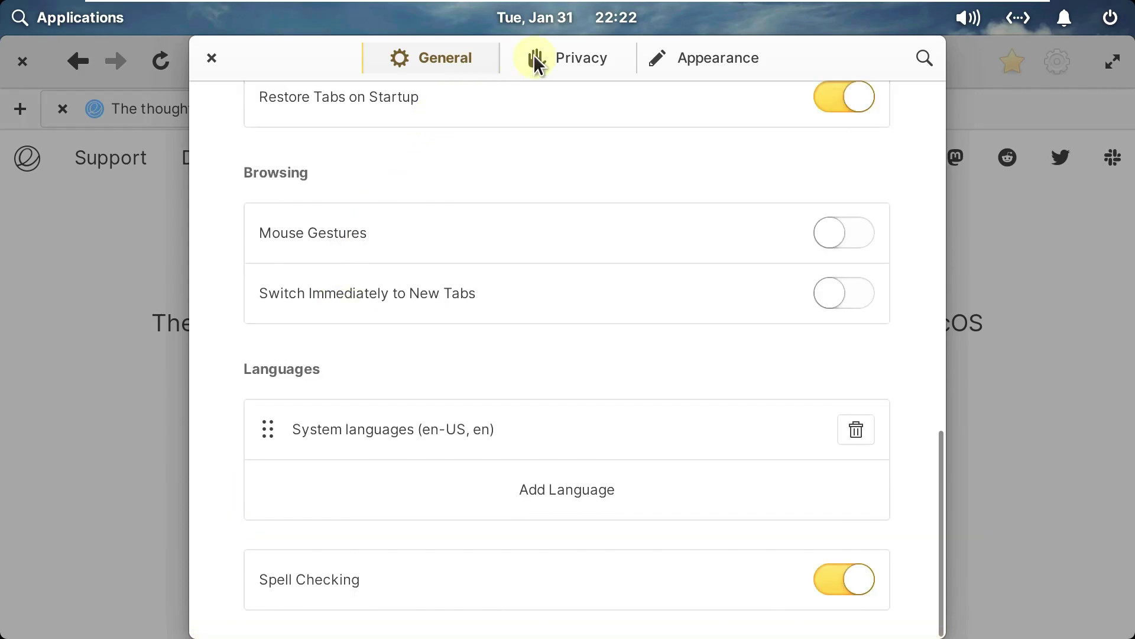
Review the browser's Privacy and Appearance preferences without changing them, and close the preferences
{"action": "left_click", "coordinate": [535, 59]}
{"action": "scroll", "coordinate": [232, 473], "scroll_direction": "down", "scroll_amount": 3}
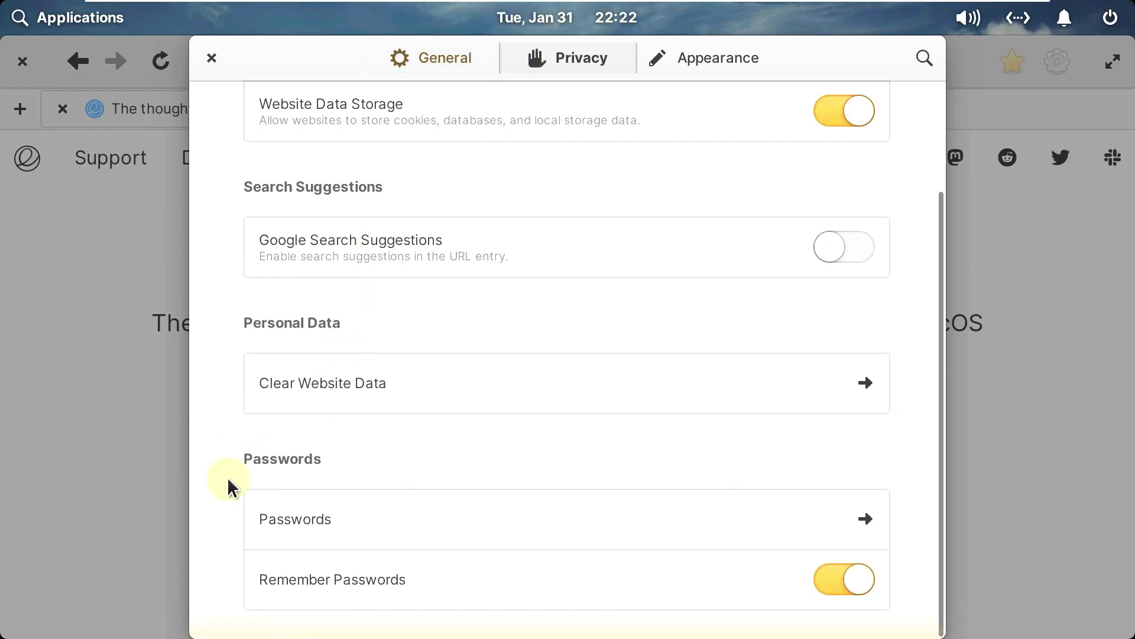
{"action": "left_click", "coordinate": [688, 59]}
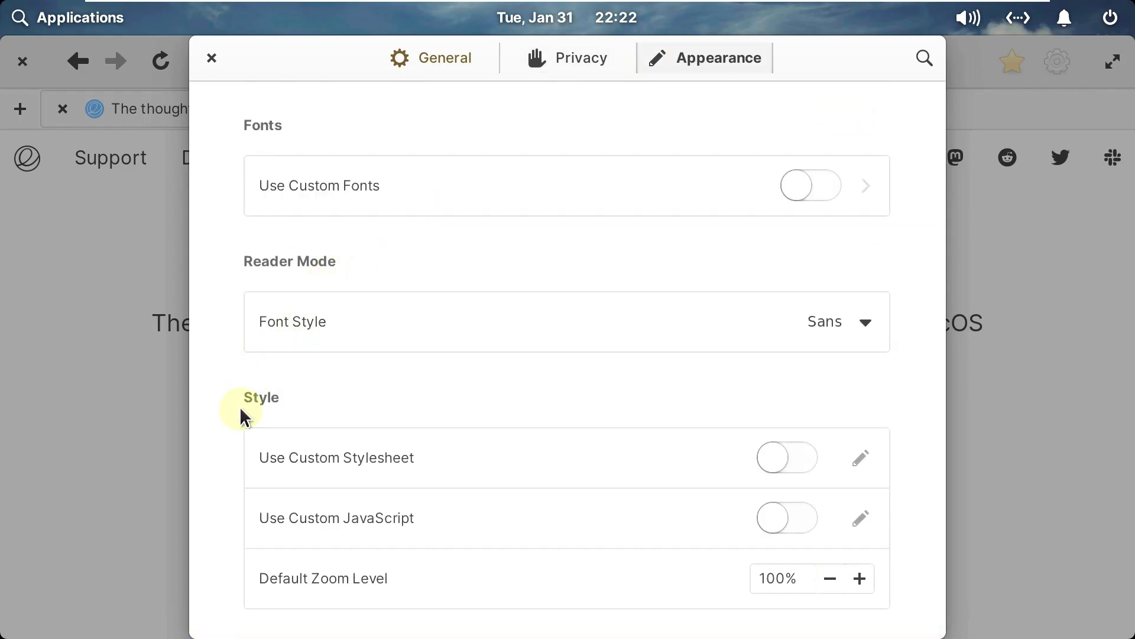
{"action": "left_click", "coordinate": [212, 58]}
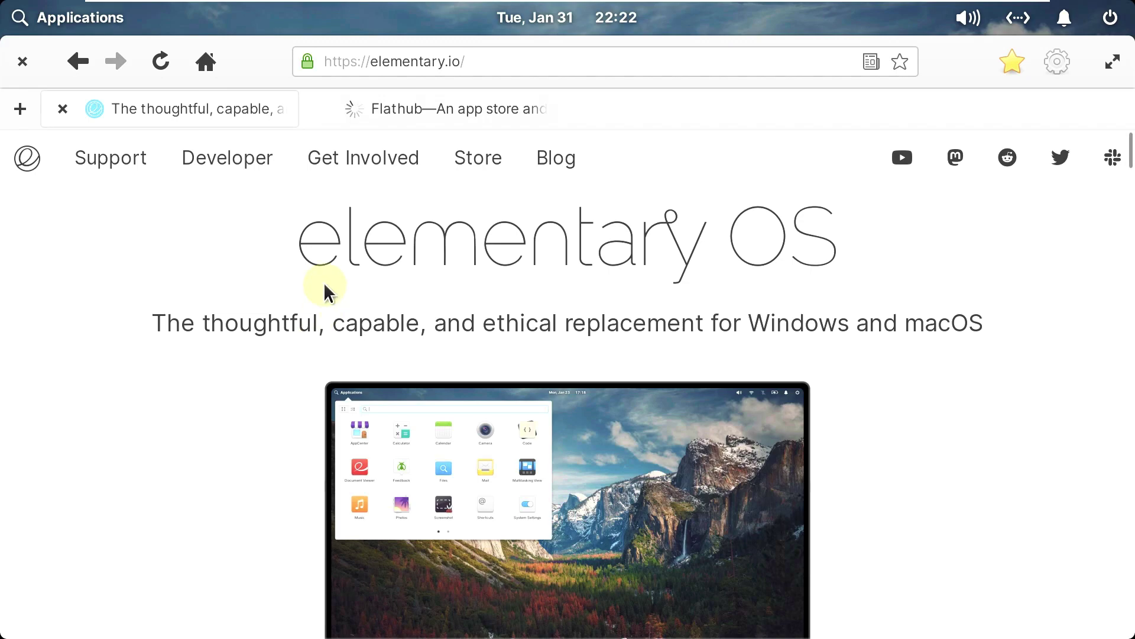
Set the custom payment for elementary OS 7 Horus to $0 and start its direct download
{"action": "scroll", "coordinate": [325, 278], "scroll_direction": "down", "scroll_amount": 10}
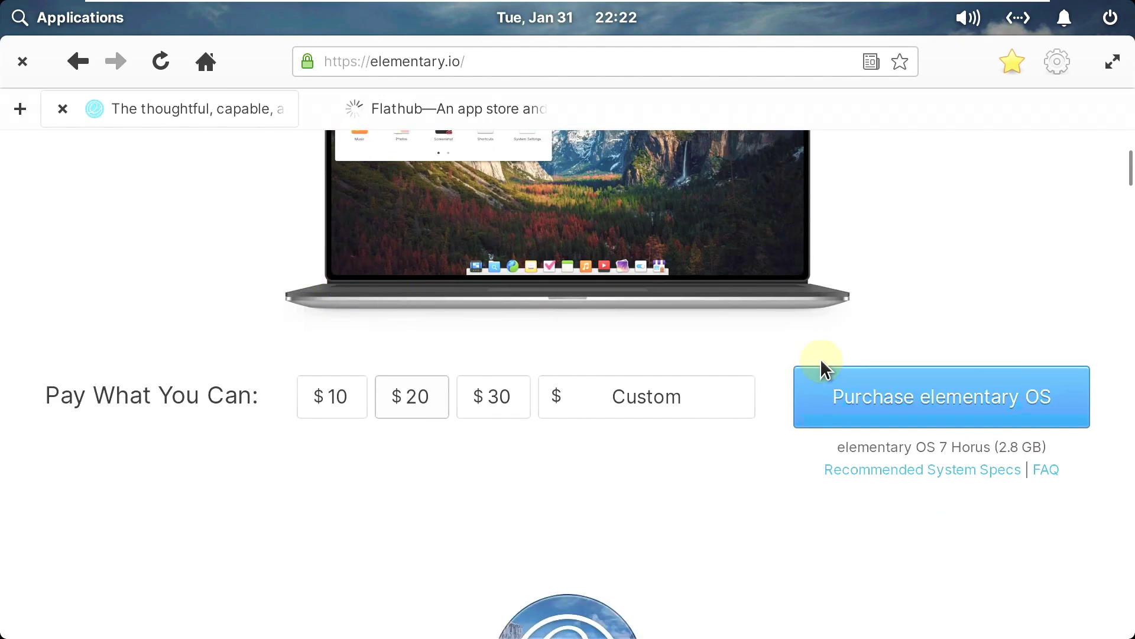
{"action": "left_click_drag", "start_coordinate": [834, 451], "coordinate": [1052, 448]}
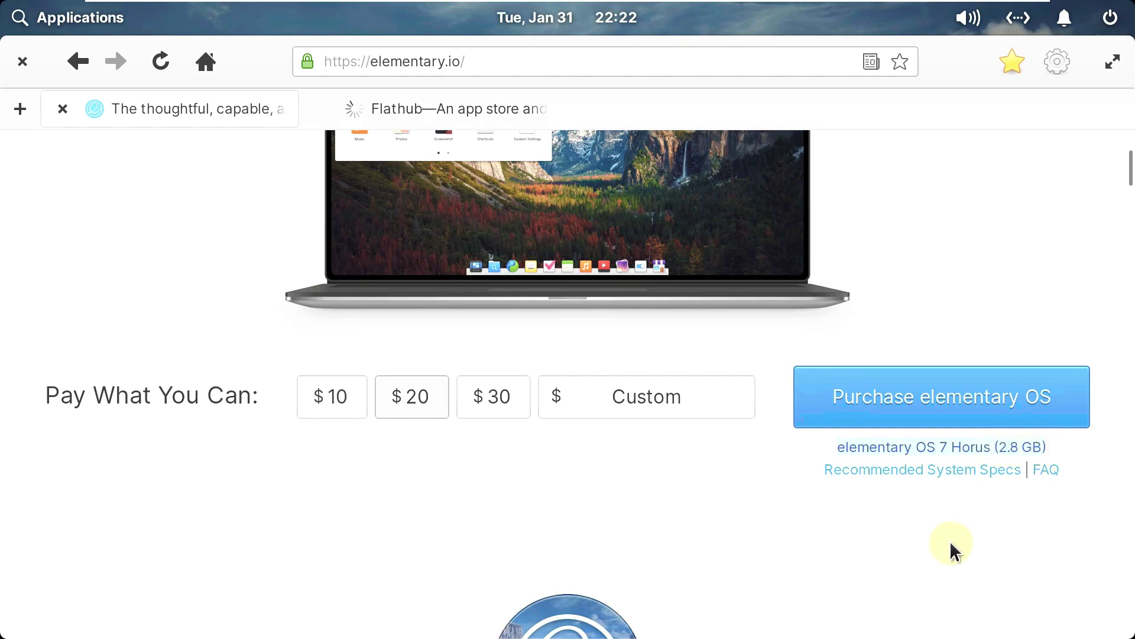
{"action": "left_click", "coordinate": [656, 385]}
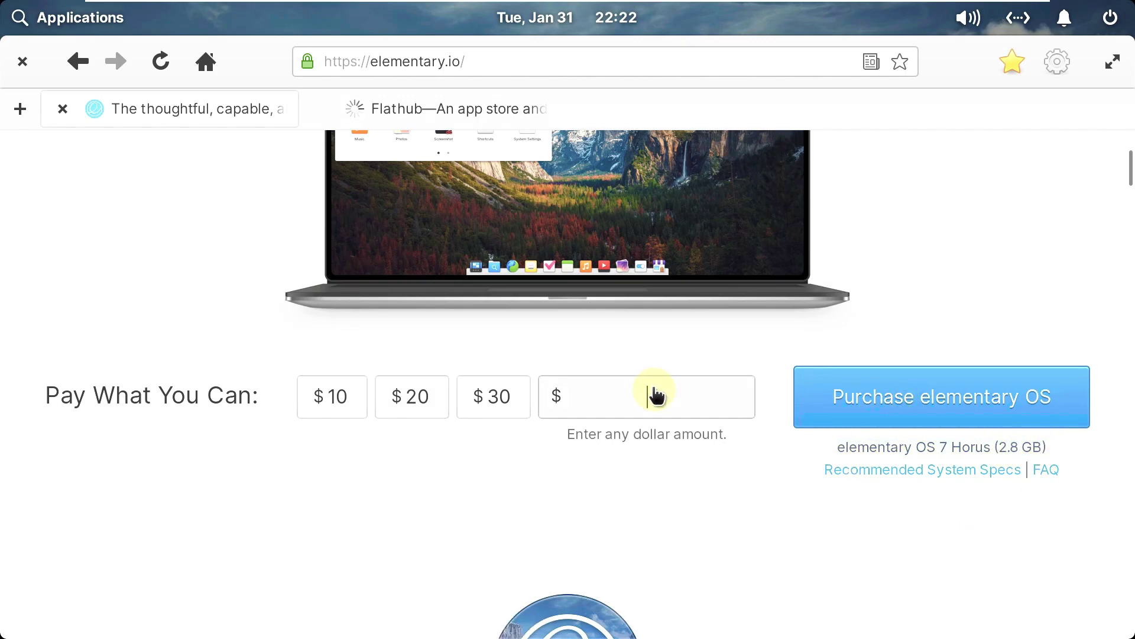
{"action": "type", "text": "0"}
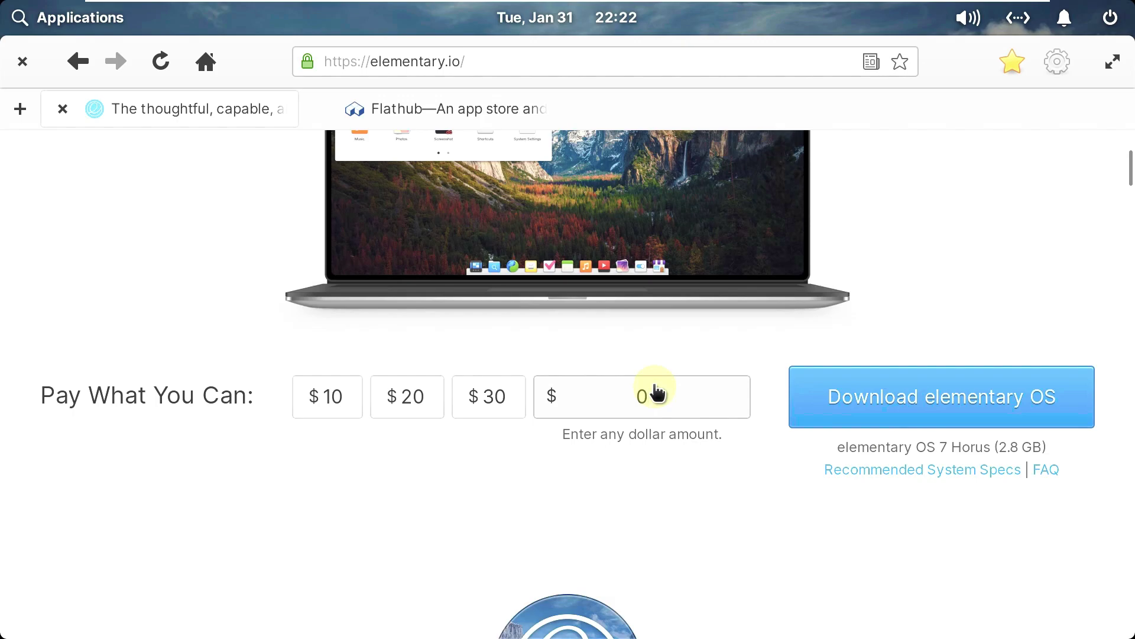
{"action": "left_click", "coordinate": [937, 424]}
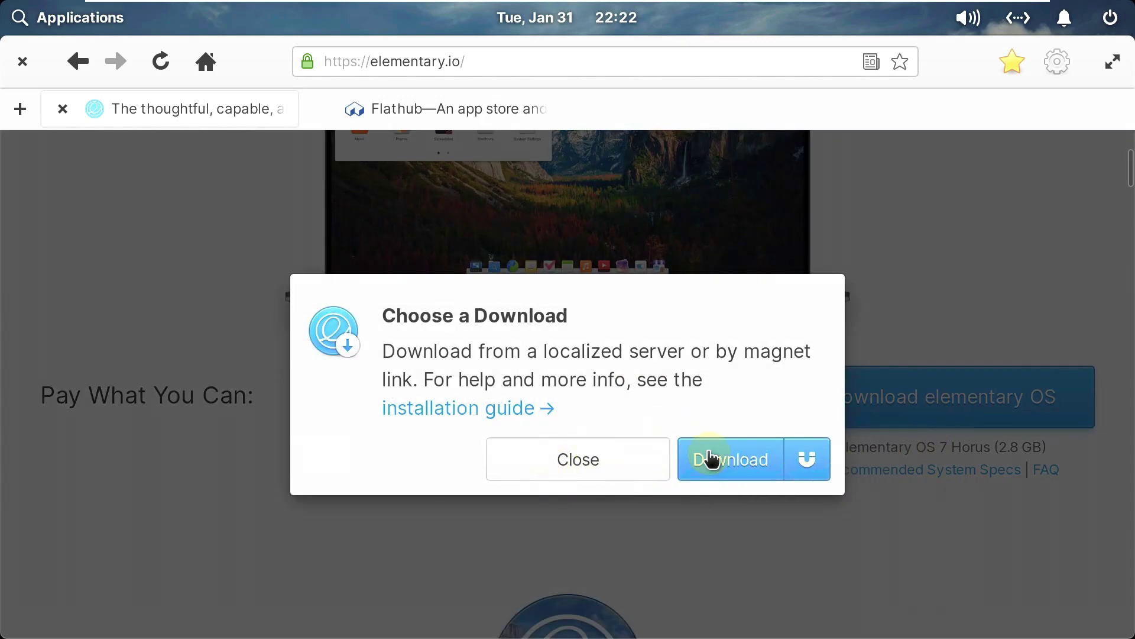
{"action": "left_click", "coordinate": [713, 459]}
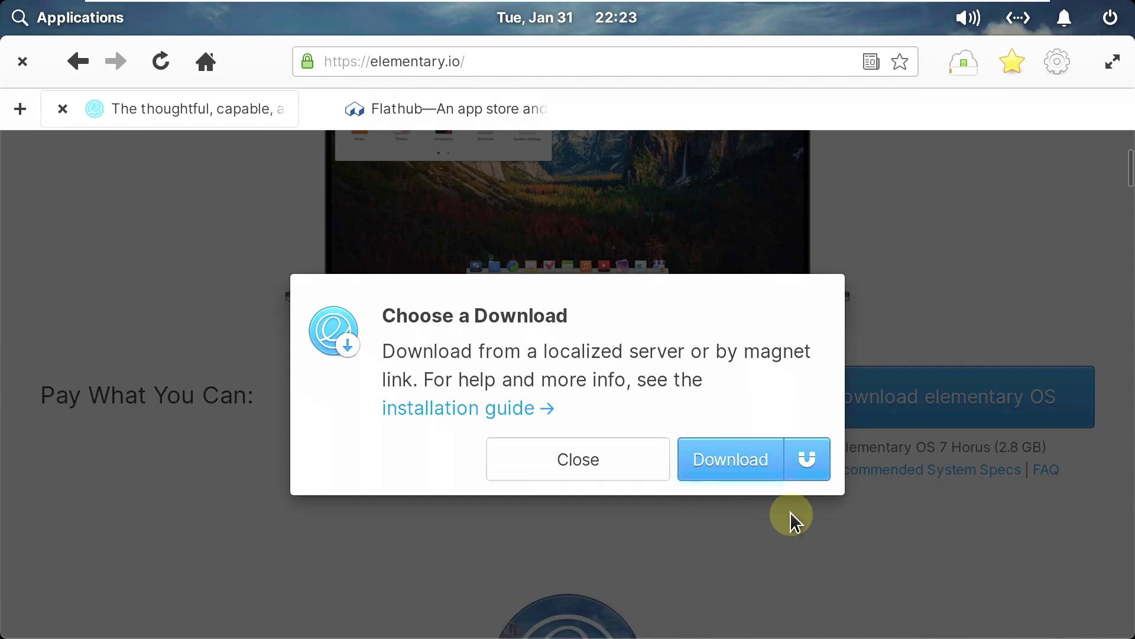
Check the progress of the elementary OS ISO download, cancel it, and dismiss the Choose a Download dialog
{"action": "left_click", "coordinate": [964, 62]}
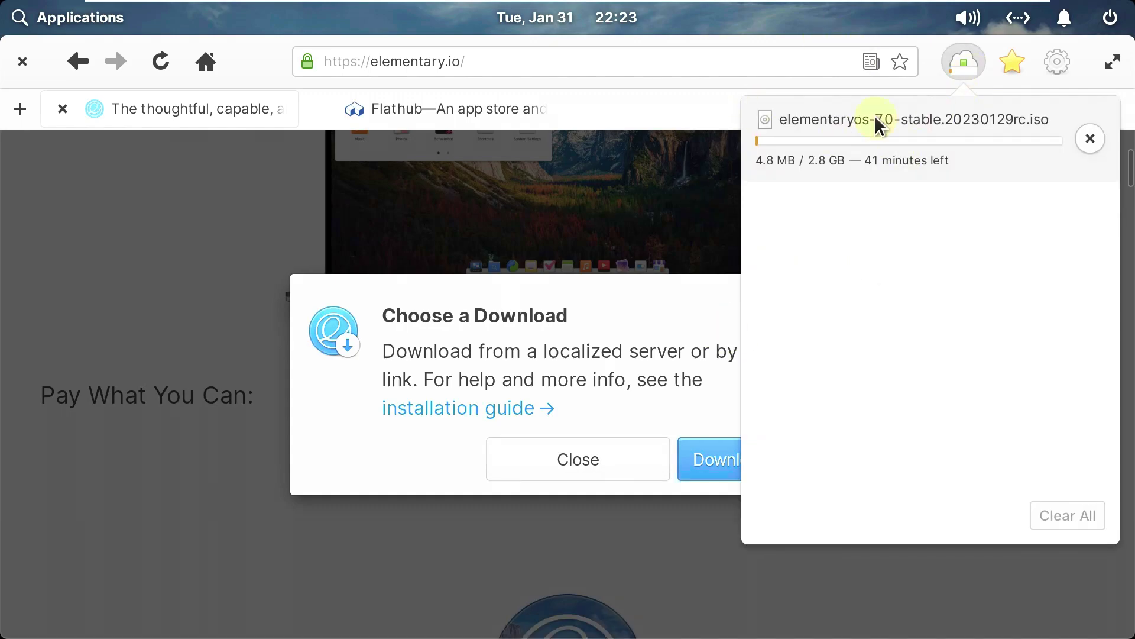
{"action": "left_click", "coordinate": [1091, 138]}
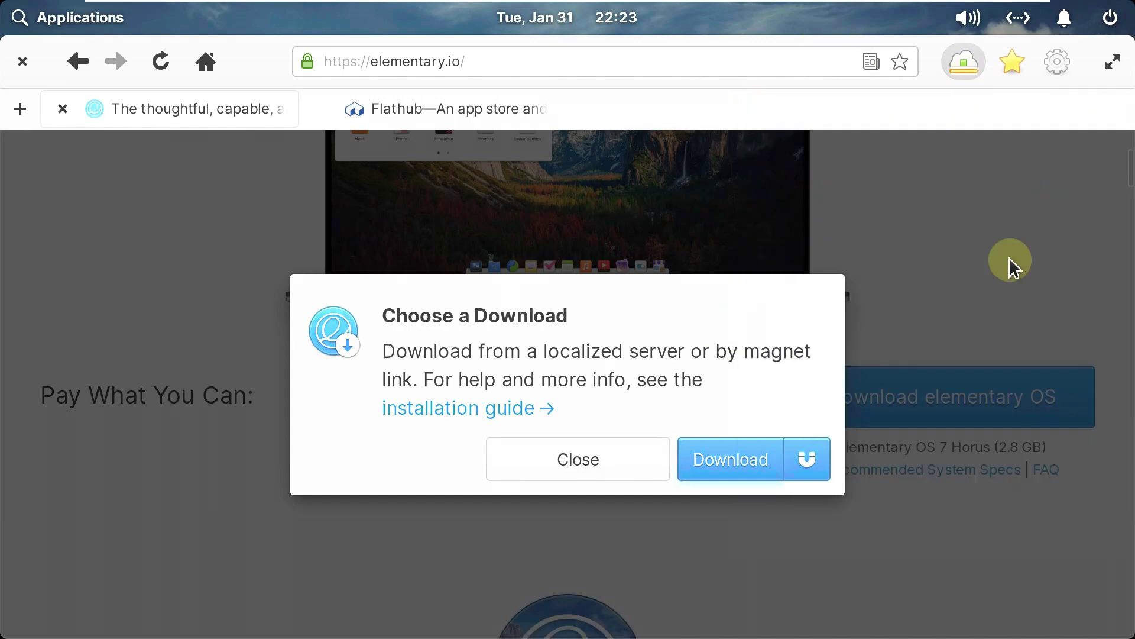
{"action": "left_click", "coordinate": [565, 474]}
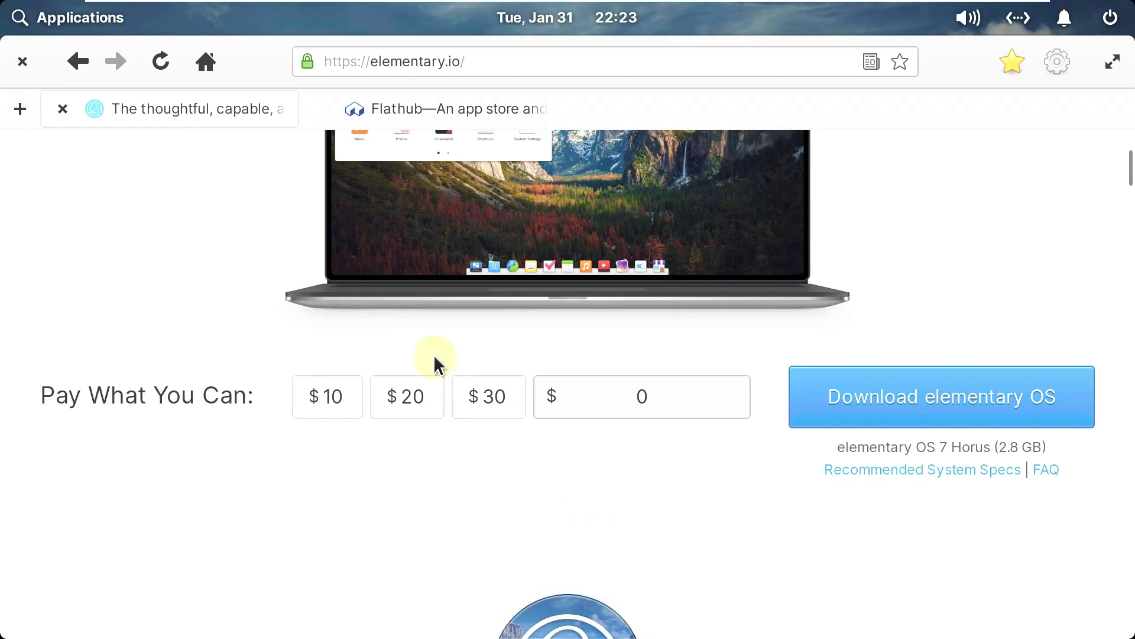
Open the elementary Blog and its article "elementary OS 7 Available Now"
{"action": "scroll", "coordinate": [438, 358], "scroll_direction": "up", "scroll_amount": 6}
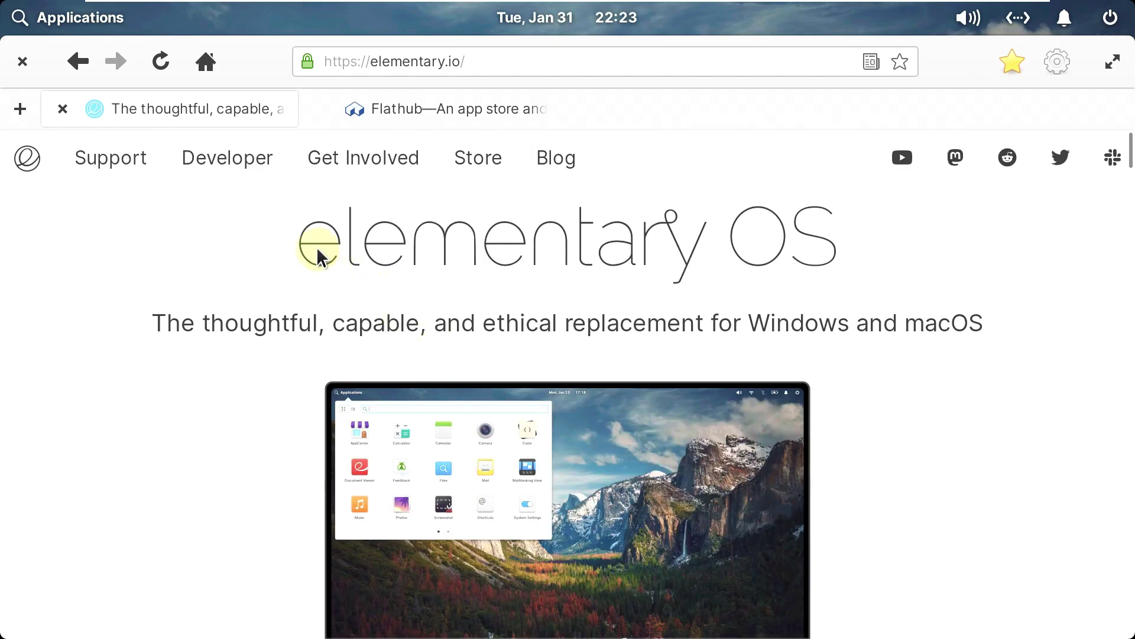
{"action": "left_click", "coordinate": [555, 155]}
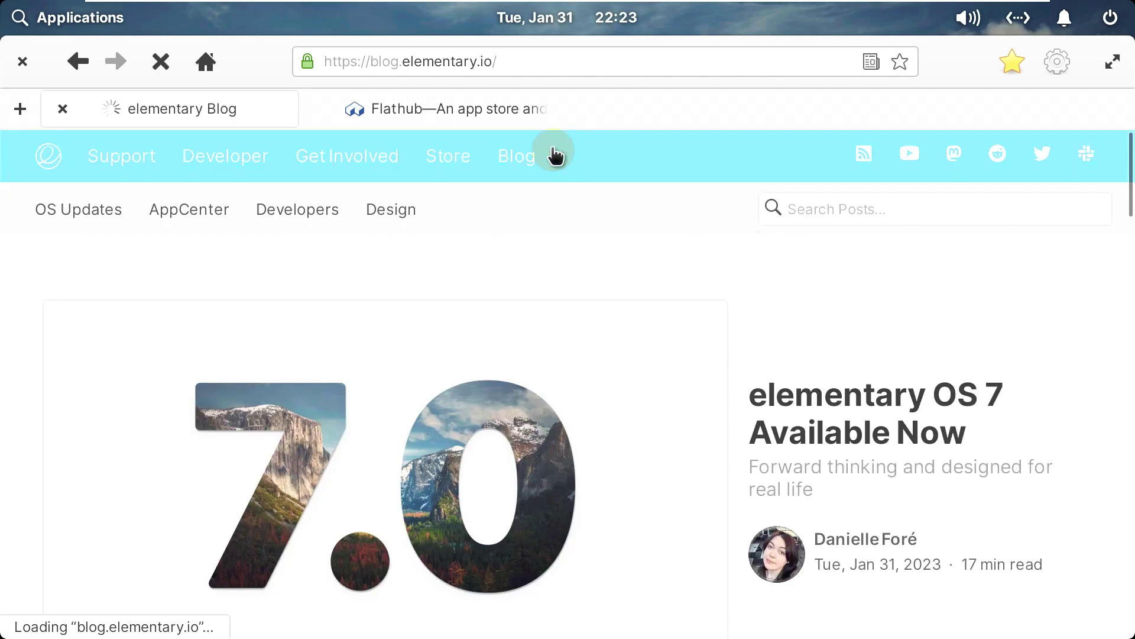
{"action": "scroll", "coordinate": [550, 315], "scroll_direction": "down", "scroll_amount": 1}
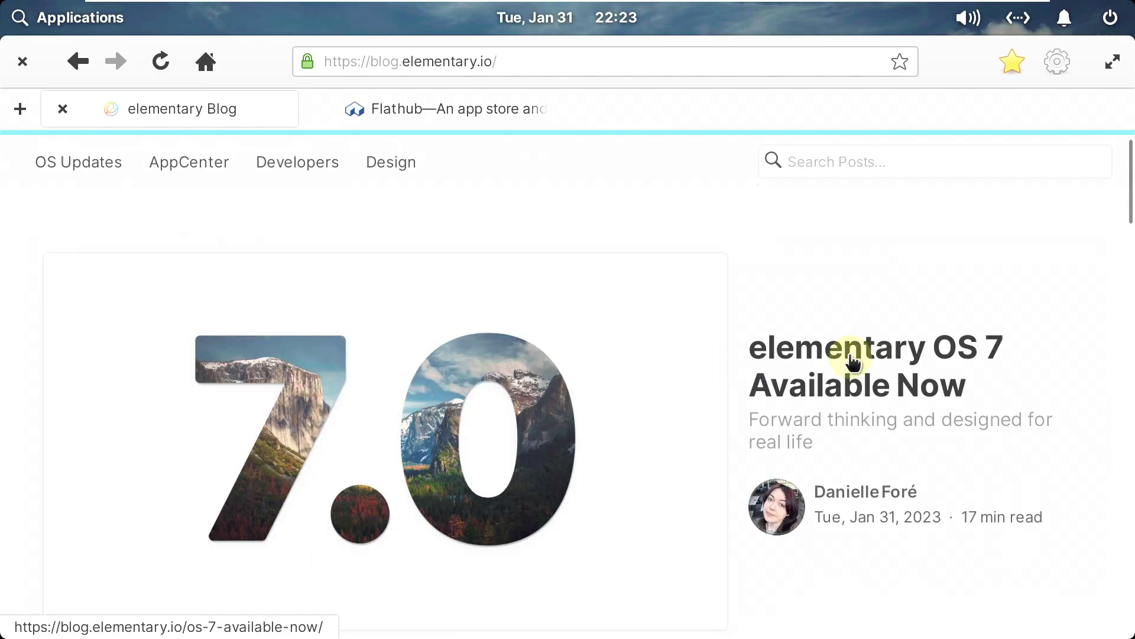
{"action": "left_click", "coordinate": [823, 384]}
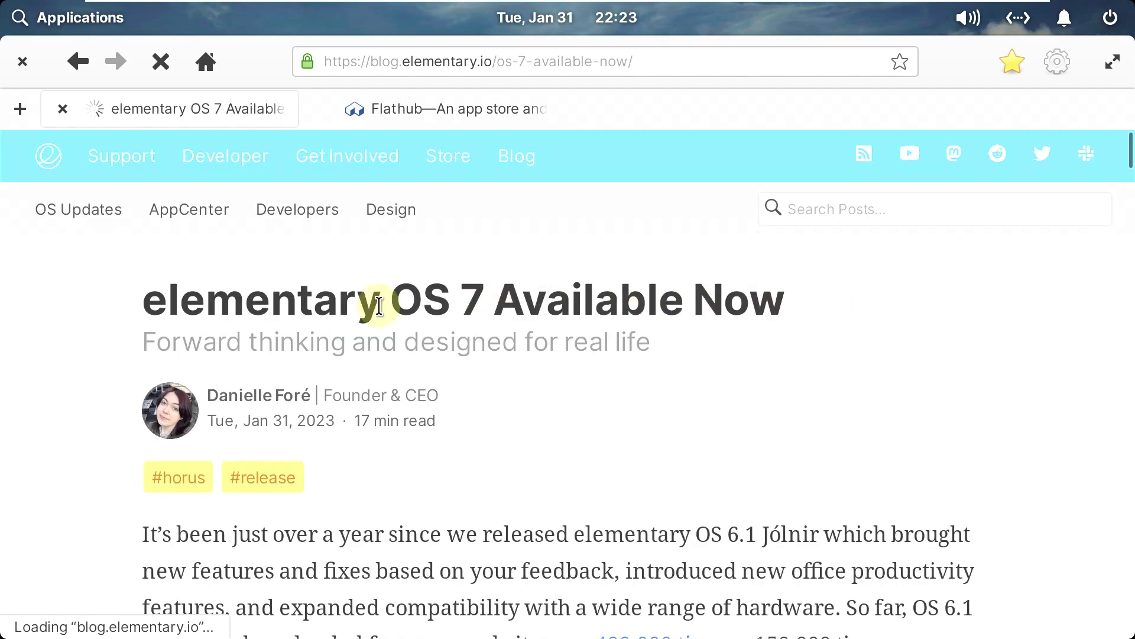
Examine the release article from its introduction through the AppCenter and Sideload sections, and return to "Helping you get the apps you need"
{"action": "scroll", "coordinate": [284, 348], "scroll_direction": "down", "scroll_amount": 4}
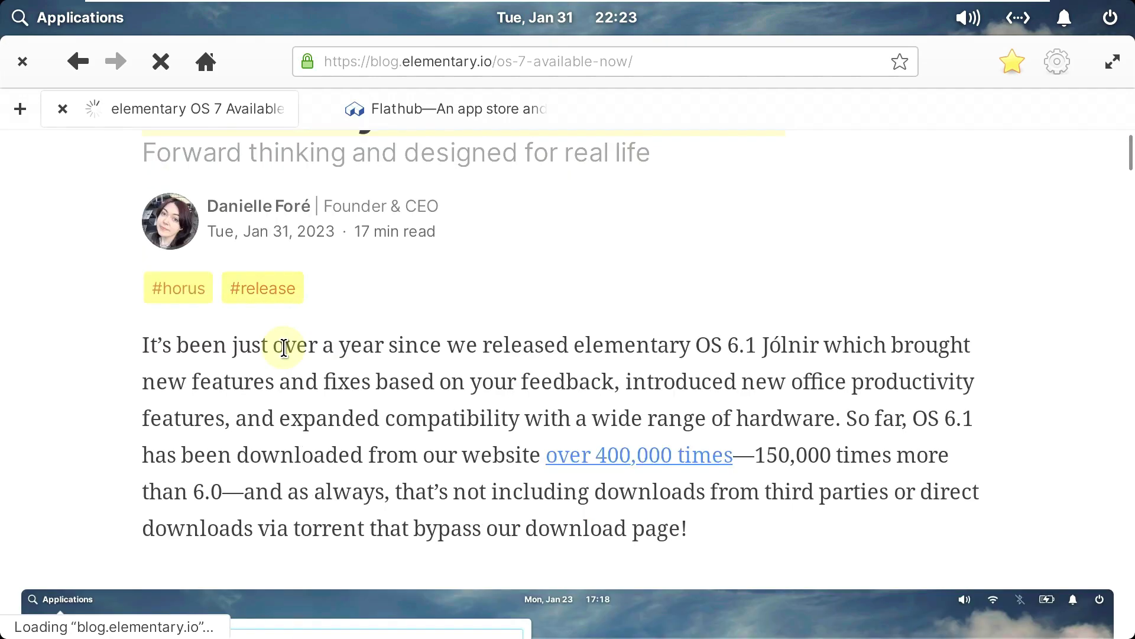
{"action": "scroll", "coordinate": [284, 348], "scroll_direction": "down", "scroll_amount": 1}
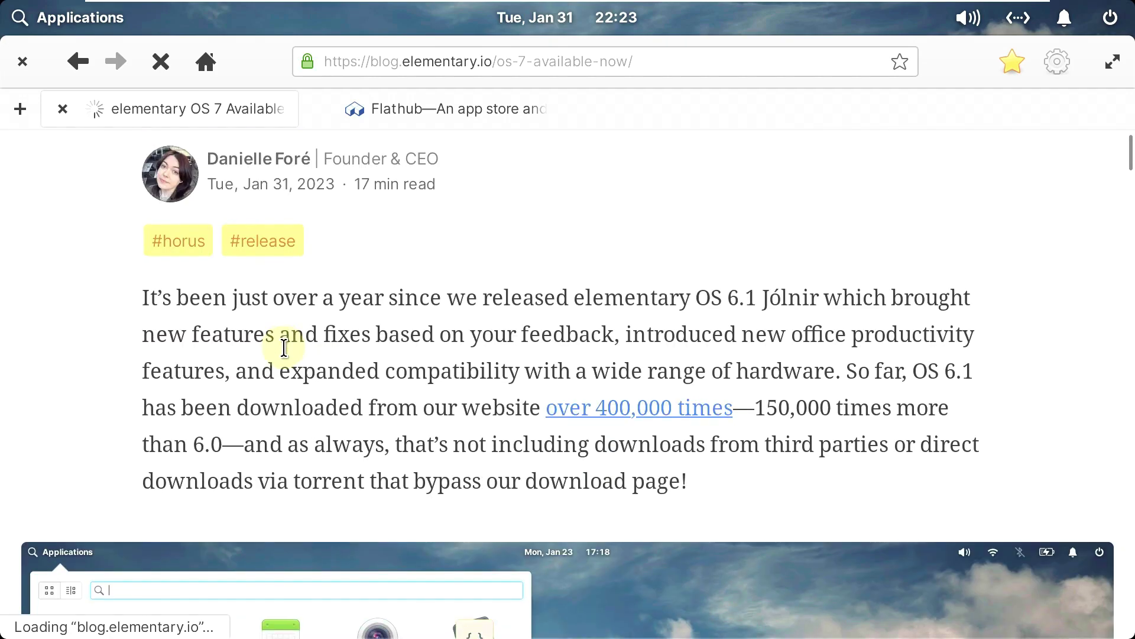
{"action": "scroll", "coordinate": [284, 347], "scroll_direction": "down", "scroll_amount": 10}
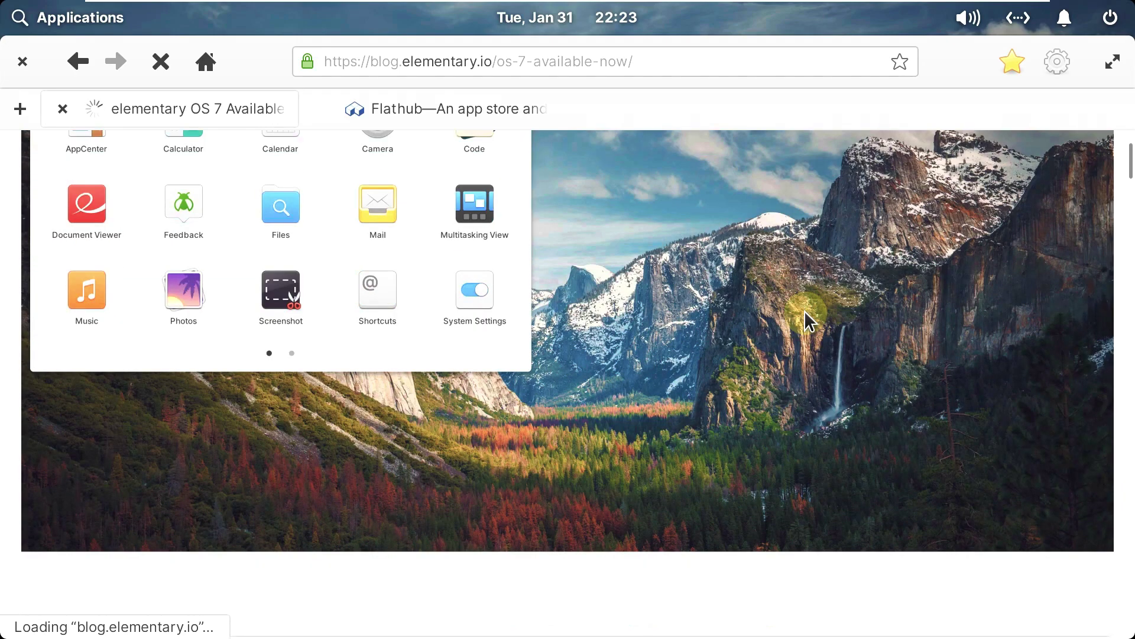
{"action": "scroll", "coordinate": [805, 310], "scroll_direction": "down", "scroll_amount": 10}
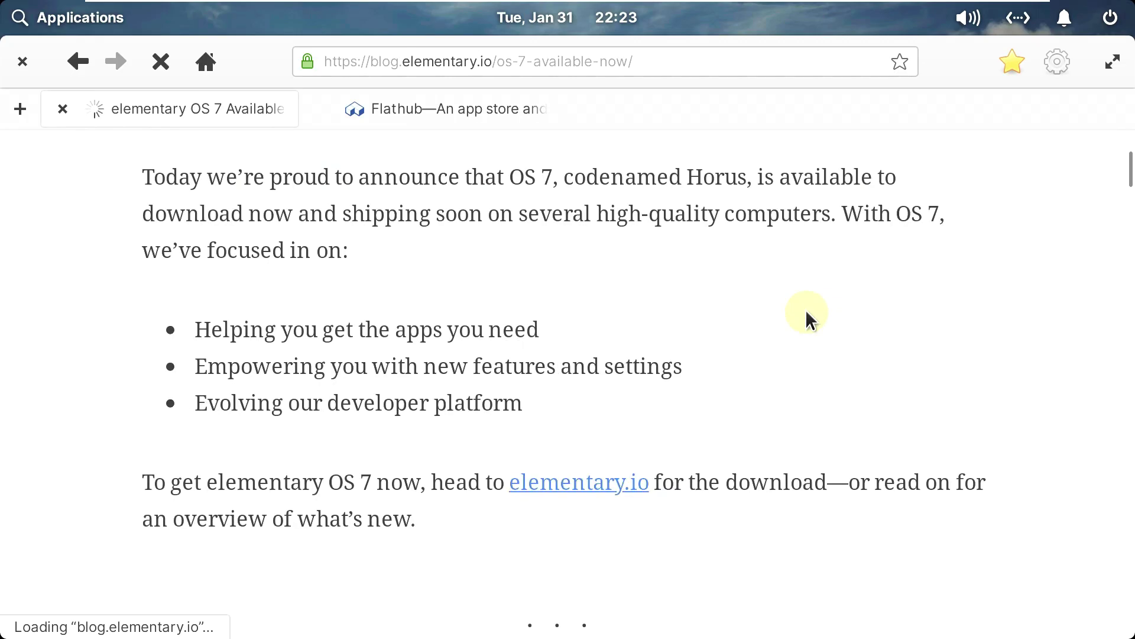
{"action": "scroll", "coordinate": [806, 310], "scroll_direction": "down", "scroll_amount": 9}
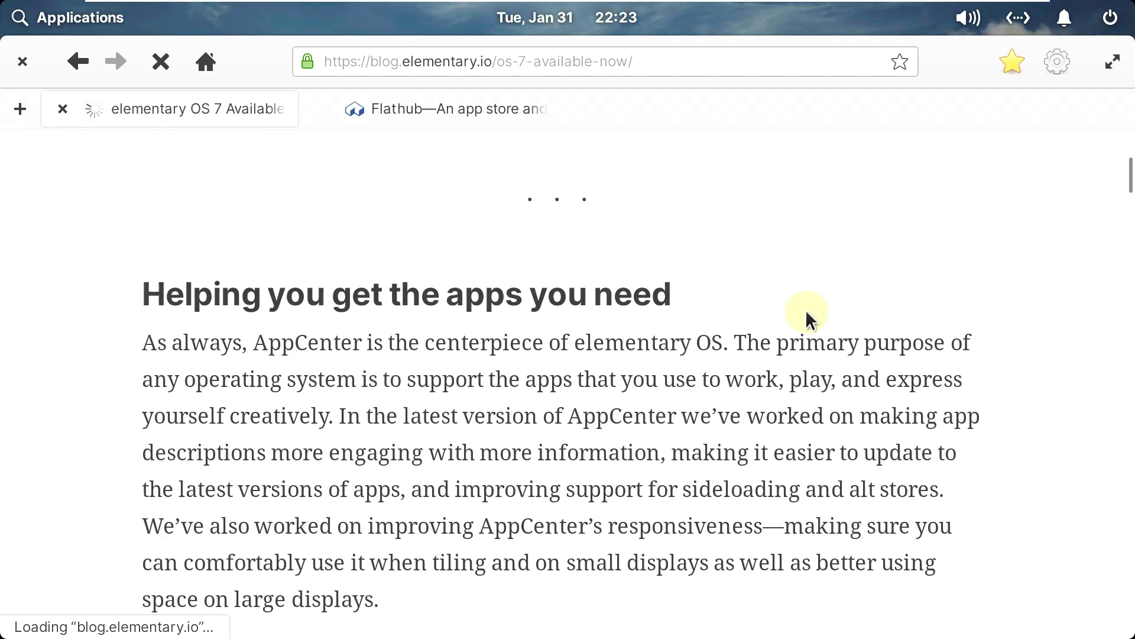
{"action": "scroll", "coordinate": [805, 309], "scroll_direction": "down", "scroll_amount": 12}
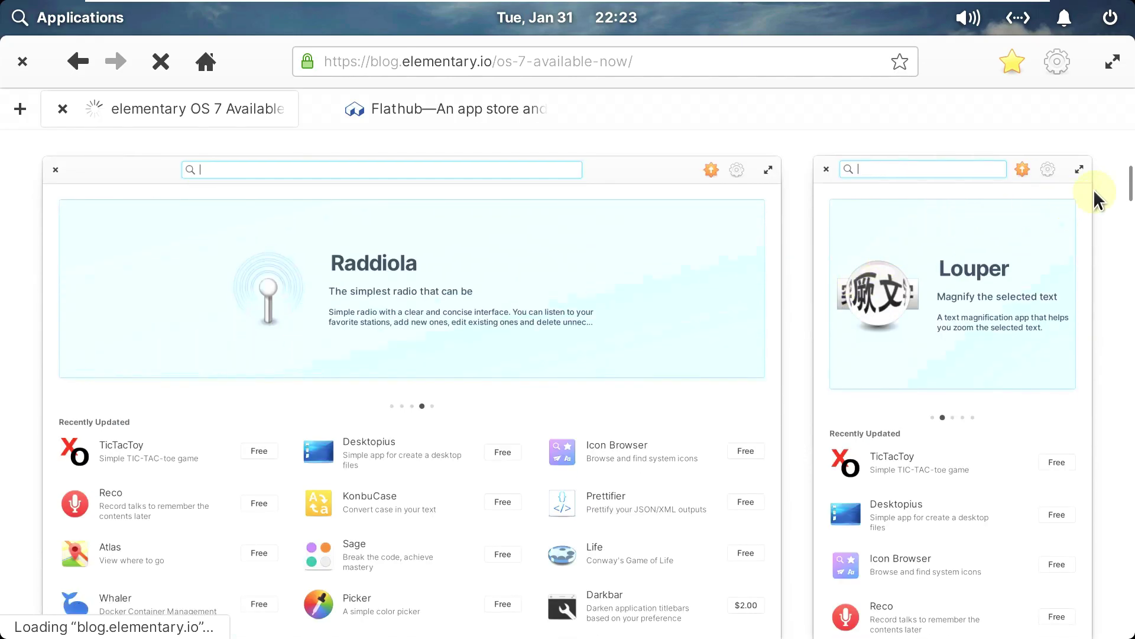
{"action": "left_click_drag", "start_coordinate": [1128, 189], "coordinate": [1013, 266]}
{"action": "scroll", "coordinate": [1013, 266], "scroll_direction": "up", "scroll_amount": 10}
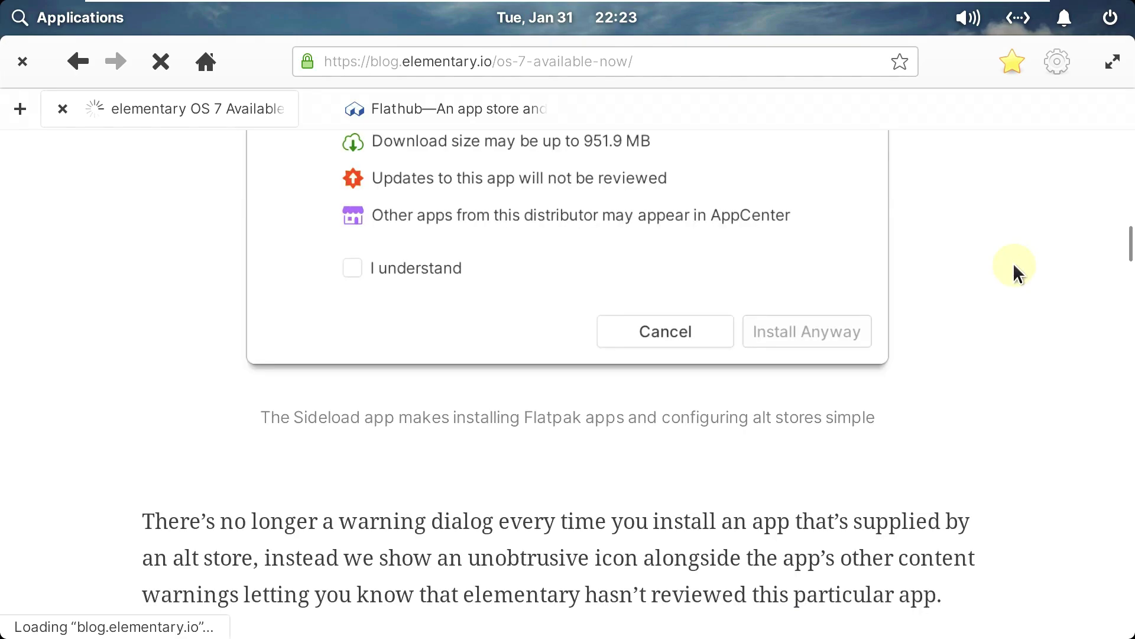
{"action": "scroll", "coordinate": [1014, 272], "scroll_direction": "up", "scroll_amount": 6}
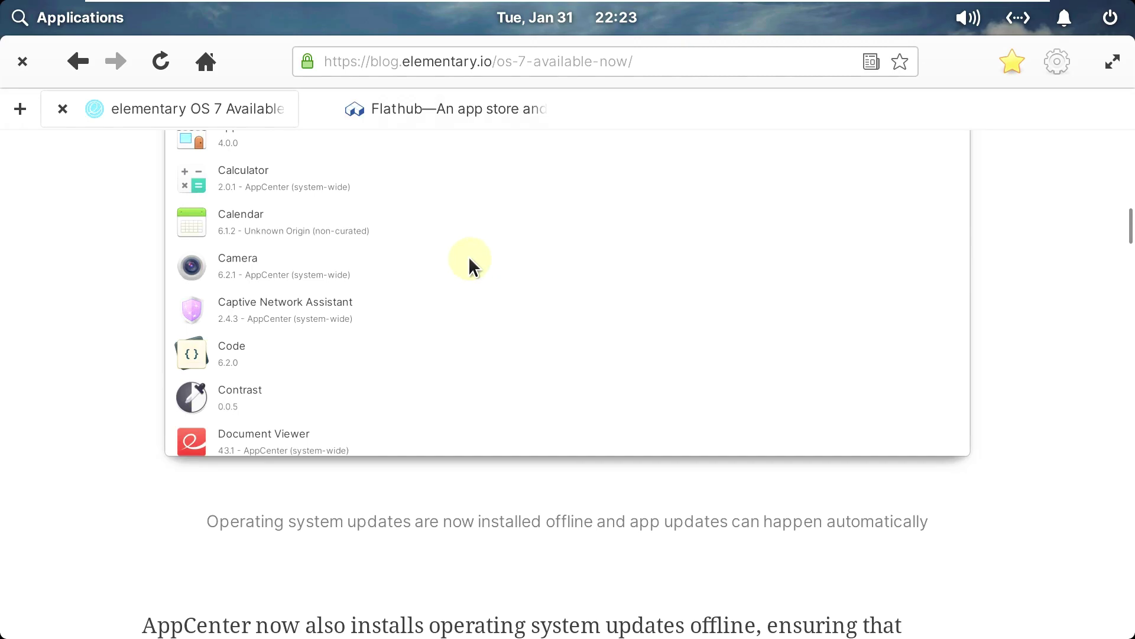
{"action": "scroll", "coordinate": [438, 136], "scroll_direction": "up", "scroll_amount": 5}
{"action": "scroll", "coordinate": [717, 311], "scroll_direction": "up", "scroll_amount": 15}
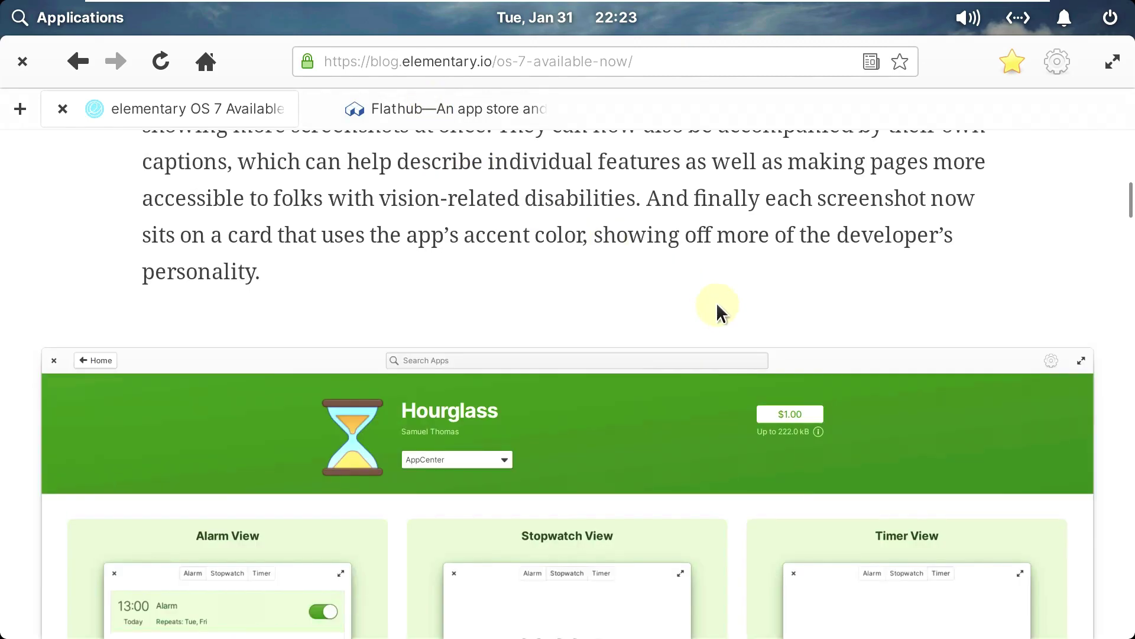
{"action": "scroll", "coordinate": [717, 308], "scroll_direction": "up", "scroll_amount": 20}
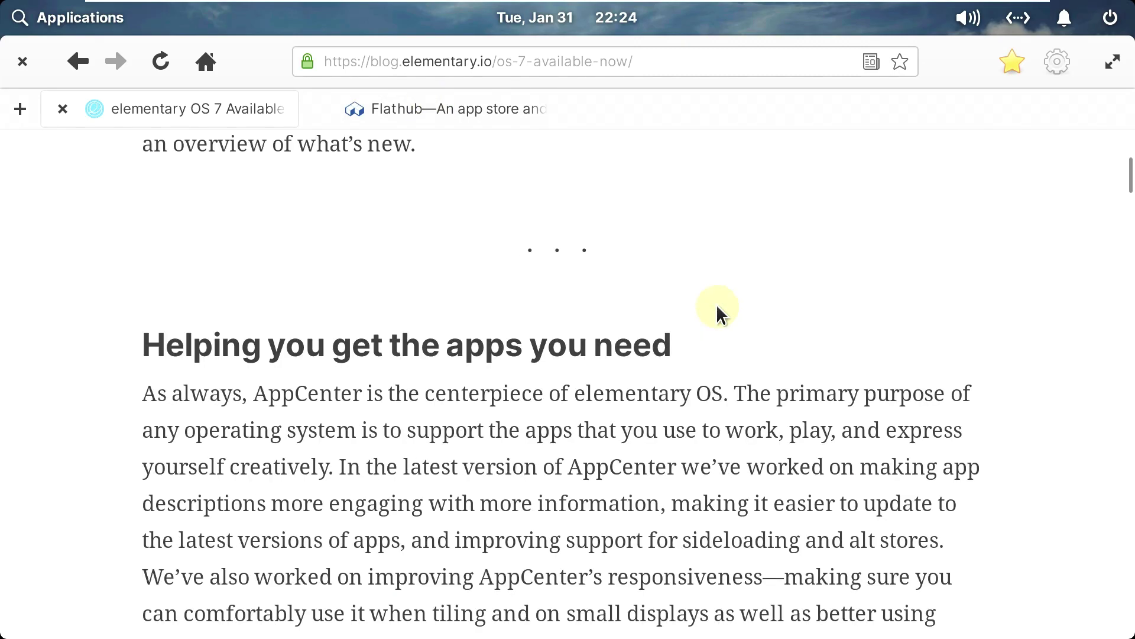
{"action": "scroll", "coordinate": [716, 304], "scroll_direction": "down", "scroll_amount": 15}
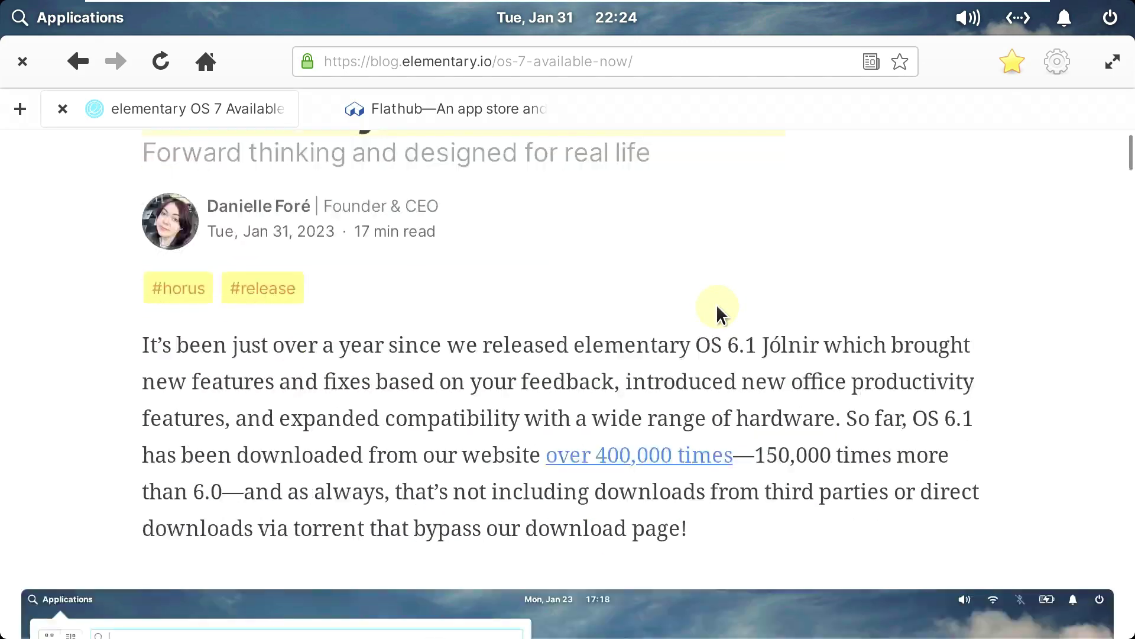
{"action": "scroll", "coordinate": [715, 304], "scroll_direction": "down", "scroll_amount": 15}
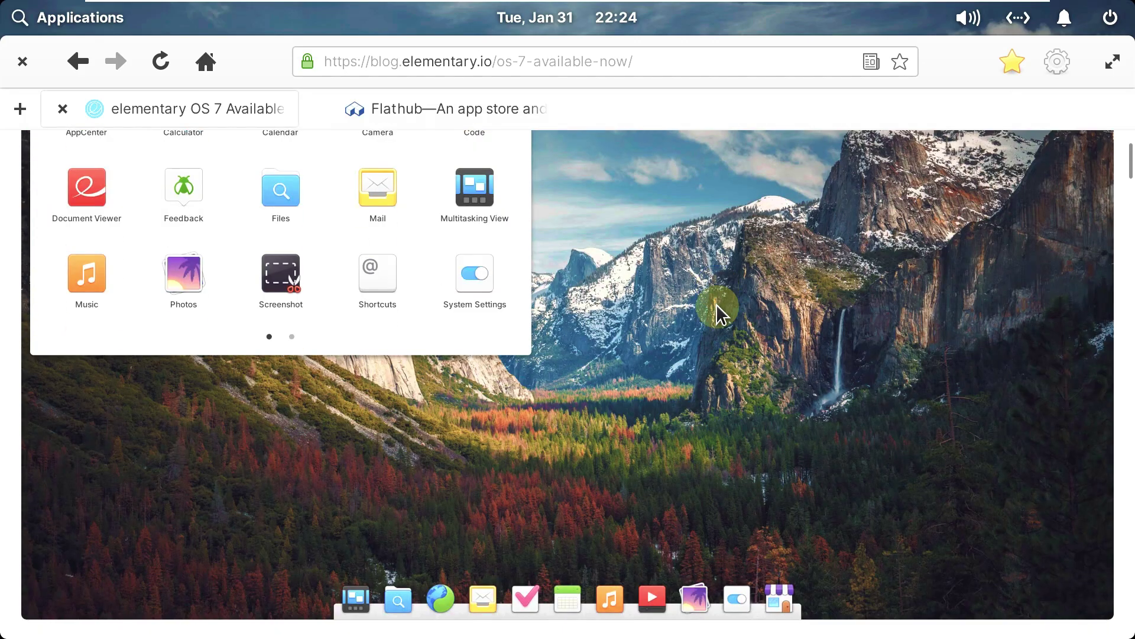
{"action": "scroll", "coordinate": [716, 304], "scroll_direction": "down", "scroll_amount": 8}
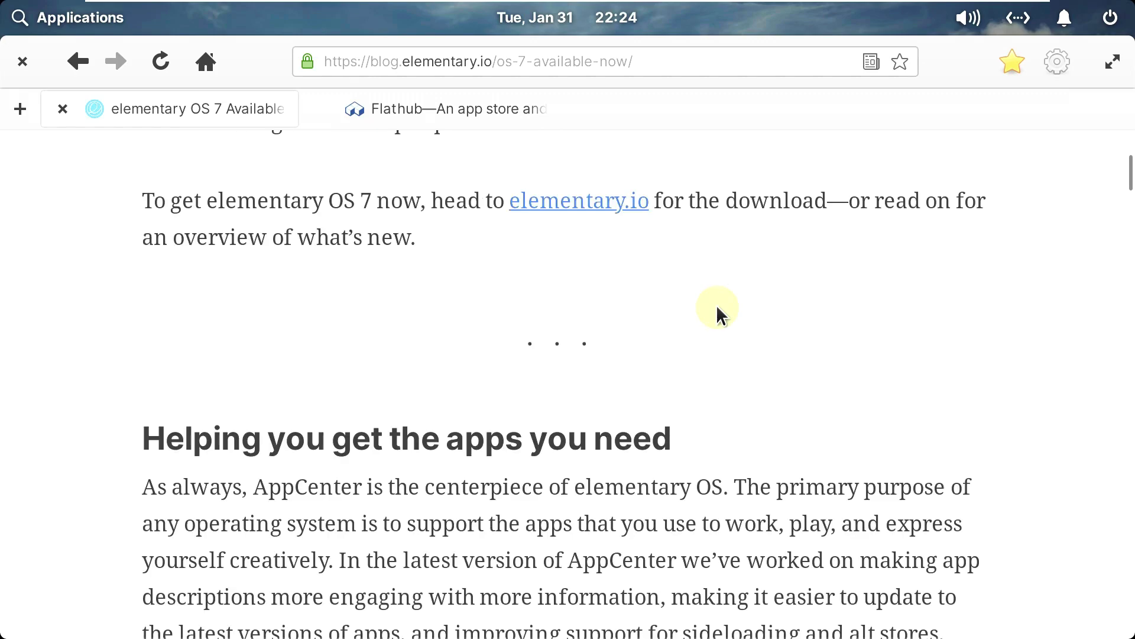
Examine the release article's app sections, from "Helping you get the apps you need" through Sideloading & Alt Stores to the Feedback screenshots
{"action": "scroll", "coordinate": [715, 306], "scroll_direction": "down", "scroll_amount": 4}
{"action": "scroll", "coordinate": [716, 306], "scroll_direction": "down", "scroll_amount": 15}
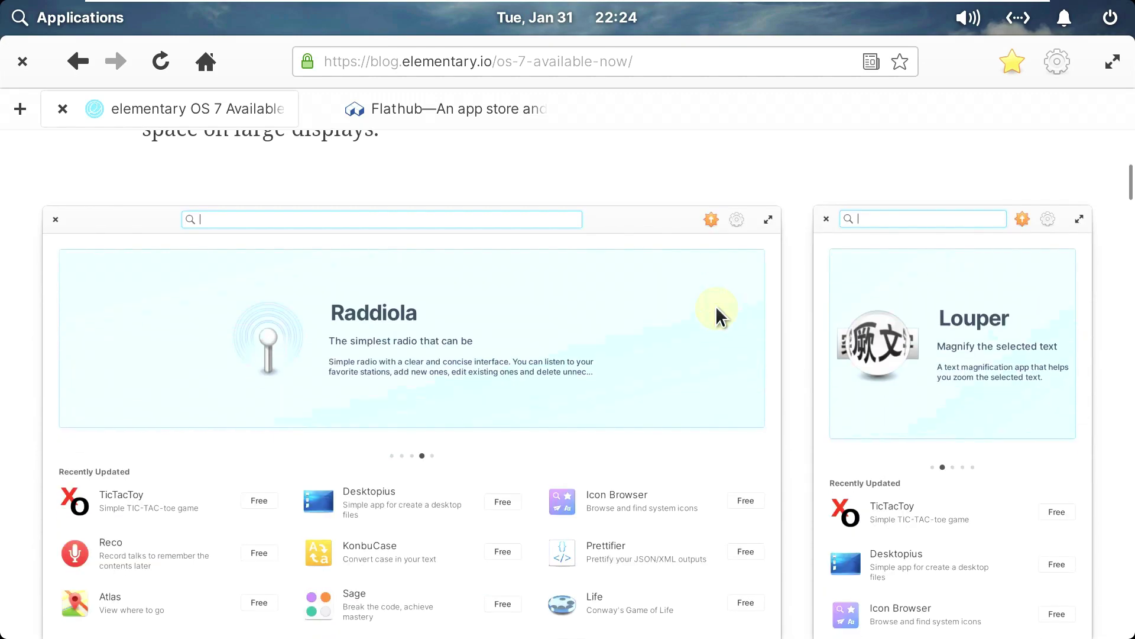
{"action": "scroll", "coordinate": [716, 308], "scroll_direction": "down", "scroll_amount": 15}
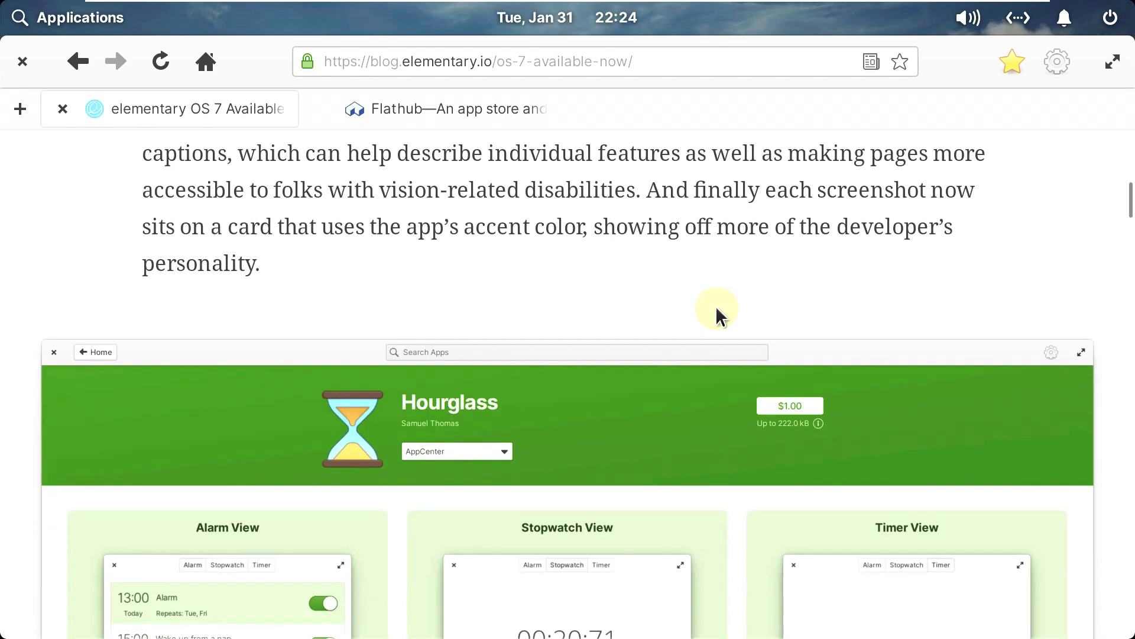
{"action": "scroll", "coordinate": [716, 306], "scroll_direction": "down", "scroll_amount": 15}
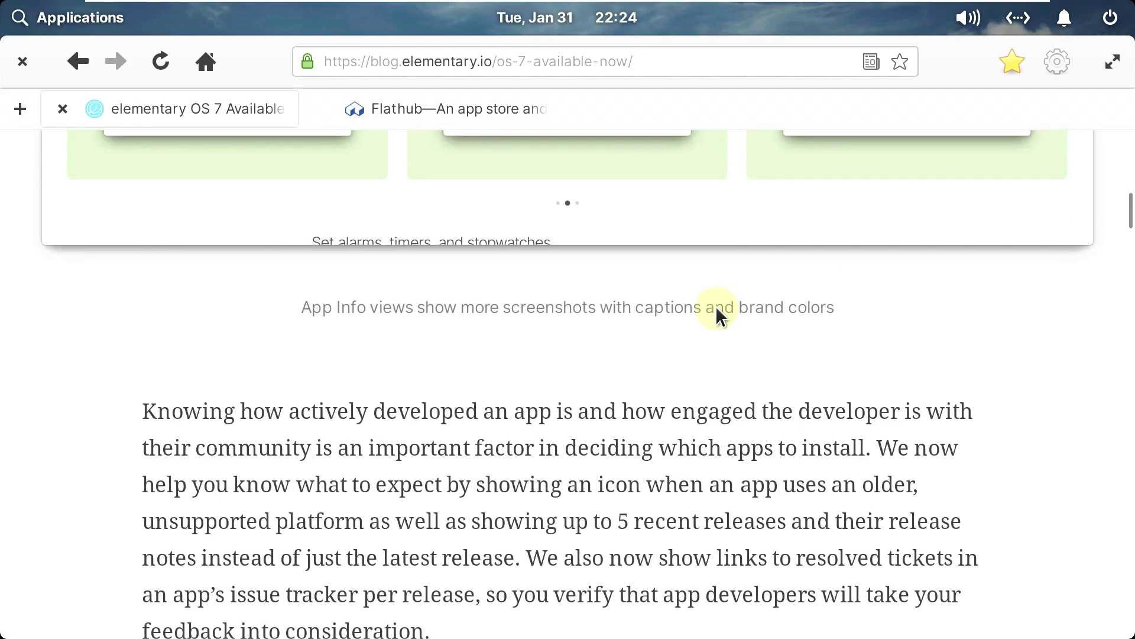
{"action": "scroll", "coordinate": [715, 306], "scroll_direction": "down", "scroll_amount": 15}
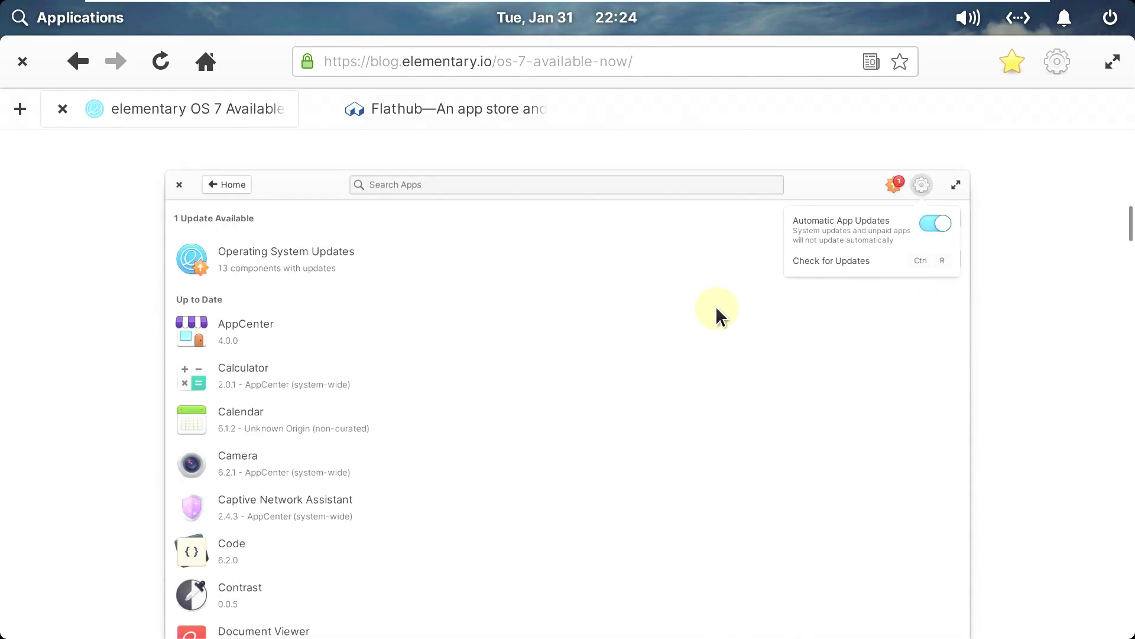
{"action": "scroll", "coordinate": [716, 306], "scroll_direction": "down", "scroll_amount": 15}
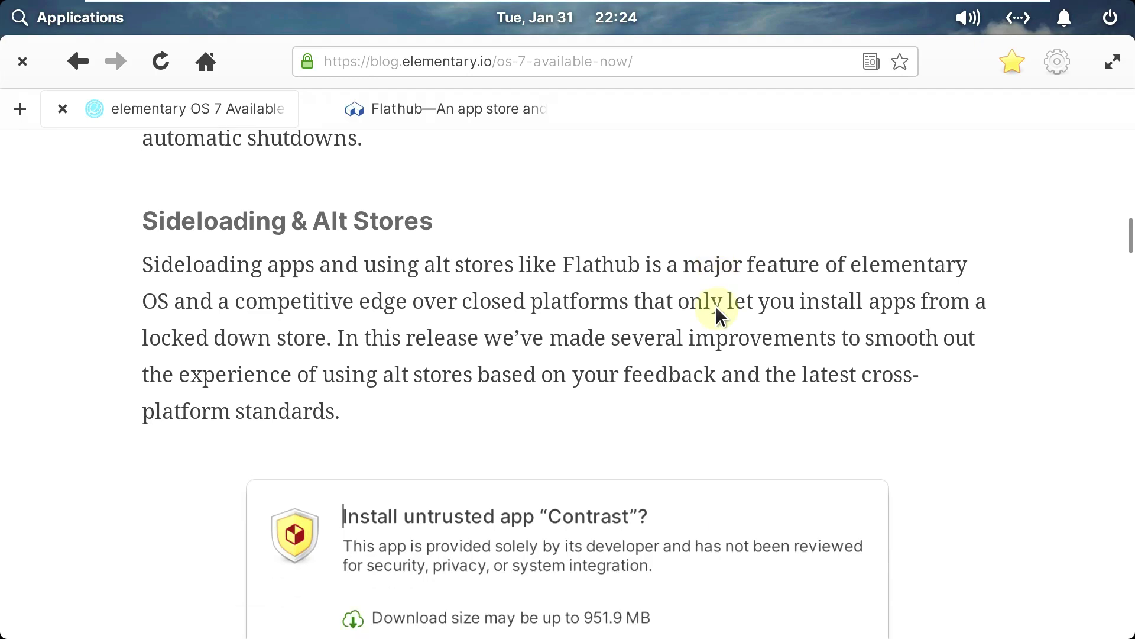
{"action": "scroll", "coordinate": [717, 308], "scroll_direction": "down", "scroll_amount": 15}
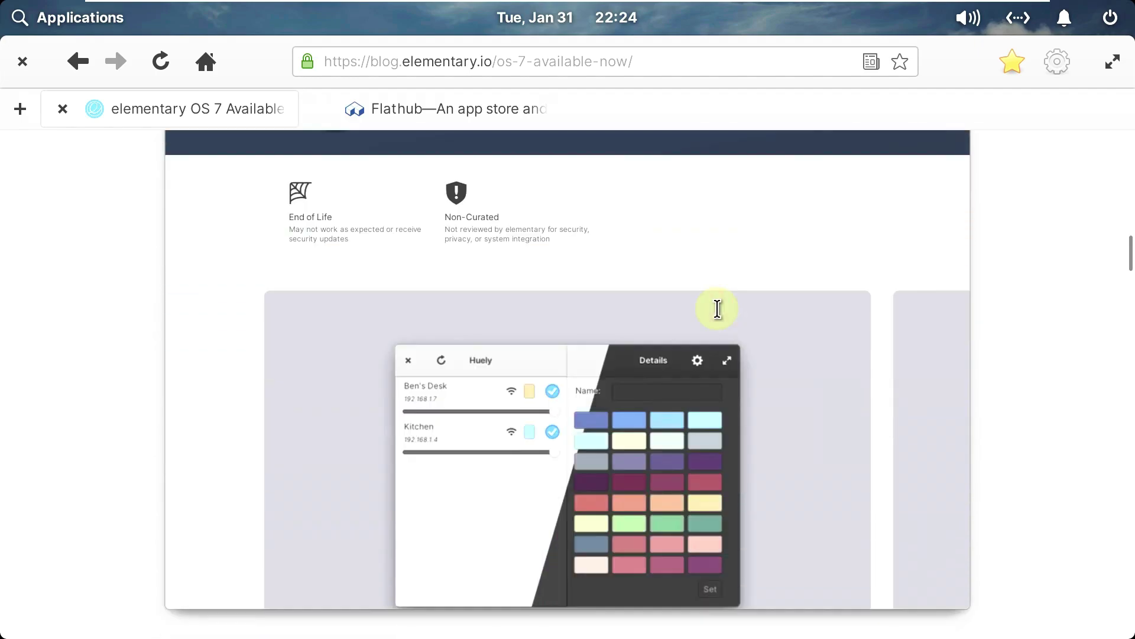
{"action": "scroll", "coordinate": [715, 306], "scroll_direction": "down", "scroll_amount": 15}
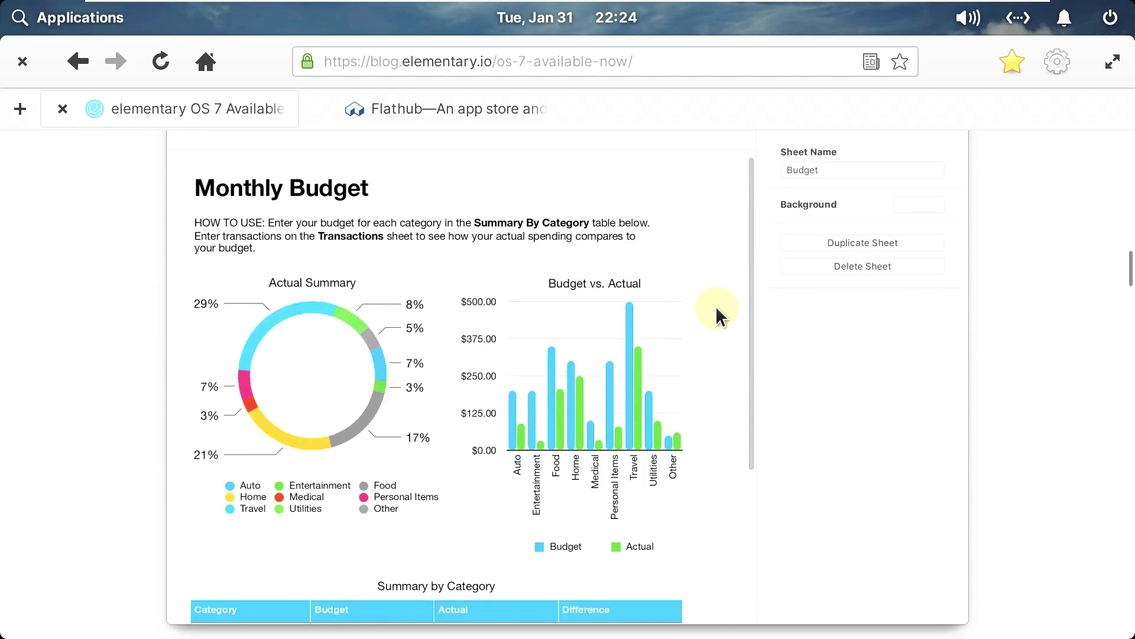
{"action": "scroll", "coordinate": [715, 306], "scroll_direction": "down", "scroll_amount": 15}
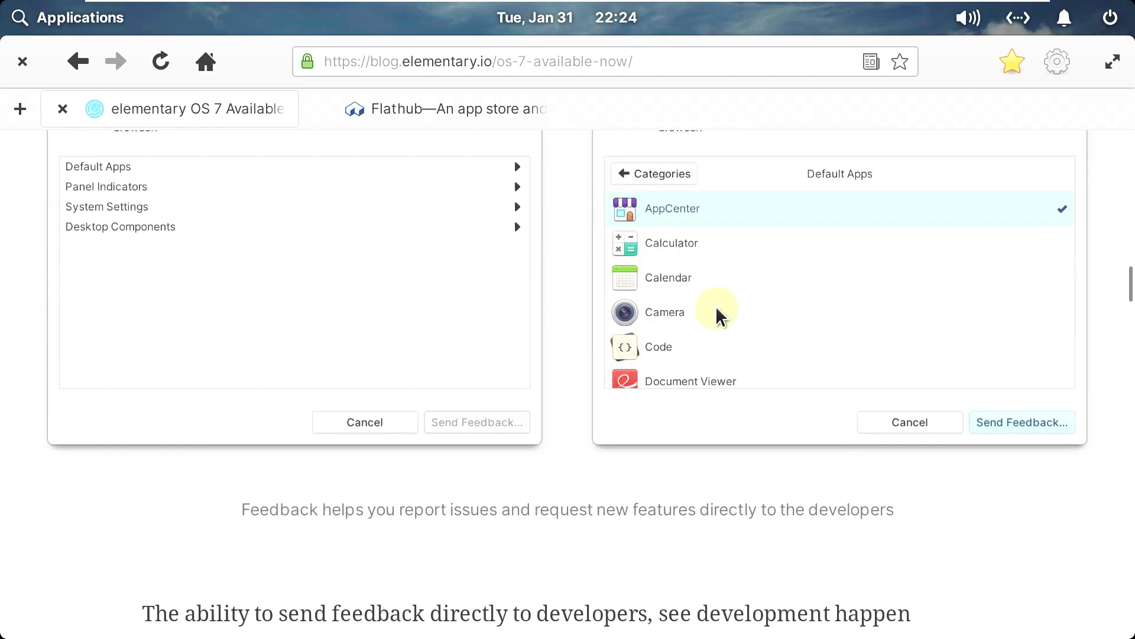
Read the article's sections on initial setup, Office Productivity, Files, Music, power profiles and keyboard shortcut settings
{"action": "scroll", "coordinate": [717, 308], "scroll_direction": "down", "scroll_amount": 15}
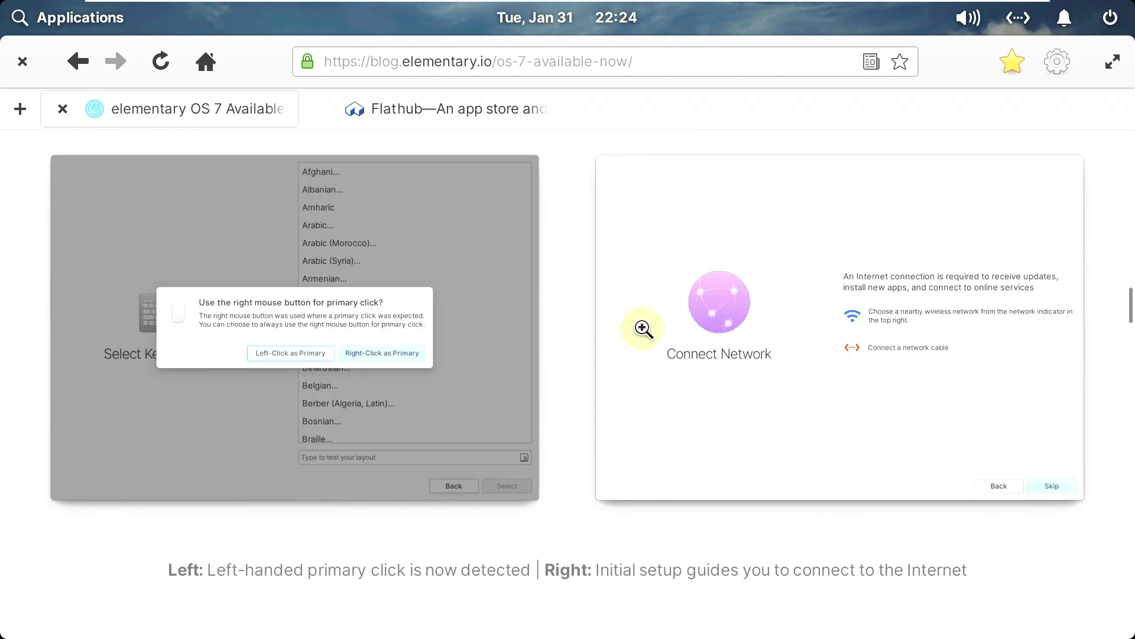
{"action": "scroll", "coordinate": [643, 329], "scroll_direction": "down", "scroll_amount": 15}
{"action": "scroll", "coordinate": [637, 328], "scroll_direction": "down", "scroll_amount": 15}
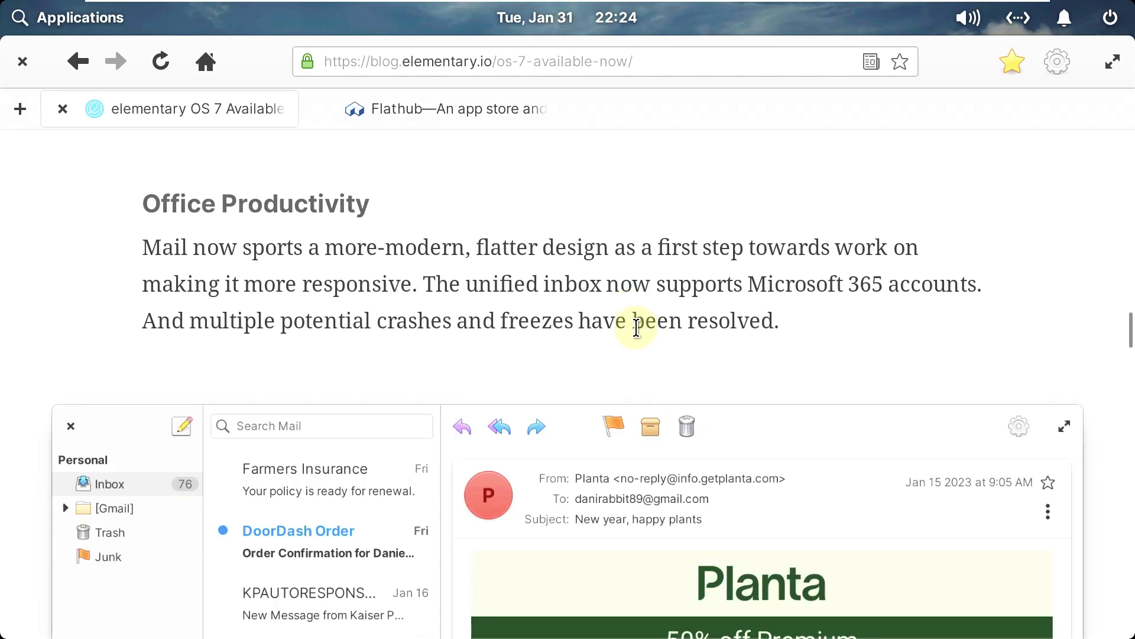
{"action": "scroll", "coordinate": [636, 327], "scroll_direction": "down", "scroll_amount": 15}
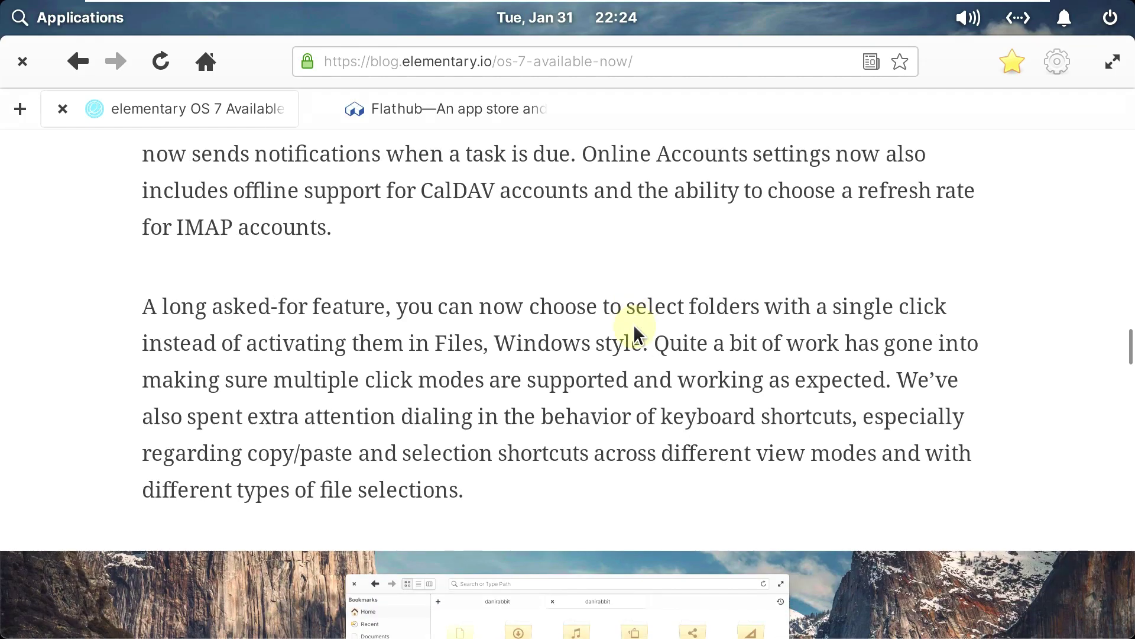
{"action": "scroll", "coordinate": [635, 327], "scroll_direction": "down", "scroll_amount": 15}
{"action": "scroll", "coordinate": [635, 327], "scroll_direction": "down", "scroll_amount": 15}
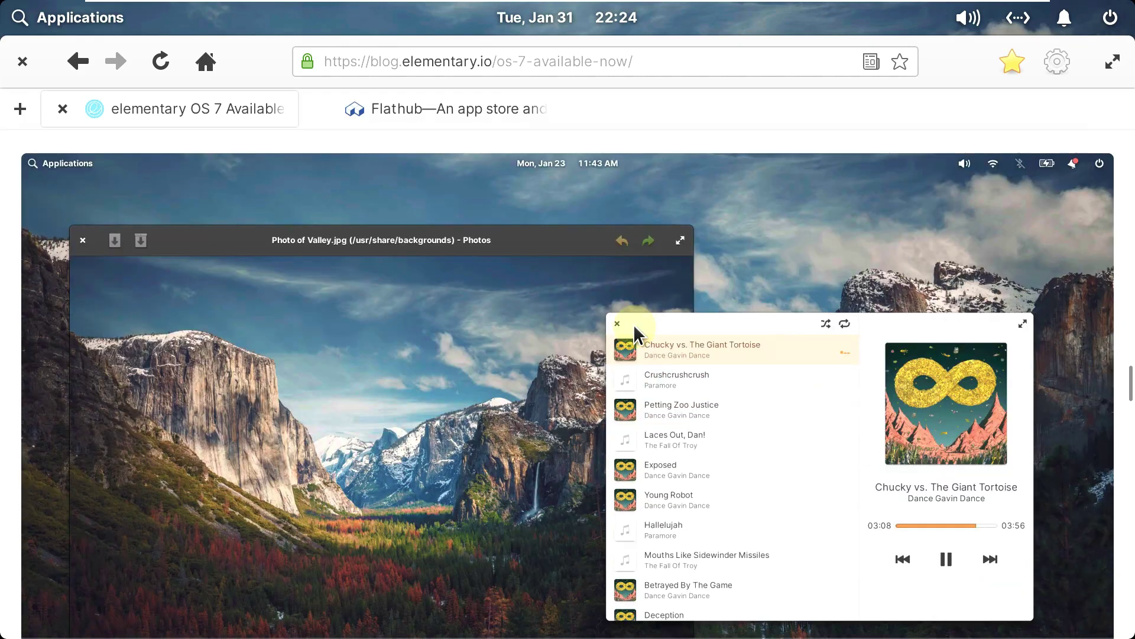
{"action": "scroll", "coordinate": [634, 325], "scroll_direction": "down", "scroll_amount": 15}
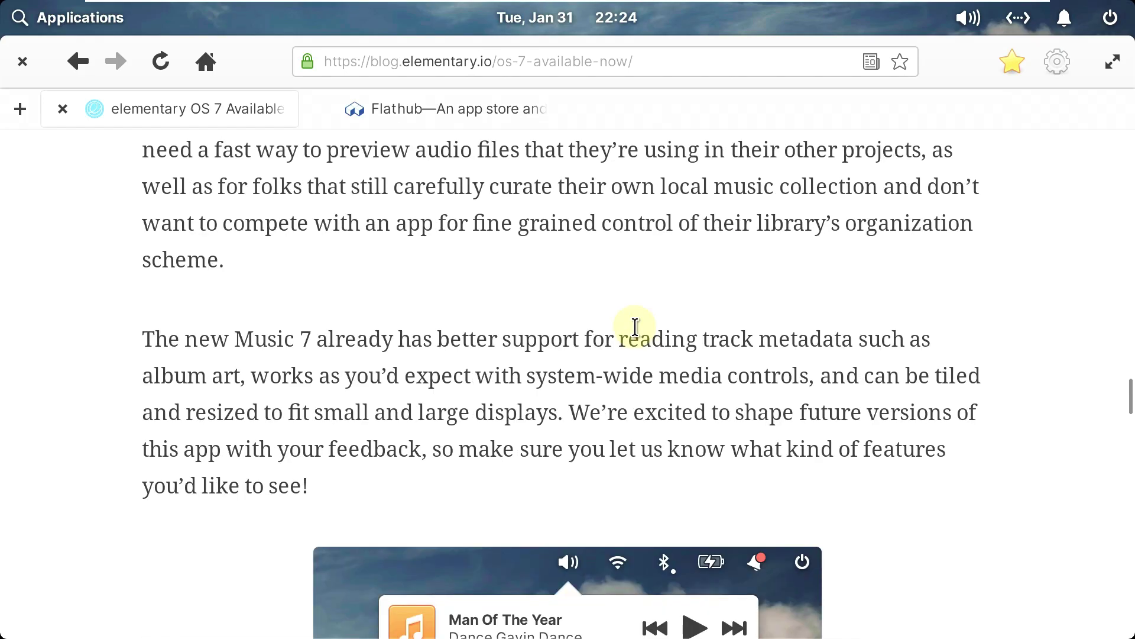
{"action": "scroll", "coordinate": [634, 327], "scroll_direction": "down", "scroll_amount": 15}
{"action": "scroll", "coordinate": [634, 327], "scroll_direction": "down", "scroll_amount": 15}
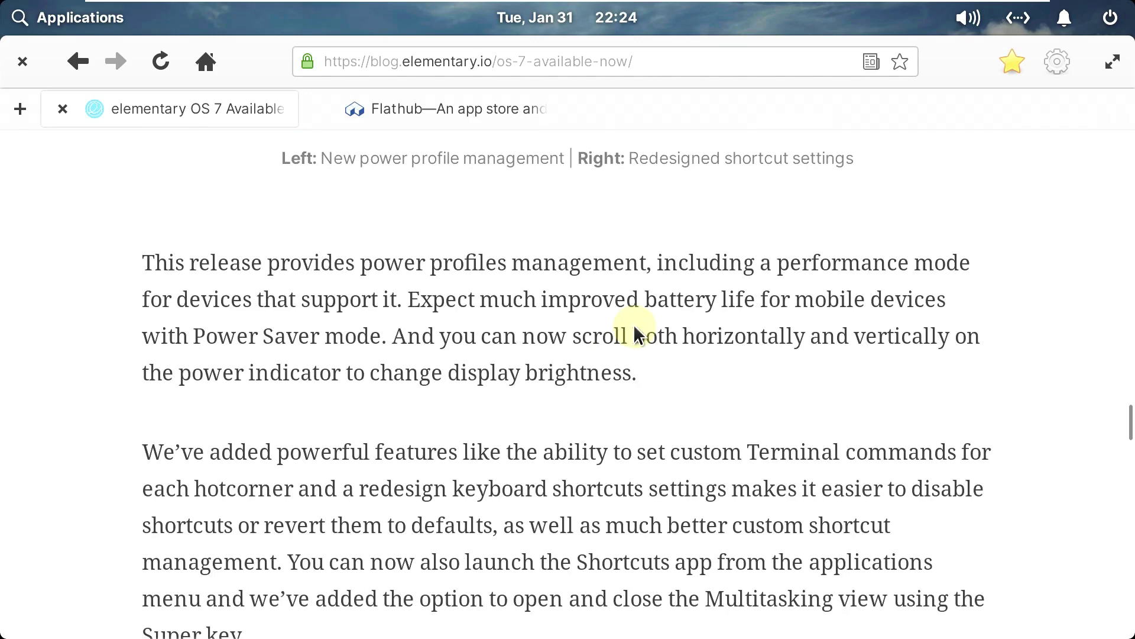
{"action": "scroll", "coordinate": [635, 327], "scroll_direction": "down", "scroll_amount": 15}
{"action": "scroll", "coordinate": [634, 327], "scroll_direction": "down", "scroll_amount": 10}
{"action": "scroll", "coordinate": [634, 327], "scroll_direction": "up", "scroll_amount": 5}
{"action": "scroll", "coordinate": [635, 327], "scroll_direction": "up", "scroll_amount": 8}
Examine the rest of the article, including Gtk 4, Tools, Special Thanks, Get elementary OS 7 and Devices
{"action": "scroll", "coordinate": [634, 327], "scroll_direction": "down", "scroll_amount": 9}
{"action": "scroll", "coordinate": [633, 324], "scroll_direction": "down", "scroll_amount": 15}
{"action": "scroll", "coordinate": [633, 324], "scroll_direction": "down", "scroll_amount": 15}
{"action": "scroll", "coordinate": [633, 324], "scroll_direction": "down", "scroll_amount": 15}
{"action": "scroll", "coordinate": [636, 326], "scroll_direction": "down", "scroll_amount": 15}
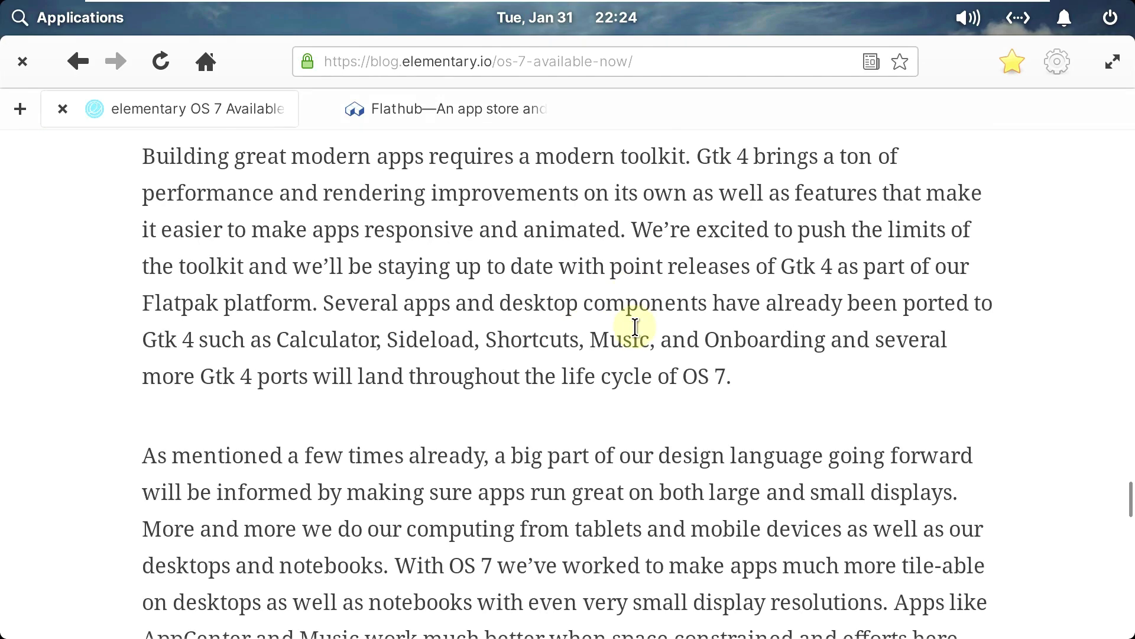
{"action": "scroll", "coordinate": [636, 326], "scroll_direction": "down", "scroll_amount": 15}
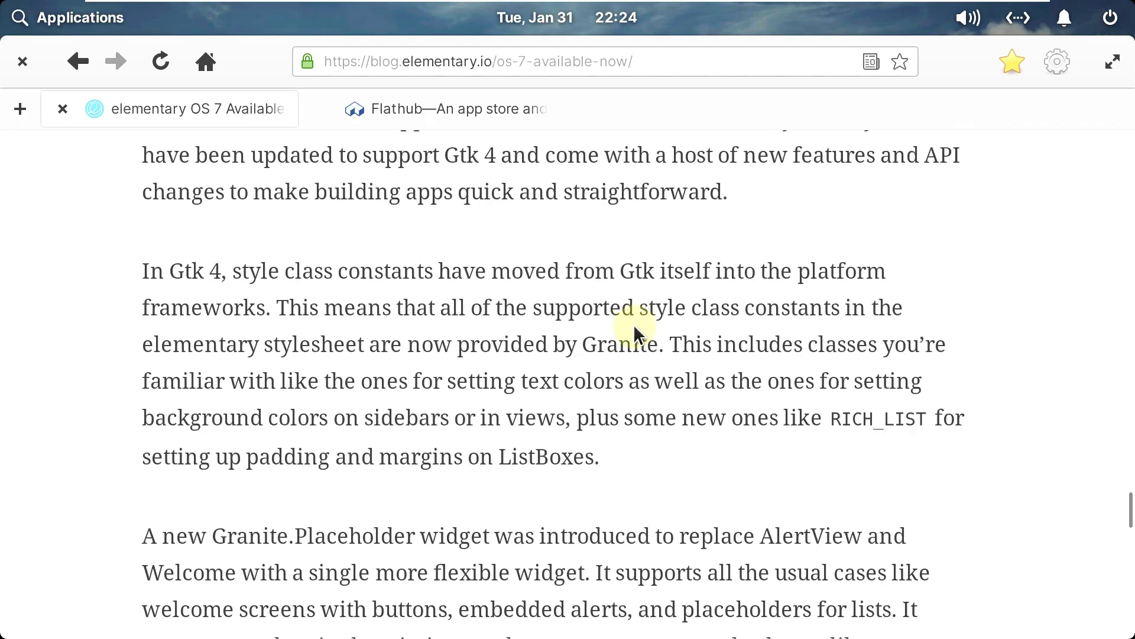
{"action": "scroll", "coordinate": [634, 331], "scroll_direction": "down", "scroll_amount": 15}
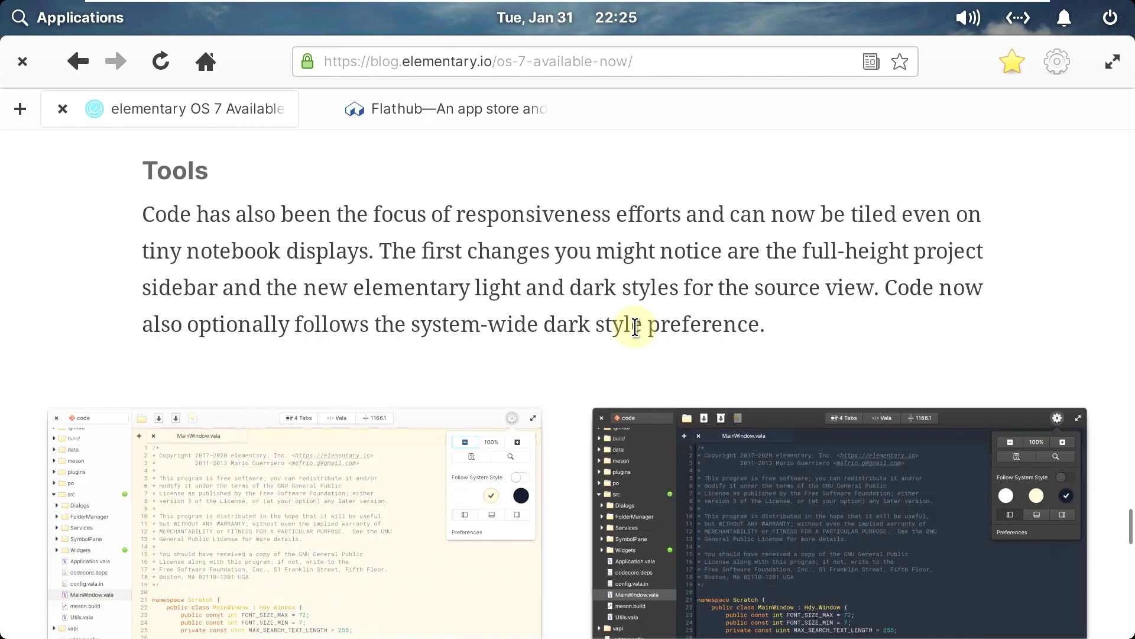
{"action": "scroll", "coordinate": [634, 326], "scroll_direction": "down", "scroll_amount": 15}
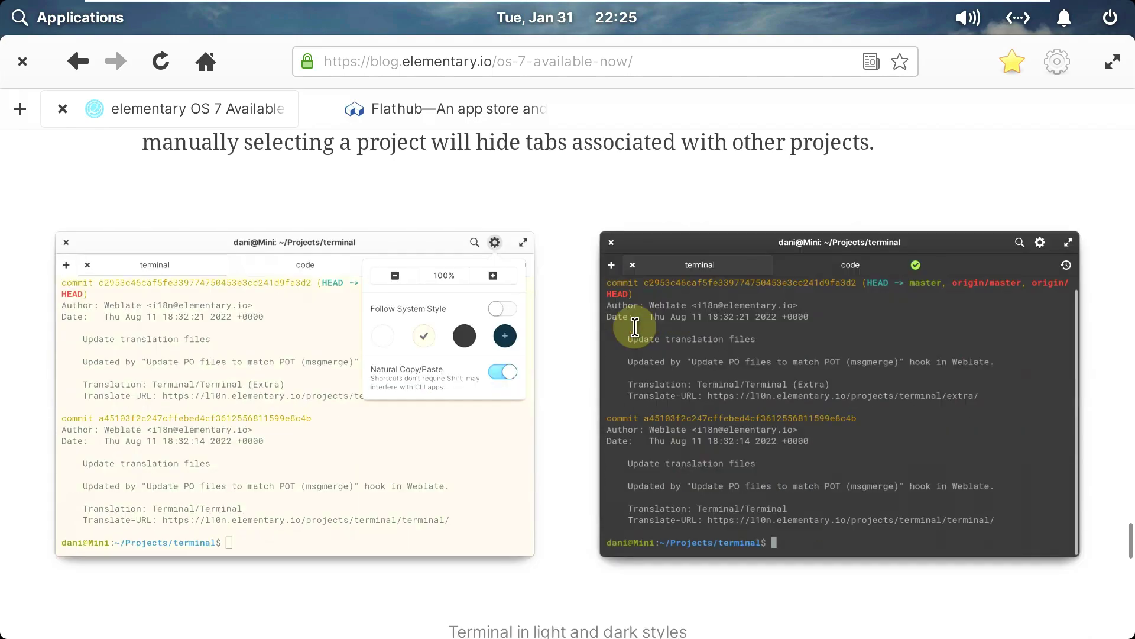
{"action": "scroll", "coordinate": [636, 326], "scroll_direction": "down", "scroll_amount": 15}
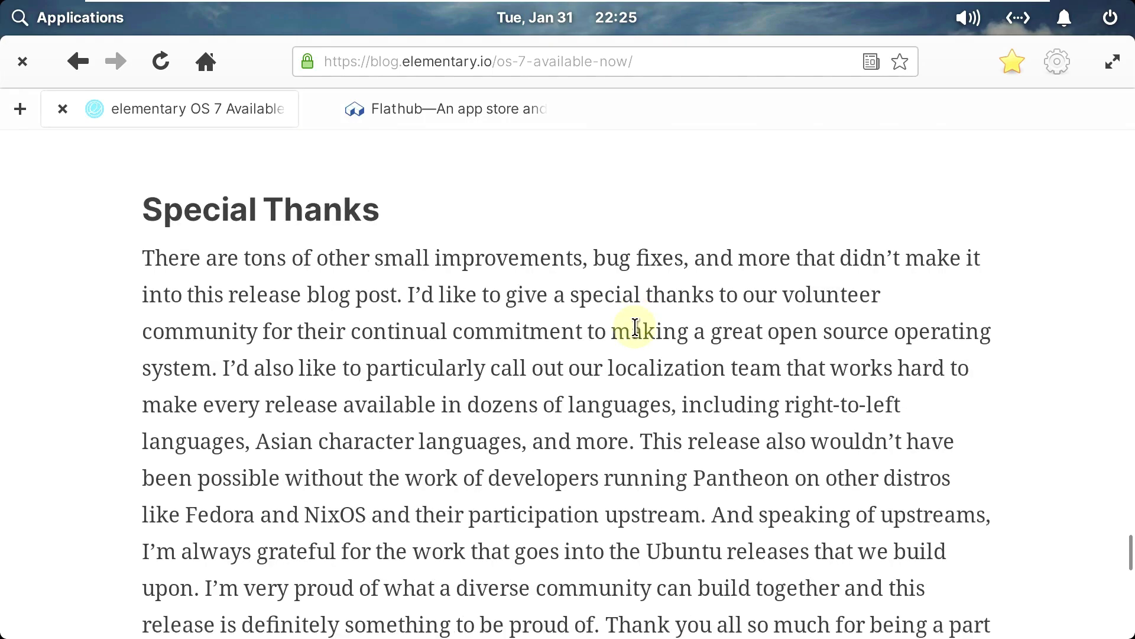
{"action": "scroll", "coordinate": [635, 327], "scroll_direction": "down", "scroll_amount": 15}
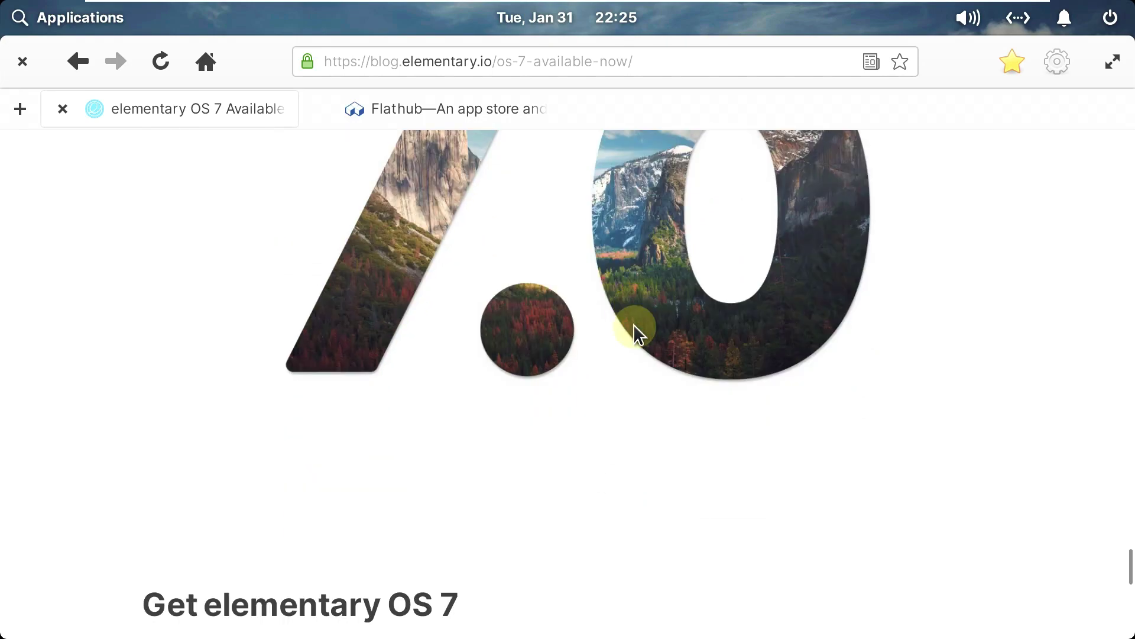
{"action": "scroll", "coordinate": [630, 328], "scroll_direction": "down", "scroll_amount": 5}
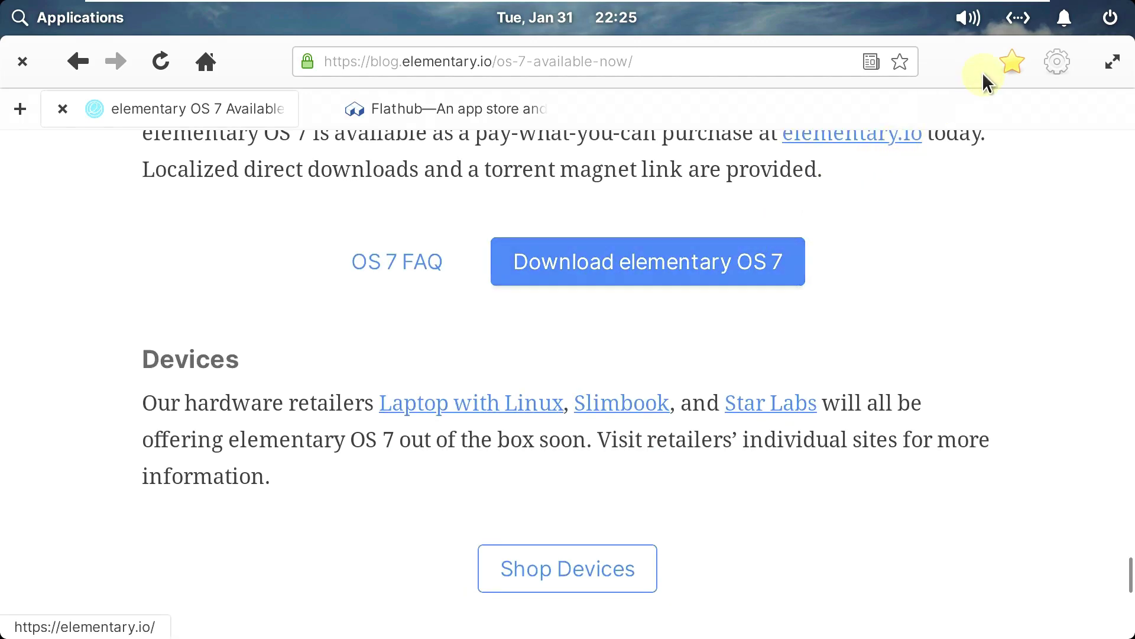
Close the web browser and advance the welcome setup past the Get Some Apps and Automatic Updates pages
{"action": "left_click", "coordinate": [24, 62]}
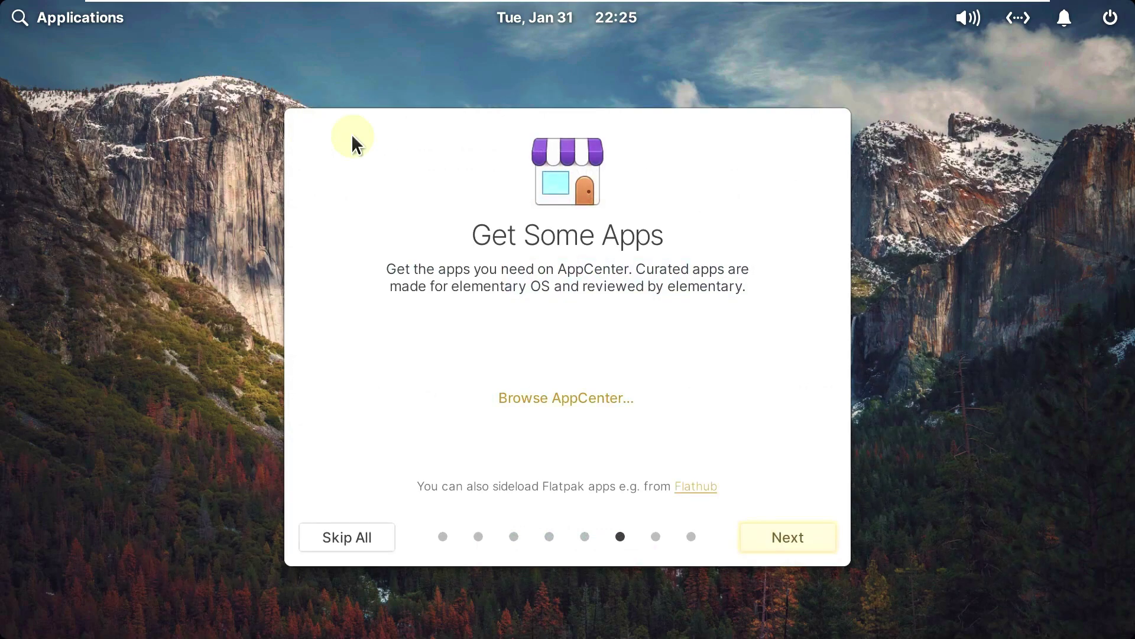
{"action": "left_click", "coordinate": [786, 527]}
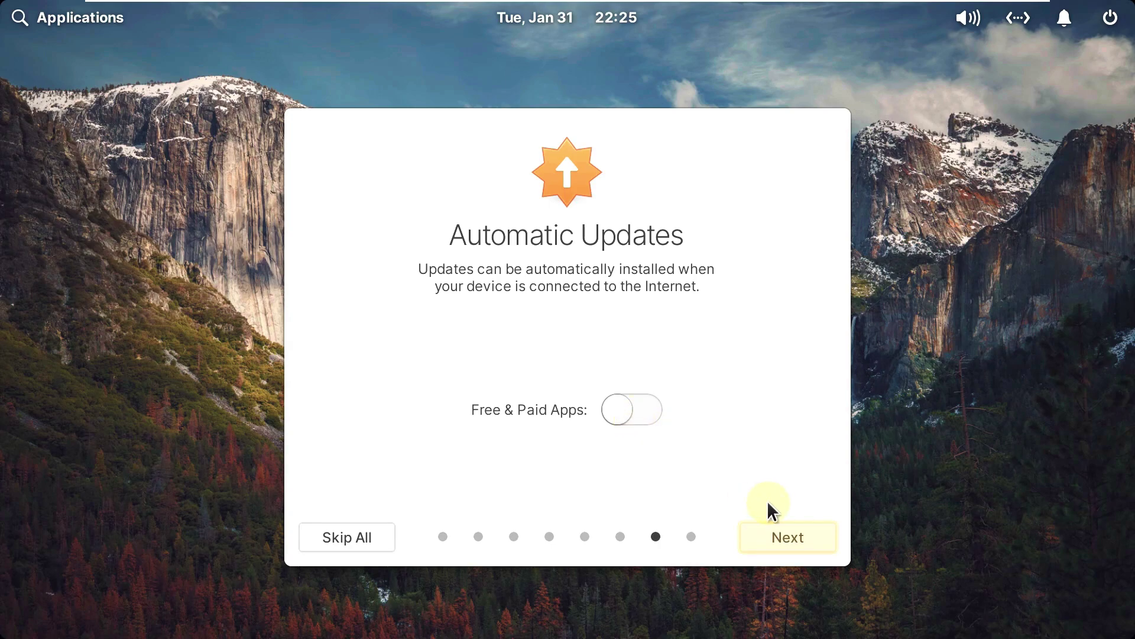
{"action": "left_click", "coordinate": [791, 535]}
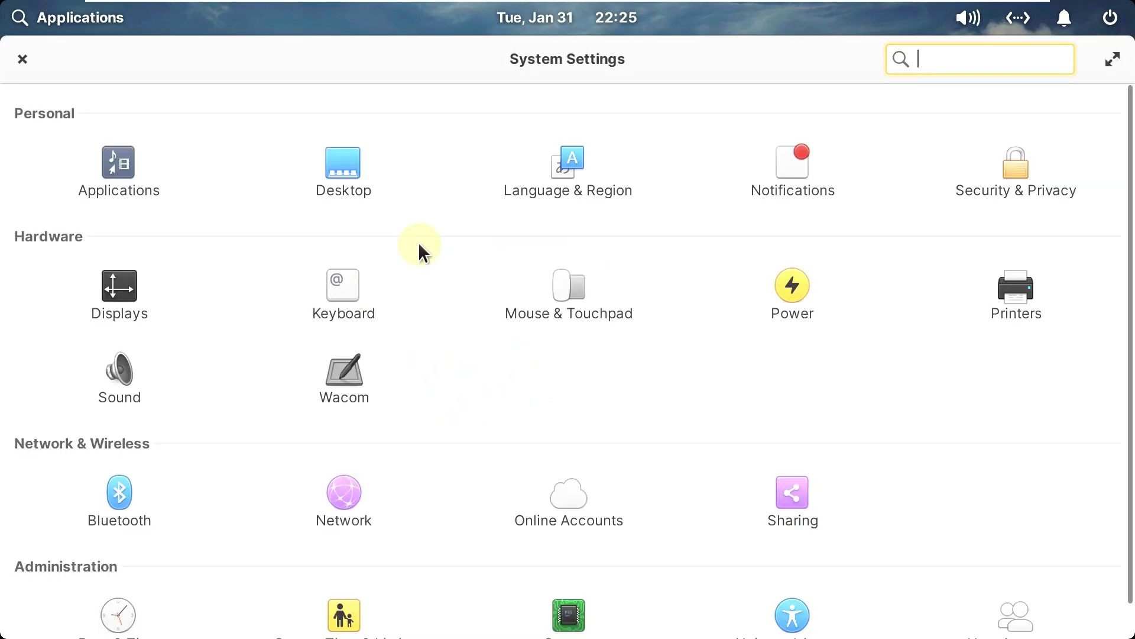
Review the default and startup app settings under Applications in System Settings, and return to the settings overview
{"action": "scroll", "coordinate": [419, 245], "scroll_direction": "down", "scroll_amount": 1}
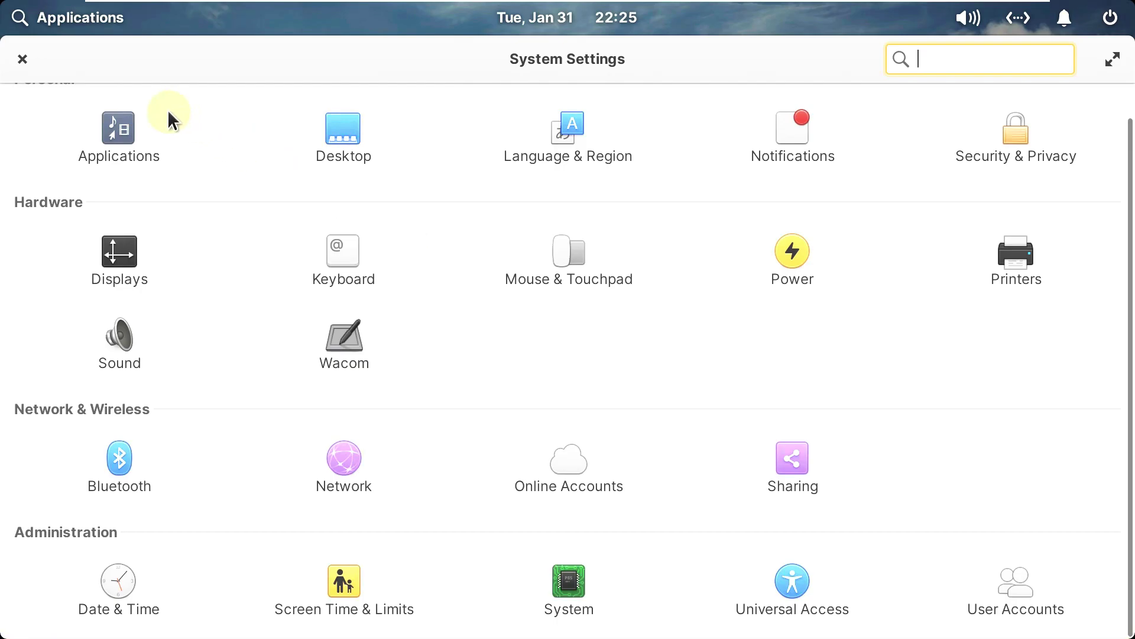
{"action": "left_click", "coordinate": [140, 122]}
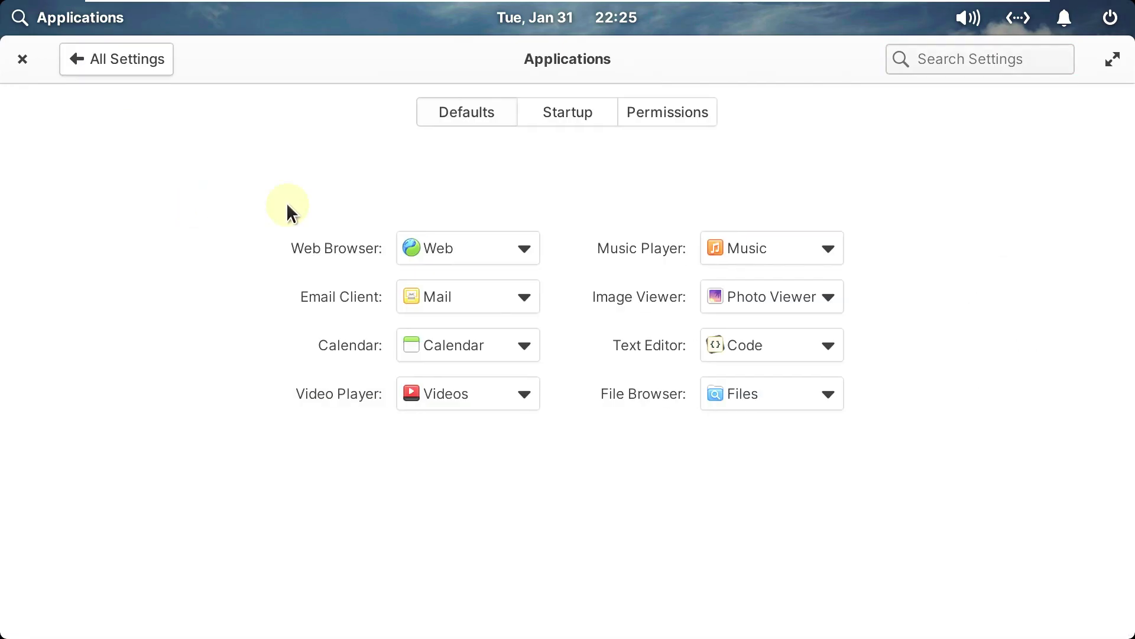
{"action": "left_click", "coordinate": [629, 114]}
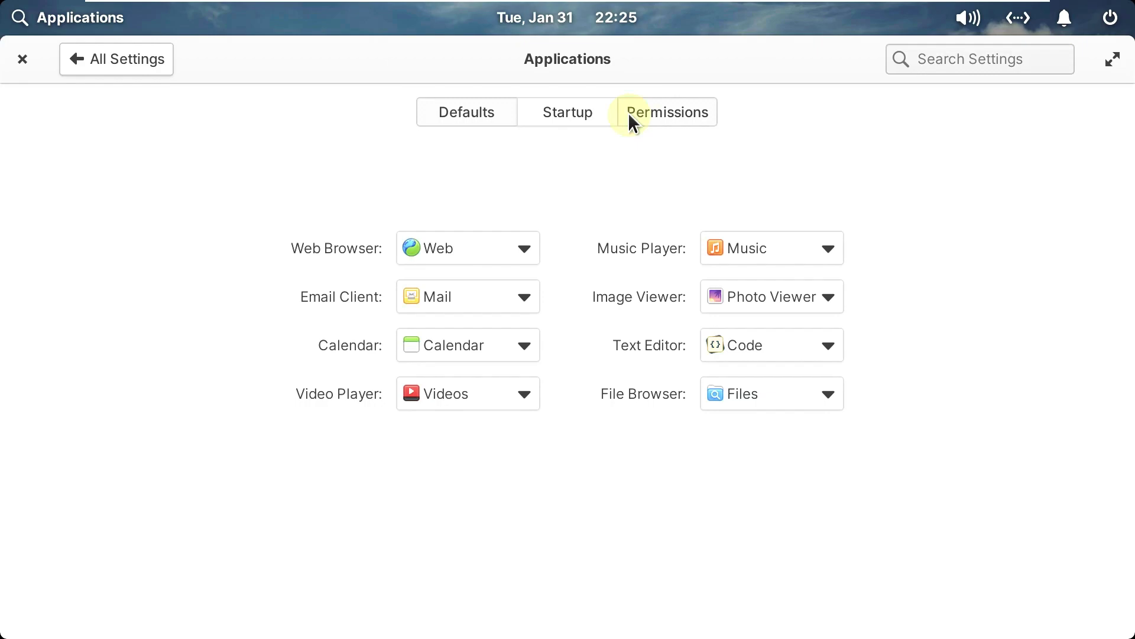
{"action": "left_click", "coordinate": [590, 111]}
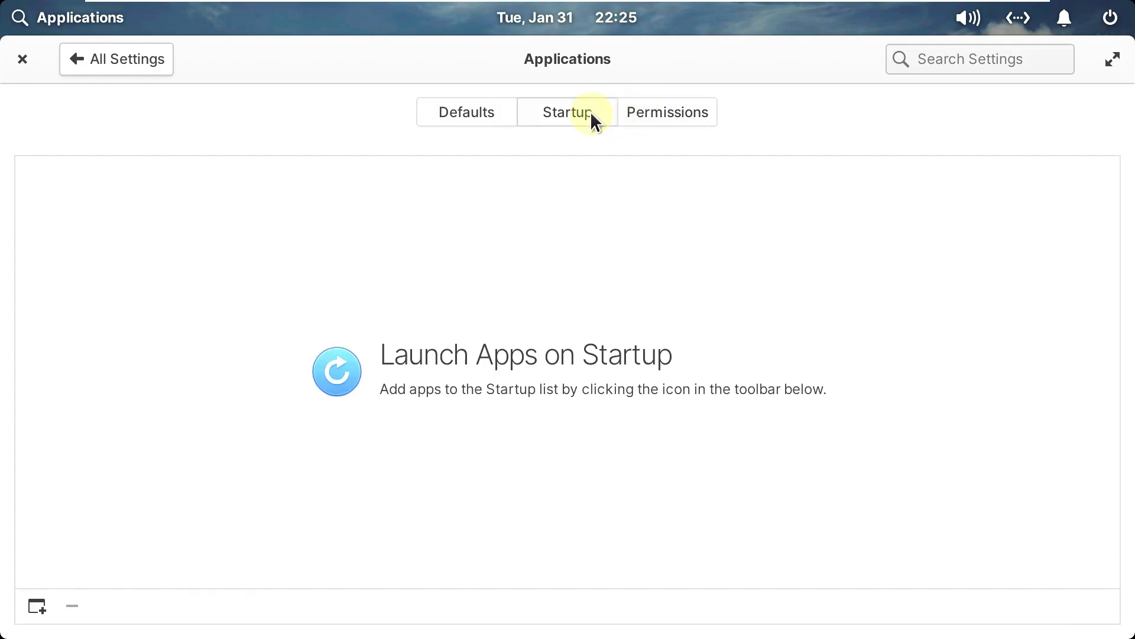
{"action": "left_click", "coordinate": [129, 60]}
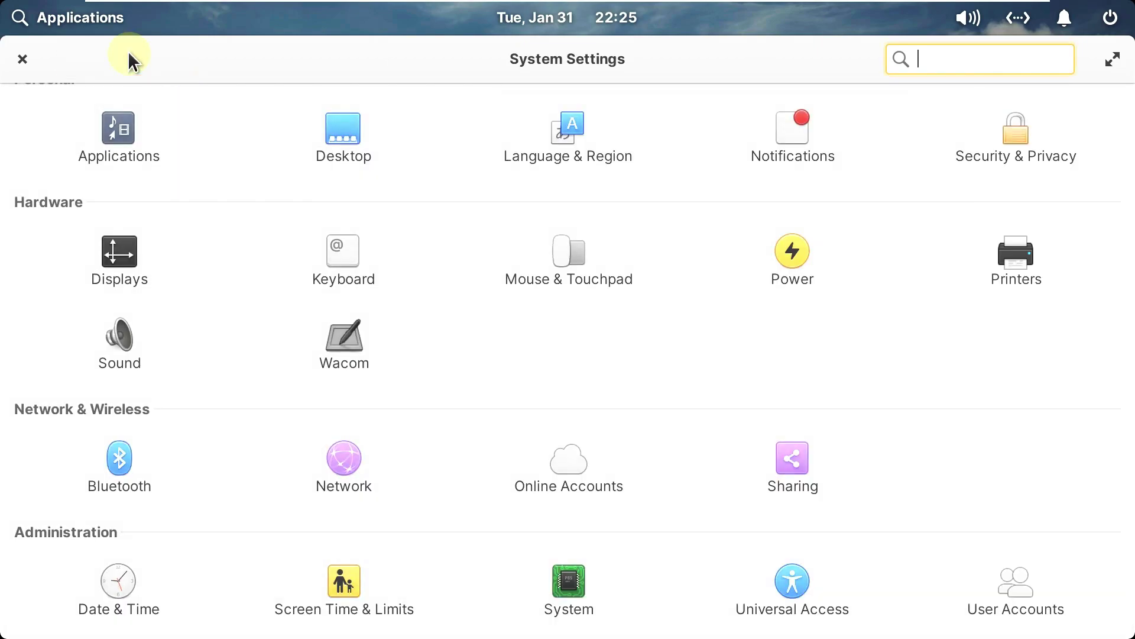
Review the Desktop settings for Wallpaper, Appearance, Text, Dock & Panel and Multitasking, including the display corner actions
{"action": "left_click", "coordinate": [347, 140]}
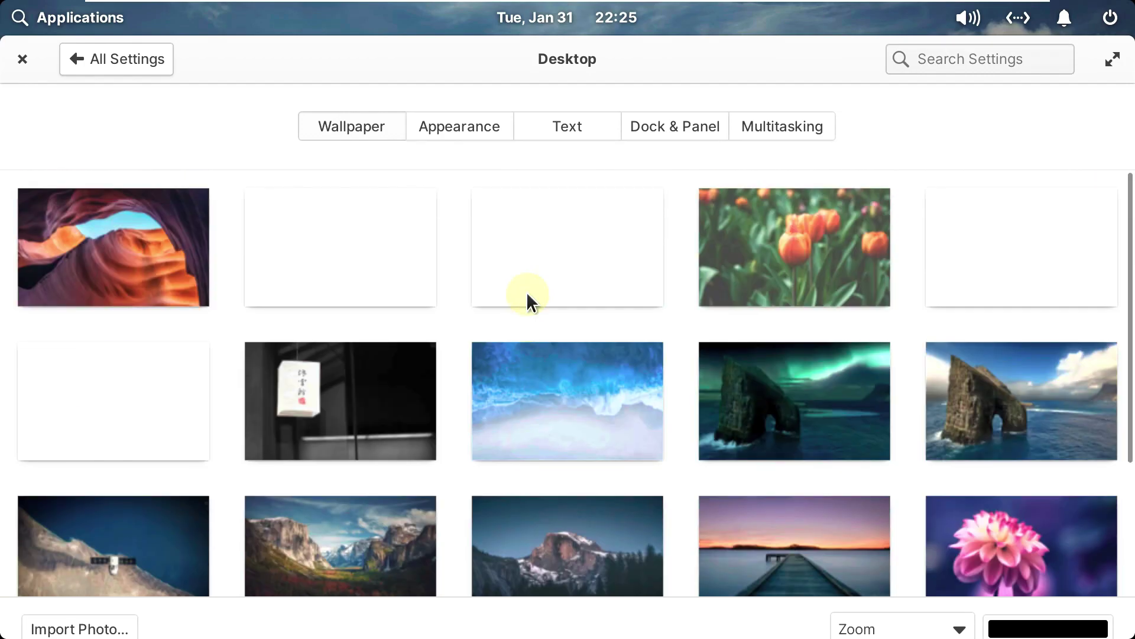
{"action": "left_click", "coordinate": [439, 113]}
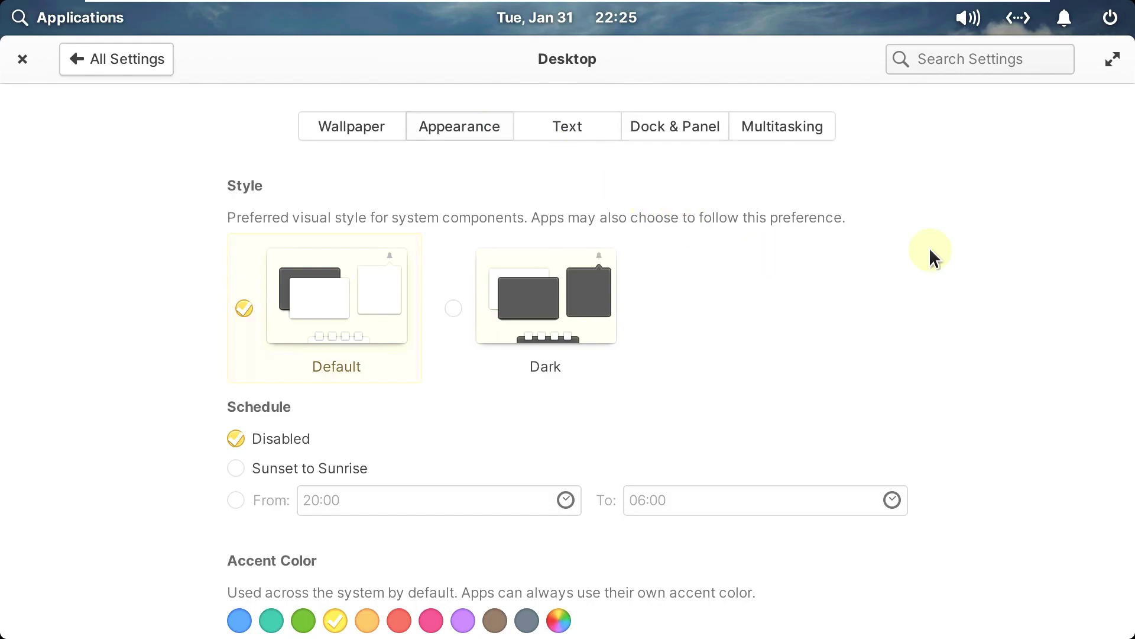
{"action": "left_click", "coordinate": [577, 131]}
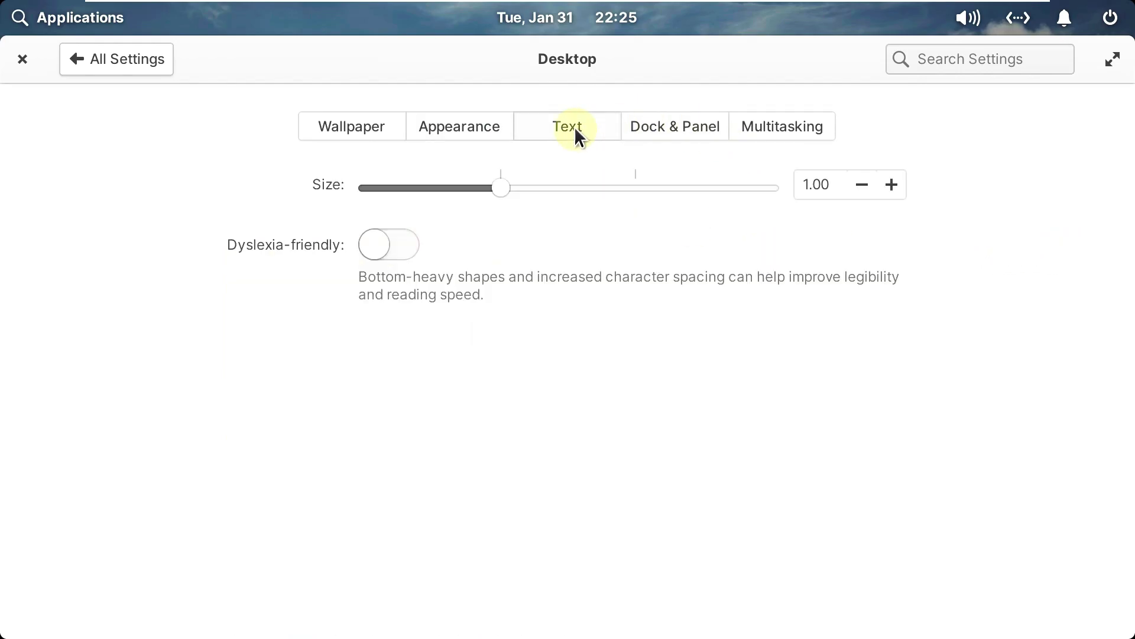
{"action": "left_click", "coordinate": [654, 127]}
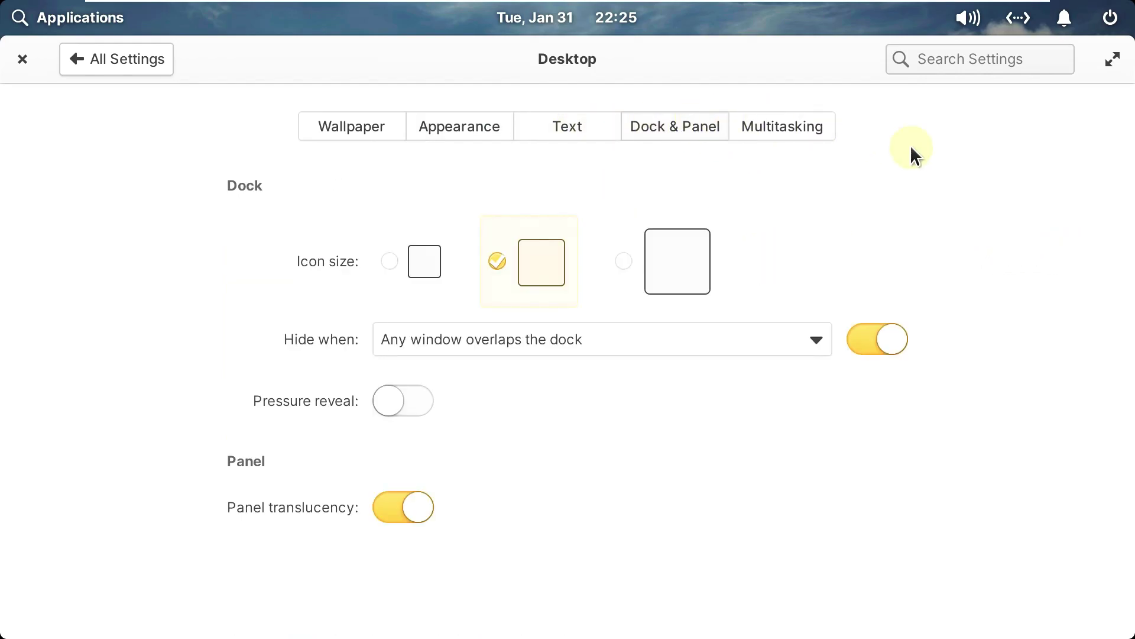
{"action": "left_click", "coordinate": [799, 126]}
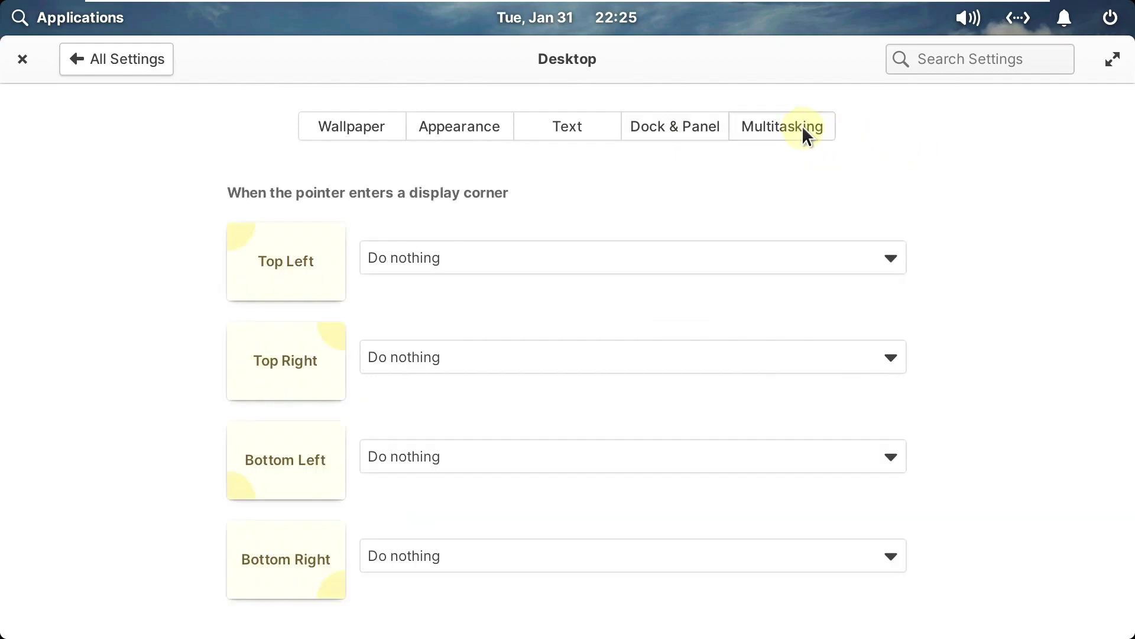
{"action": "scroll", "coordinate": [956, 175], "scroll_direction": "down", "scroll_amount": 3}
{"action": "scroll", "coordinate": [1013, 231], "scroll_direction": "up", "scroll_amount": 2}
{"action": "scroll", "coordinate": [1013, 231], "scroll_direction": "down", "scroll_amount": 2}
{"action": "scroll", "coordinate": [1012, 231], "scroll_direction": "up", "scroll_amount": 2}
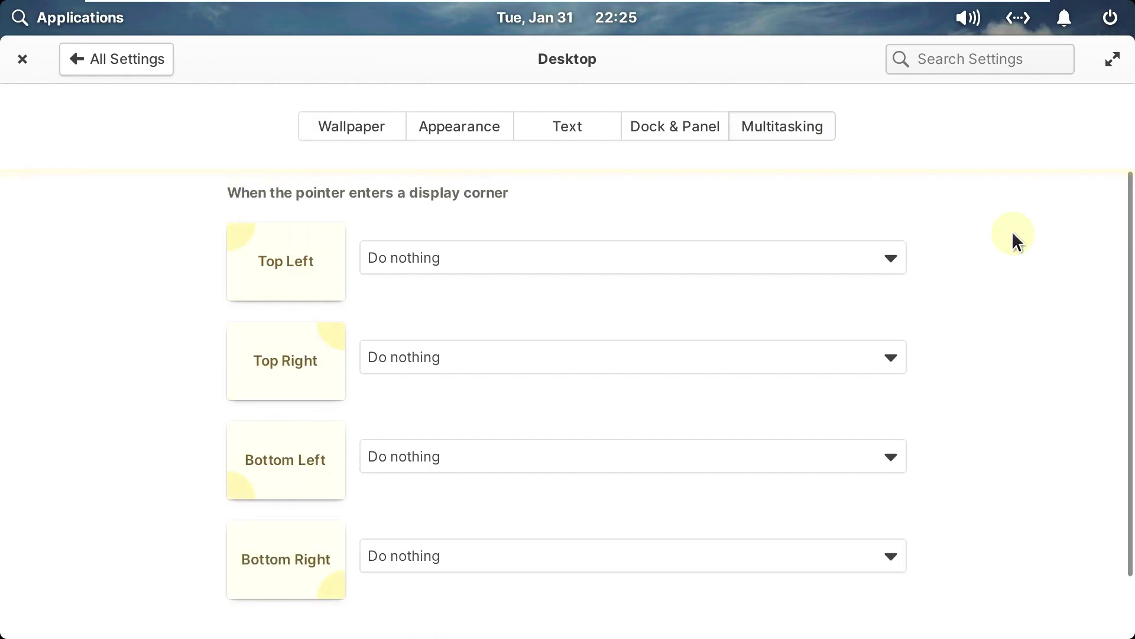
Set the regional formats to United States (English) in the Language & Region settings
{"action": "left_click", "coordinate": [127, 69]}
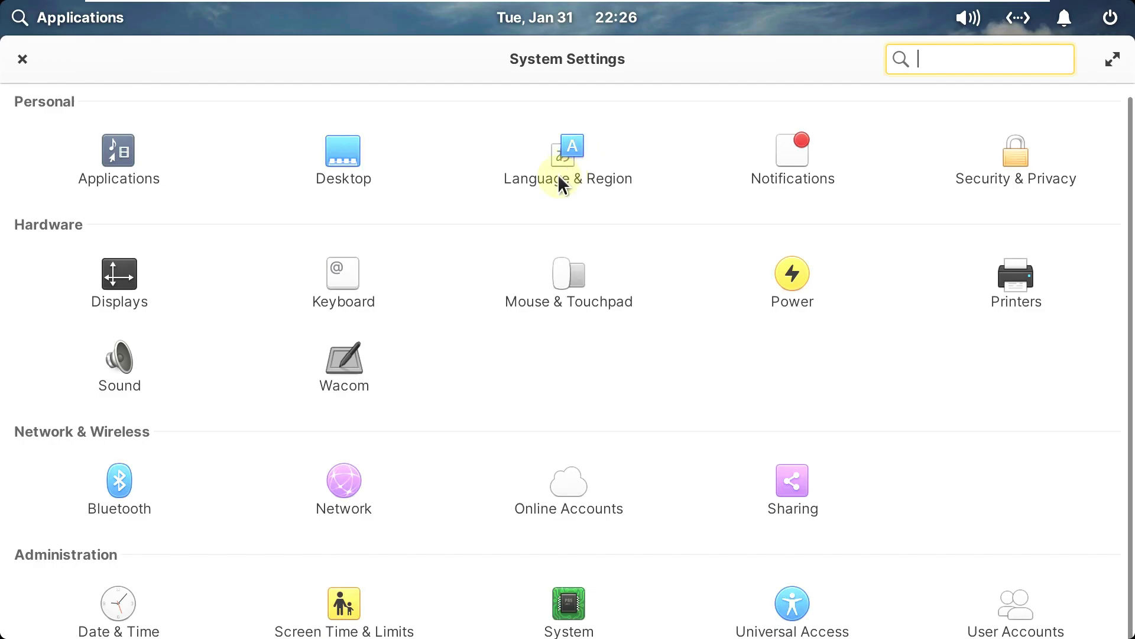
{"action": "left_click", "coordinate": [566, 156]}
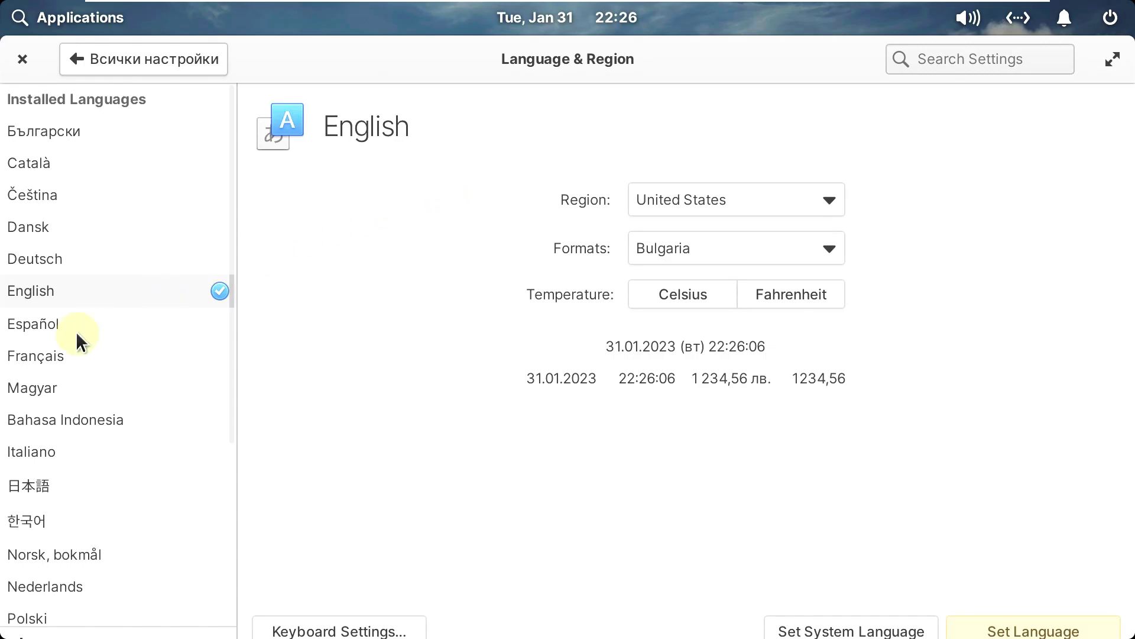
{"action": "left_click", "coordinate": [770, 247]}
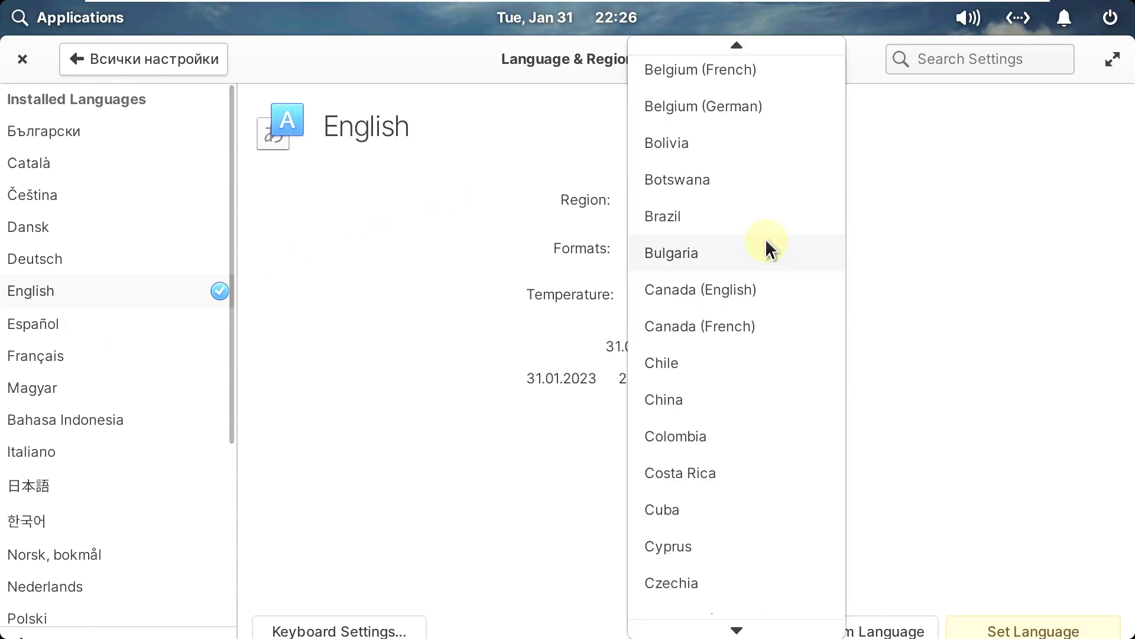
{"action": "scroll", "coordinate": [765, 239], "scroll_direction": "up", "scroll_amount": 6}
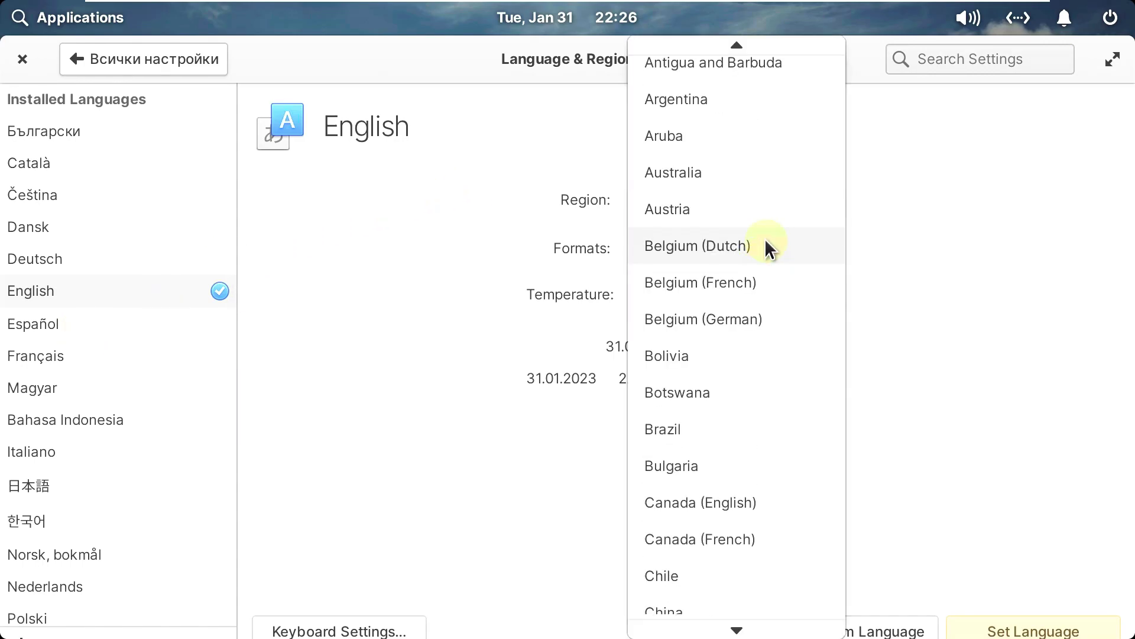
{"action": "scroll", "coordinate": [760, 218], "scroll_direction": "down", "scroll_amount": 6}
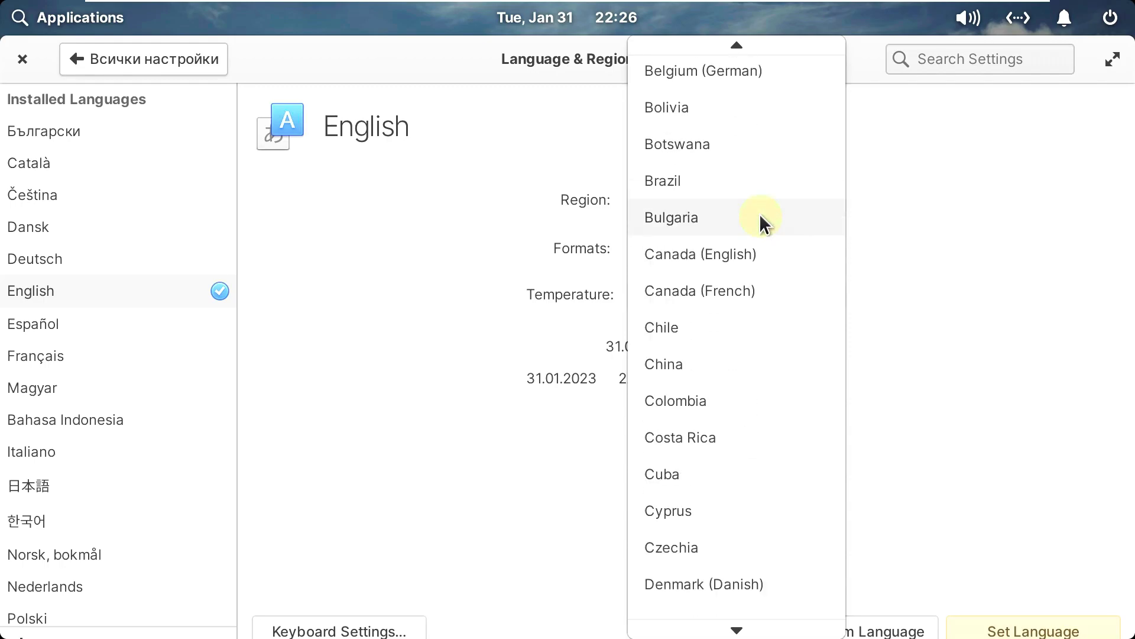
{"action": "scroll", "coordinate": [760, 219], "scroll_direction": "down", "scroll_amount": 6}
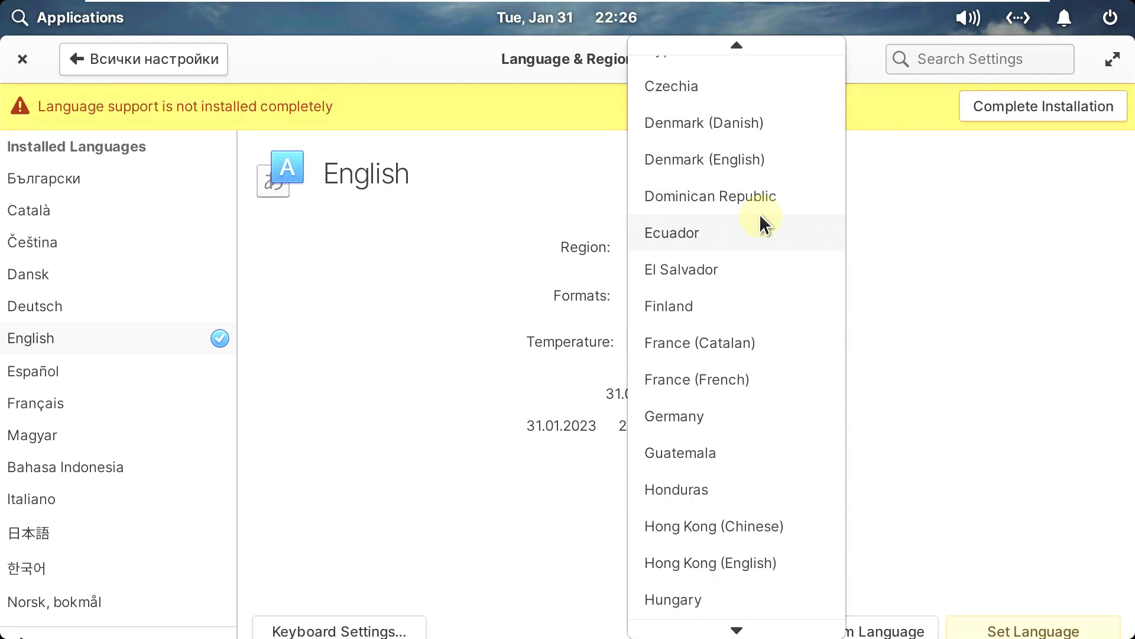
{"action": "scroll", "coordinate": [761, 217], "scroll_direction": "down", "scroll_amount": 5}
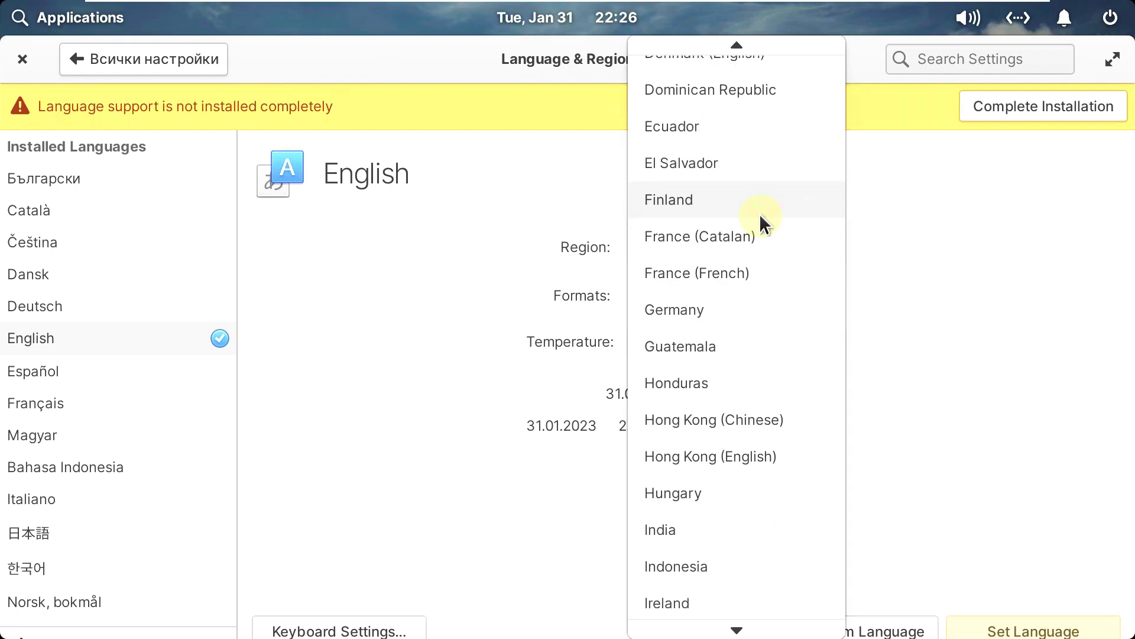
{"action": "scroll", "coordinate": [761, 218], "scroll_direction": "down", "scroll_amount": 8}
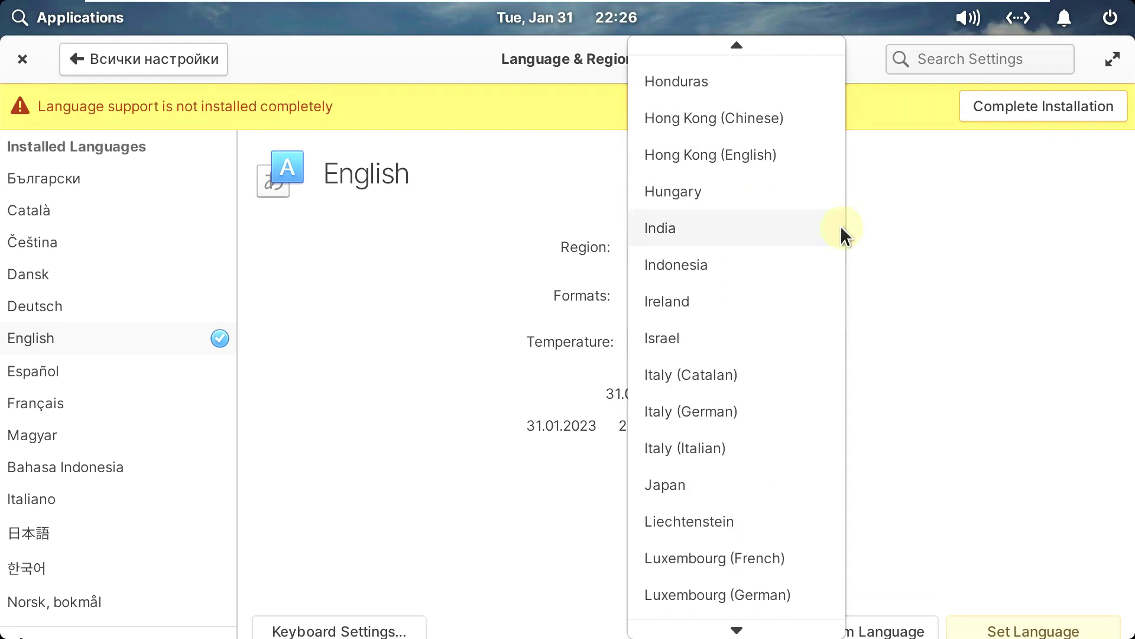
{"action": "scroll", "coordinate": [793, 354], "scroll_direction": "down", "scroll_amount": 1}
{"action": "scroll", "coordinate": [733, 628], "scroll_direction": "down", "scroll_amount": 4}
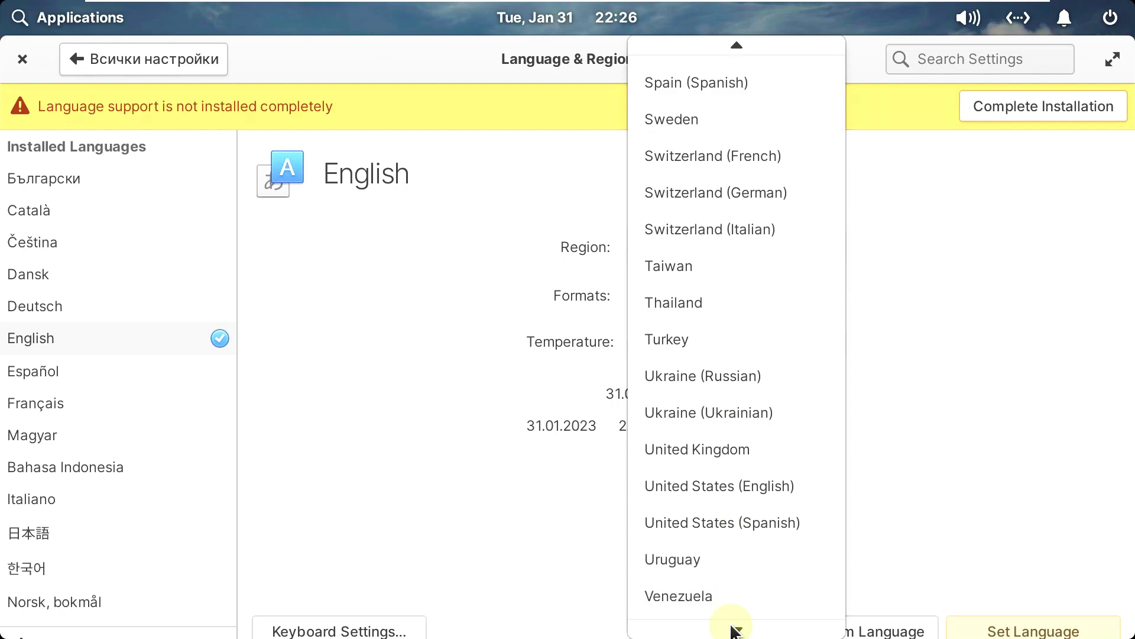
{"action": "left_click", "coordinate": [741, 422]}
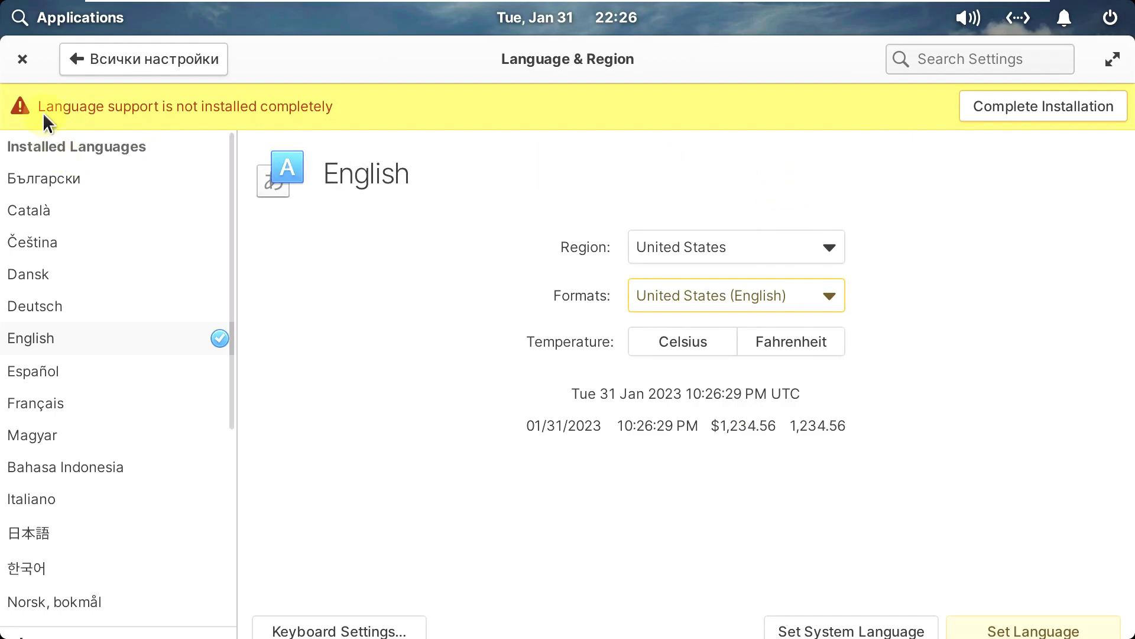
Close System Settings, reopen it from the welcome setup's final page, and review the AppCenter notification settings
{"action": "left_click", "coordinate": [18, 57]}
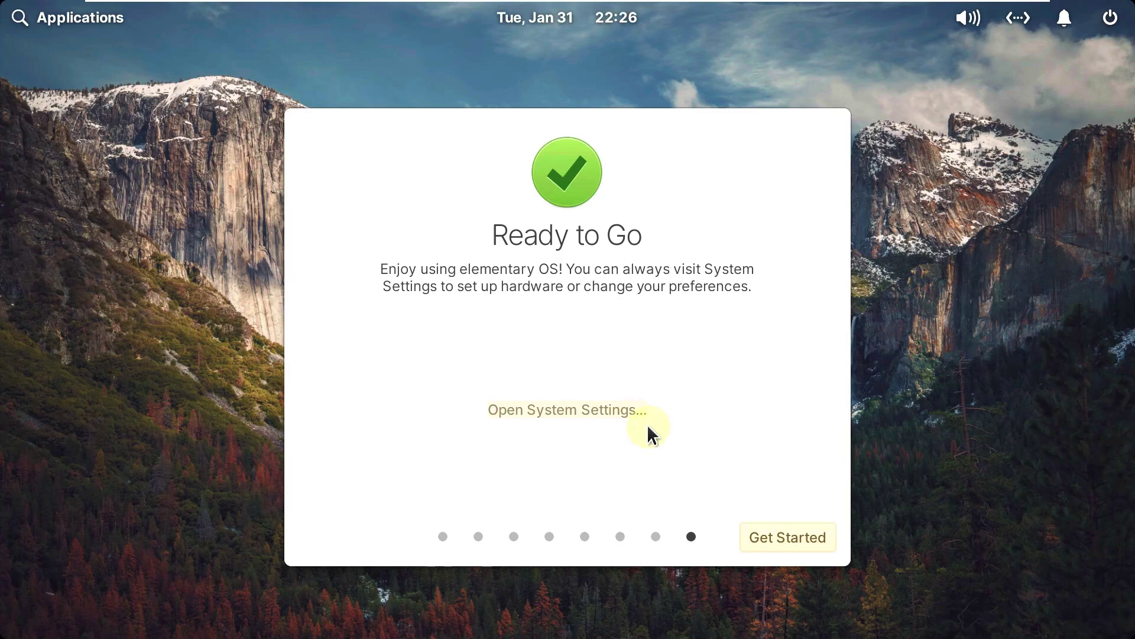
{"action": "left_click", "coordinate": [620, 414]}
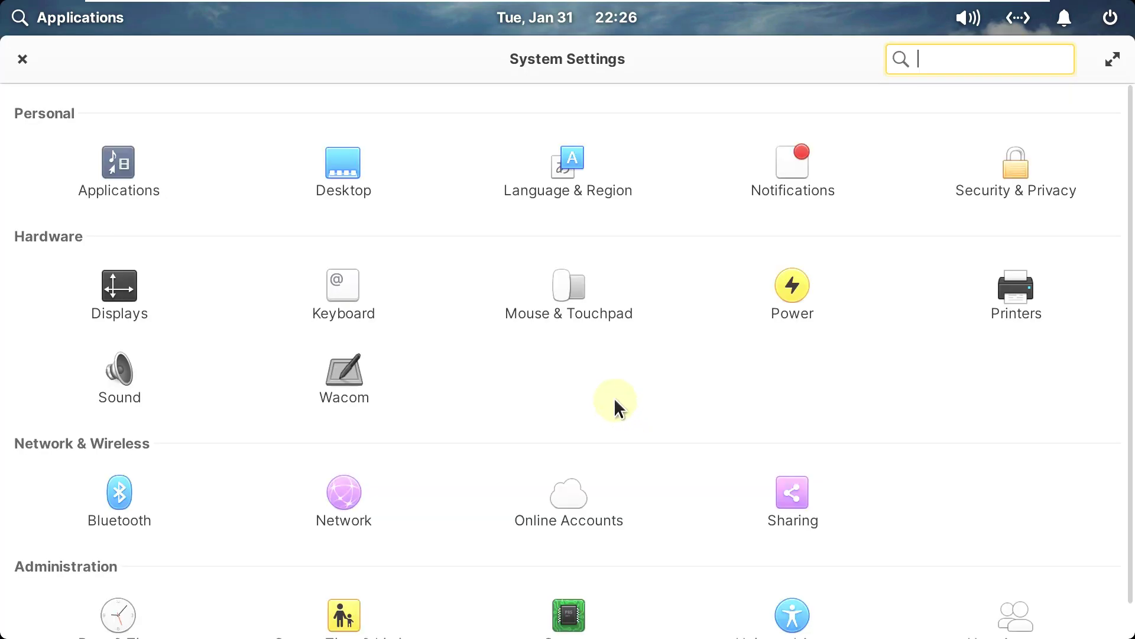
{"action": "left_click", "coordinate": [792, 174]}
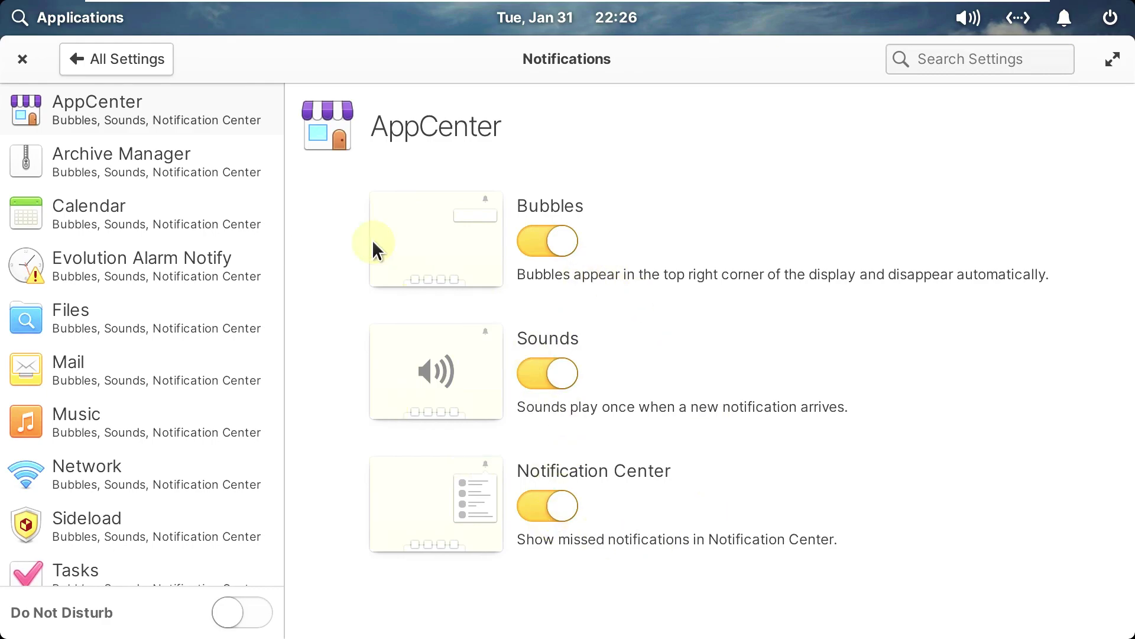
{"action": "left_click", "coordinate": [144, 69]}
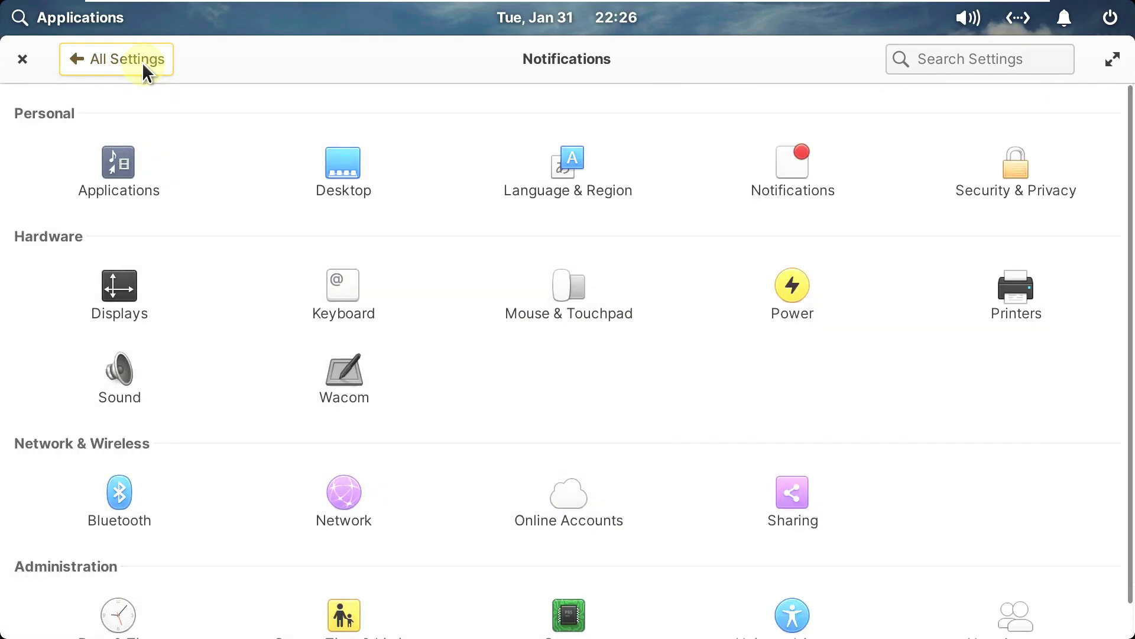
Review the Security & Privacy settings for History, Locking, Firewall, Housekeeping and Location Services, and return to the settings overview
{"action": "left_click", "coordinate": [1031, 170]}
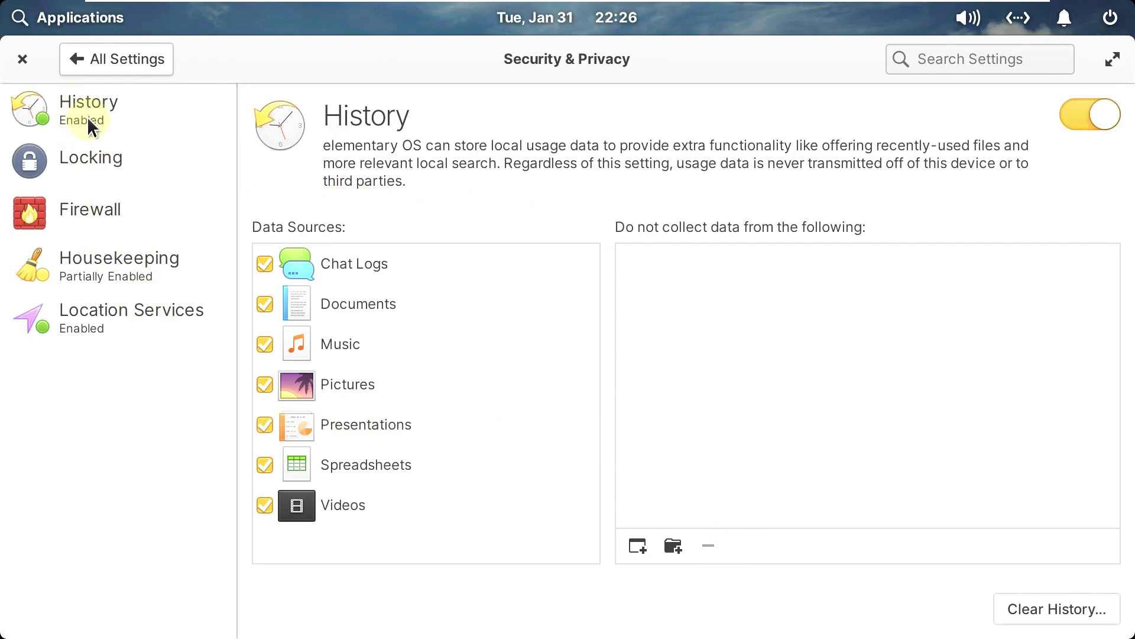
{"action": "left_click", "coordinate": [114, 158]}
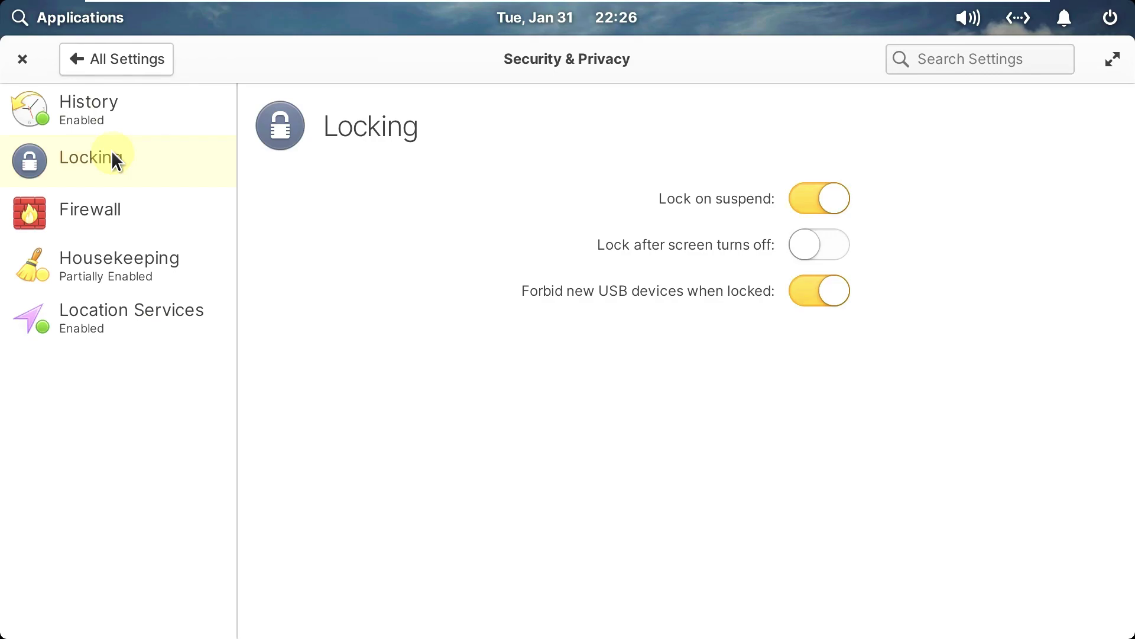
{"action": "left_click", "coordinate": [115, 117]}
{"action": "left_click", "coordinate": [146, 215]}
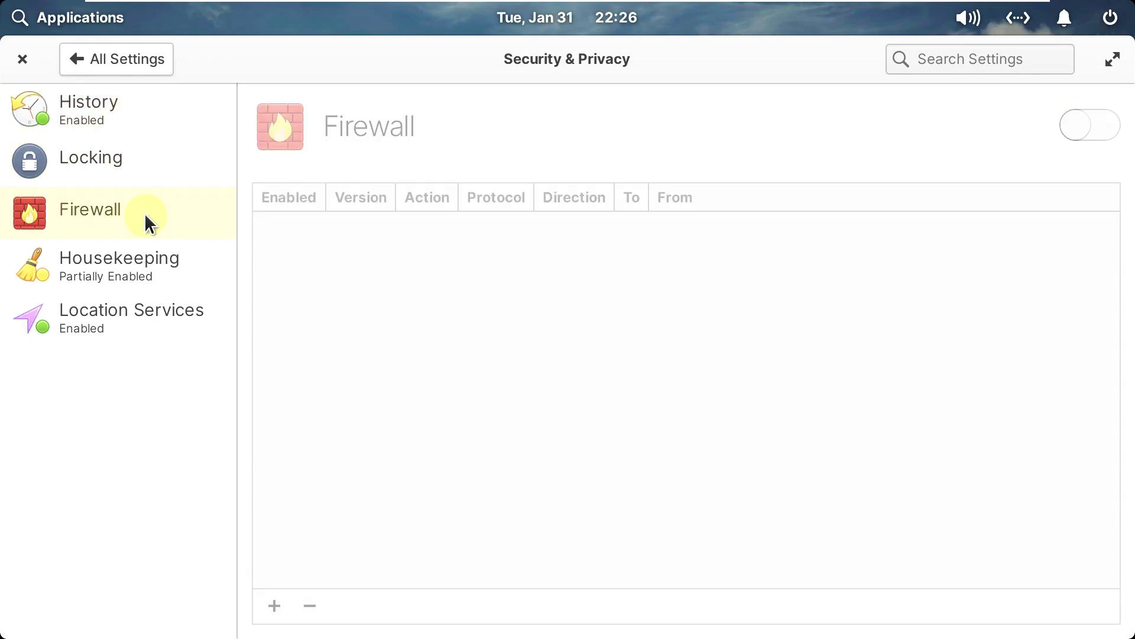
{"action": "left_click", "coordinate": [150, 249]}
{"action": "left_click", "coordinate": [168, 303]}
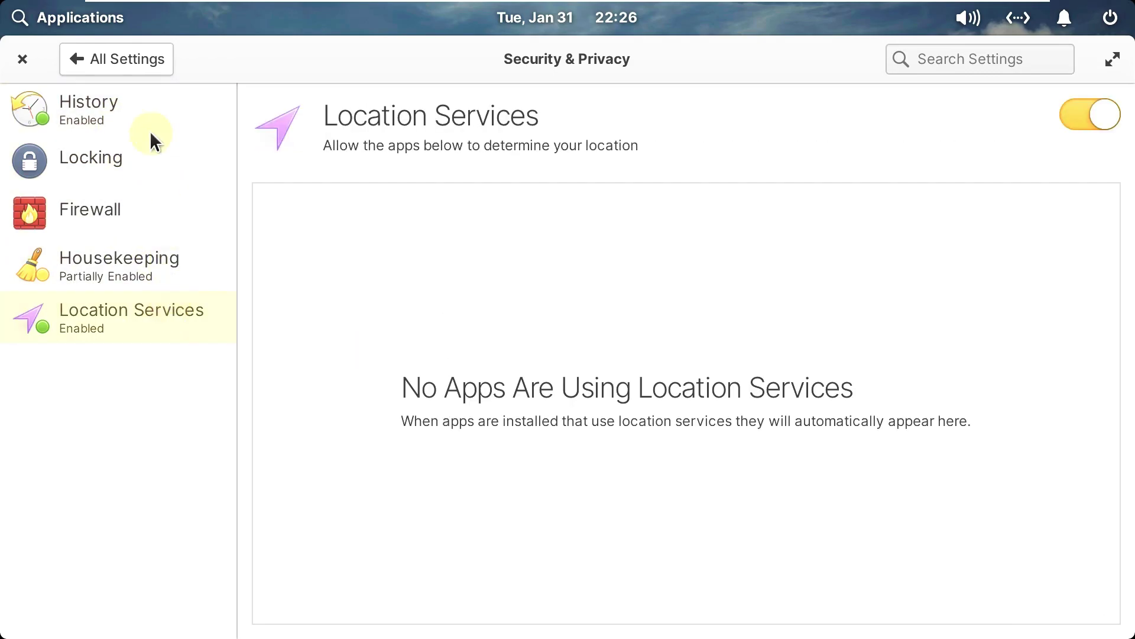
{"action": "left_click", "coordinate": [129, 65]}
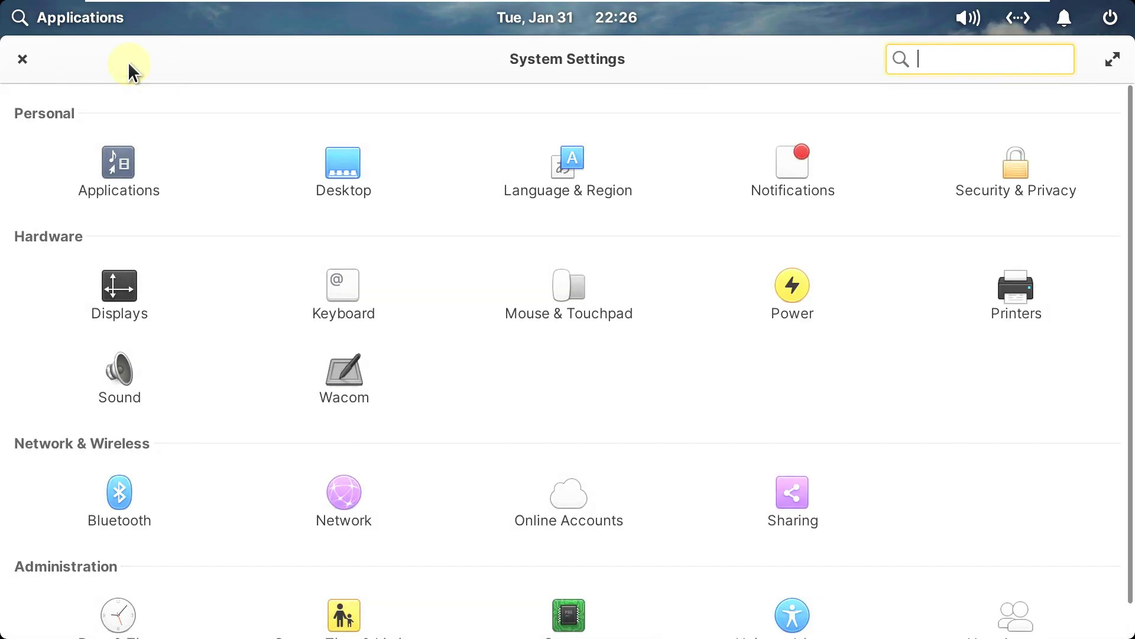
Turn off Location Services under Security & Privacy, and check the Housekeeping settings before returning to the settings overview
{"action": "left_click", "coordinate": [1048, 179]}
{"action": "left_click", "coordinate": [1069, 125]}
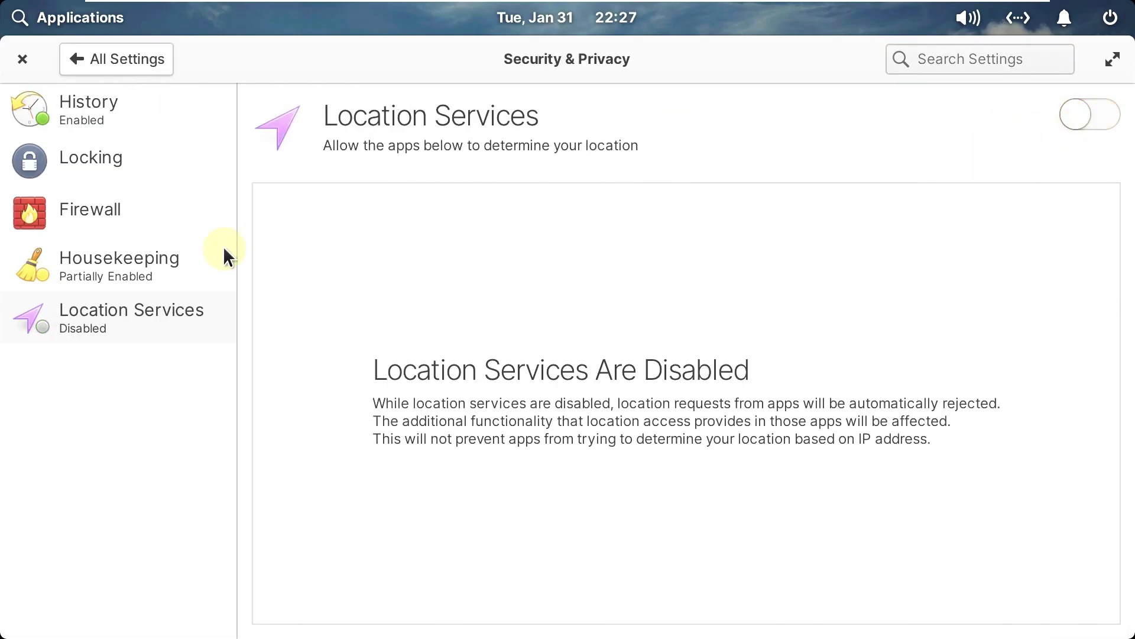
{"action": "left_click", "coordinate": [180, 258]}
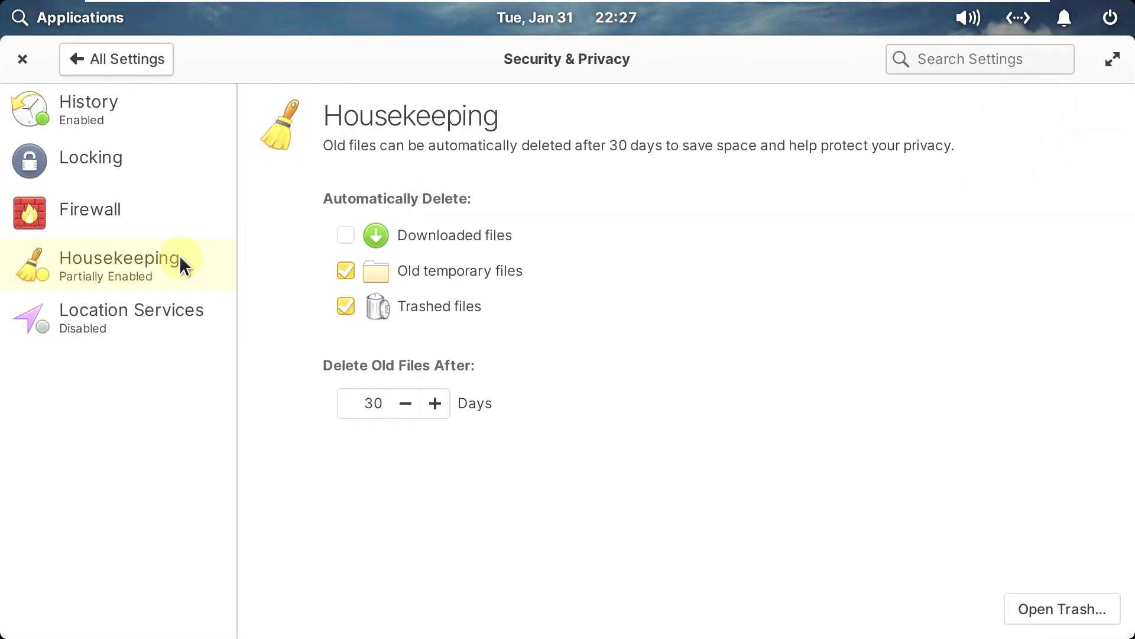
{"action": "left_click", "coordinate": [84, 65]}
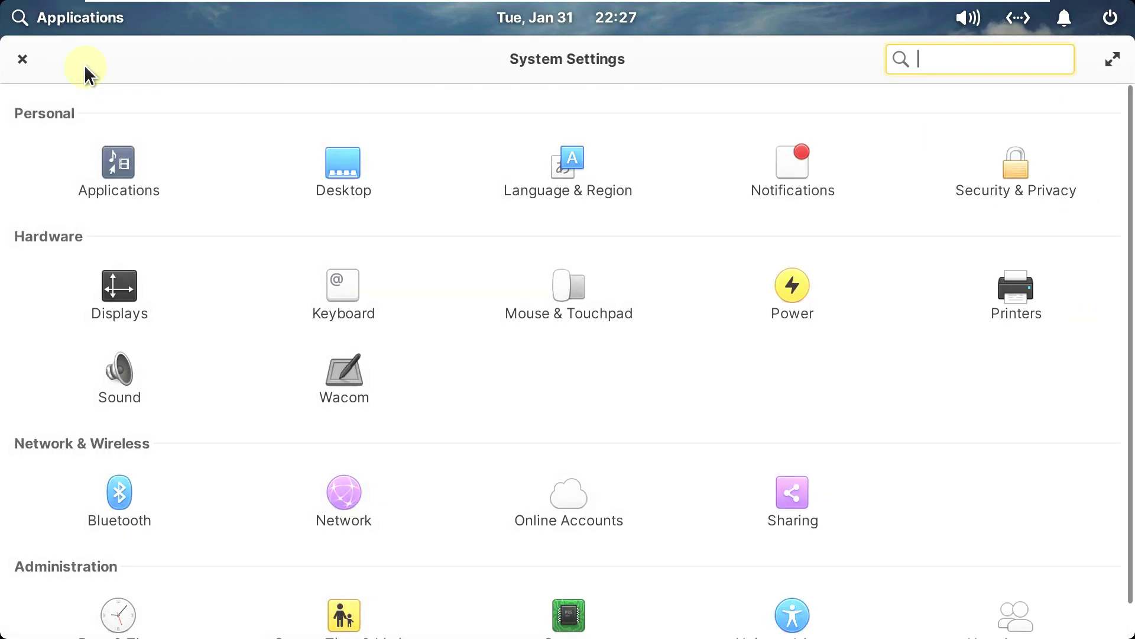
Review the Displays settings and the Keyboard settings for Layout, Input Method, Shortcuts and Behavior, and return to the settings overview
{"action": "left_click", "coordinate": [134, 310]}
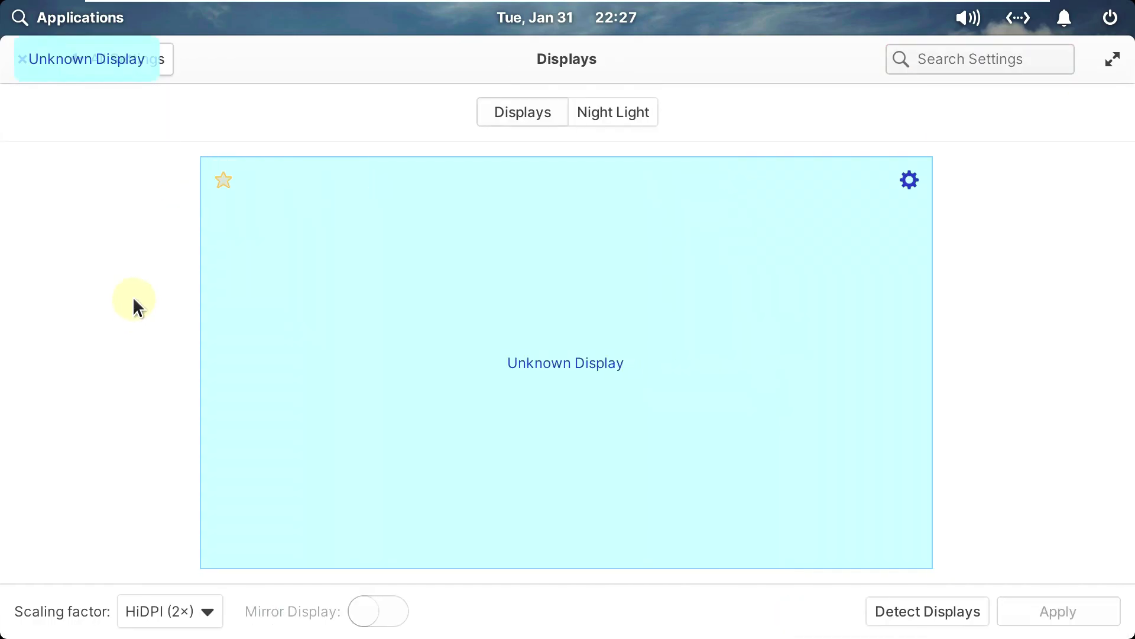
{"action": "left_click", "coordinate": [169, 56]}
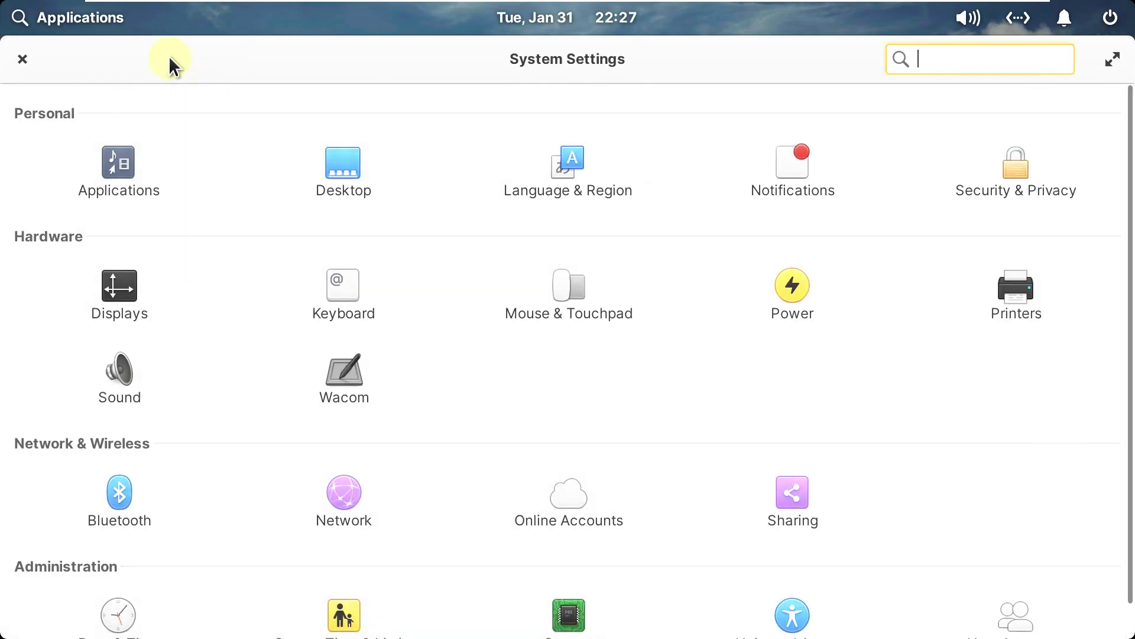
{"action": "left_click", "coordinate": [353, 297]}
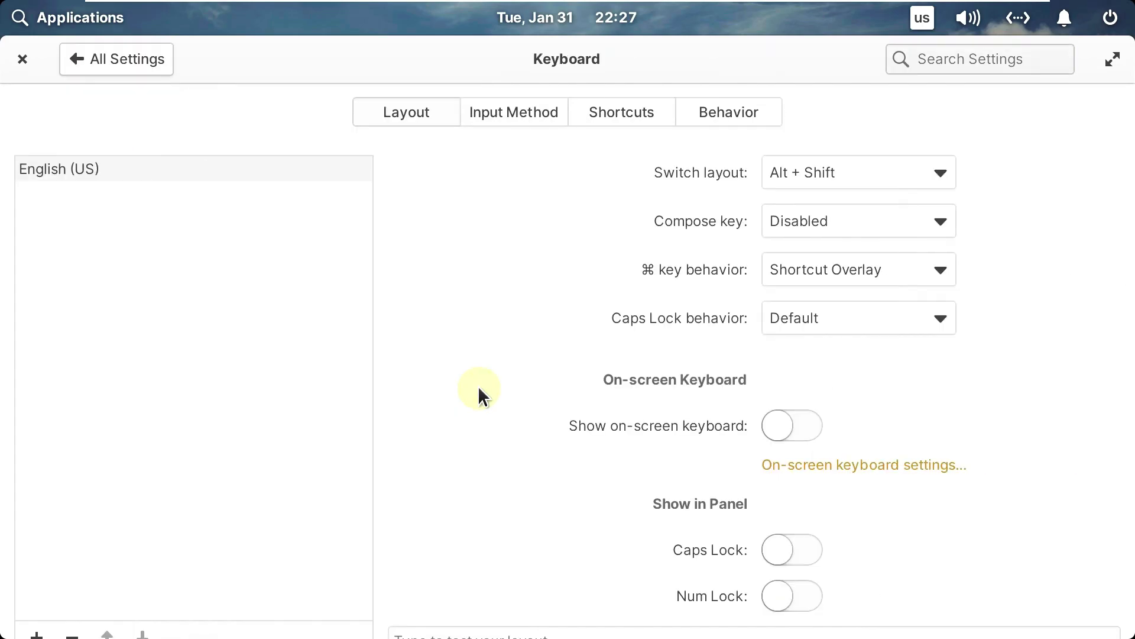
{"action": "left_click", "coordinate": [536, 112]}
{"action": "left_click", "coordinate": [598, 102]}
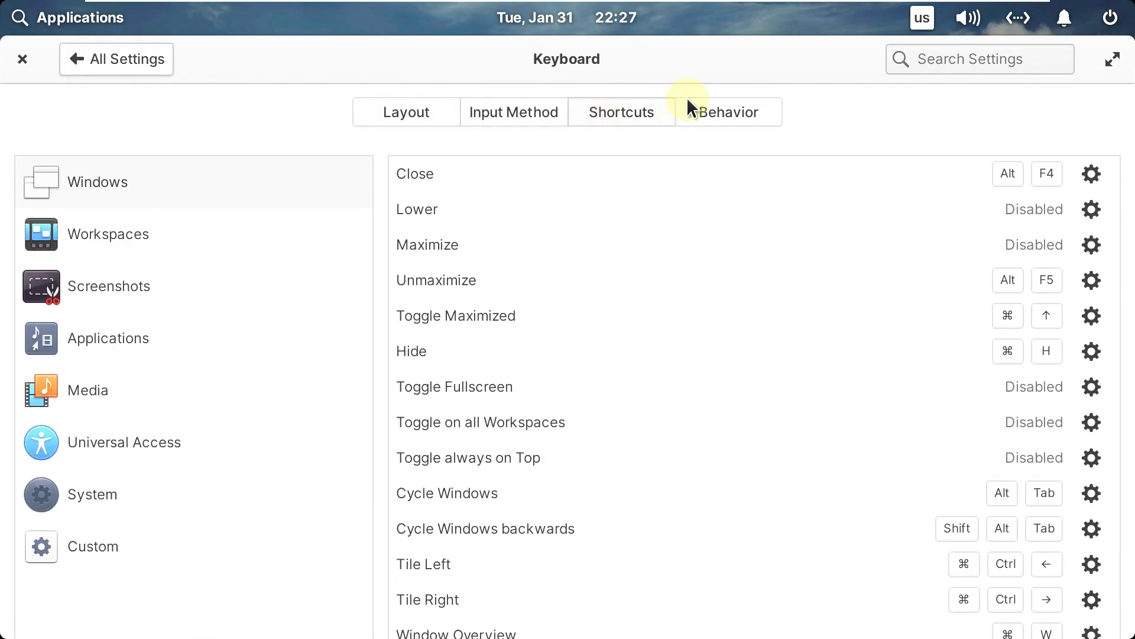
{"action": "left_click", "coordinate": [708, 98]}
{"action": "left_click", "coordinate": [159, 55]}
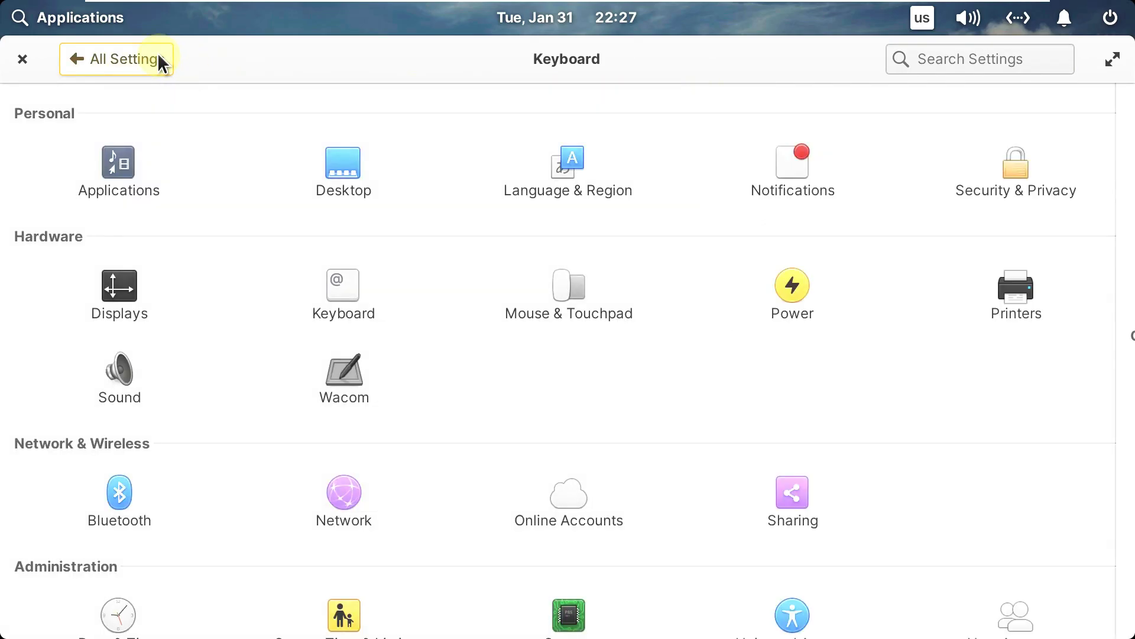
Review the Mouse & Touchpad settings for Clicking, Pointing, Gestures, Mouse and Touchpad, and return to the settings overview
{"action": "left_click", "coordinate": [562, 288]}
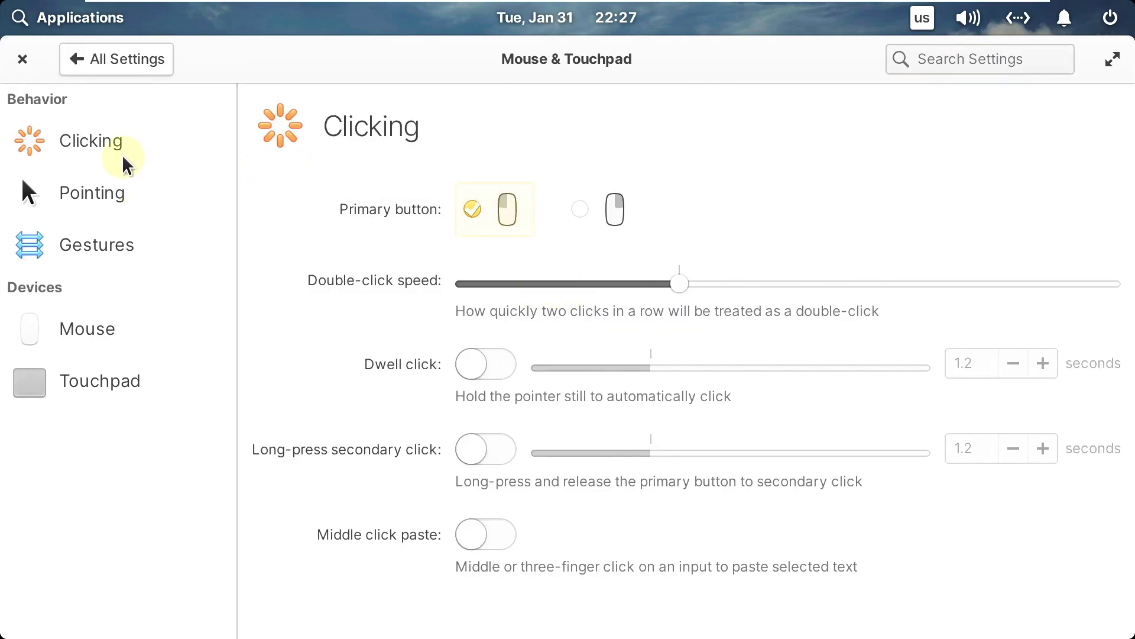
{"action": "left_click", "coordinate": [122, 179]}
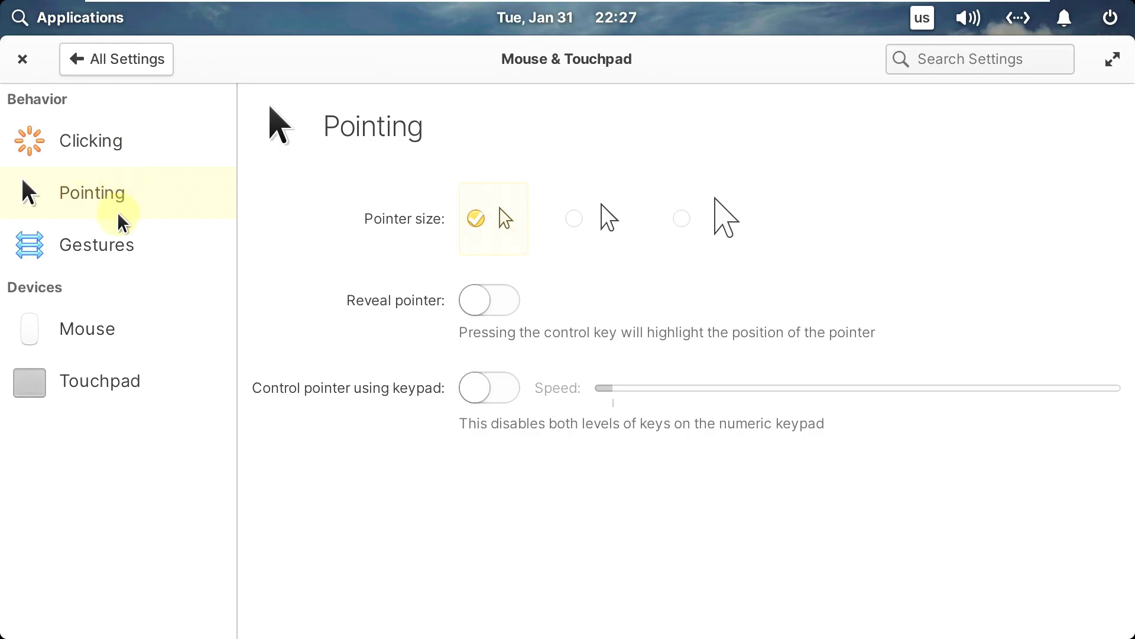
{"action": "left_click", "coordinate": [120, 245]}
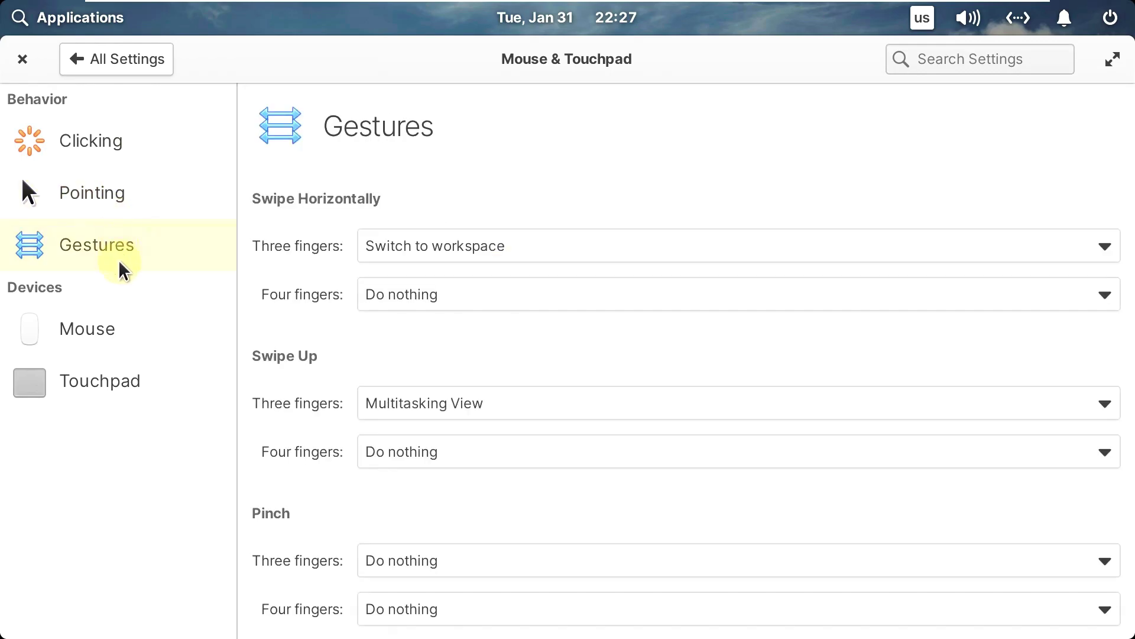
{"action": "left_click", "coordinate": [141, 344]}
{"action": "left_click", "coordinate": [146, 382]}
{"action": "left_click", "coordinate": [105, 129]}
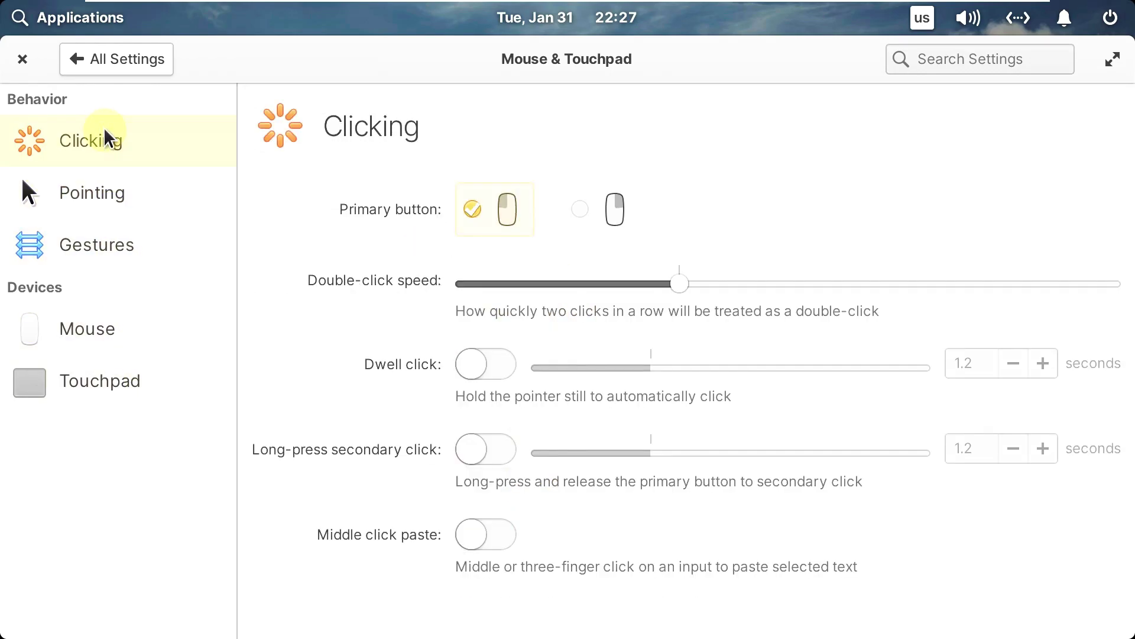
{"action": "left_click", "coordinate": [105, 61]}
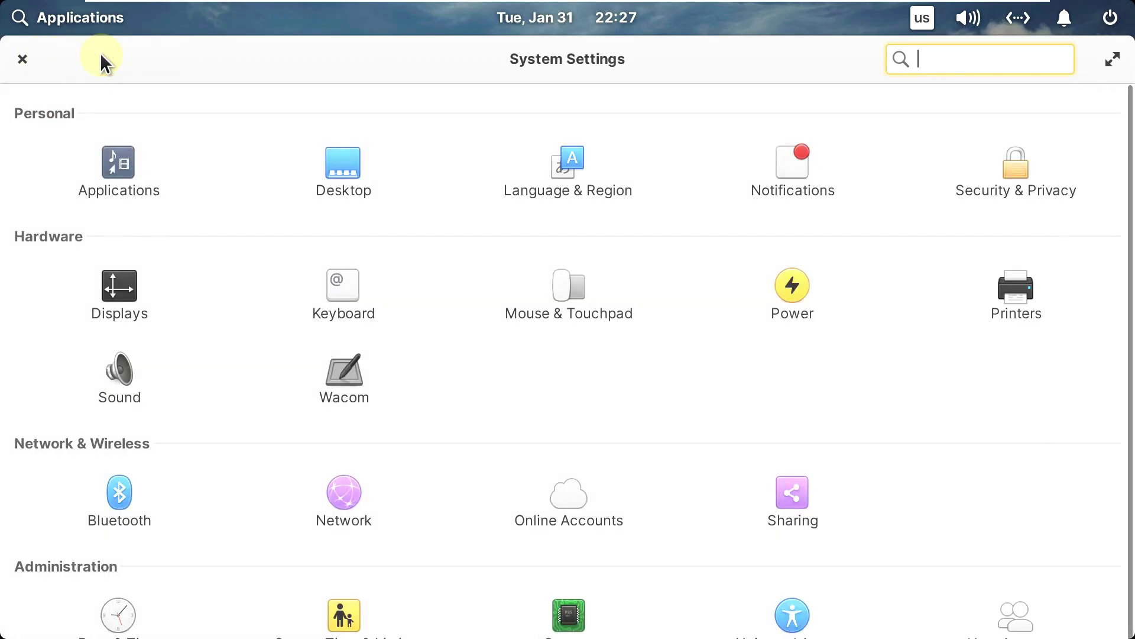
Recheck the Clicking settings of Mouse & Touchpad, and open the Power settings
{"action": "left_click", "coordinate": [625, 313]}
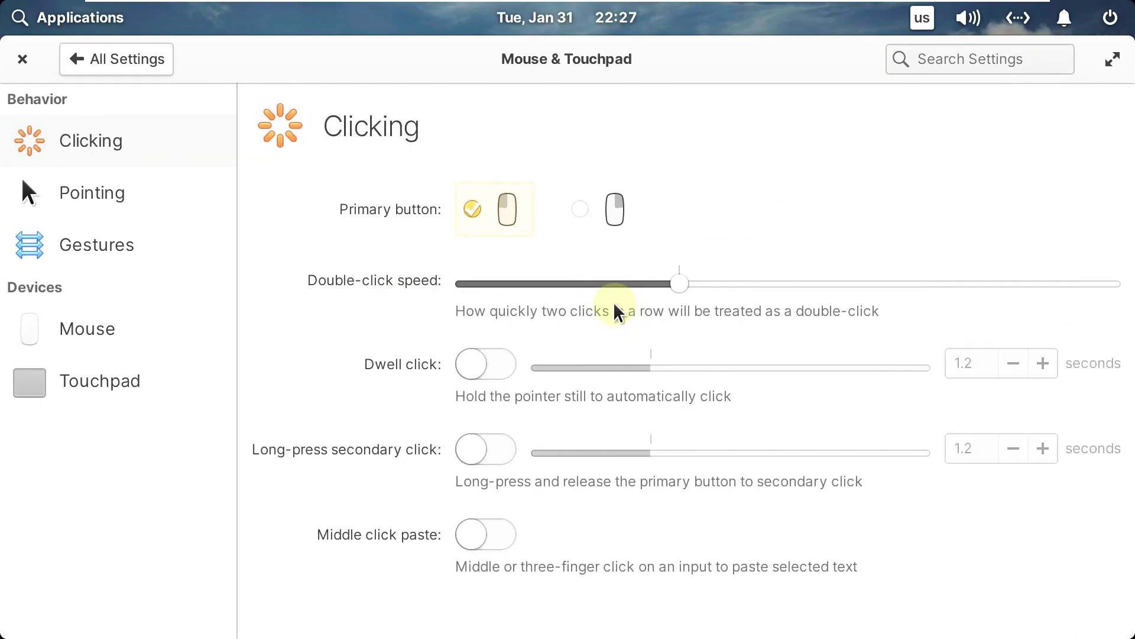
{"action": "left_click", "coordinate": [137, 61]}
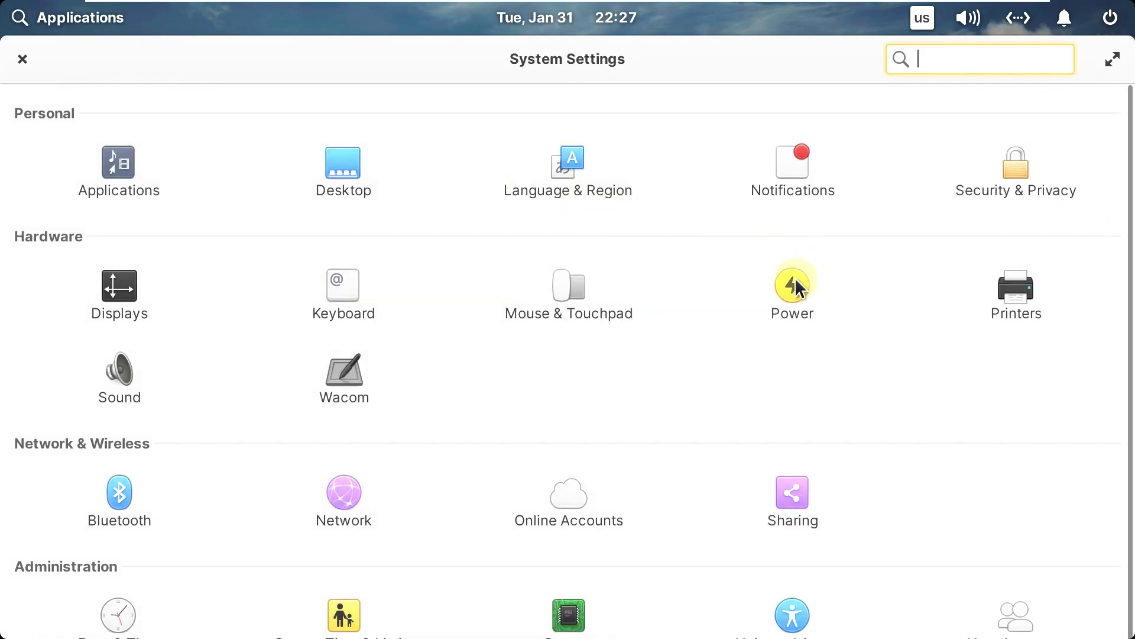
{"action": "left_click", "coordinate": [794, 283]}
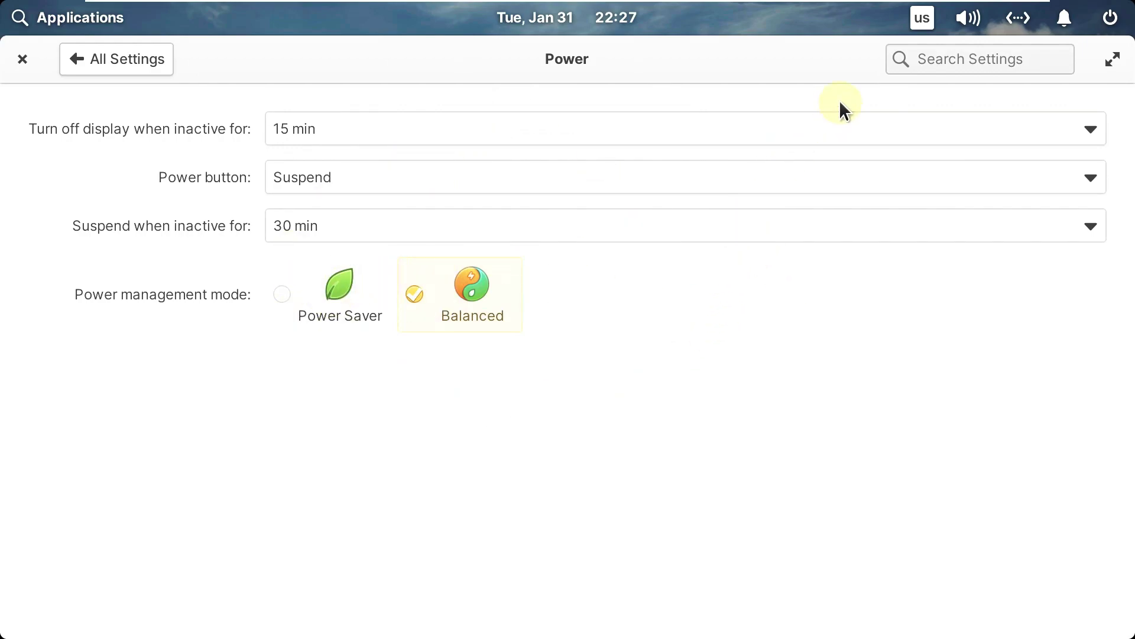
Leave the Power settings, check the Printers settings, and return to the settings overview
{"action": "left_click", "coordinate": [143, 59]}
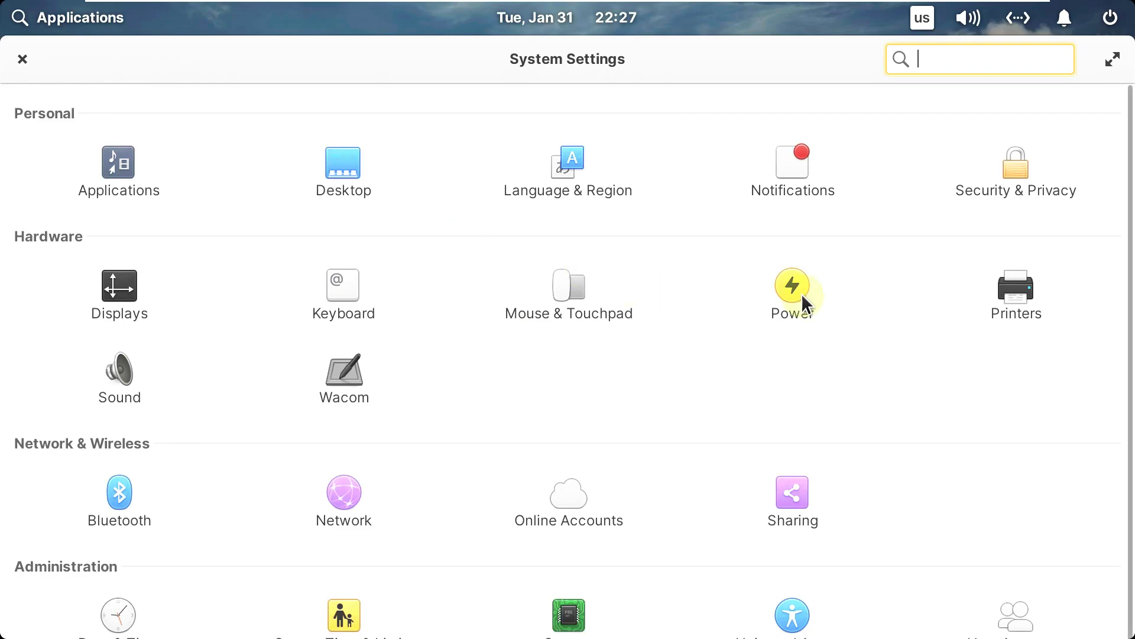
{"action": "left_click", "coordinate": [1039, 305]}
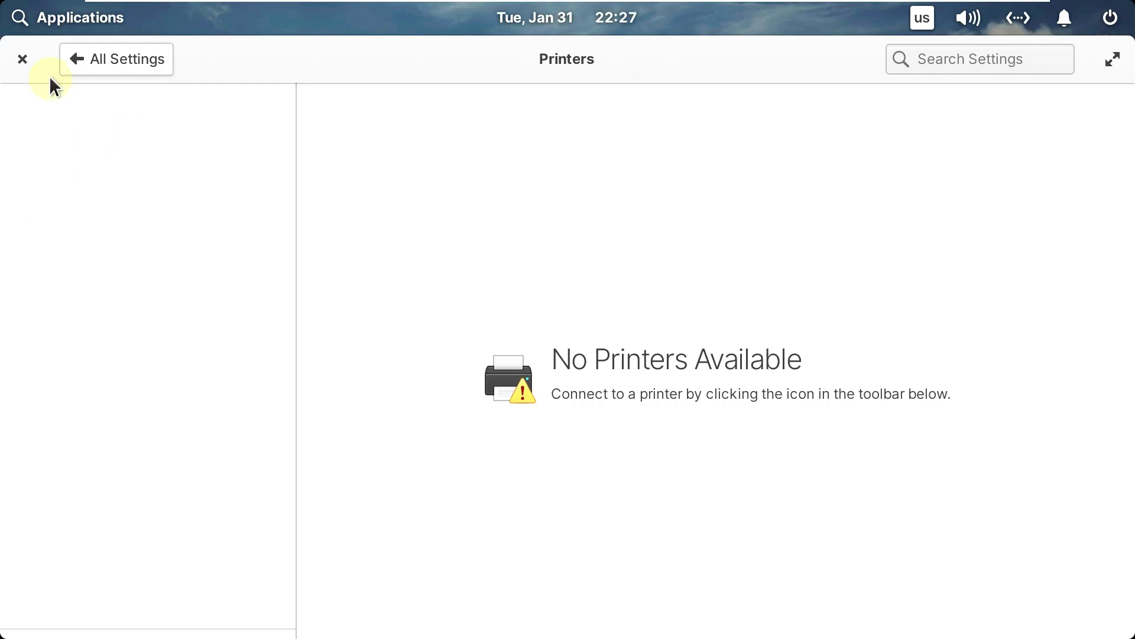
{"action": "left_click", "coordinate": [118, 48]}
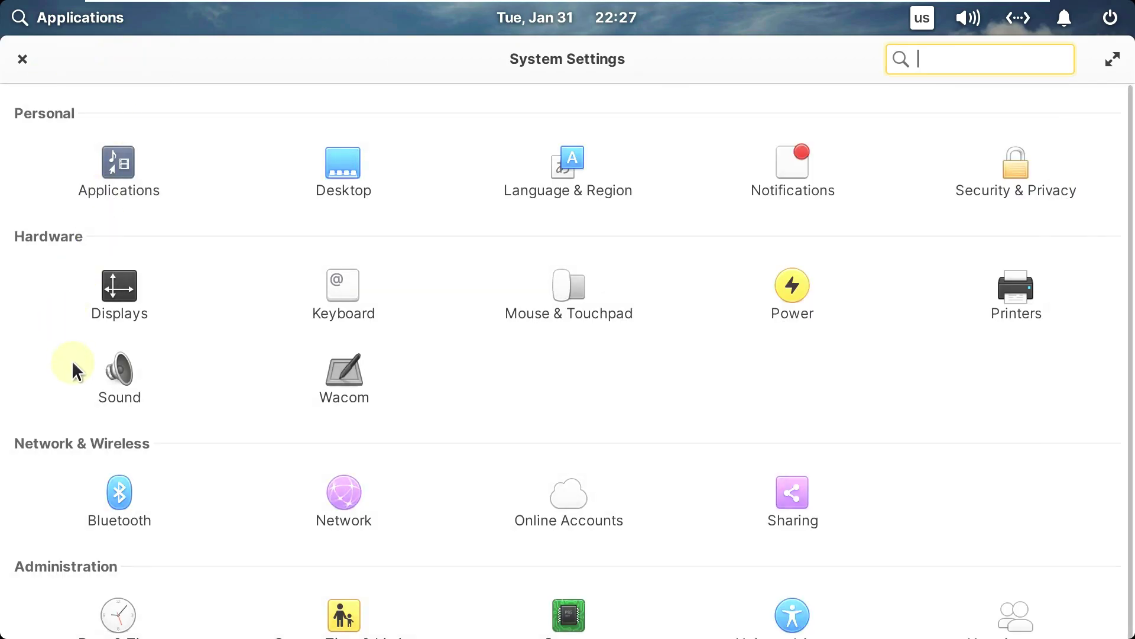
Review the Output and Input settings for Sound and the Wacom settings, and return to the settings overview
{"action": "left_click", "coordinate": [116, 370]}
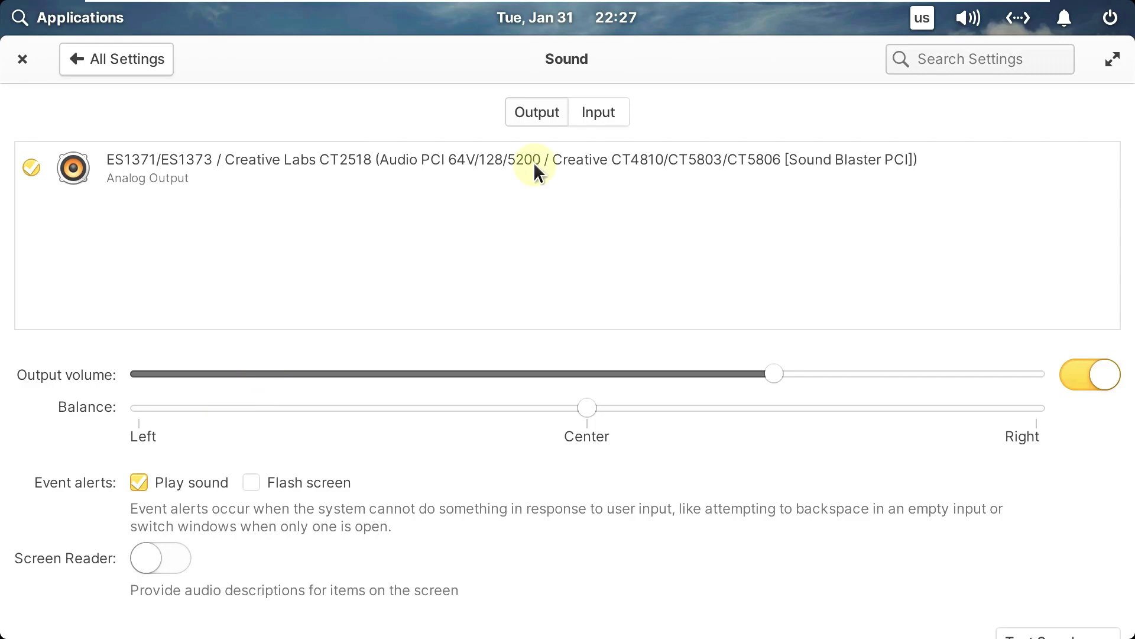
{"action": "left_click", "coordinate": [604, 106]}
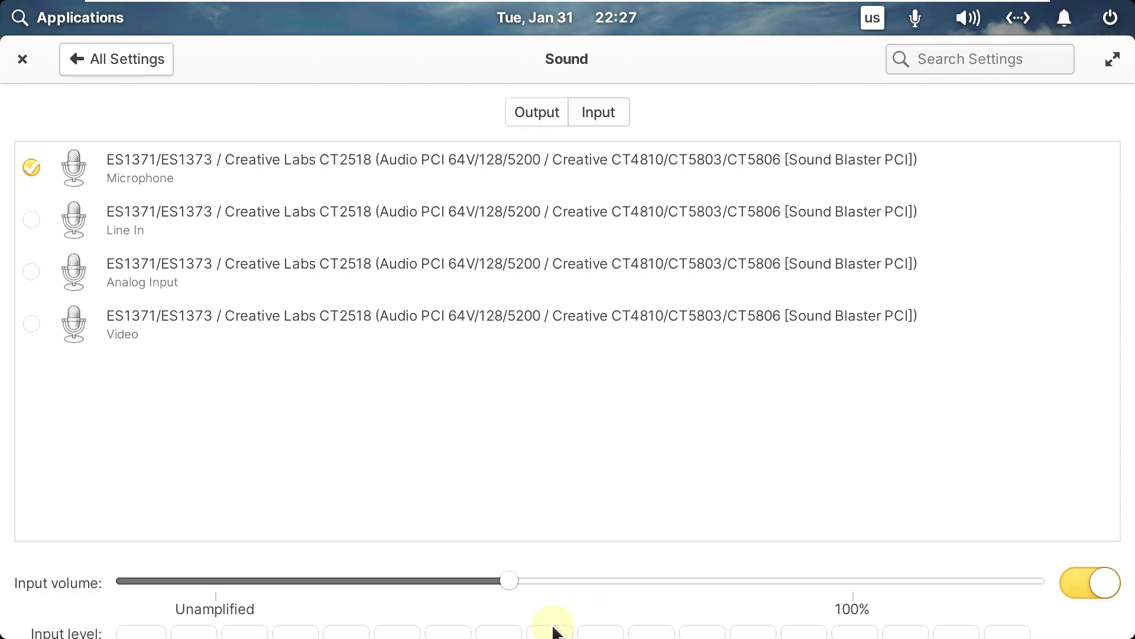
{"action": "left_click", "coordinate": [82, 59]}
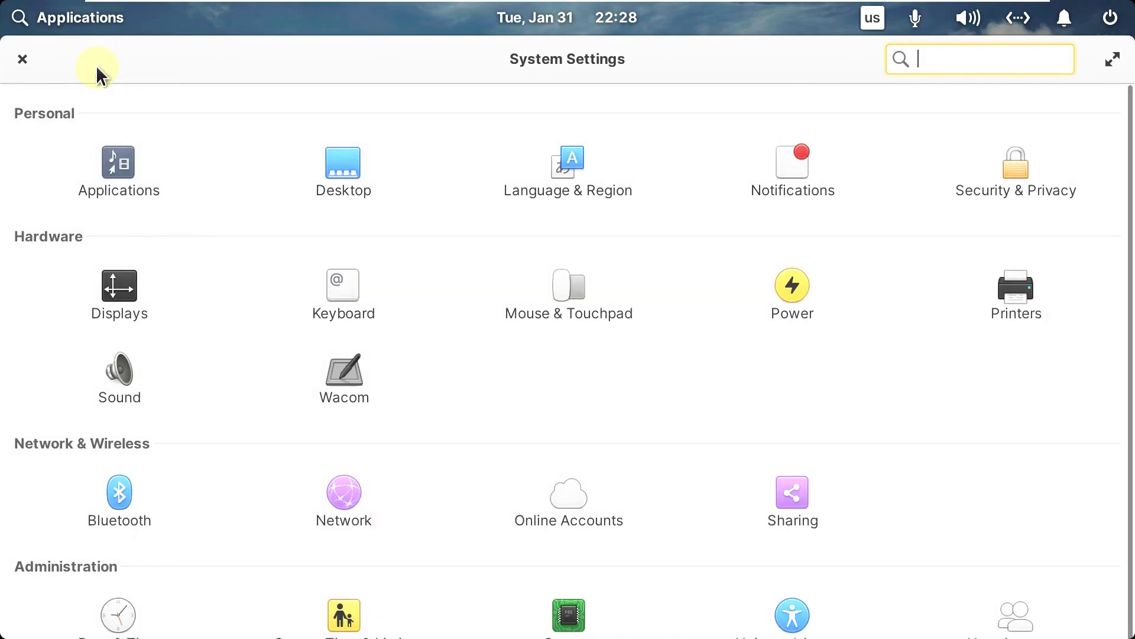
{"action": "left_click", "coordinate": [364, 373]}
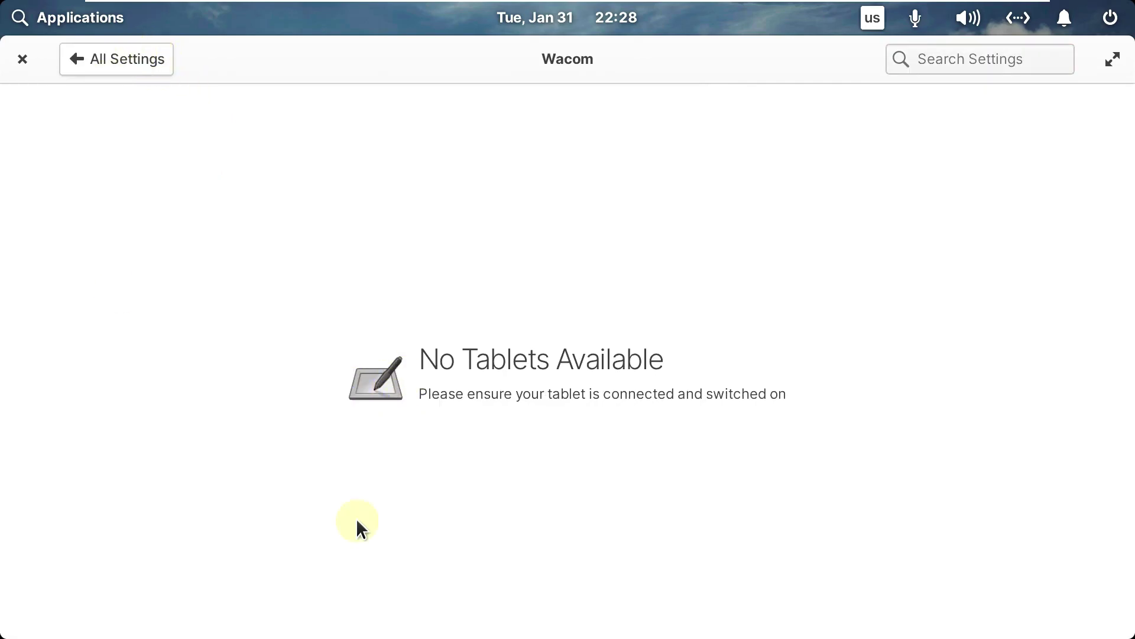
{"action": "left_click", "coordinate": [151, 62]}
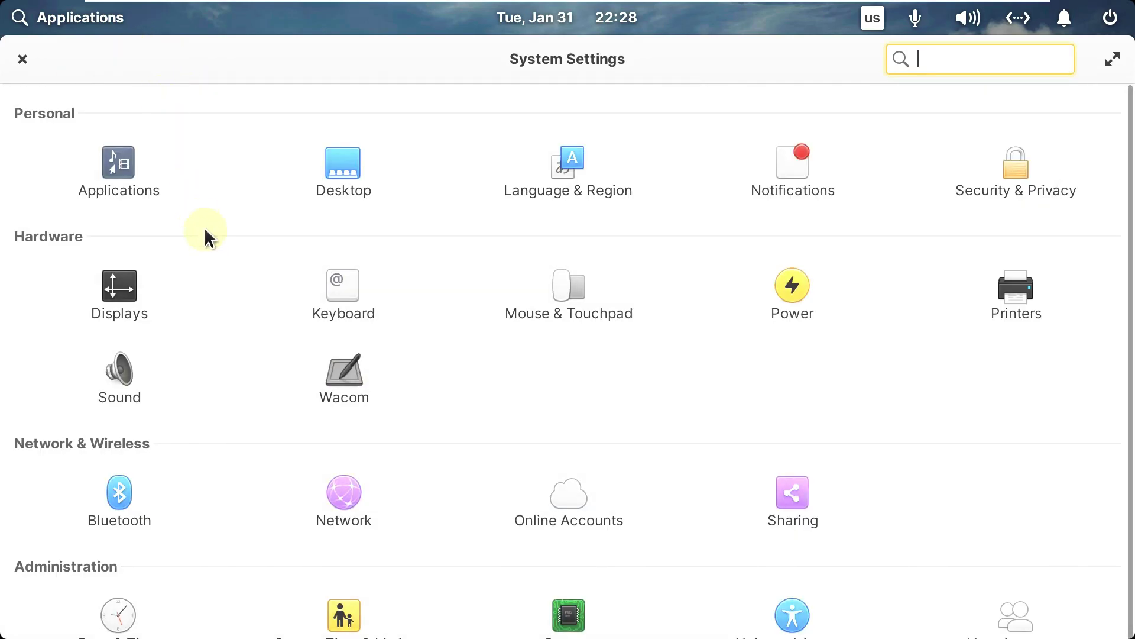
Turn off Bluetooth in the Bluetooth settings, and return to the settings overview
{"action": "left_click", "coordinate": [126, 509]}
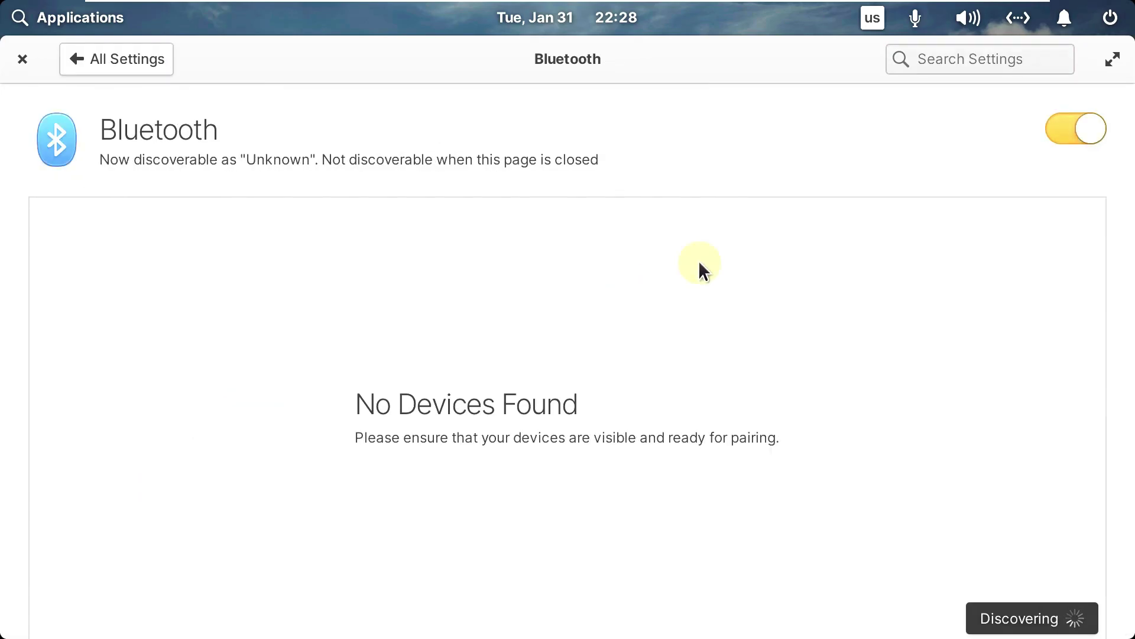
{"action": "left_click", "coordinate": [1063, 128]}
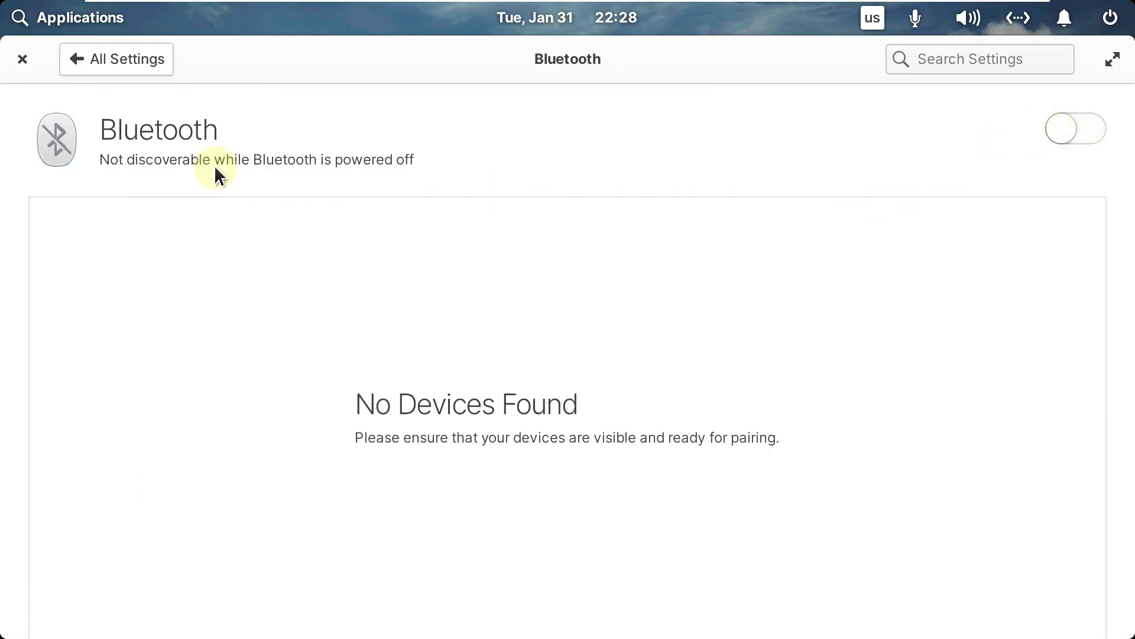
{"action": "left_click", "coordinate": [111, 59]}
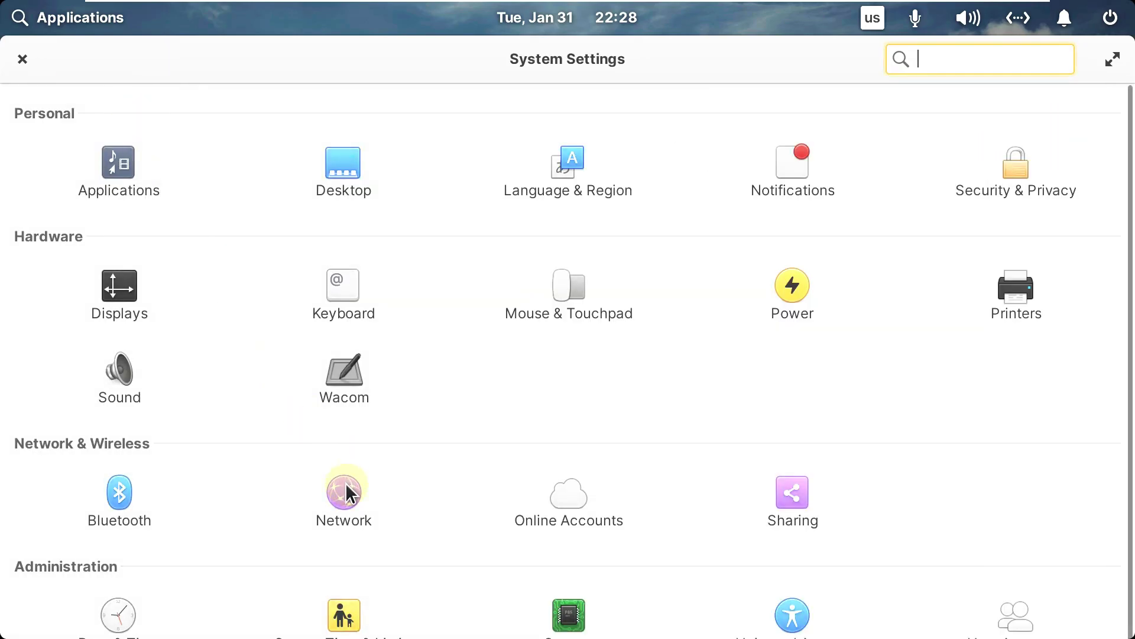
Review the Network settings for VPN, Proxy including its Exceptions, and Wired, and return to the settings overview
{"action": "left_click", "coordinate": [346, 483]}
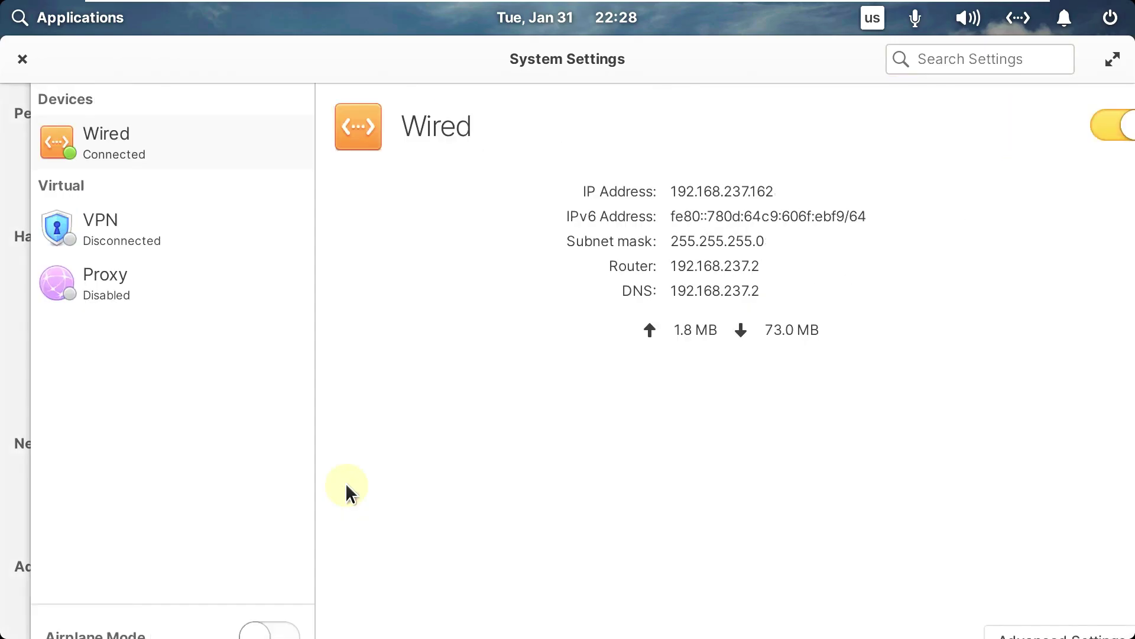
{"action": "left_click", "coordinate": [118, 218]}
{"action": "left_click", "coordinate": [129, 265]}
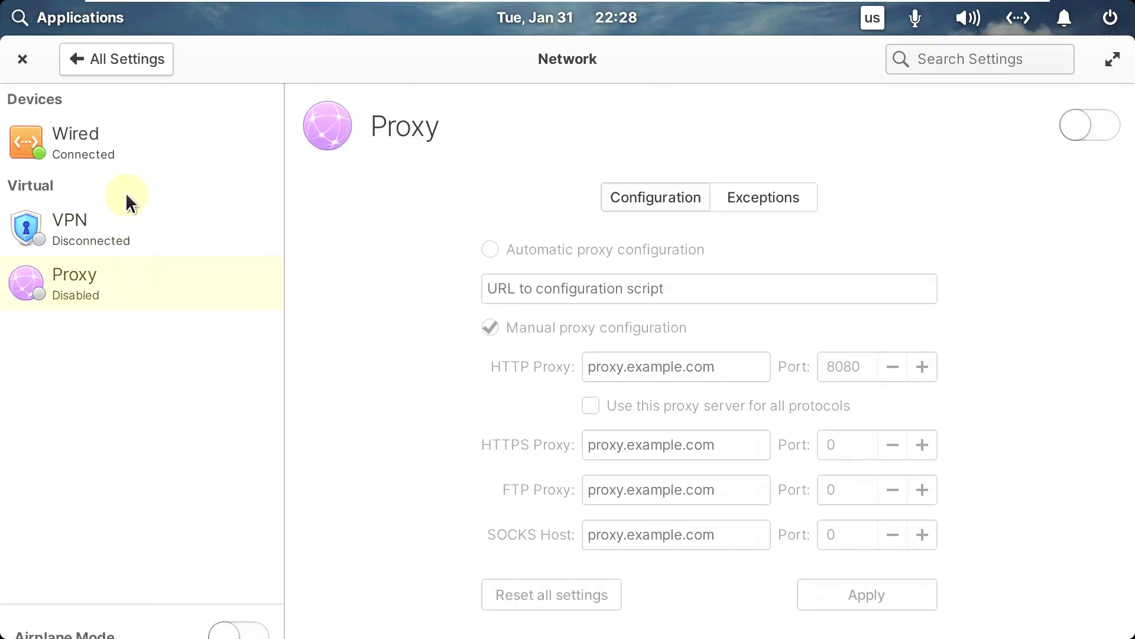
{"action": "left_click", "coordinate": [765, 188]}
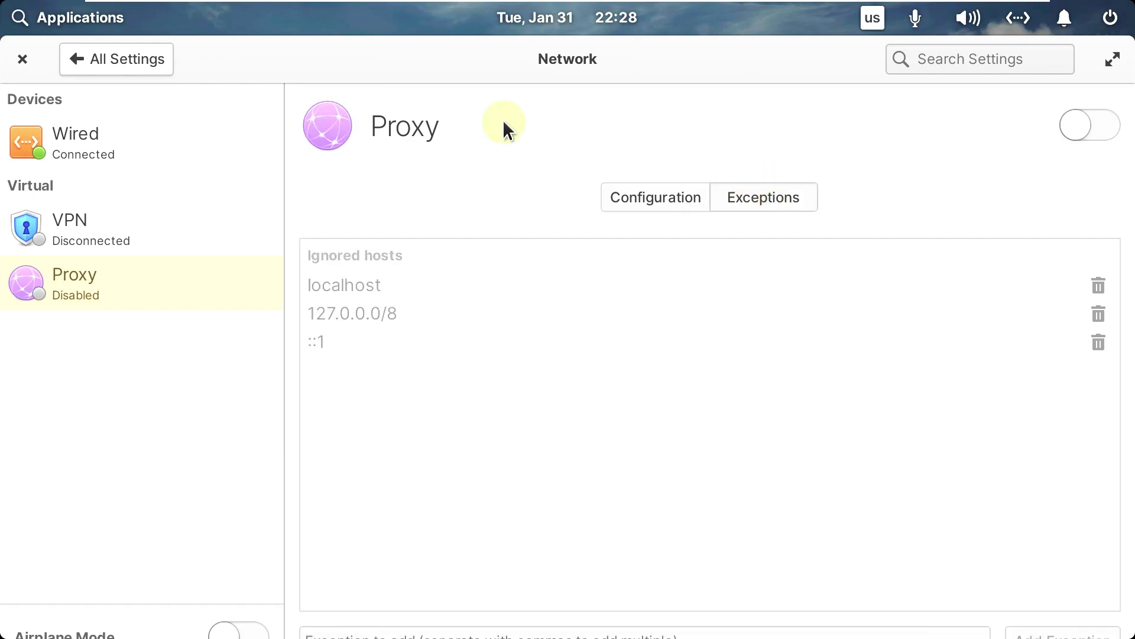
{"action": "left_click", "coordinate": [206, 137]}
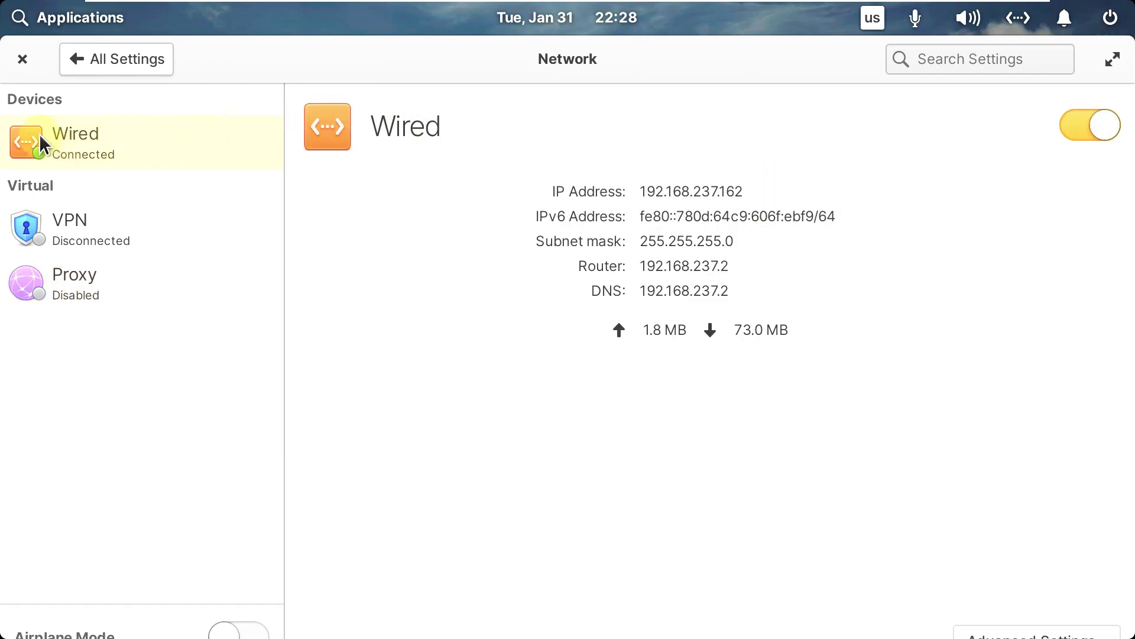
{"action": "left_click", "coordinate": [109, 70]}
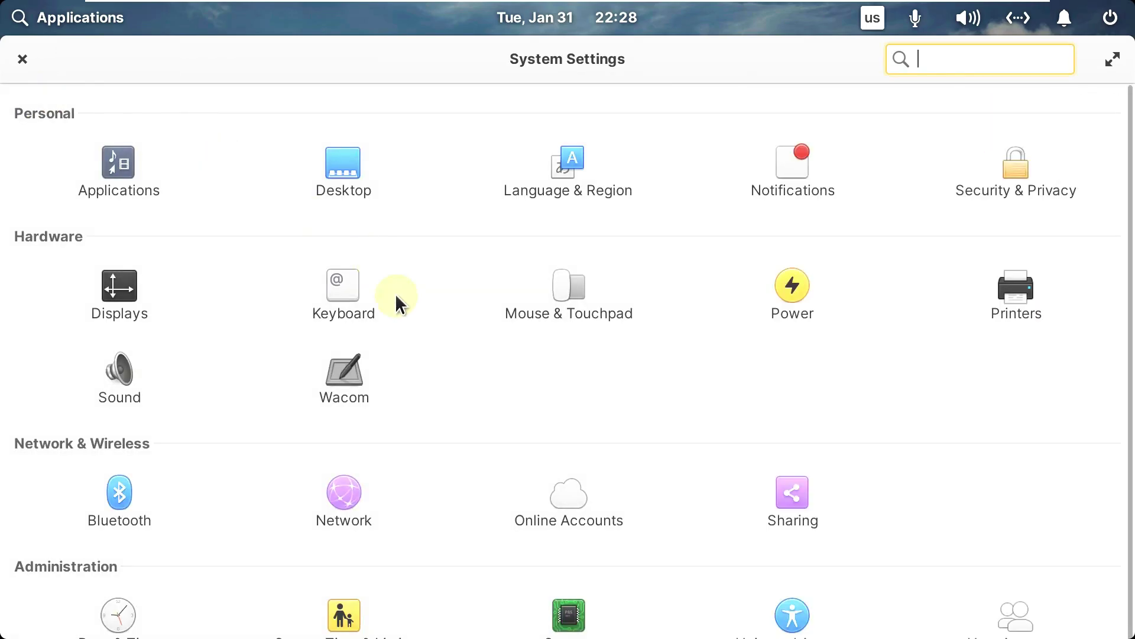
Check the account types that can be added under Online Accounts, review the Sharing settings, and return to the settings overview
{"action": "left_click", "coordinate": [590, 512]}
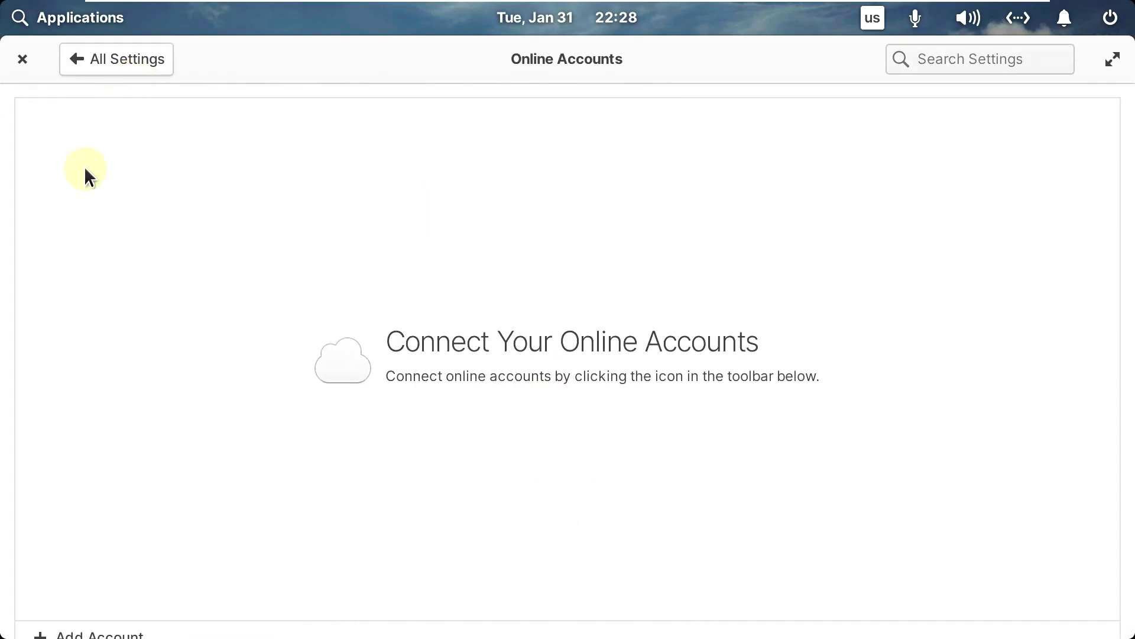
{"action": "left_click", "coordinate": [108, 634]}
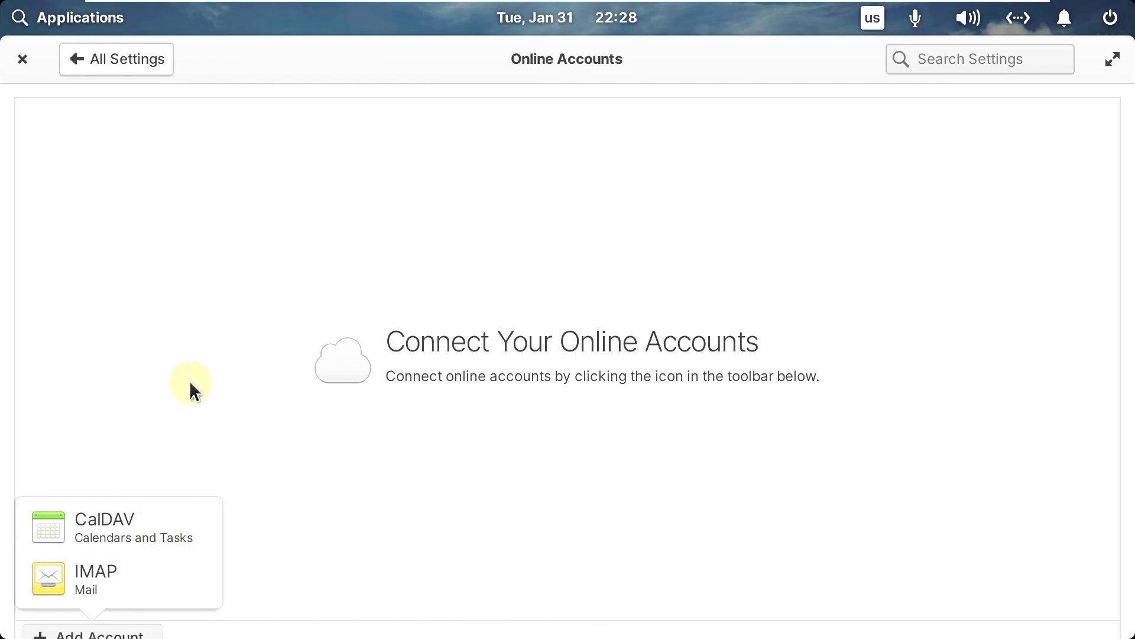
{"action": "left_click", "coordinate": [189, 319]}
{"action": "left_click", "coordinate": [121, 63]}
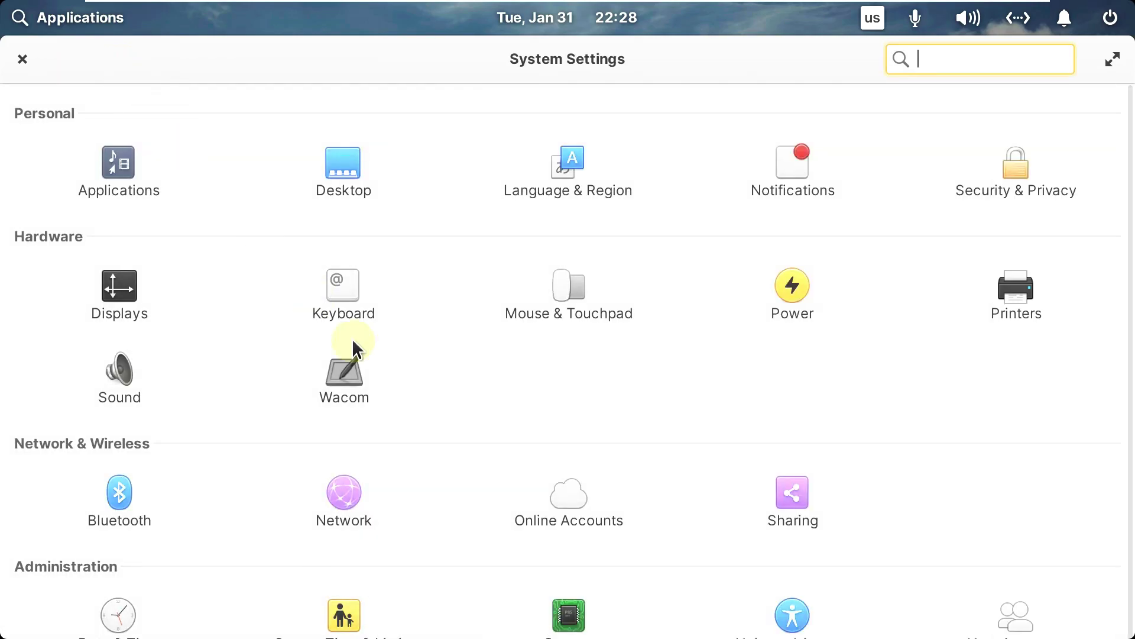
{"action": "left_click", "coordinate": [783, 500]}
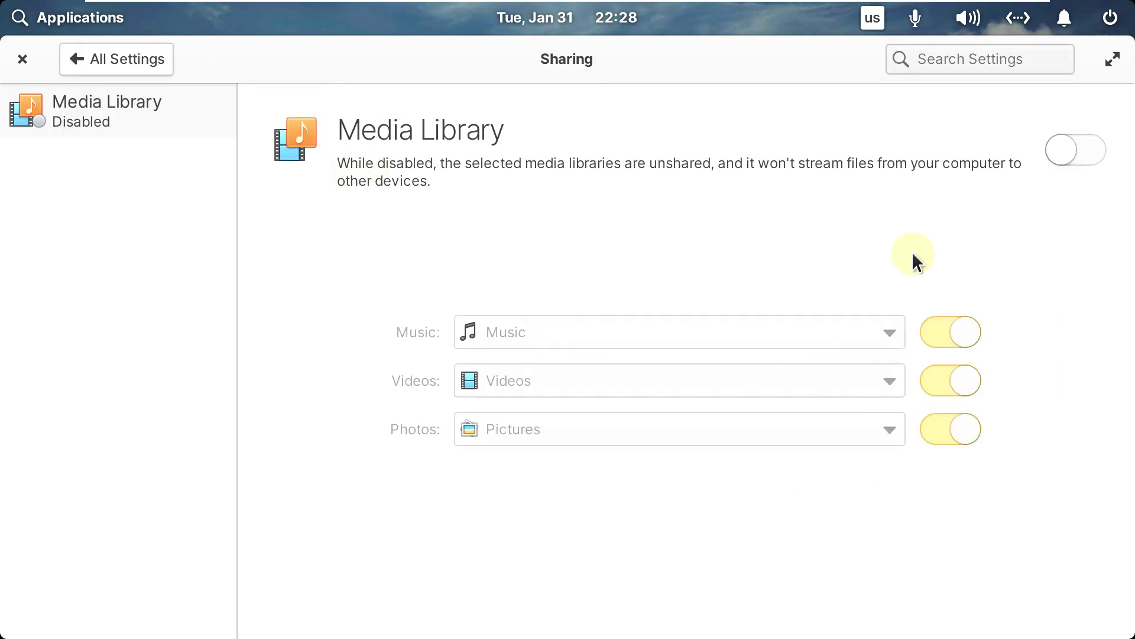
{"action": "left_click", "coordinate": [145, 70]}
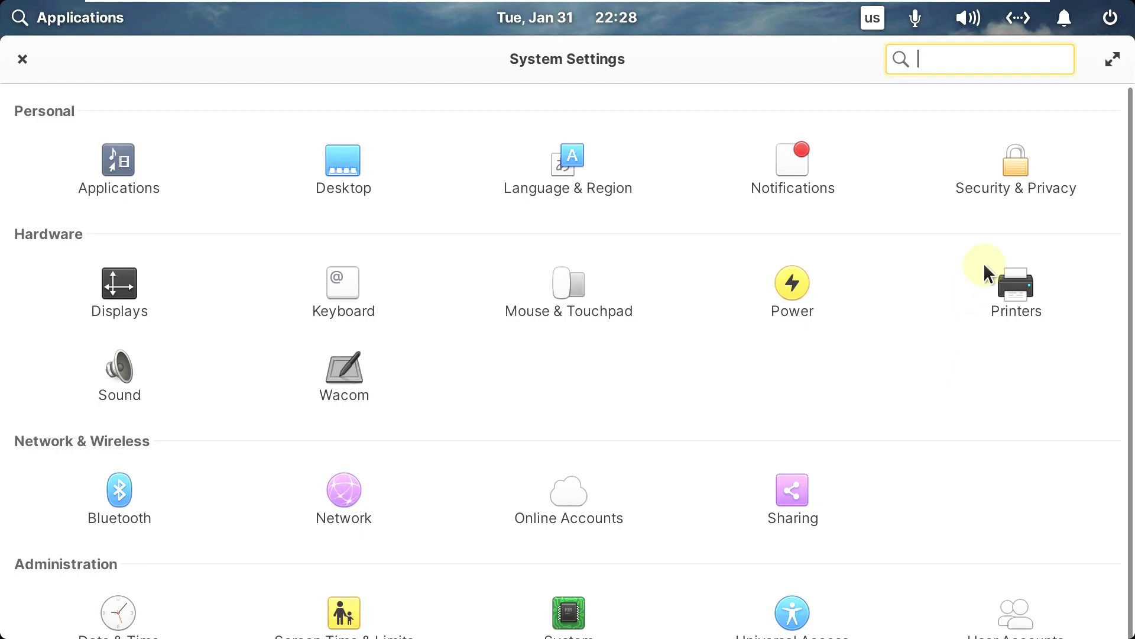
Maximize the System Settings window, and review the Date & Time settings before returning to the settings overview
{"action": "left_click", "coordinate": [1101, 61]}
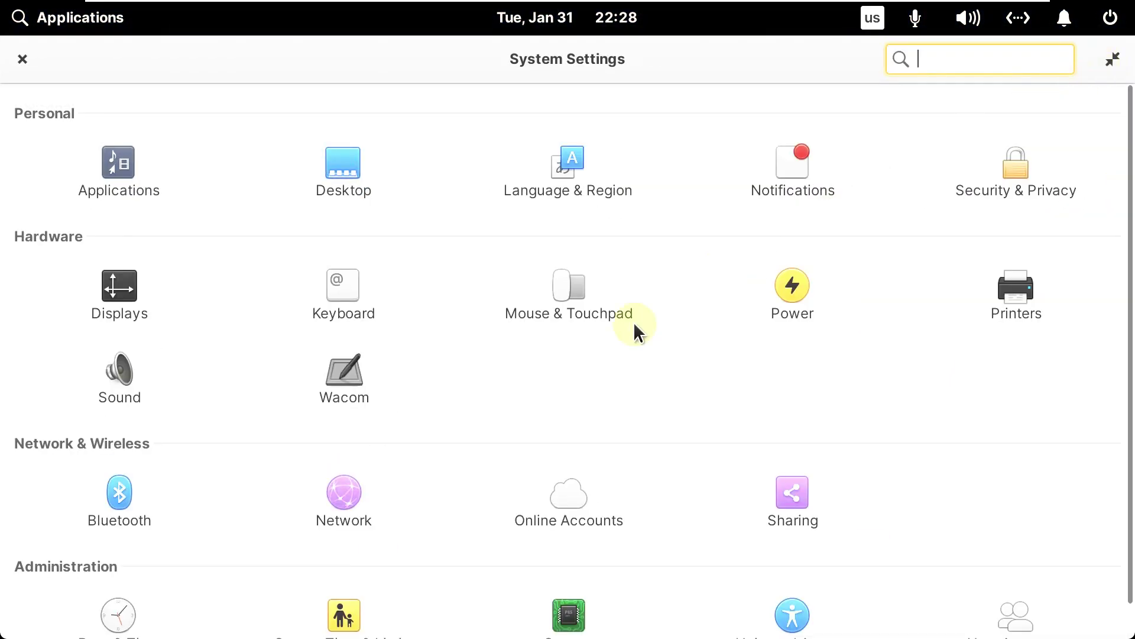
{"action": "scroll", "coordinate": [633, 329], "scroll_direction": "down", "scroll_amount": 1}
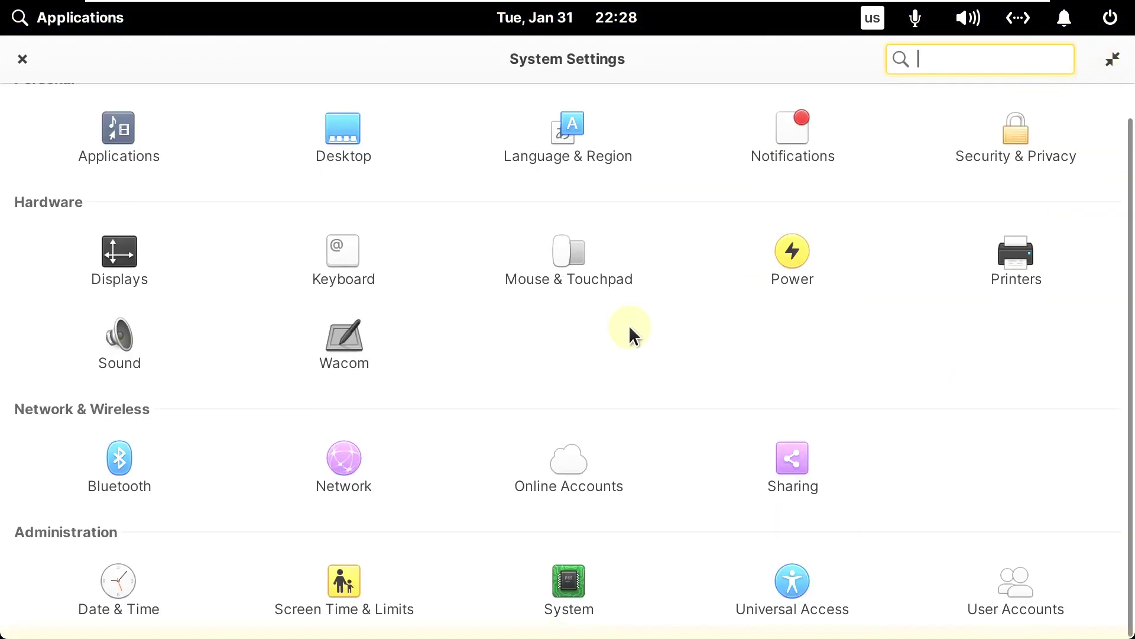
{"action": "left_click", "coordinate": [129, 600]}
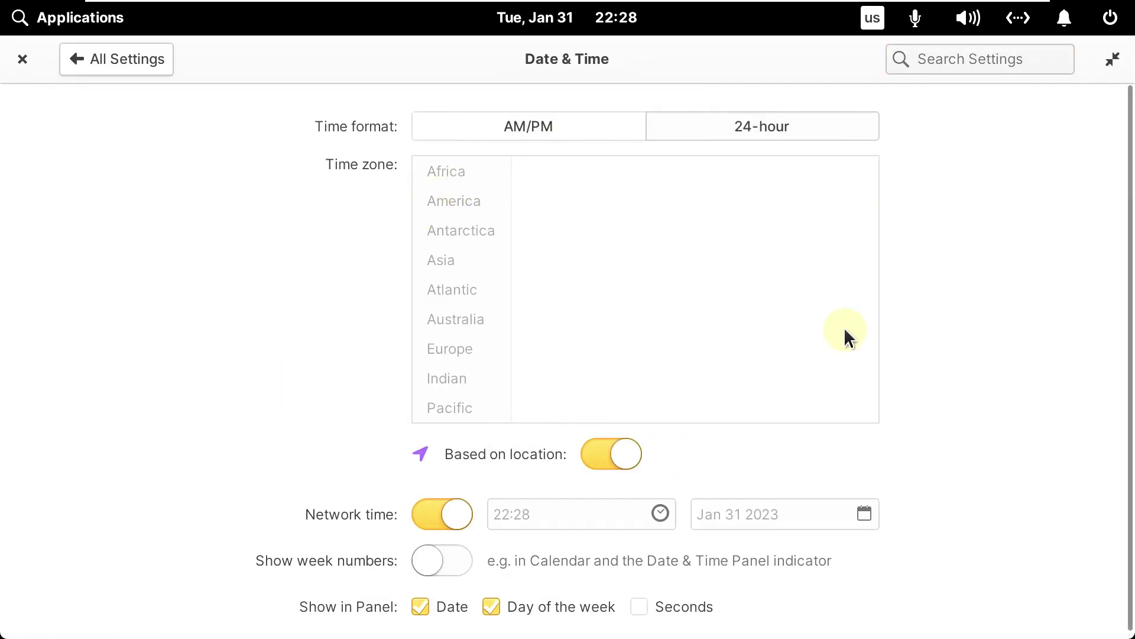
{"action": "scroll", "coordinate": [269, 370], "scroll_direction": "down", "scroll_amount": 1}
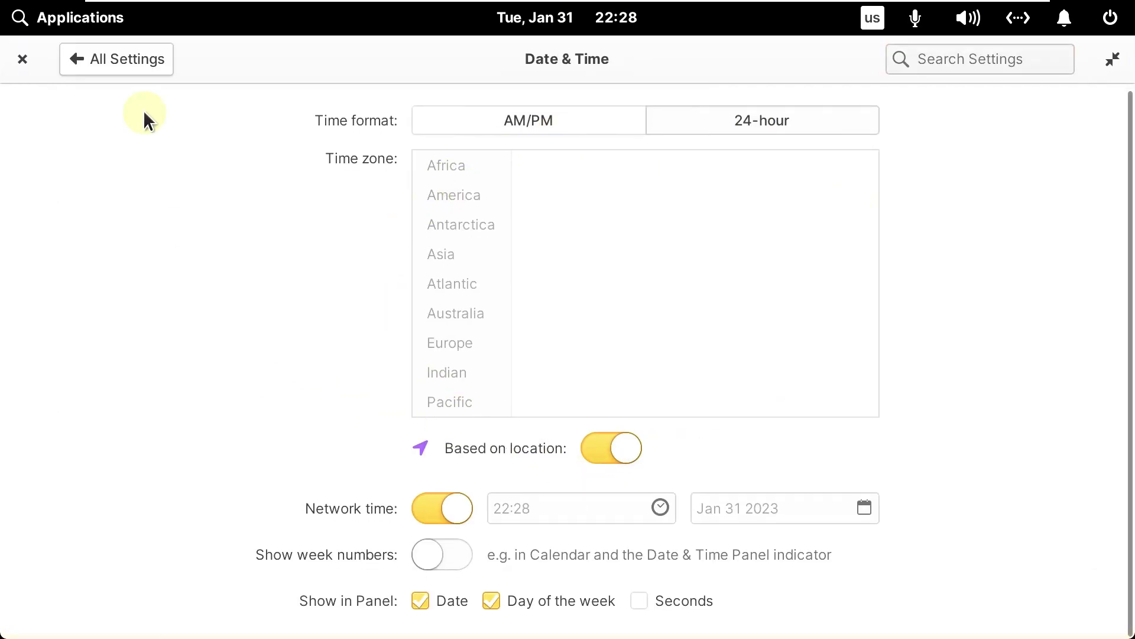
{"action": "left_click", "coordinate": [134, 59]}
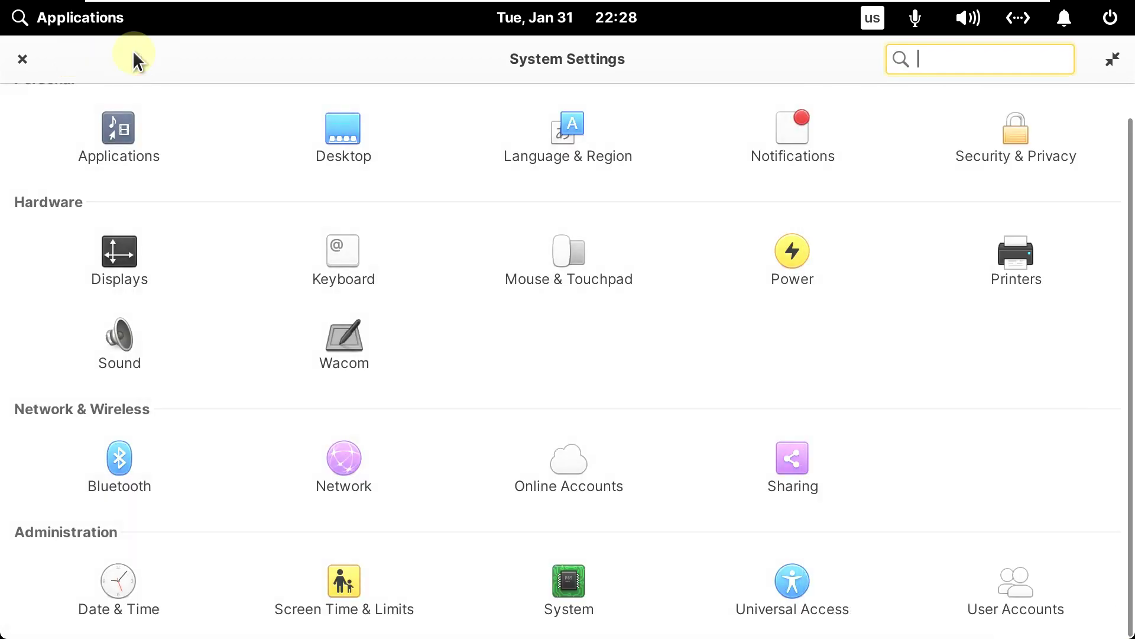
Review the Screen Time, Internet and Applications restrictions under Screen Time & Limits, and return to the settings overview
{"action": "left_click", "coordinate": [360, 587]}
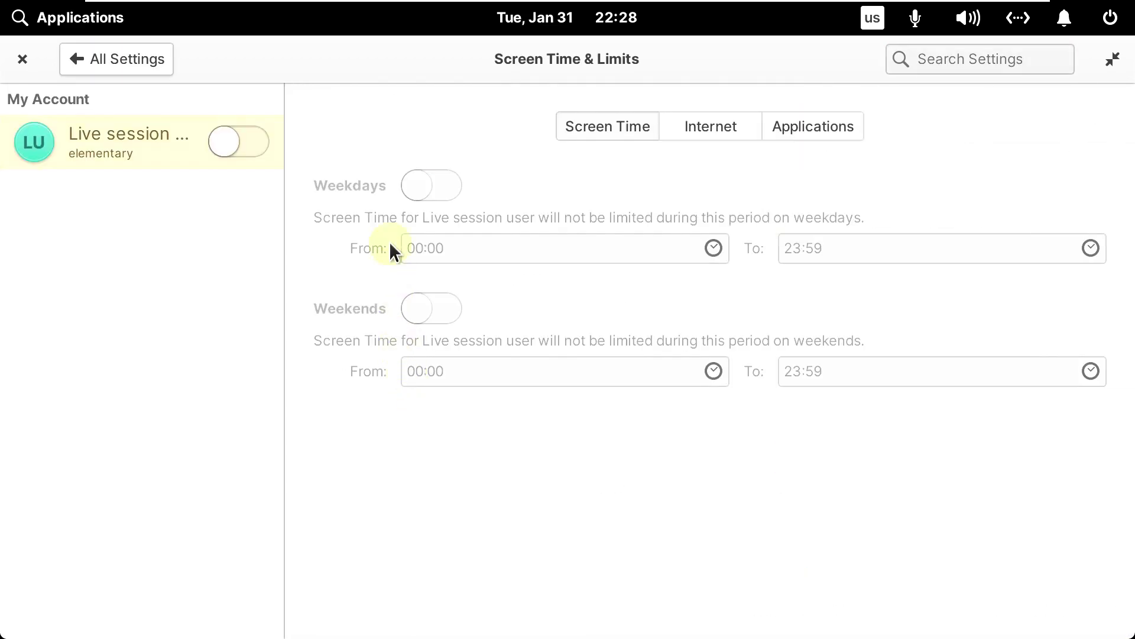
{"action": "left_click", "coordinate": [732, 135]}
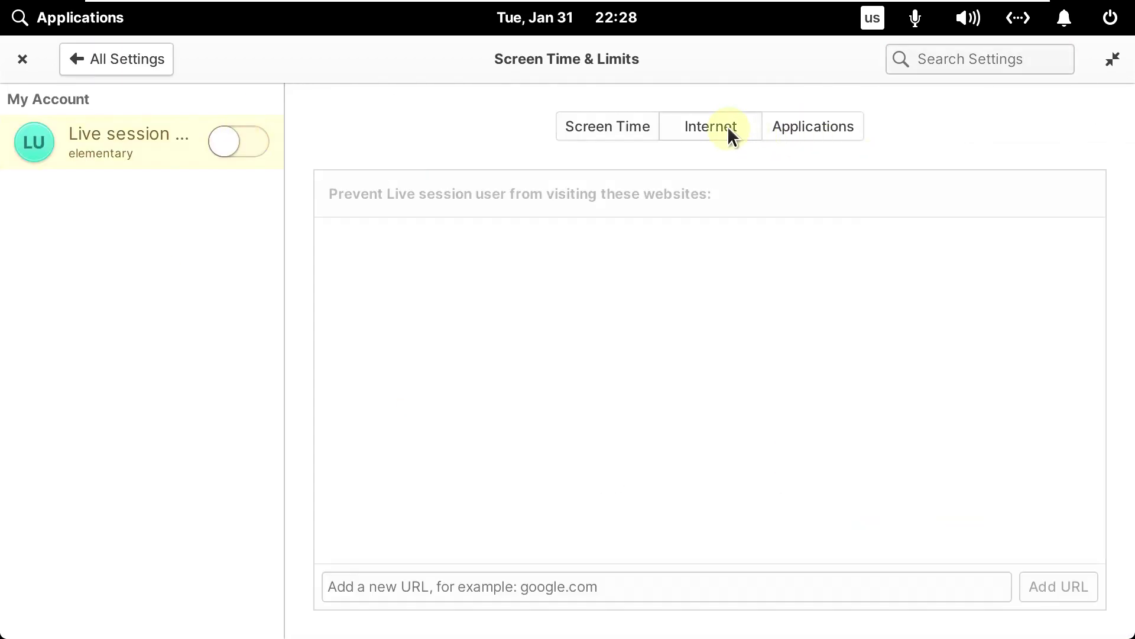
{"action": "left_click", "coordinate": [782, 126]}
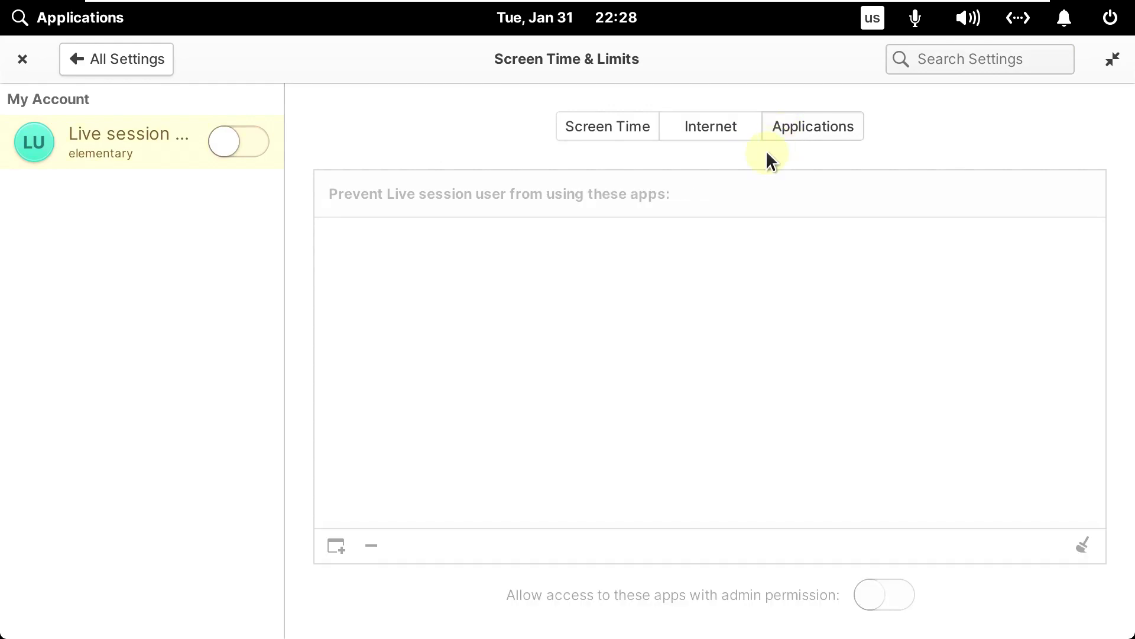
{"action": "left_click", "coordinate": [150, 59]}
Review the Operating System, Hardware and Firmware information in the System settings, and return to the settings overview
{"action": "left_click", "coordinate": [520, 622]}
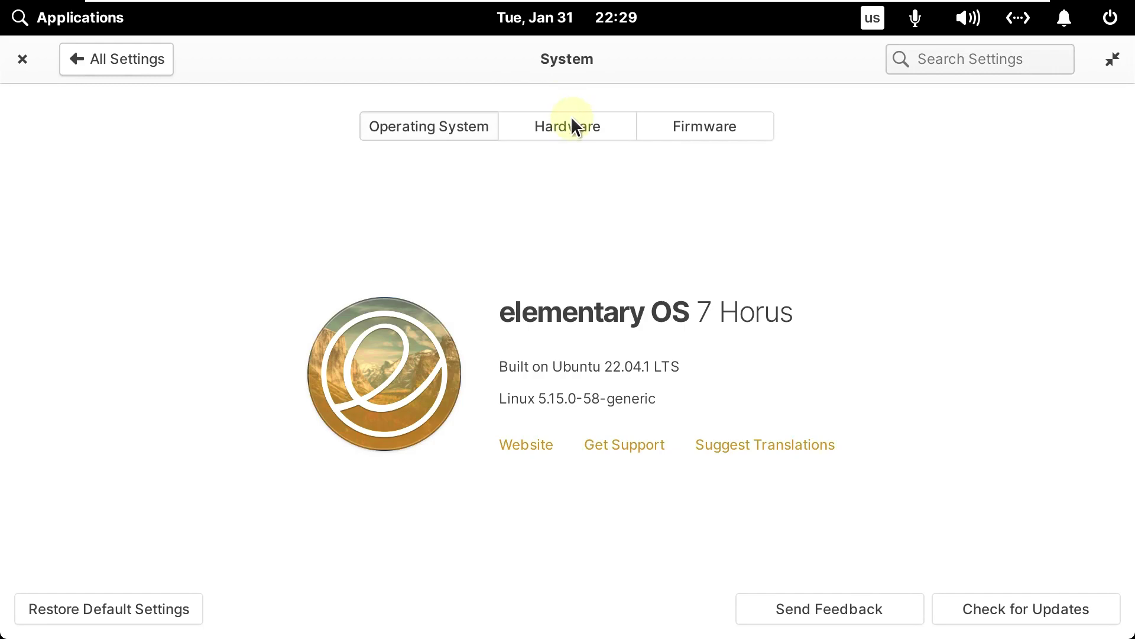
{"action": "left_click", "coordinate": [571, 122]}
{"action": "left_click", "coordinate": [683, 134]}
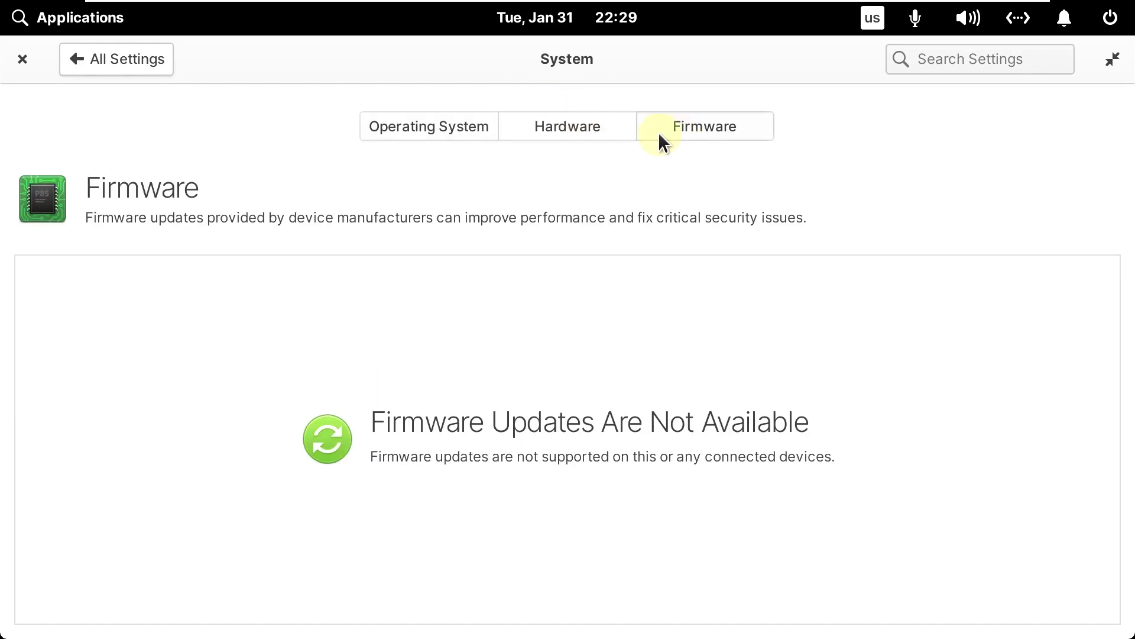
{"action": "left_click", "coordinate": [427, 125]}
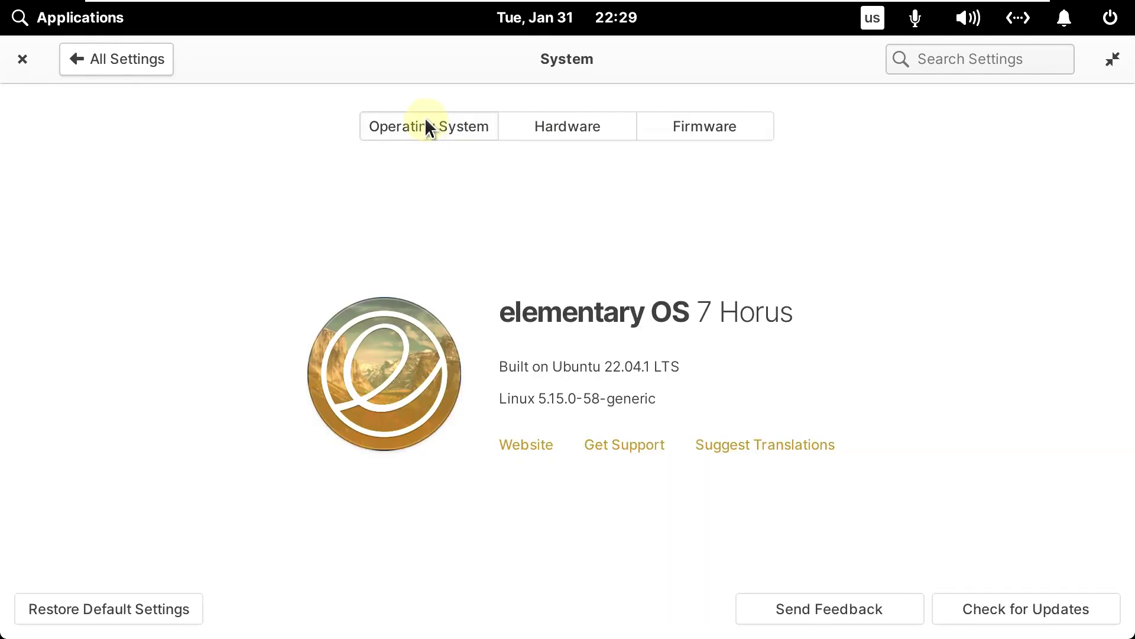
{"action": "left_click", "coordinate": [162, 55]}
Review the Audio, Typing and Keyboard accessibility options in the Universal Access settings
{"action": "left_click", "coordinate": [793, 583]}
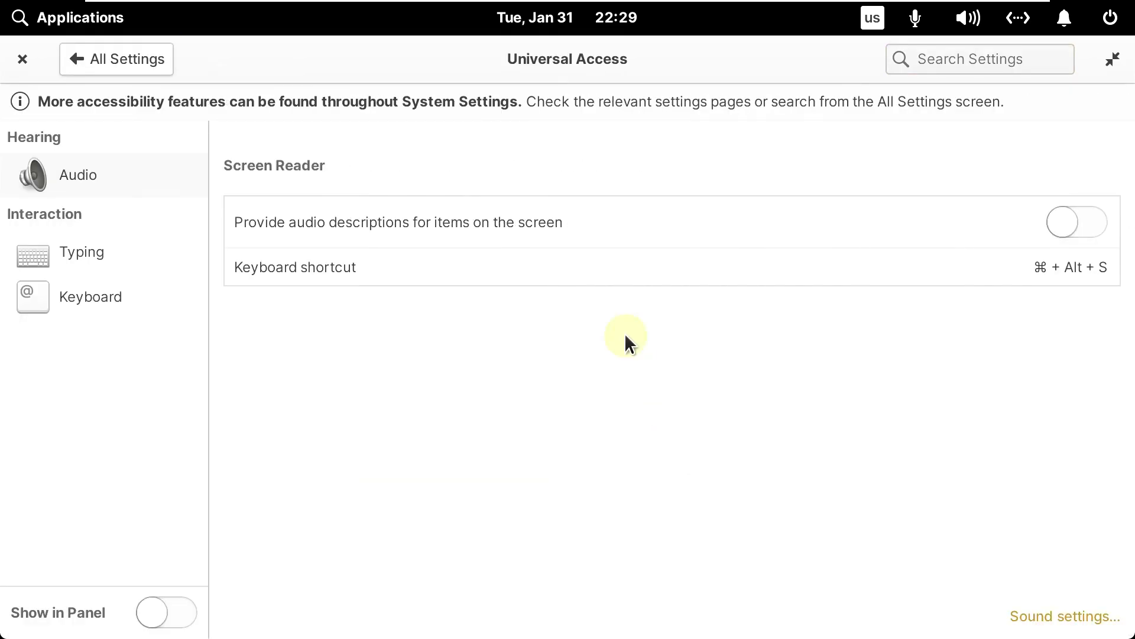
{"action": "left_click", "coordinate": [131, 252]}
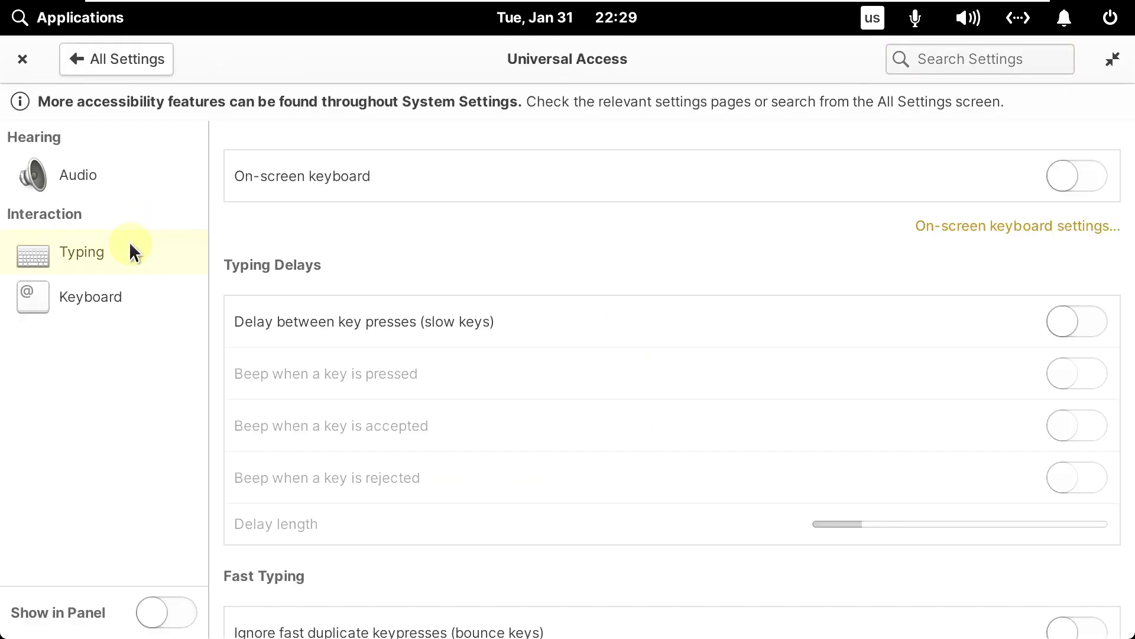
{"action": "left_click", "coordinate": [132, 291]}
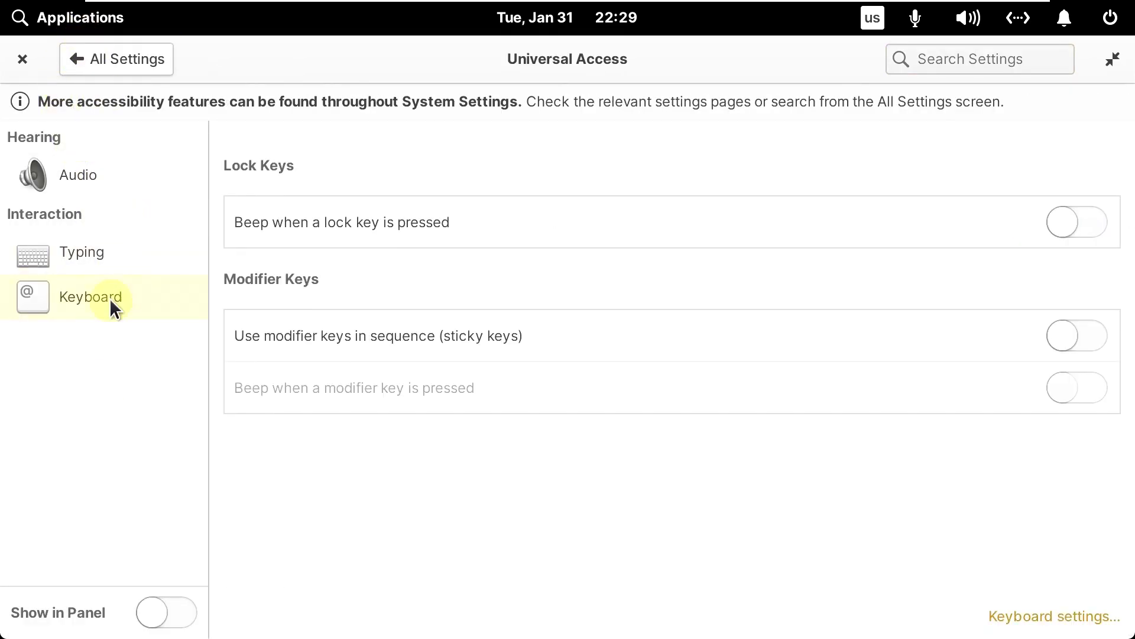
Try the Show in Panel option for Universal Access and leave it switched off
{"action": "left_click", "coordinate": [178, 612]}
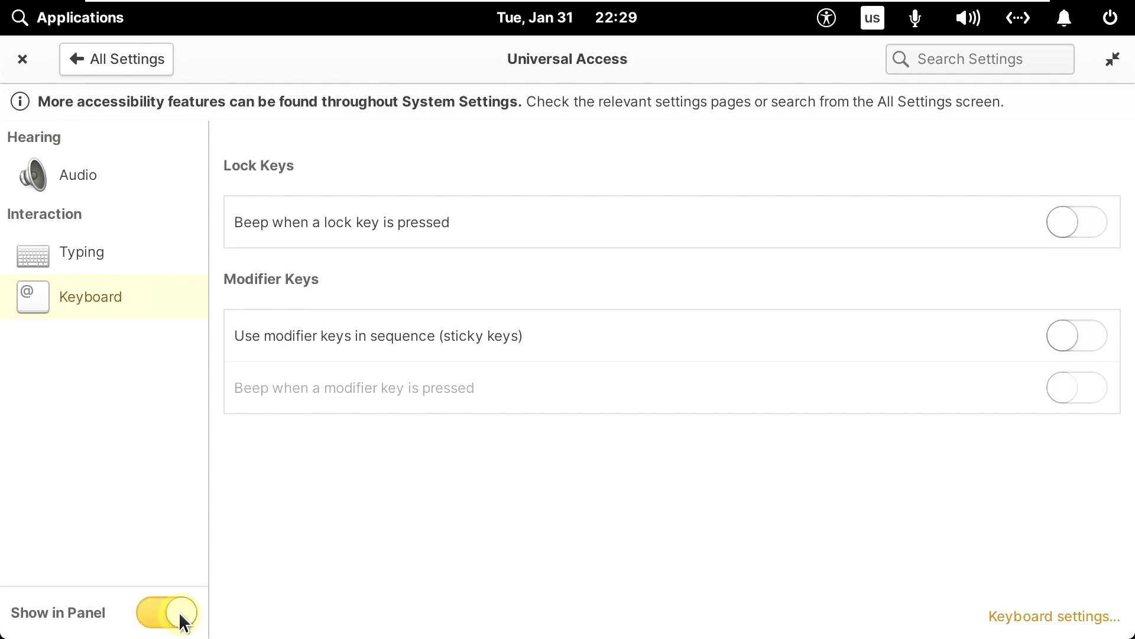
{"action": "left_click", "coordinate": [178, 611]}
{"action": "left_click", "coordinate": [178, 612]}
{"action": "left_click", "coordinate": [153, 614]}
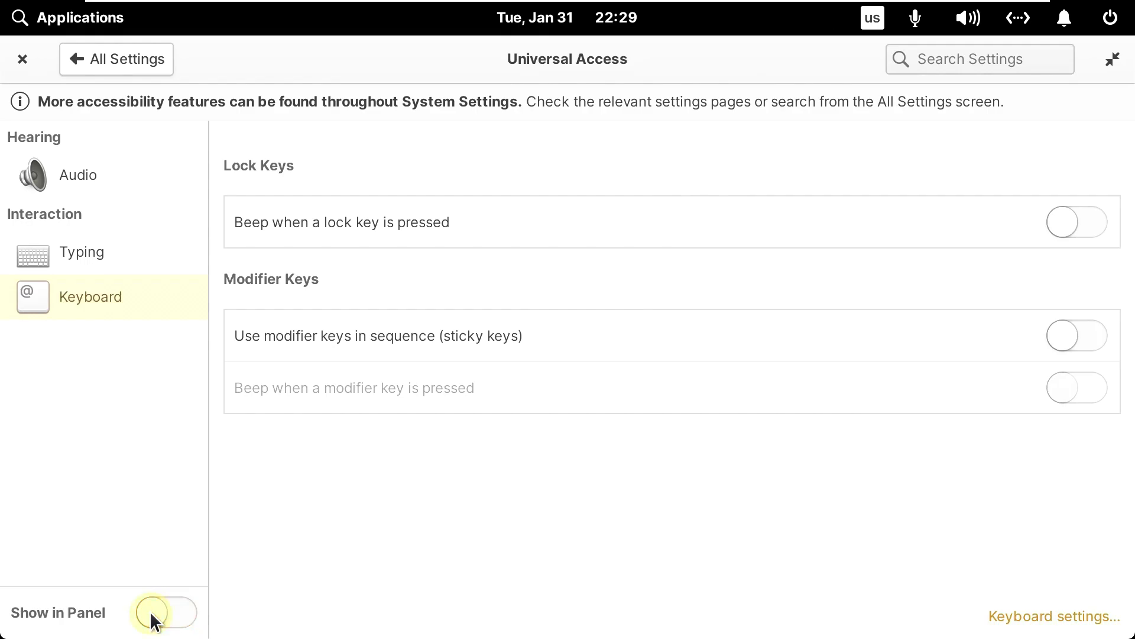
Open the User Accounts settings and review the Guest Session and Live session user accounts
{"action": "left_click", "coordinate": [99, 57]}
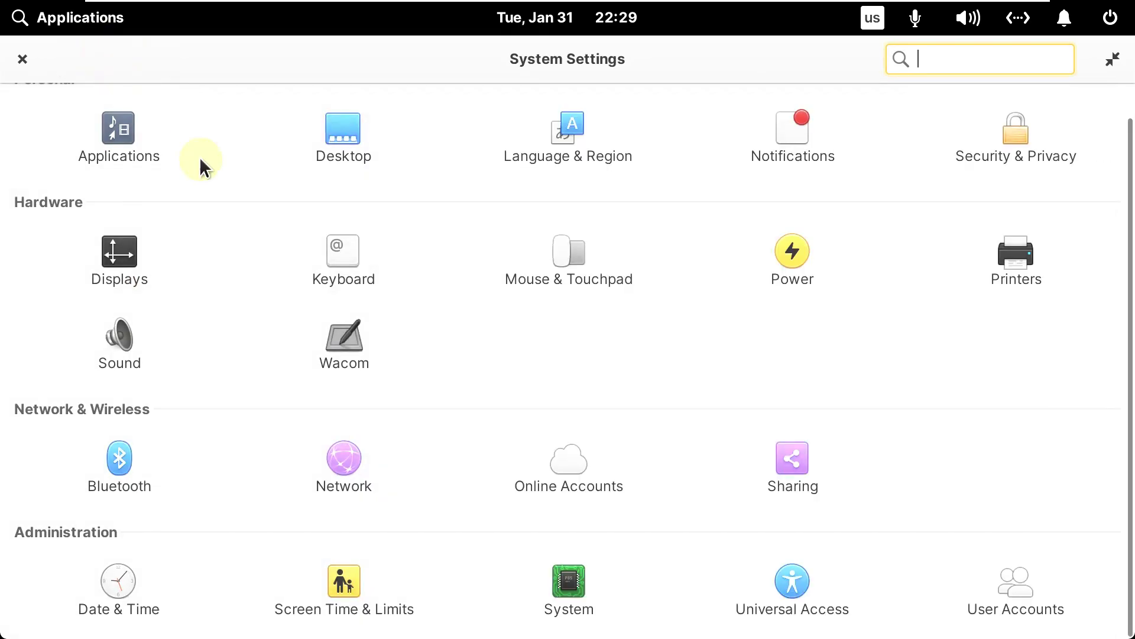
{"action": "left_click", "coordinate": [1021, 584]}
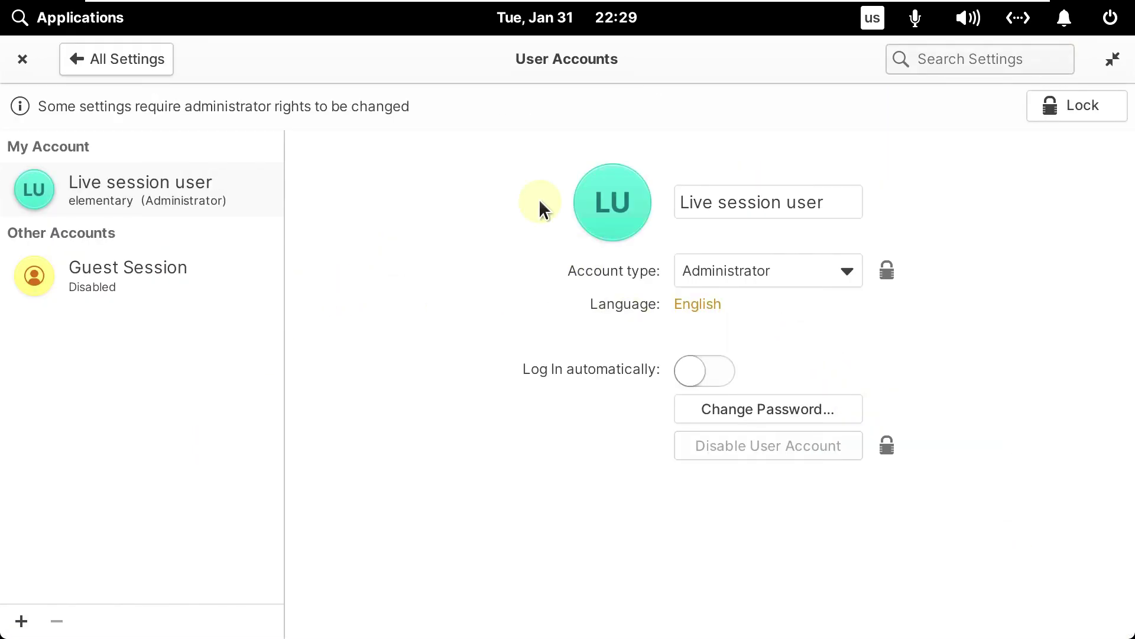
{"action": "left_click", "coordinate": [214, 277]}
{"action": "left_click", "coordinate": [217, 196]}
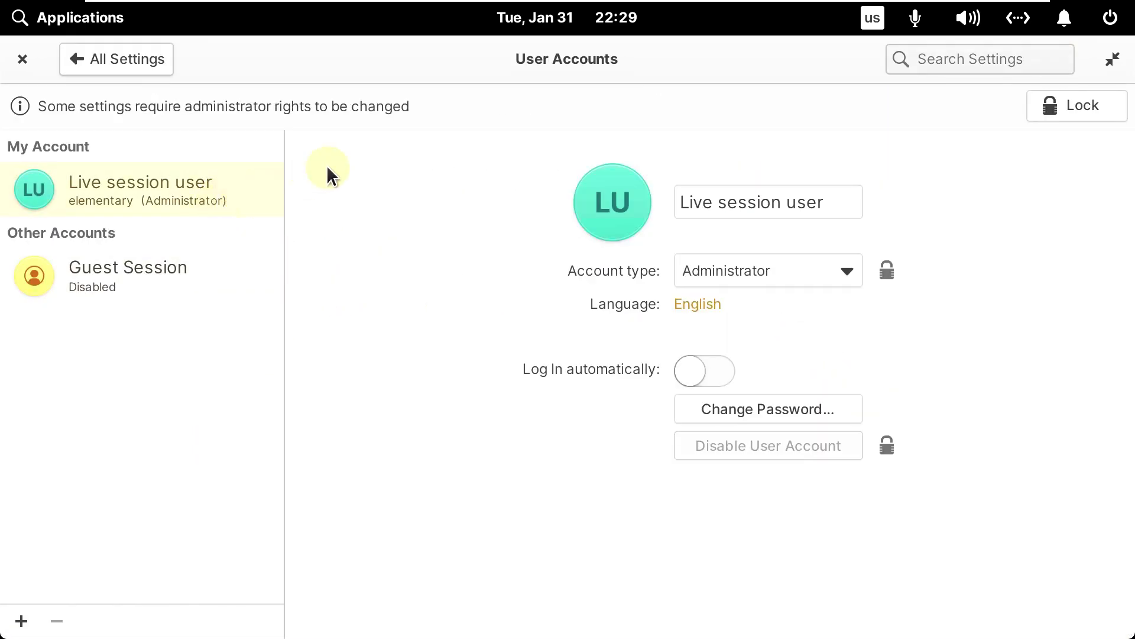
Return to the settings overview, close System Settings, and finish the welcome setup with Get Started
{"action": "left_click", "coordinate": [128, 56]}
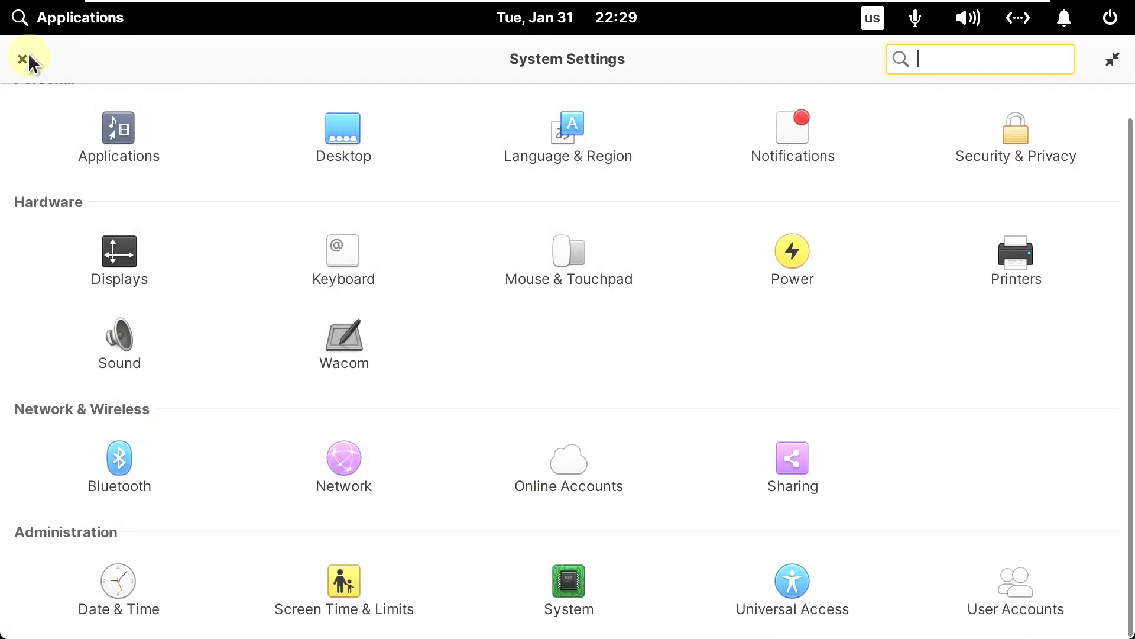
{"action": "left_click", "coordinate": [23, 59]}
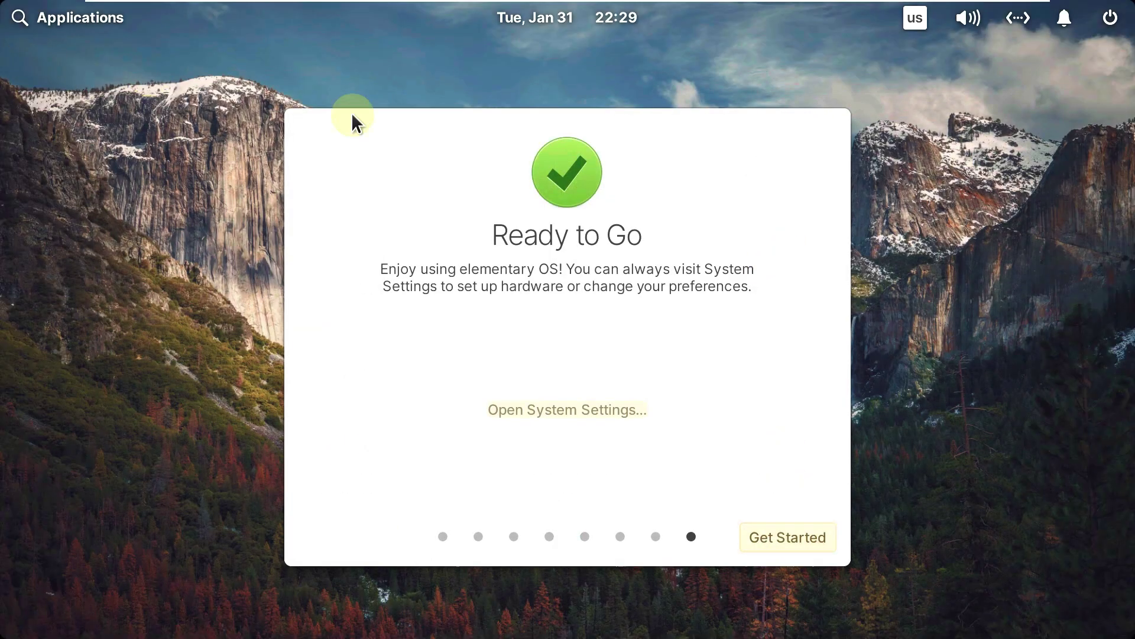
{"action": "left_click", "coordinate": [786, 534]}
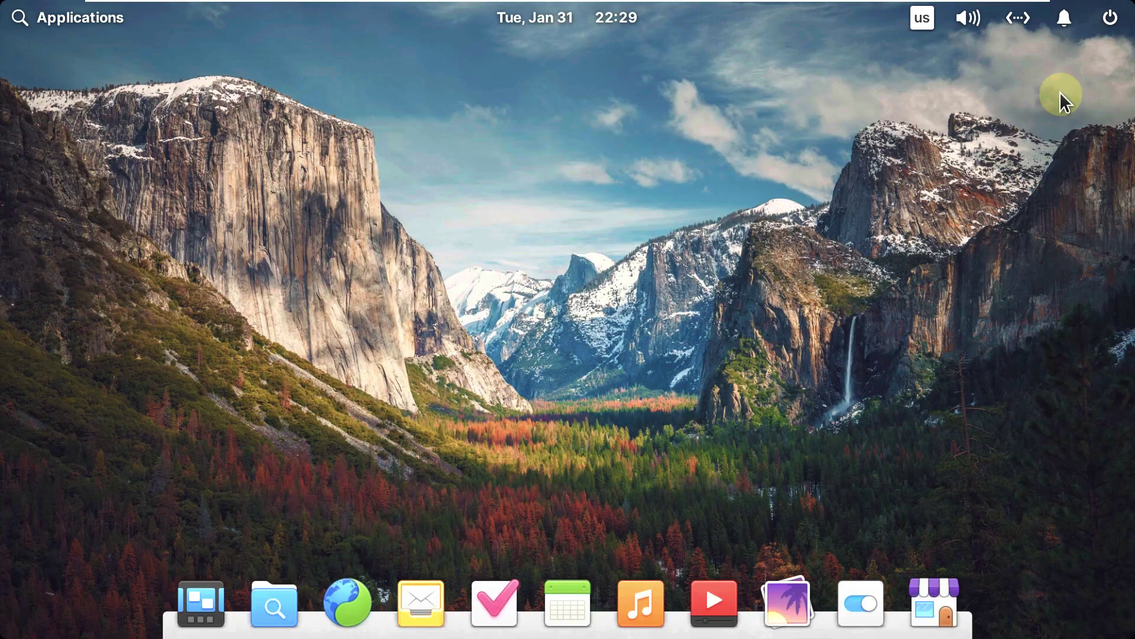
Review the session, notifications, network, sound and keyboard layout indicators in the desktop panel, dismissing each one
{"action": "left_click", "coordinate": [1110, 19]}
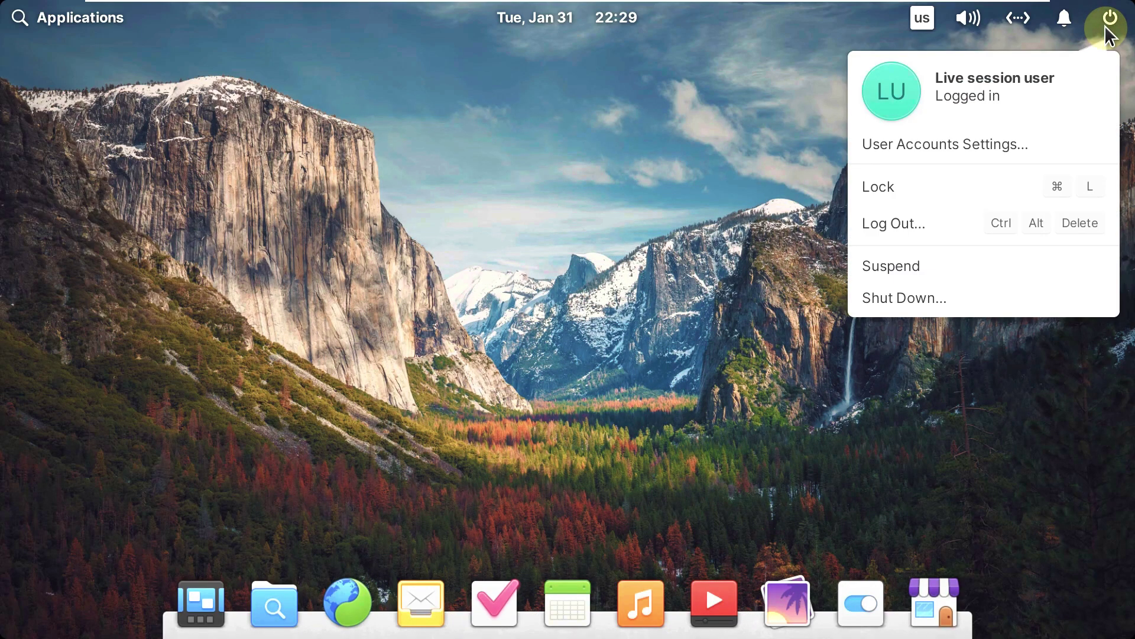
{"action": "left_click", "coordinate": [828, 101]}
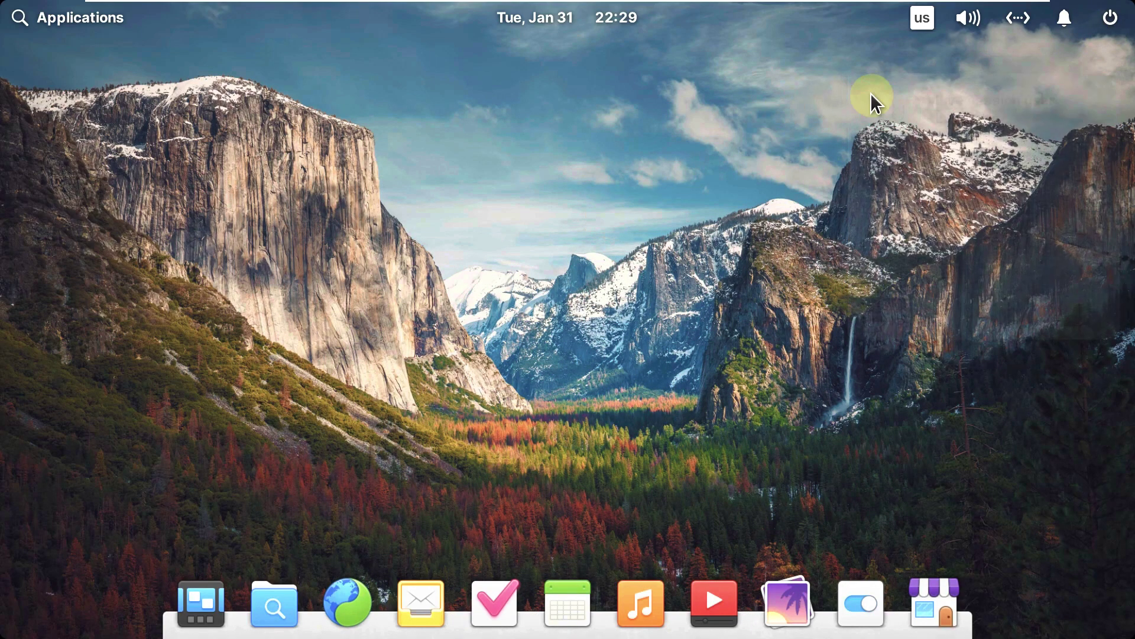
{"action": "left_click", "coordinate": [1060, 21]}
{"action": "left_click", "coordinate": [1085, 313]}
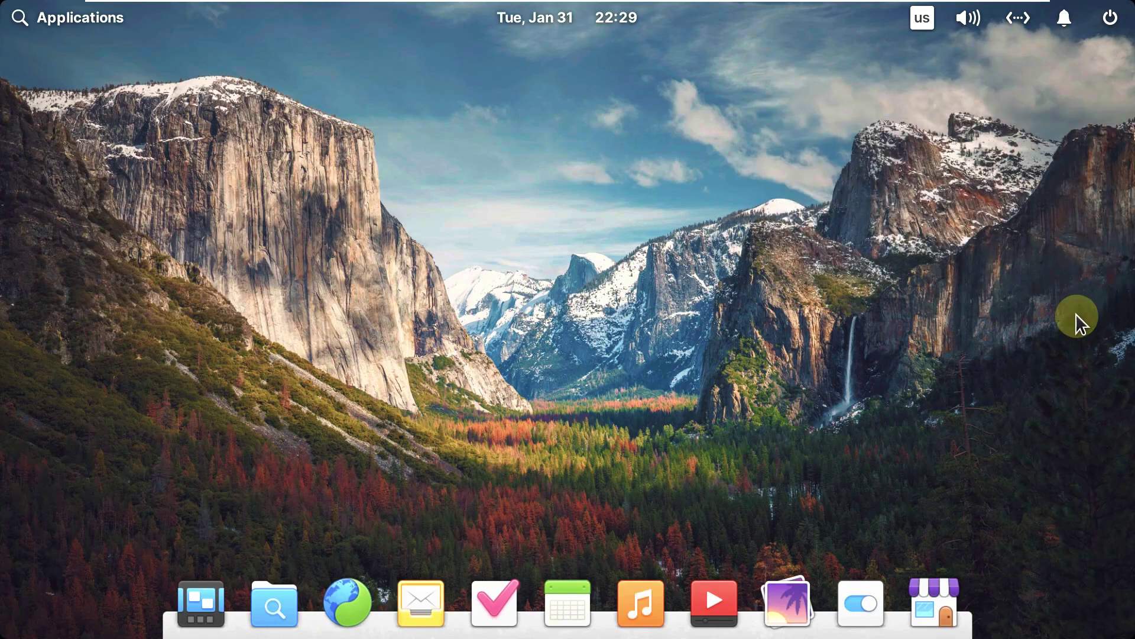
{"action": "left_click", "coordinate": [1017, 19]}
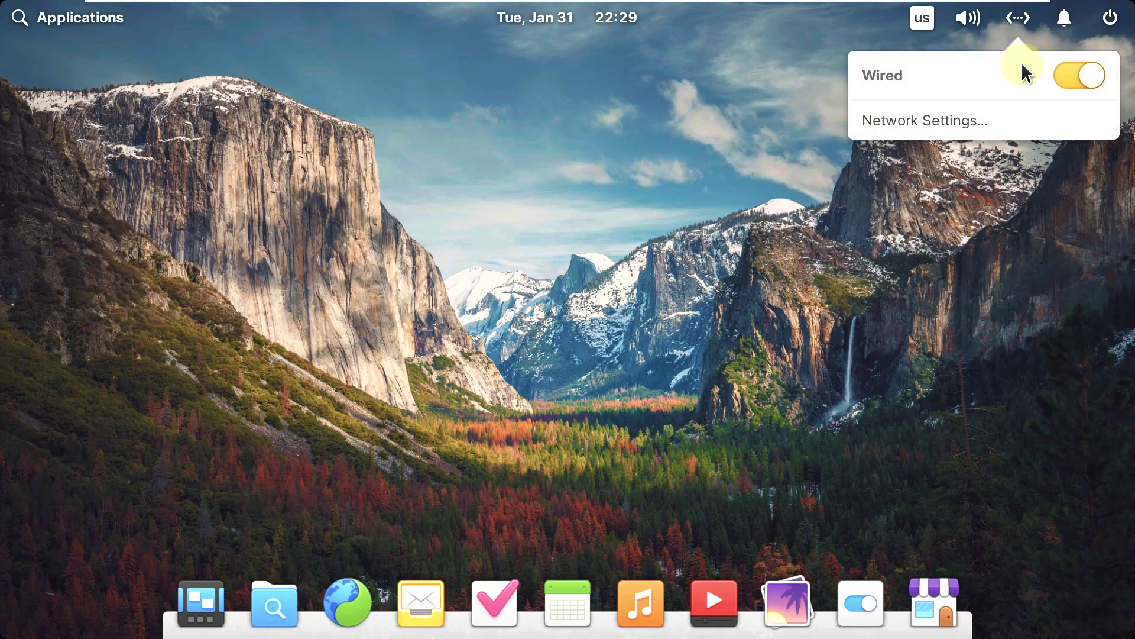
{"action": "left_click", "coordinate": [1050, 212]}
{"action": "left_click", "coordinate": [968, 19]}
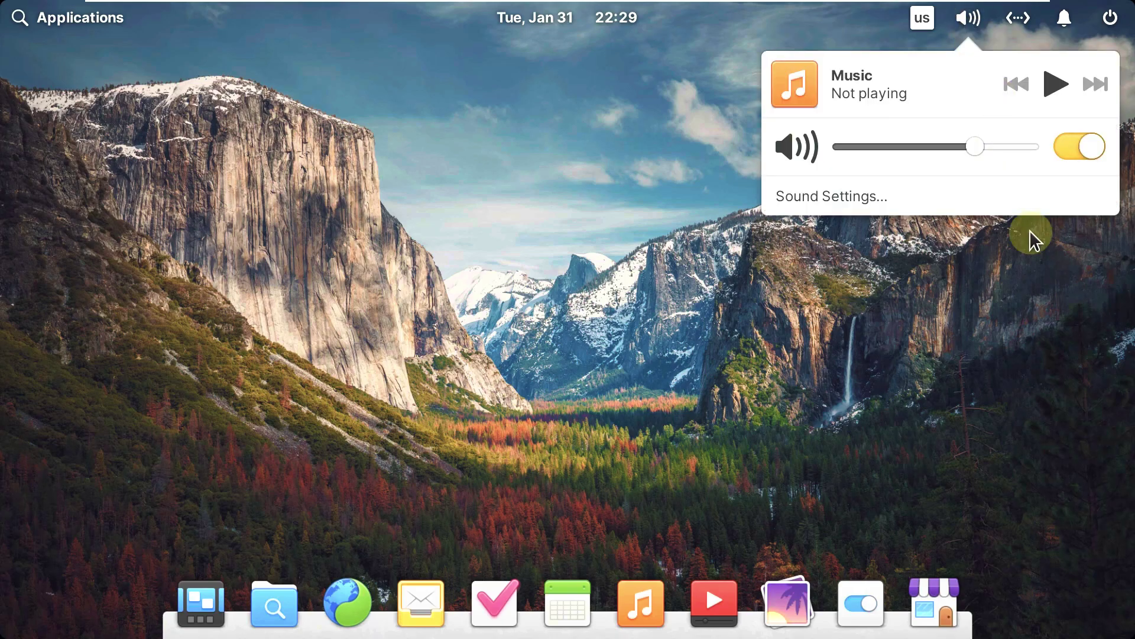
{"action": "left_click", "coordinate": [1039, 295]}
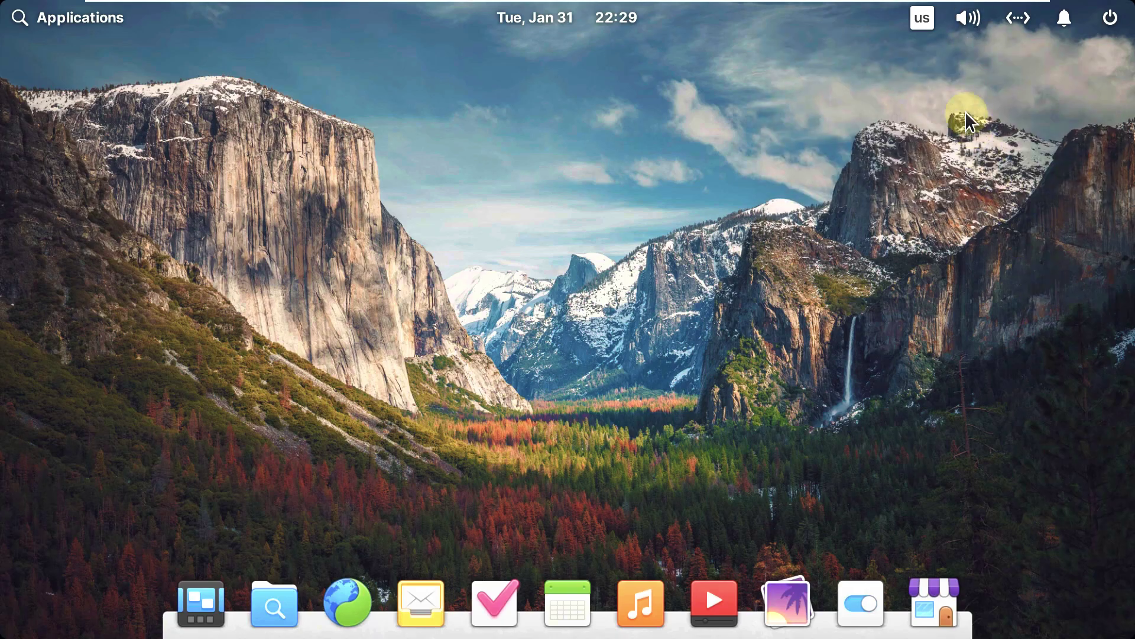
{"action": "left_click", "coordinate": [922, 19]}
{"action": "left_click", "coordinate": [1001, 329]}
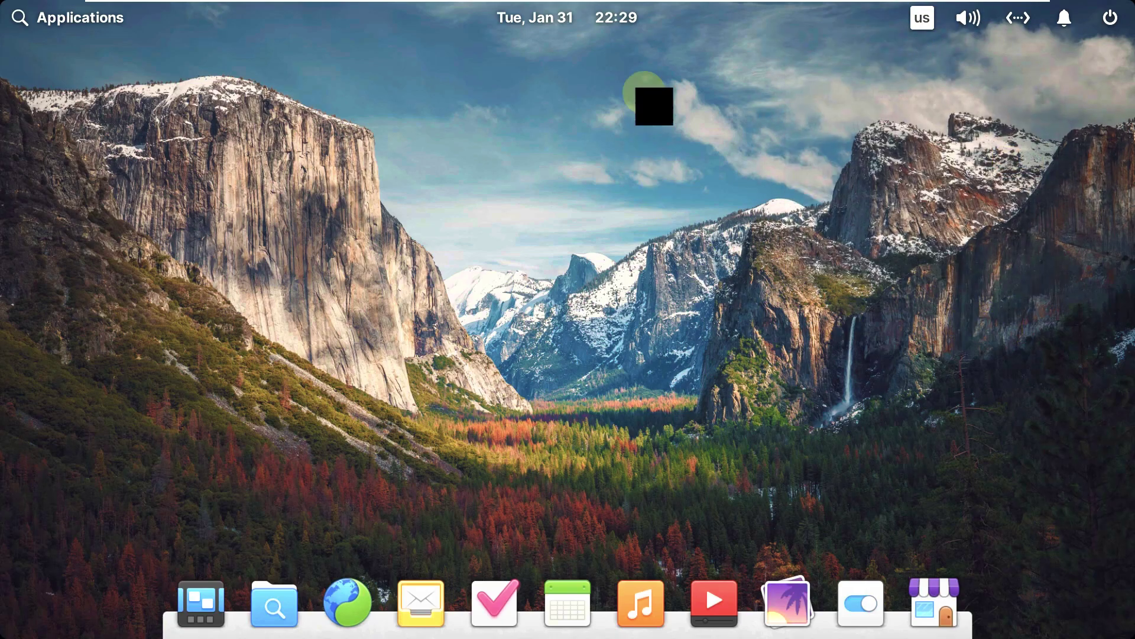
View the January 2023 calendar from the panel's date and time indicator, and dismiss it
{"action": "left_click", "coordinate": [633, 30]}
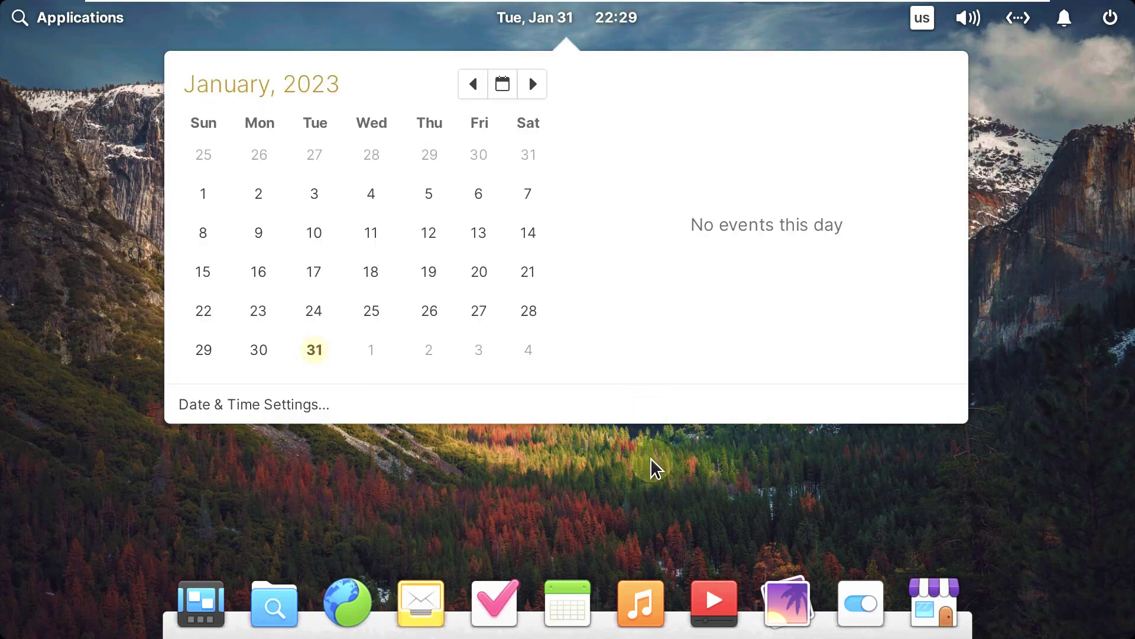
{"action": "left_click", "coordinate": [656, 479]}
{"action": "left_click", "coordinate": [540, 27]}
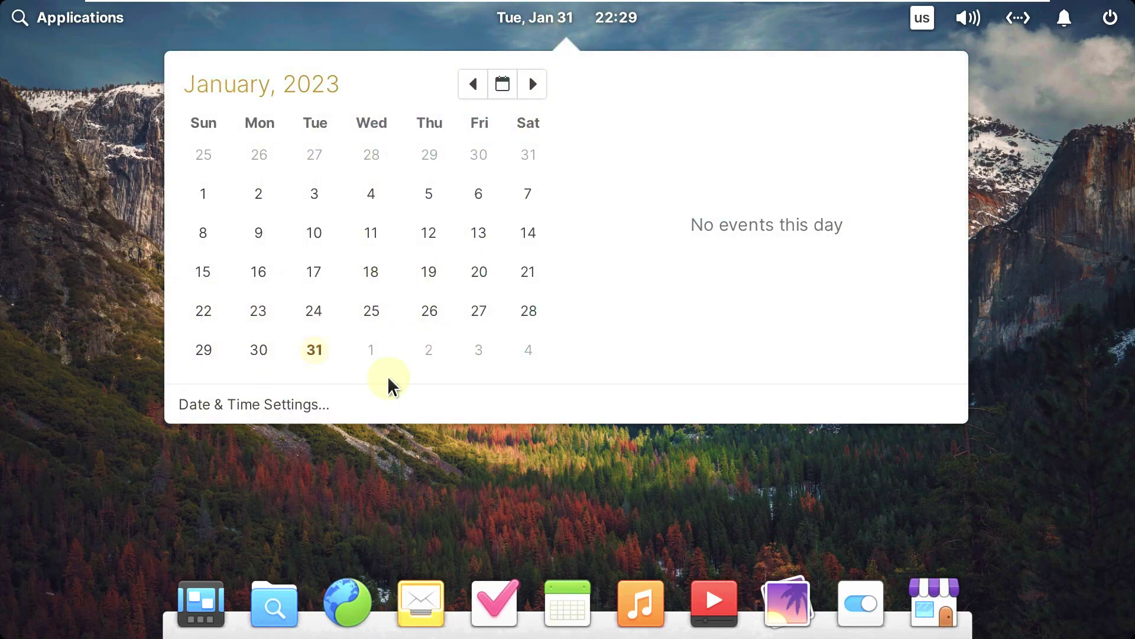
{"action": "left_click", "coordinate": [385, 482]}
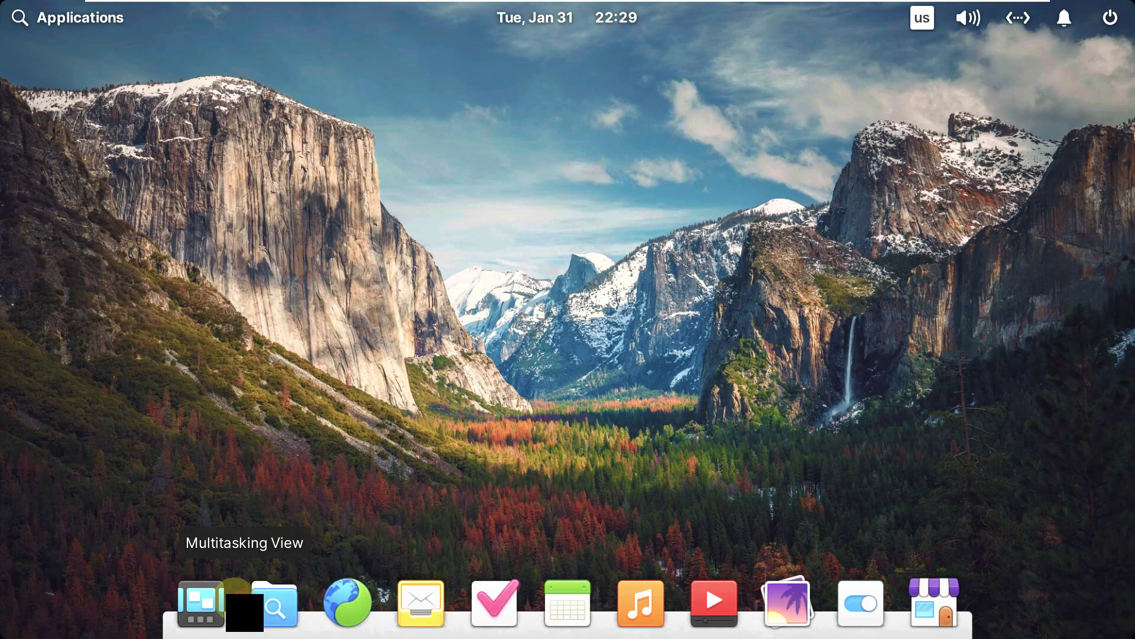
Open the home folder in Files and enable Select Folders with Single Click
{"action": "left_click", "coordinate": [269, 600]}
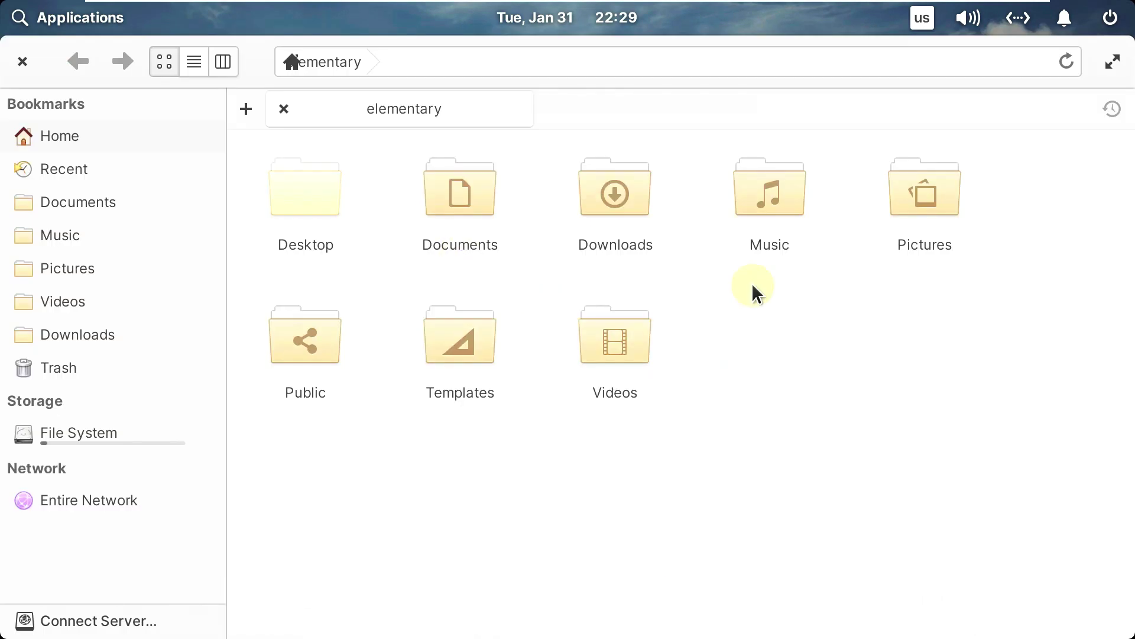
{"action": "right_click", "coordinate": [751, 290]}
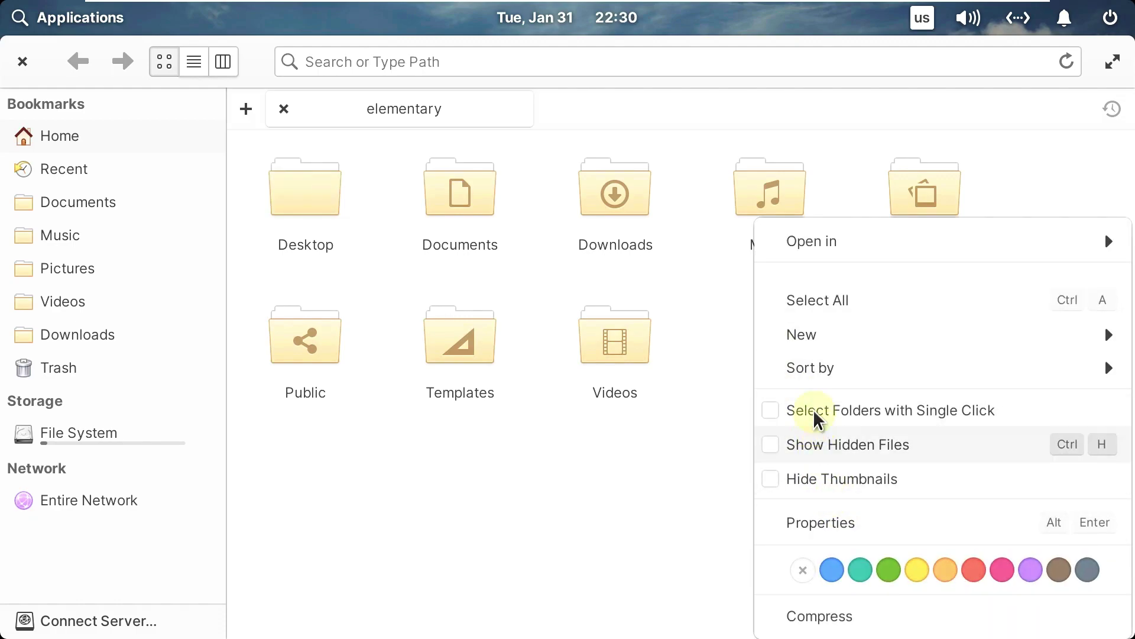
{"action": "left_click", "coordinate": [777, 413]}
Tag the home folder with the yellow color label, and change the label to red
{"action": "right_click", "coordinate": [739, 360]}
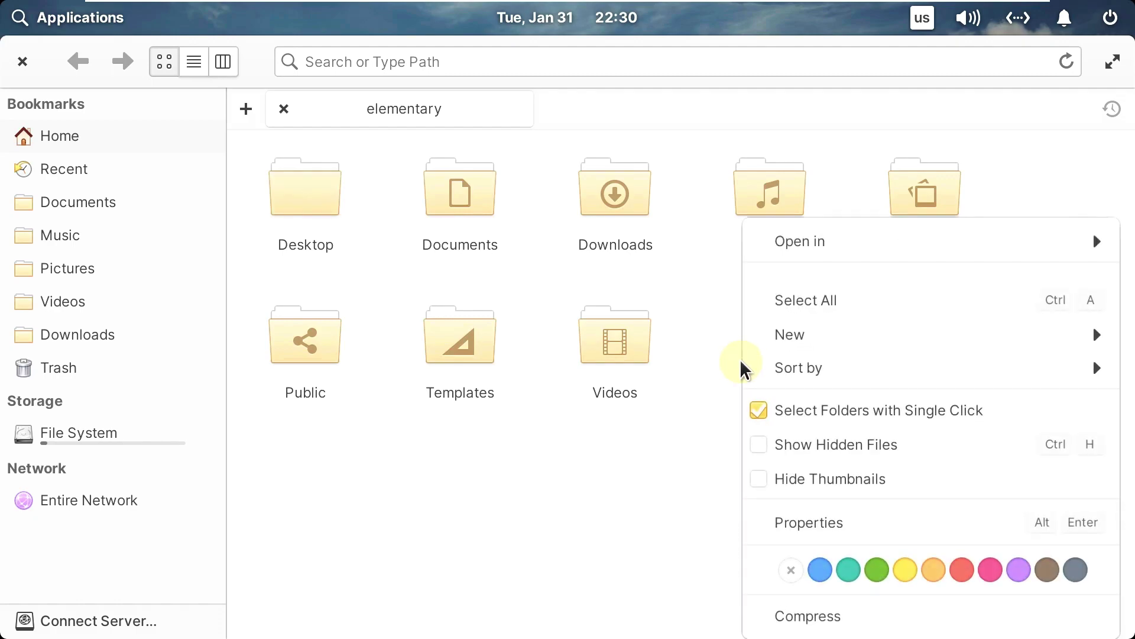
{"action": "left_click", "coordinate": [909, 570]}
{"action": "right_click", "coordinate": [790, 345]}
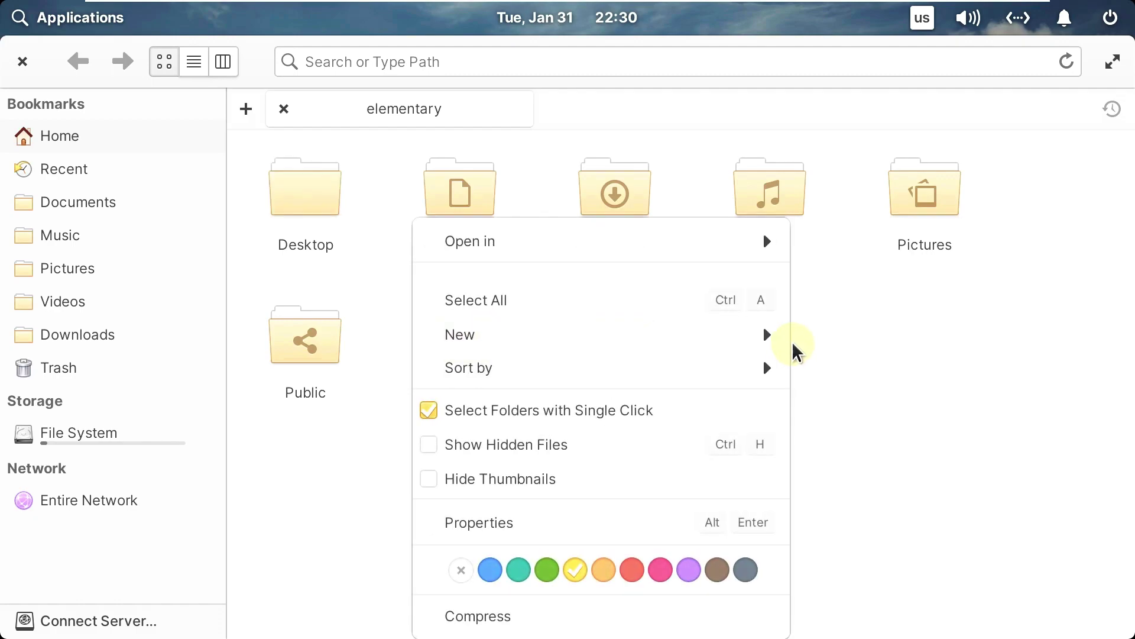
{"action": "left_click", "coordinate": [637, 575]}
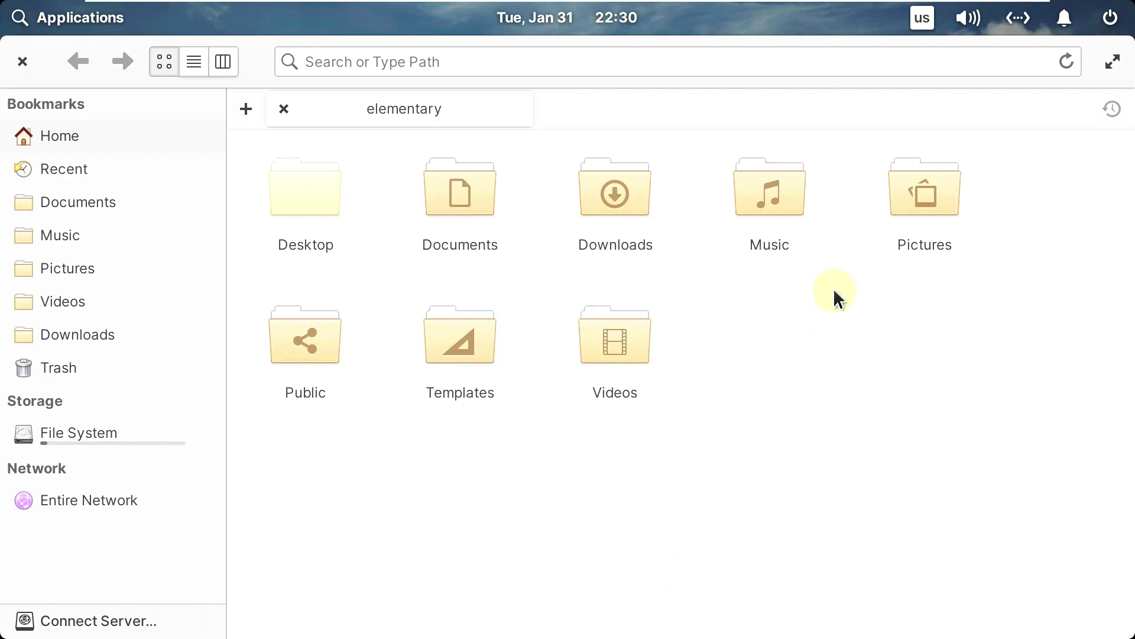
Select the Music folder to check its file count and size, deselect it, and examine the home folder's Open in options
{"action": "left_click", "coordinate": [793, 212]}
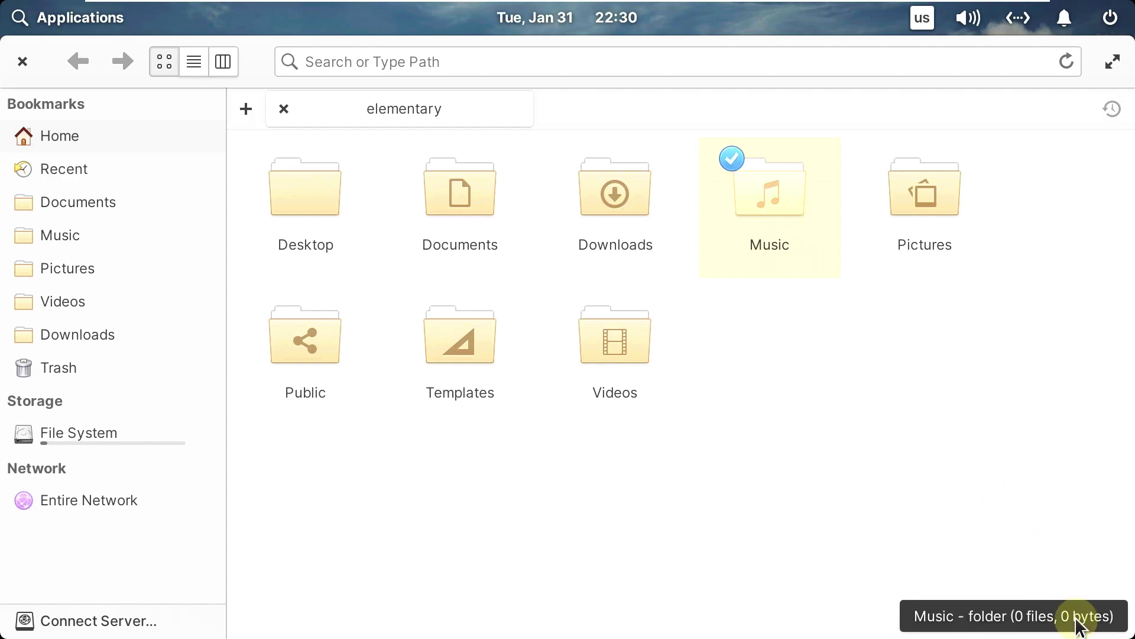
{"action": "left_click", "coordinate": [796, 370]}
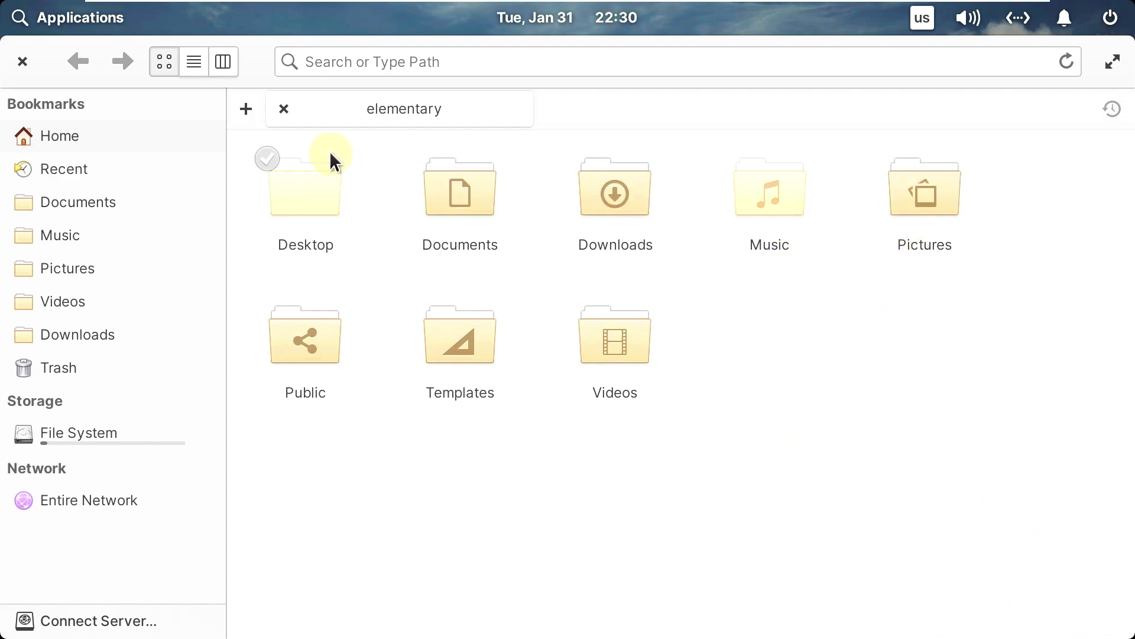
{"action": "right_click", "coordinate": [1019, 205]}
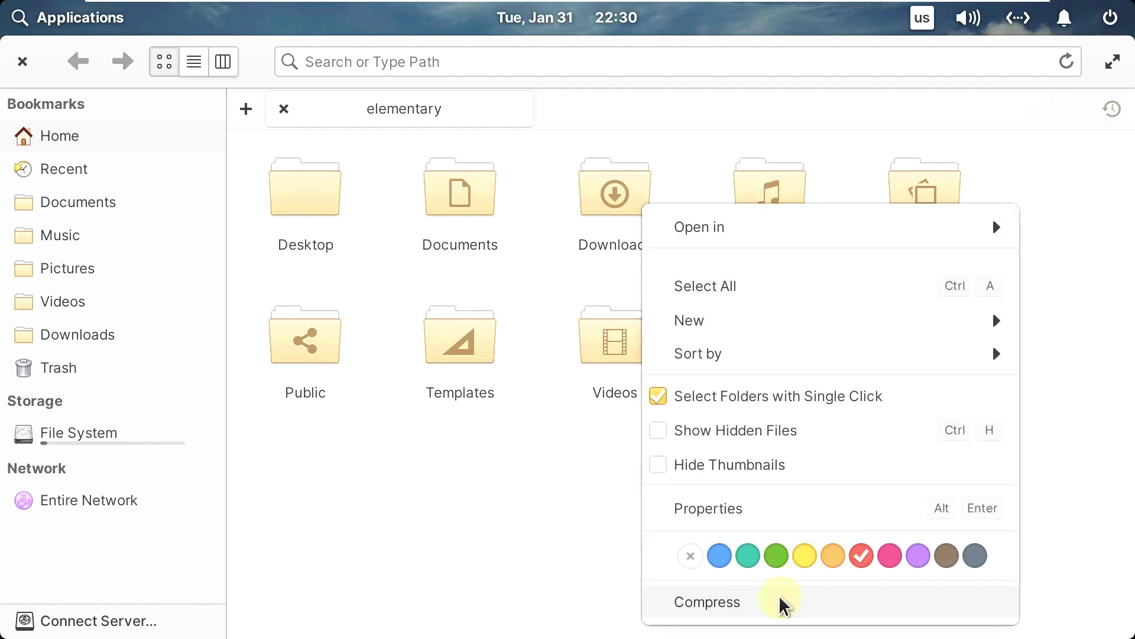
{"action": "mouse_move", "coordinate": [772, 242]}
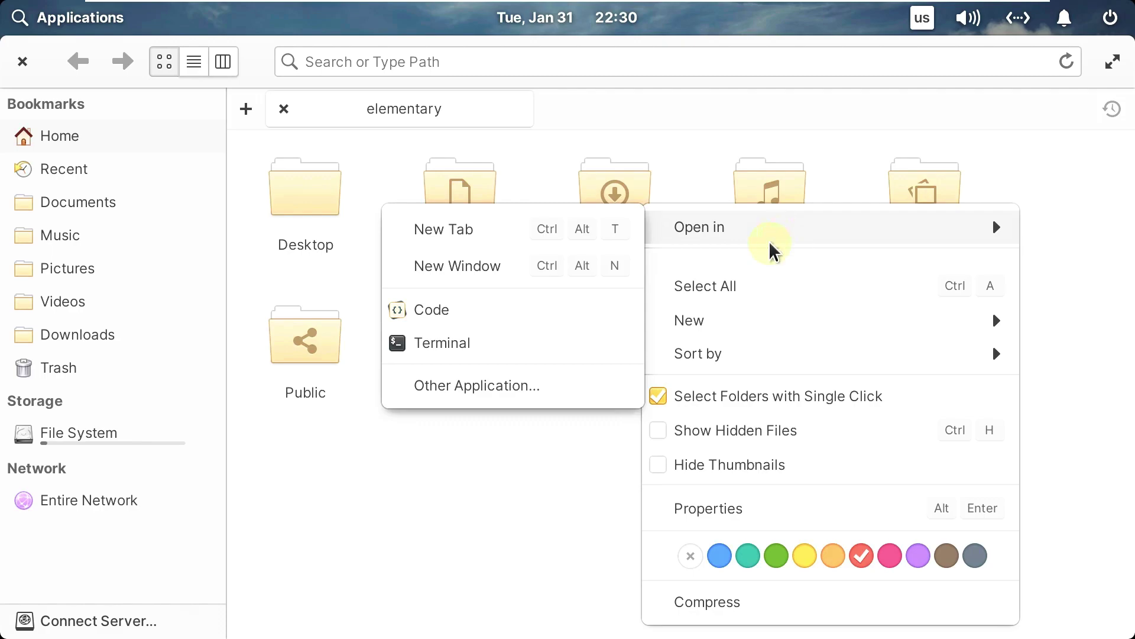
Dismiss the context menu, try the list view for the home folder, and switch it to column view
{"action": "left_click", "coordinate": [385, 532]}
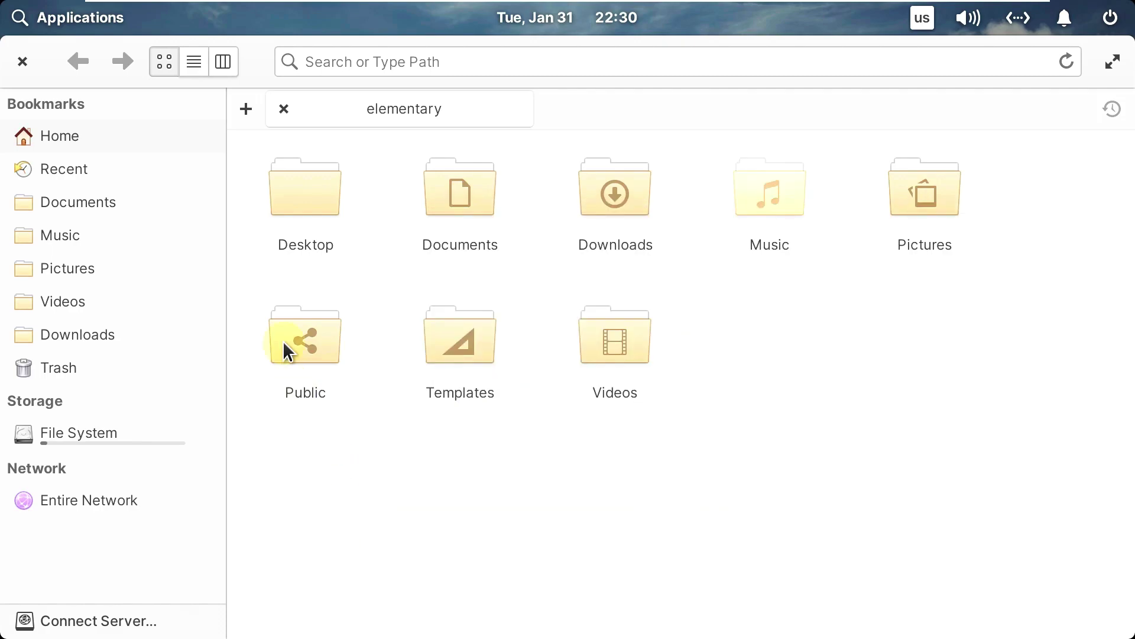
{"action": "left_click", "coordinate": [185, 63]}
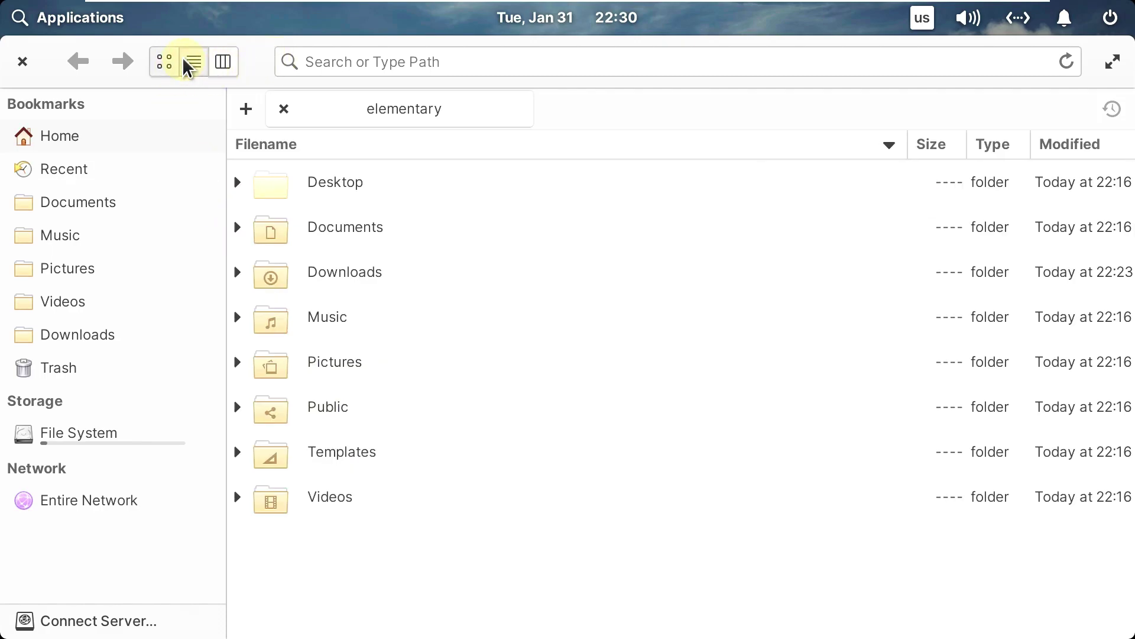
{"action": "left_click", "coordinate": [223, 61]}
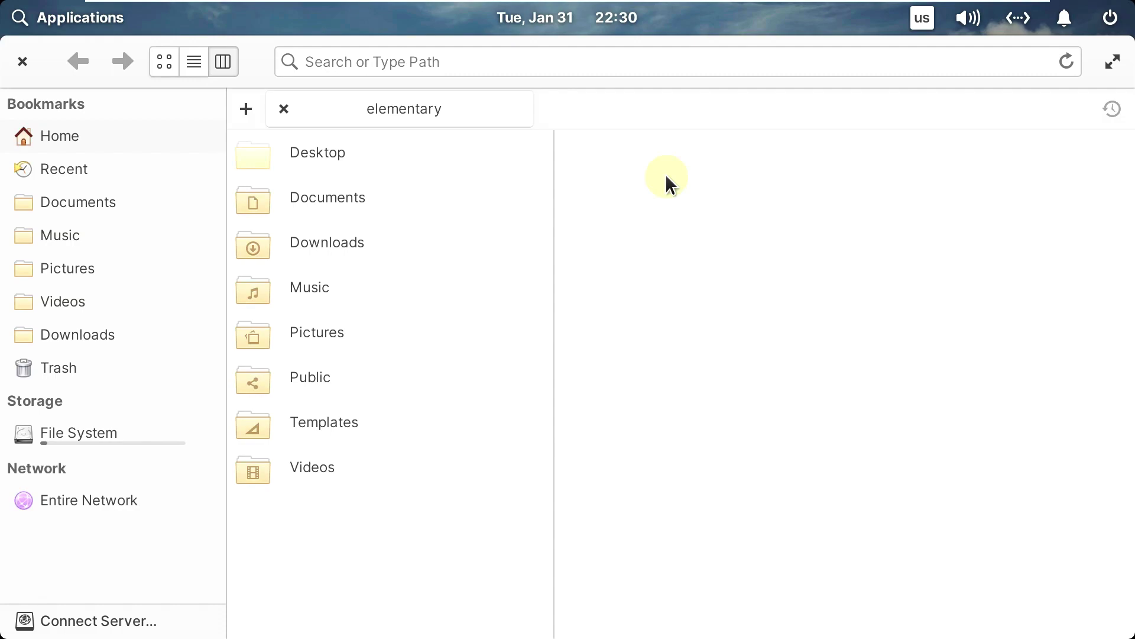
Check the home folder's general properties and its permissions, and close the properties dialog
{"action": "right_click", "coordinate": [471, 153]}
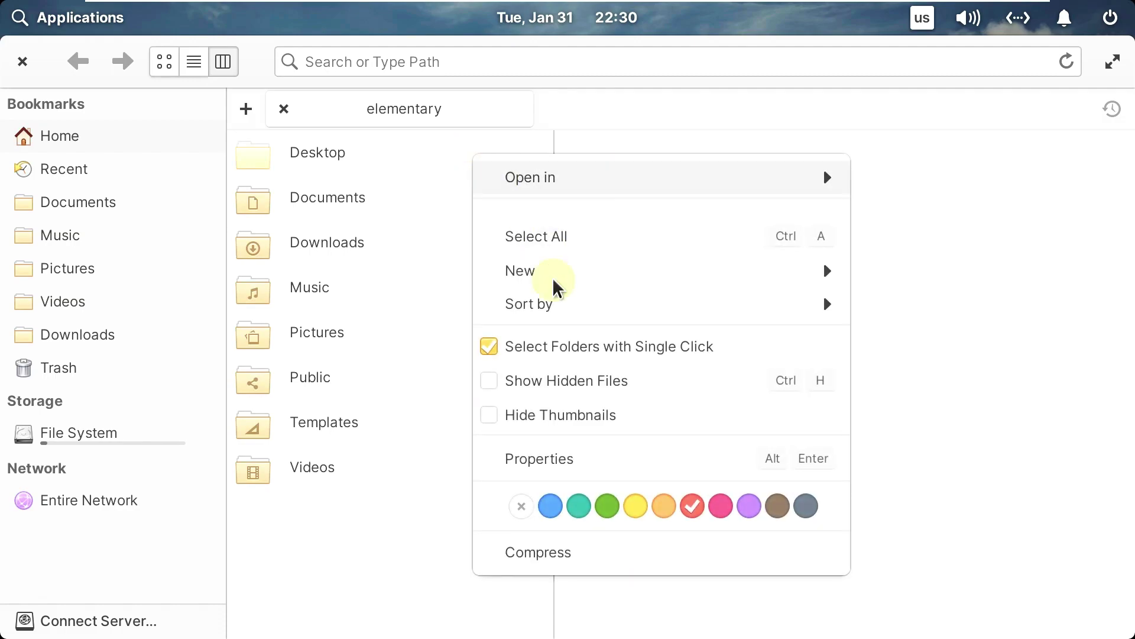
{"action": "left_click", "coordinate": [594, 456]}
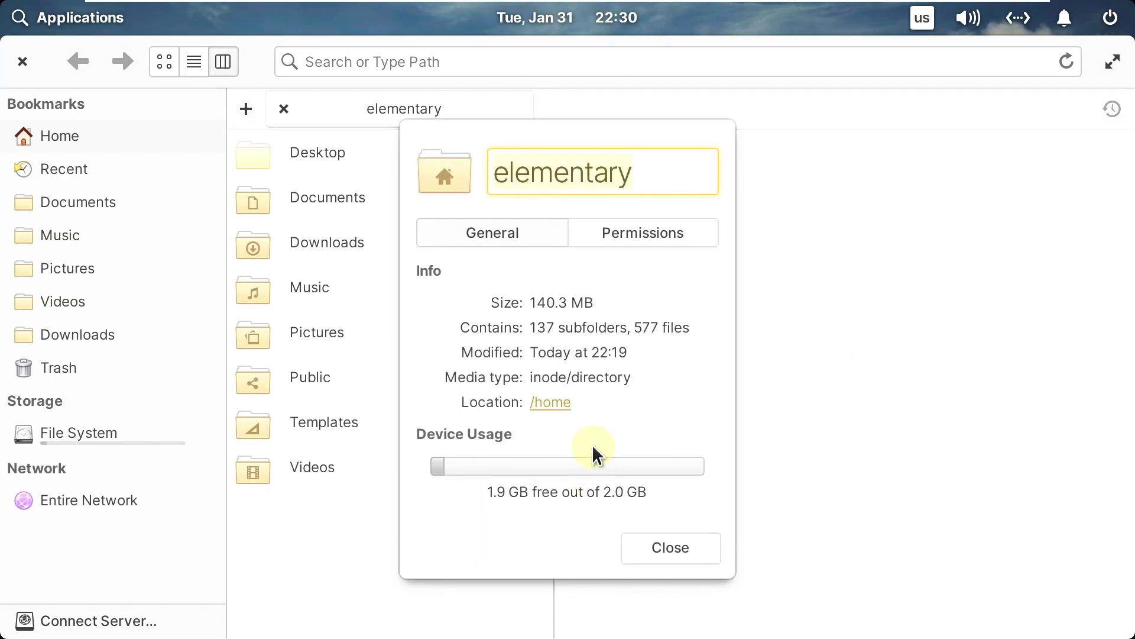
{"action": "left_click", "coordinate": [628, 240]}
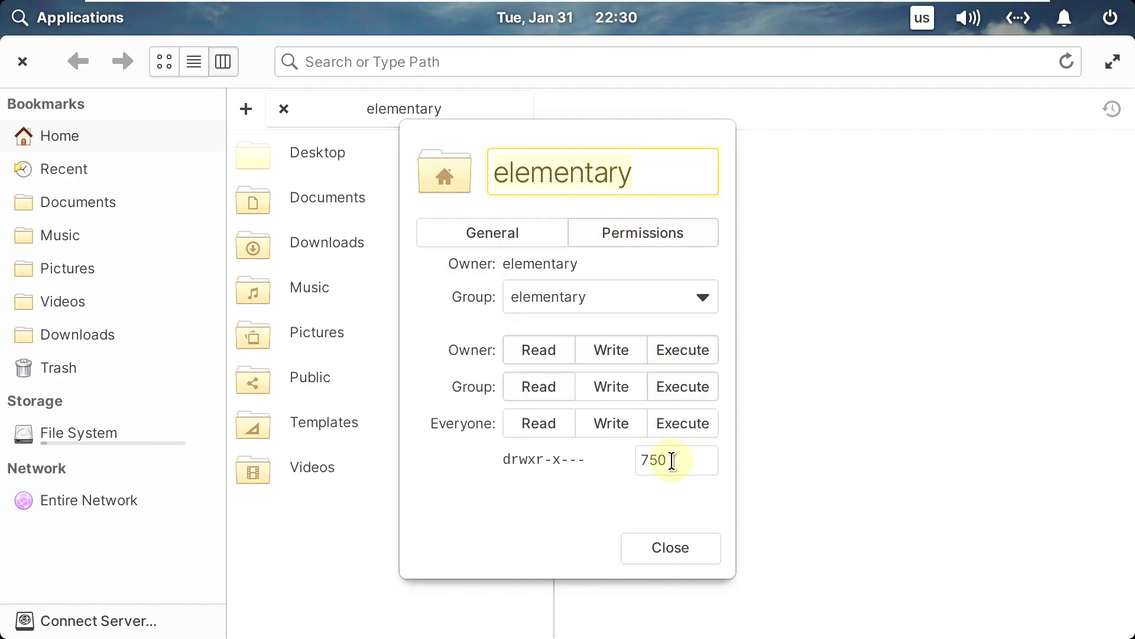
{"action": "left_click", "coordinate": [682, 550]}
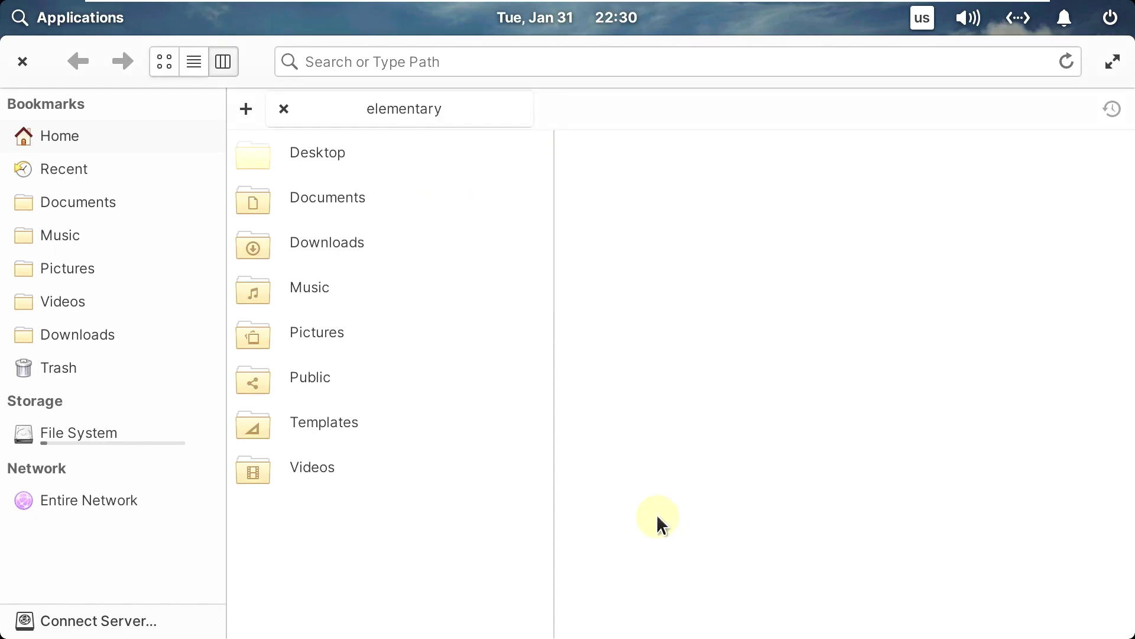
Dismiss the window menu and close the file manager
{"action": "right_click", "coordinate": [259, 59]}
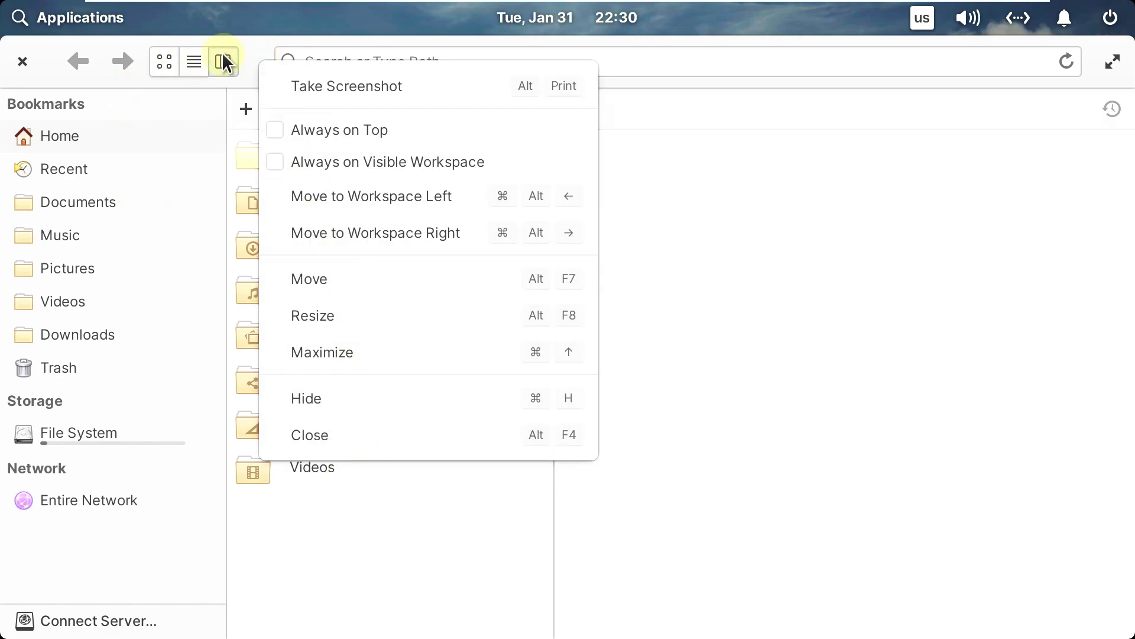
{"action": "left_click", "coordinate": [260, 59]}
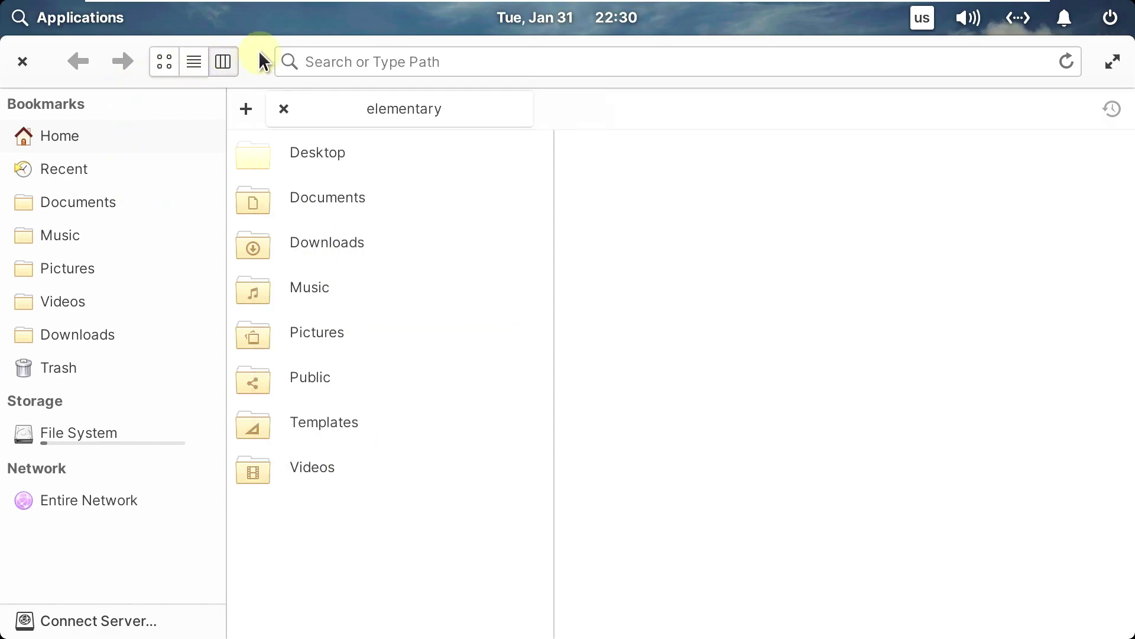
{"action": "left_click", "coordinate": [28, 65]}
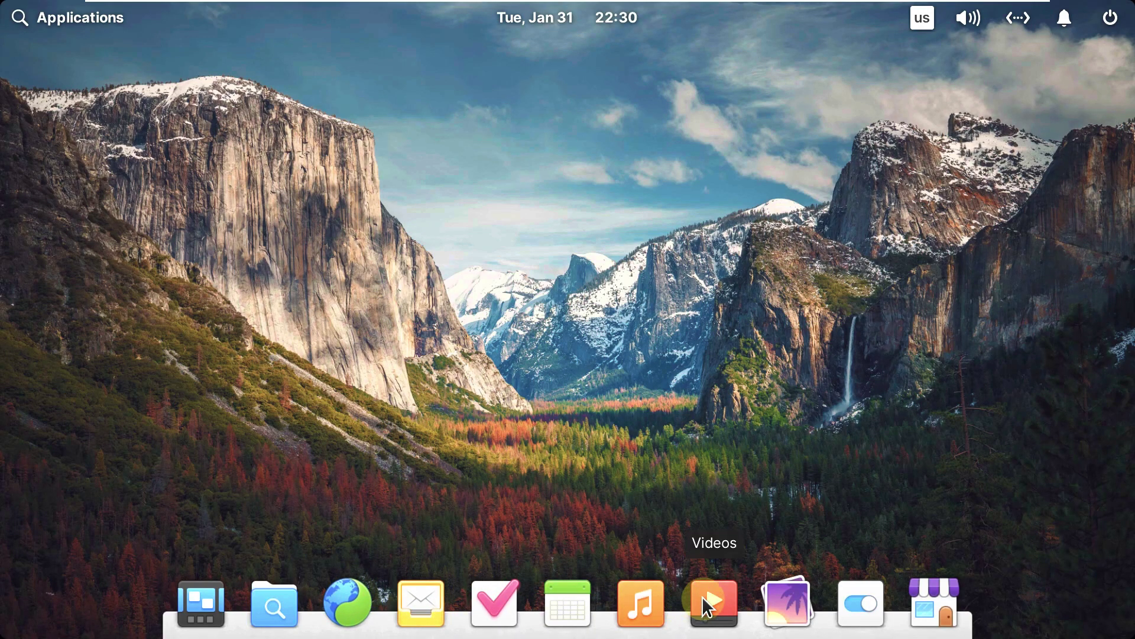
Open AppCenter and turn on automatic app updates
{"action": "left_click", "coordinate": [931, 600]}
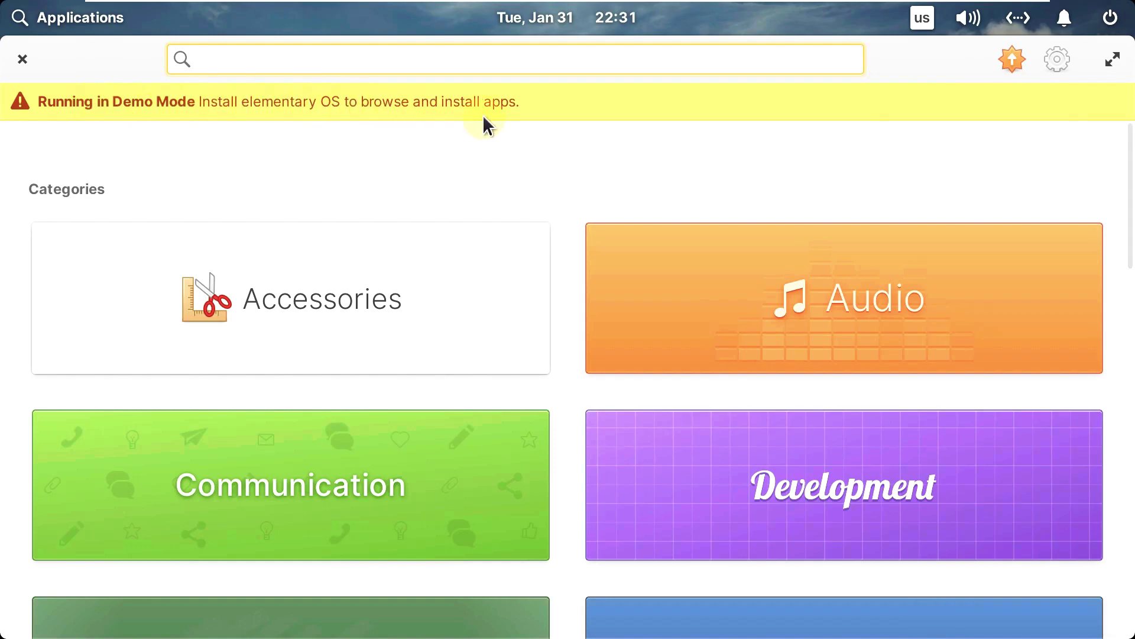
{"action": "scroll", "coordinate": [502, 368], "scroll_direction": "down", "scroll_amount": 6}
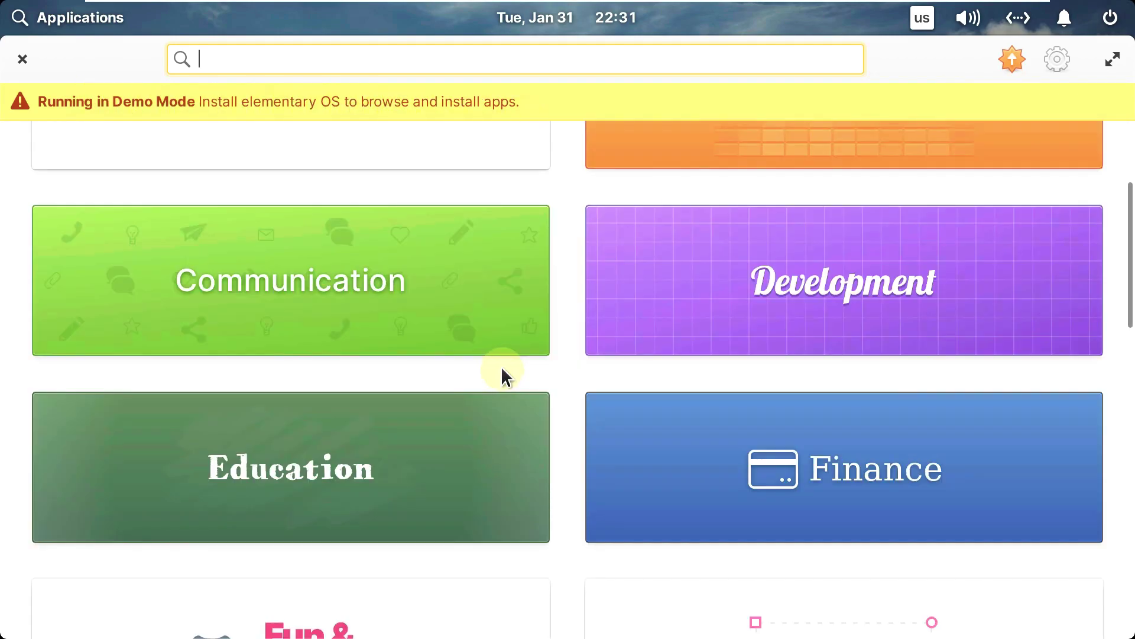
{"action": "left_click", "coordinate": [1056, 61]}
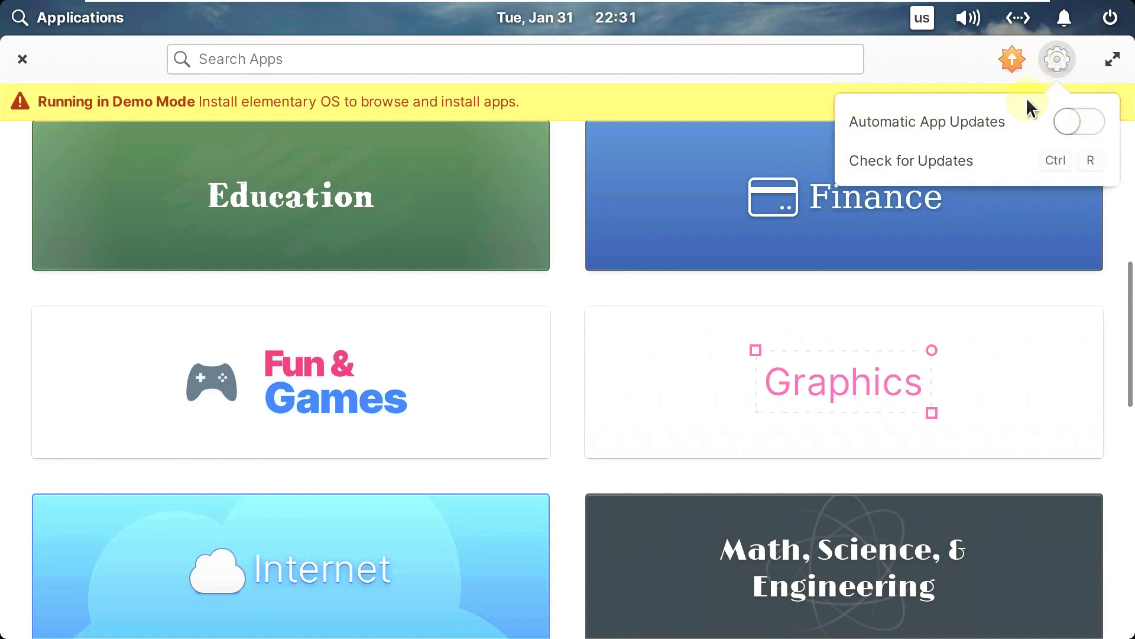
{"action": "left_click", "coordinate": [1063, 122]}
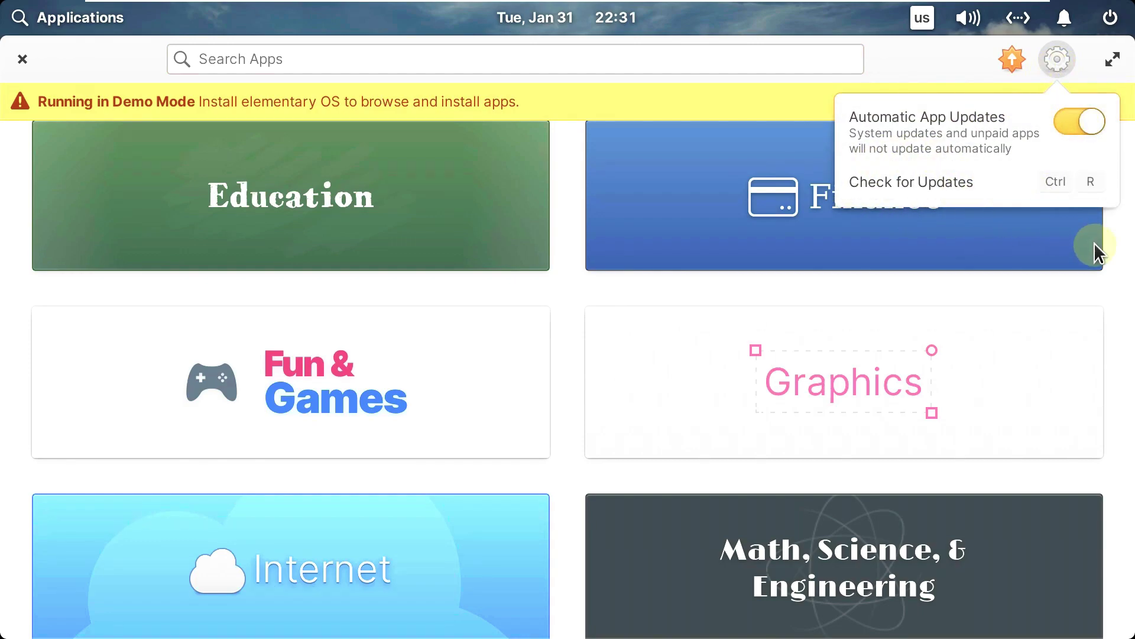
{"action": "left_click", "coordinate": [1111, 265]}
Look through the app categories, view Plank's details page under Accessories, and return to the category overview
{"action": "scroll", "coordinate": [324, 149], "scroll_direction": "up", "scroll_amount": 5}
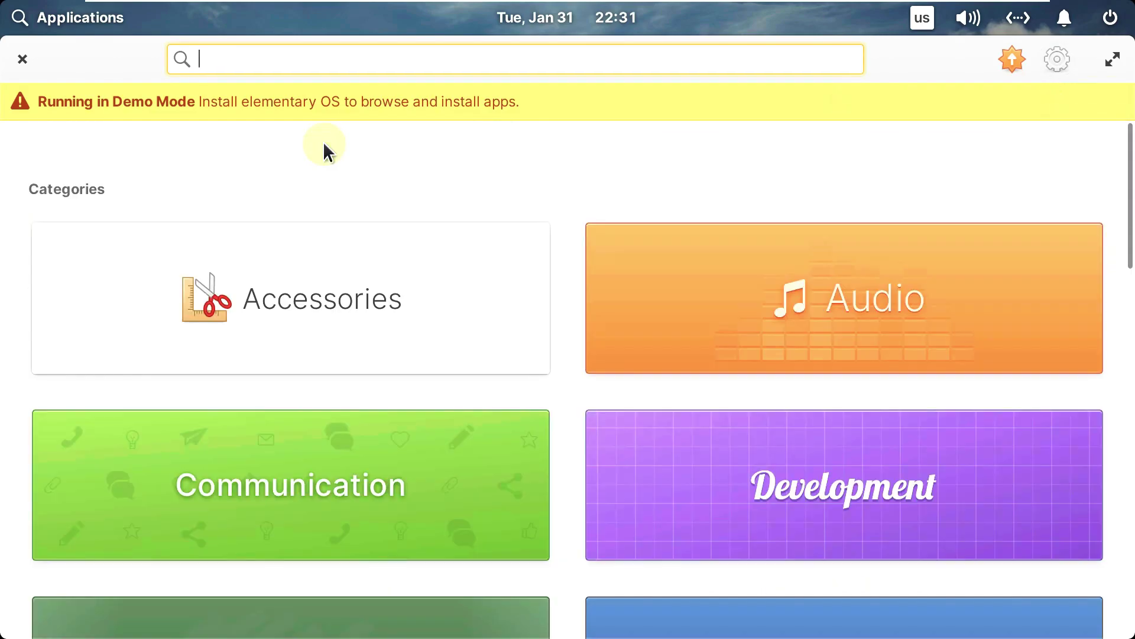
{"action": "scroll", "coordinate": [324, 150], "scroll_direction": "down", "scroll_amount": 15}
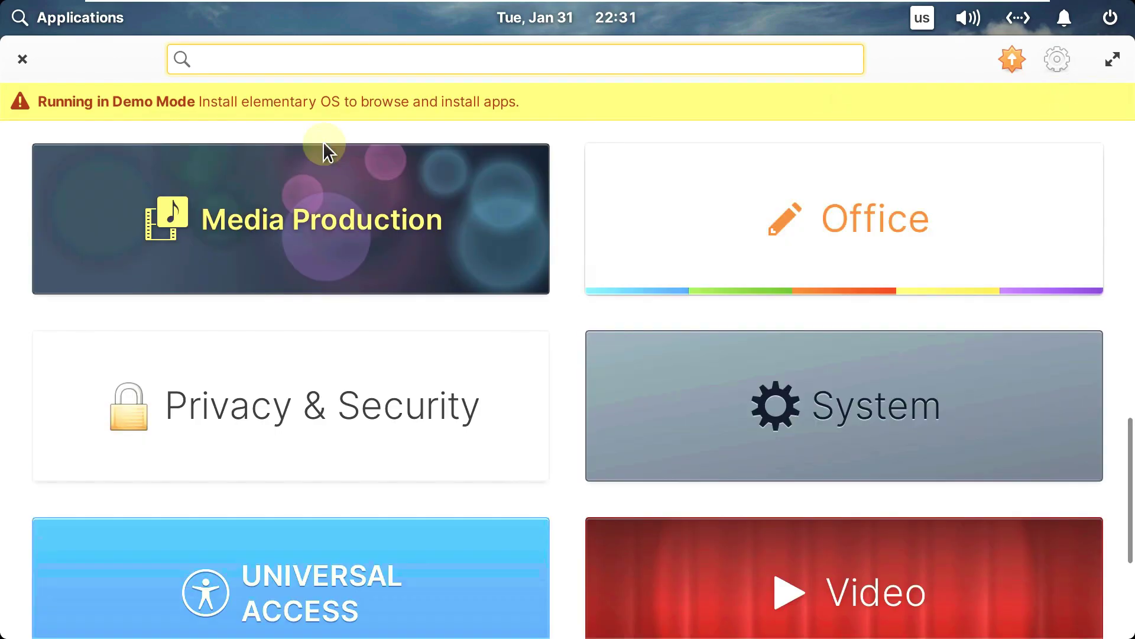
{"action": "scroll", "coordinate": [372, 241], "scroll_direction": "up", "scroll_amount": 10}
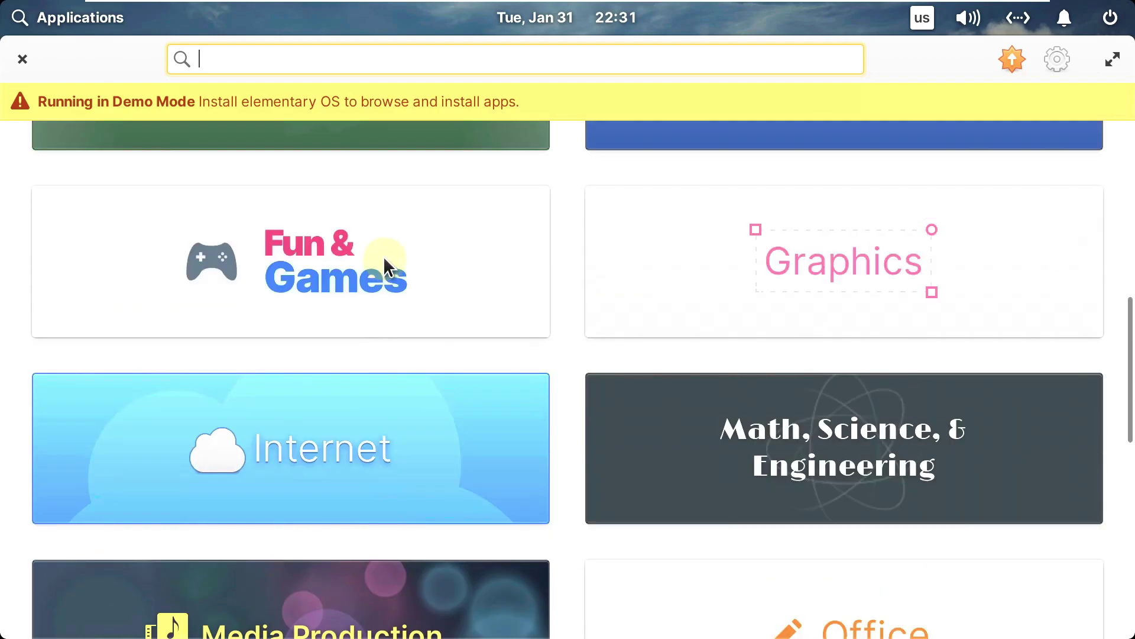
{"action": "scroll", "coordinate": [384, 265], "scroll_direction": "up", "scroll_amount": 5}
{"action": "left_click", "coordinate": [380, 299]}
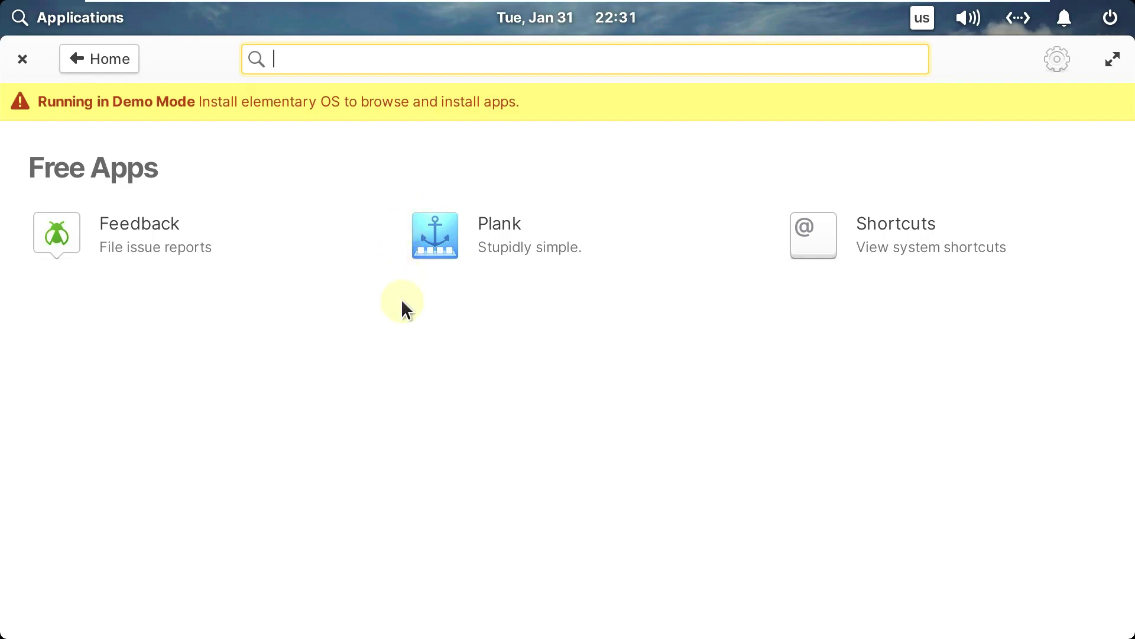
{"action": "left_click", "coordinate": [471, 248]}
{"action": "scroll", "coordinate": [470, 248], "scroll_direction": "down", "scroll_amount": 10}
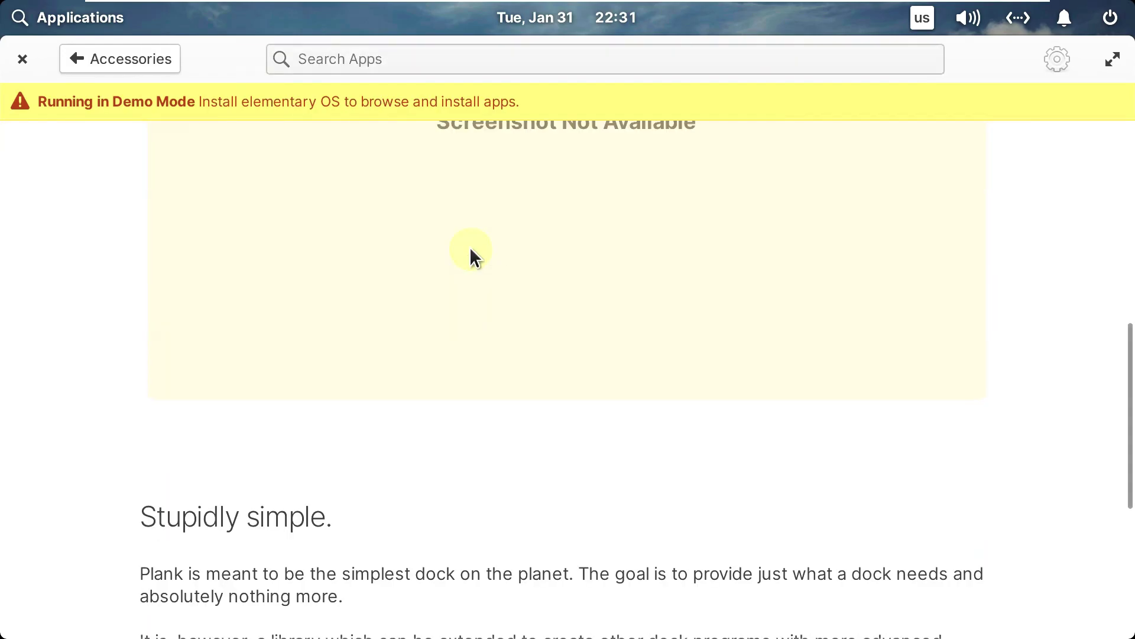
{"action": "left_click", "coordinate": [145, 65]}
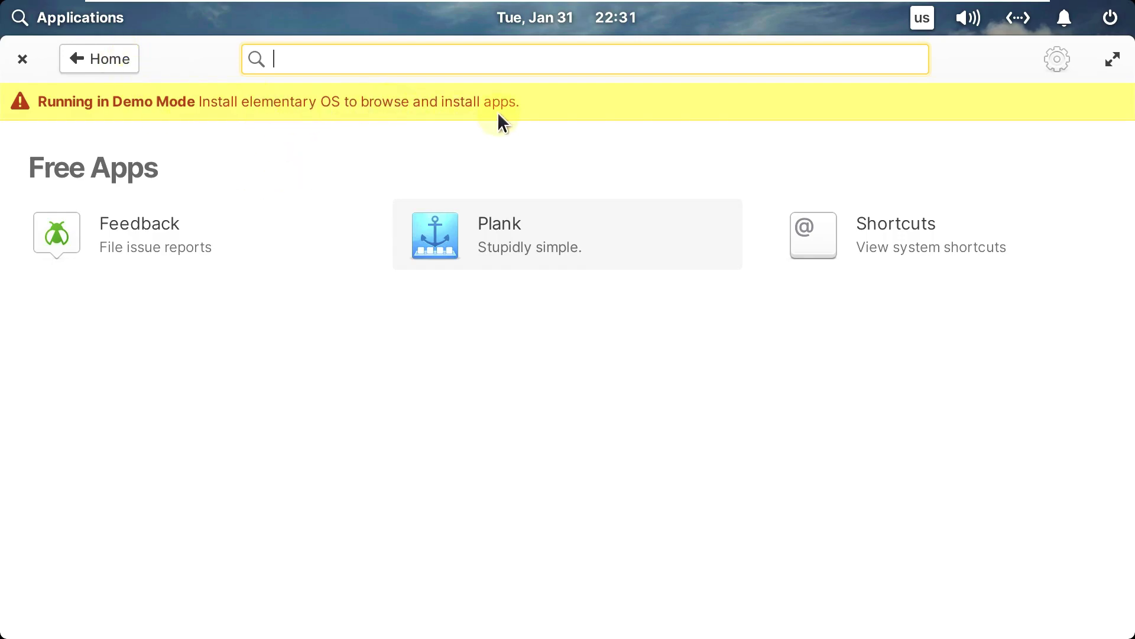
{"action": "left_click", "coordinate": [80, 58]}
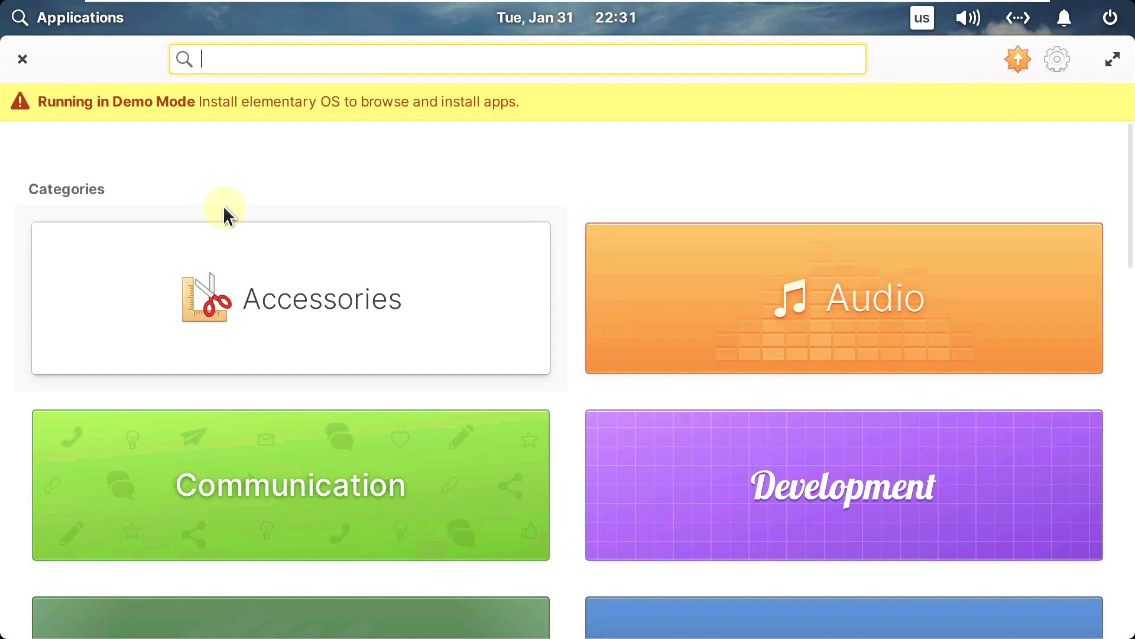
View the Audio category and return to the category overview
{"action": "scroll", "coordinate": [222, 205], "scroll_direction": "down", "scroll_amount": 5}
{"action": "scroll", "coordinate": [253, 246], "scroll_direction": "up", "scroll_amount": 5}
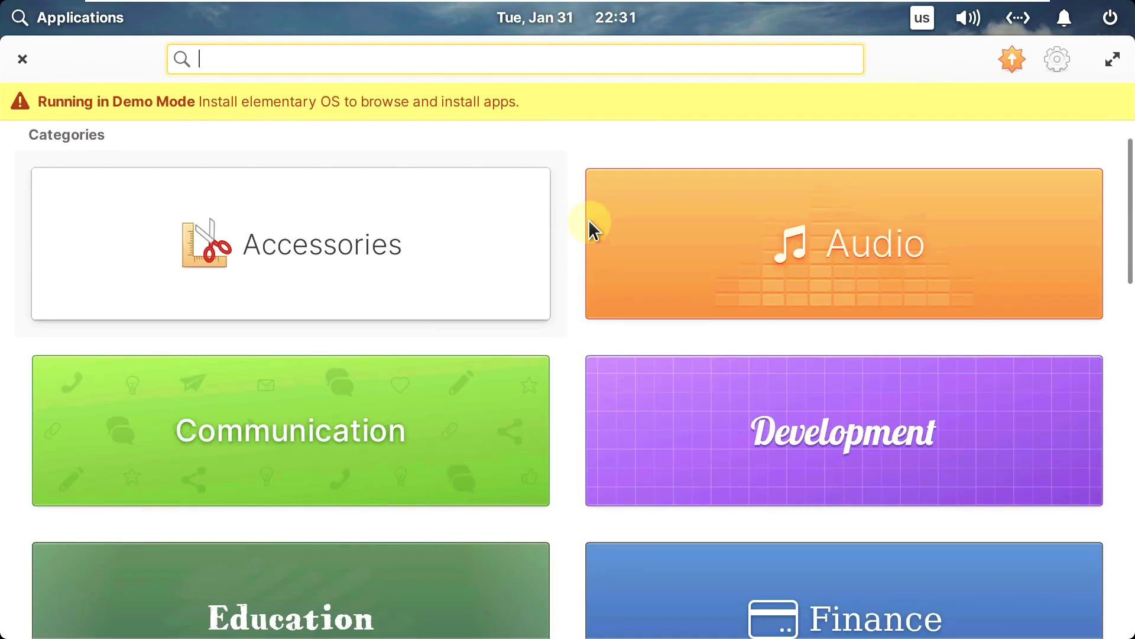
{"action": "left_click", "coordinate": [620, 222]}
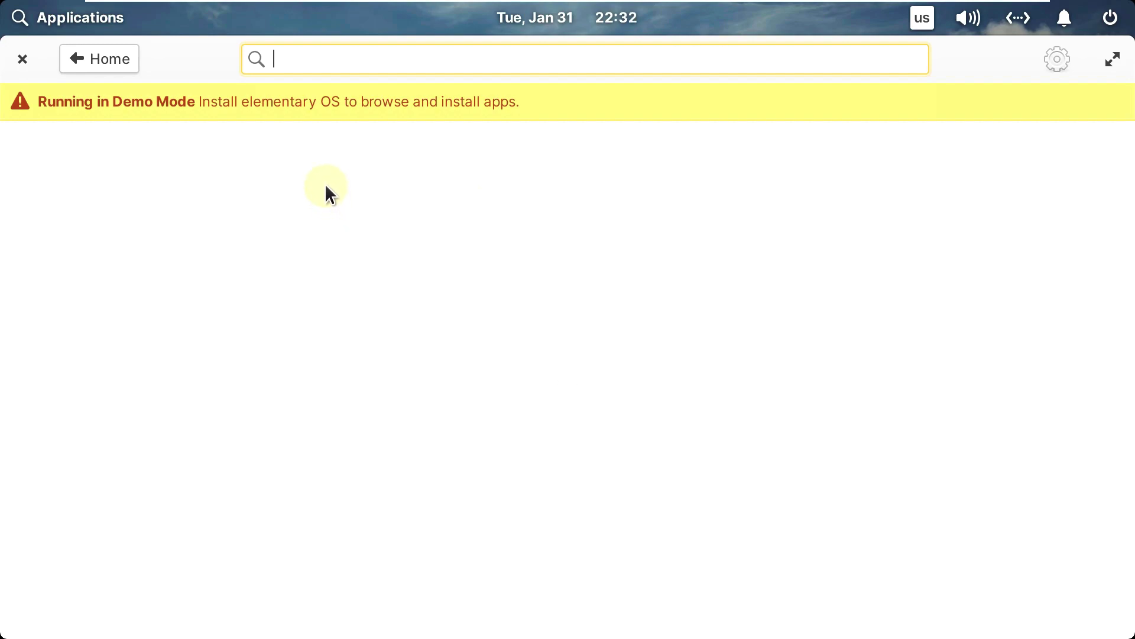
{"action": "left_click", "coordinate": [112, 58]}
Try to open the System category from the category overview
{"action": "scroll", "coordinate": [420, 296], "scroll_direction": "down", "scroll_amount": 4}
{"action": "scroll", "coordinate": [451, 303], "scroll_direction": "down", "scroll_amount": 8}
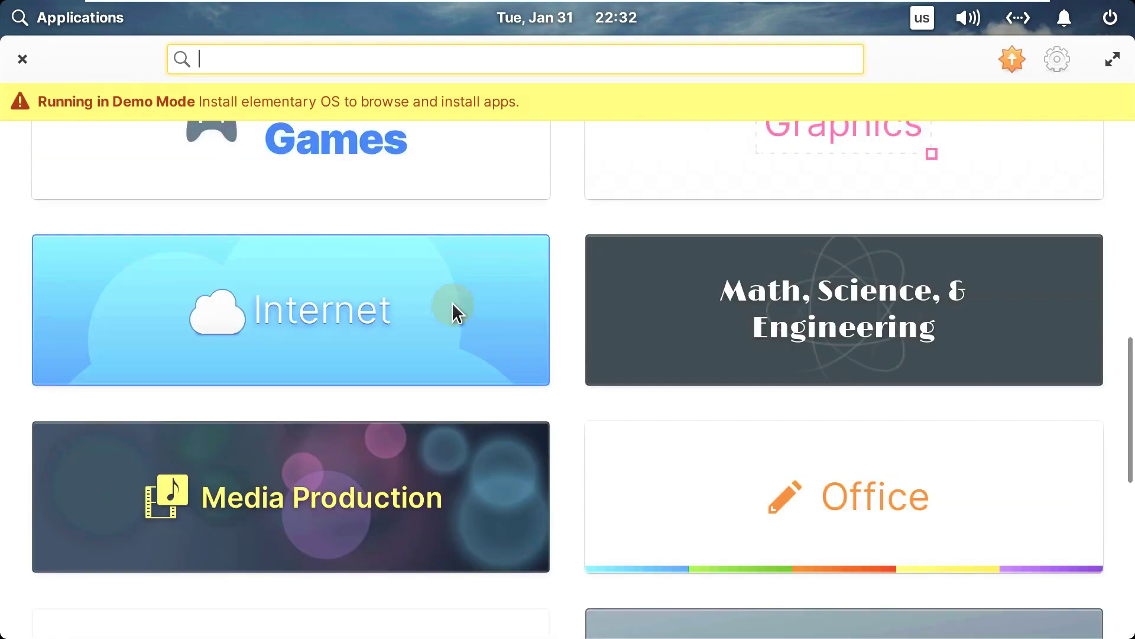
{"action": "scroll", "coordinate": [452, 303], "scroll_direction": "down", "scroll_amount": 5}
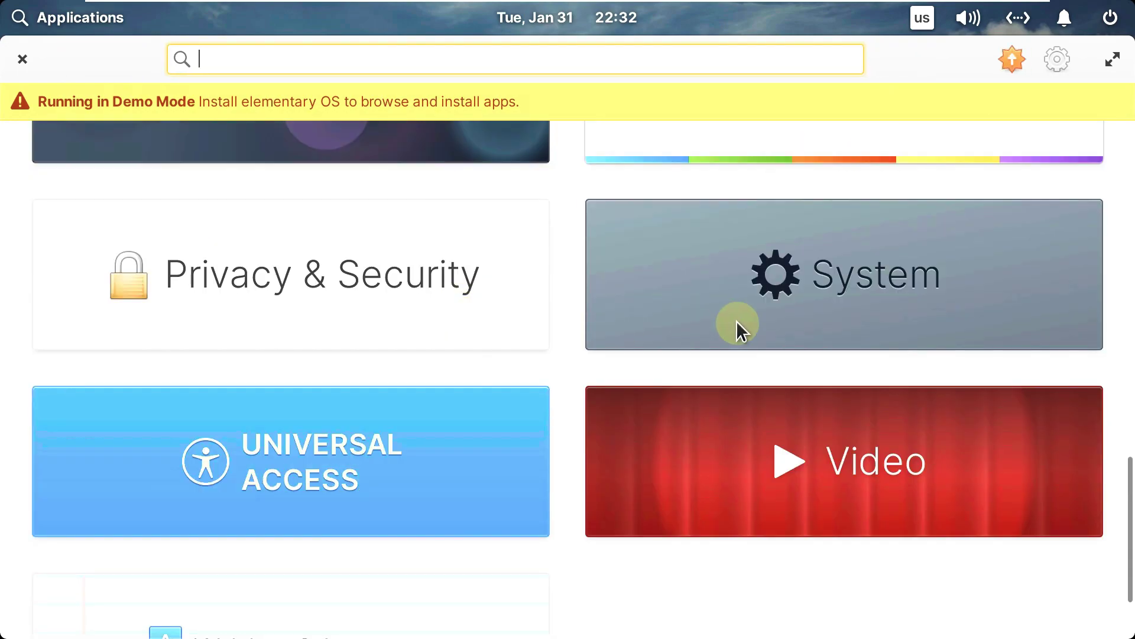
{"action": "left_click", "coordinate": [736, 323]}
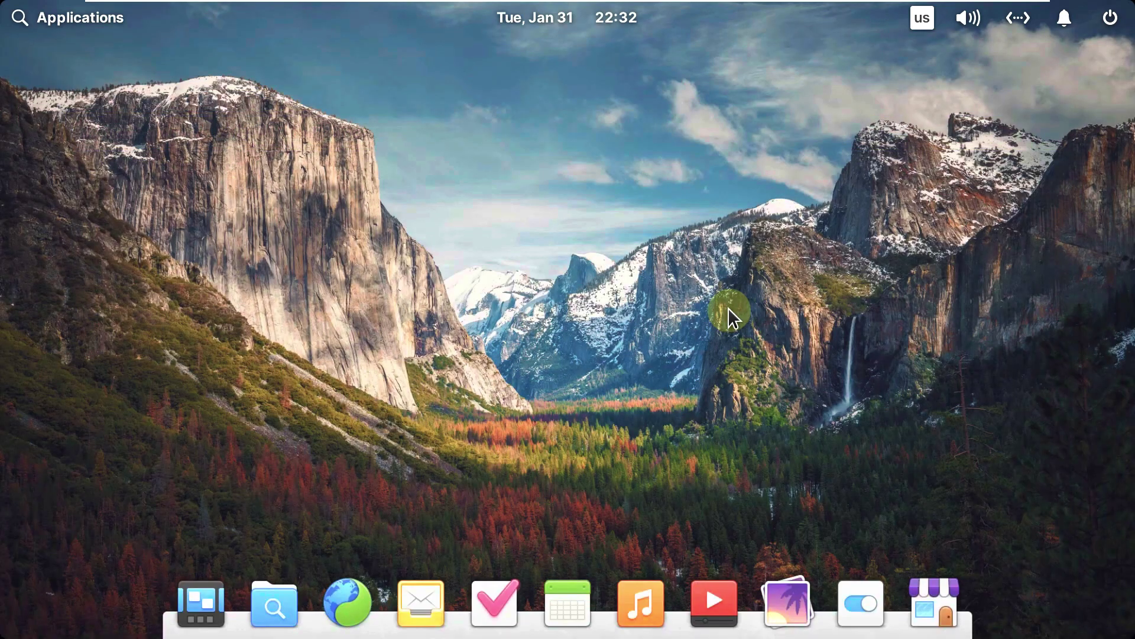
Reopen AppCenter and try again to open the System category
{"action": "left_click", "coordinate": [937, 585]}
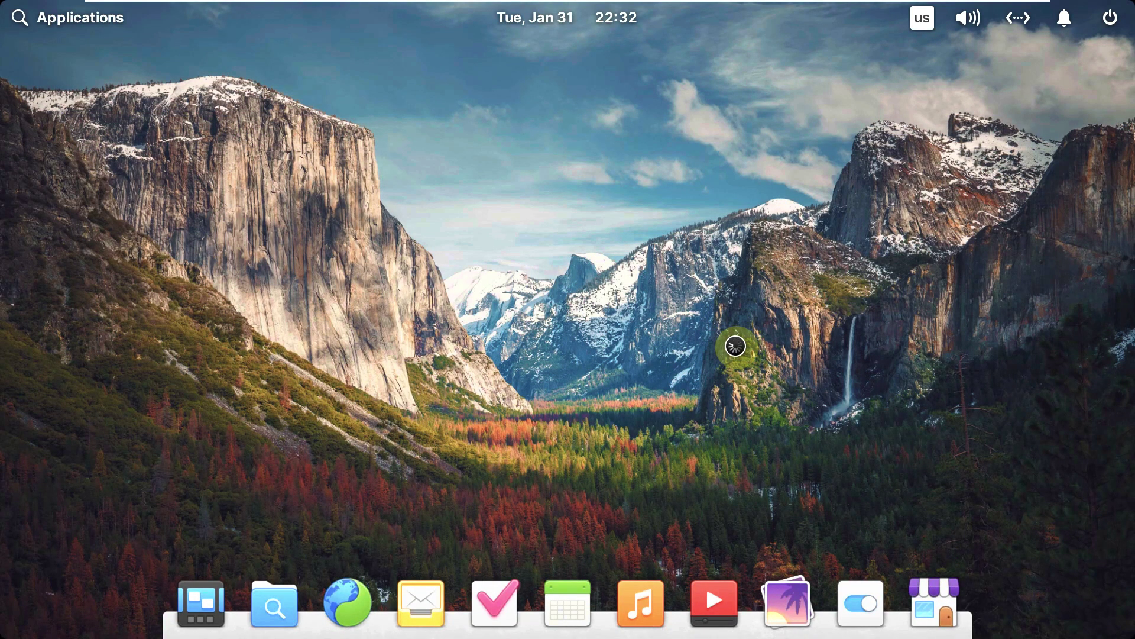
{"action": "scroll", "coordinate": [711, 323], "scroll_direction": "down", "scroll_amount": 5}
{"action": "scroll", "coordinate": [709, 316], "scroll_direction": "down", "scroll_amount": 10}
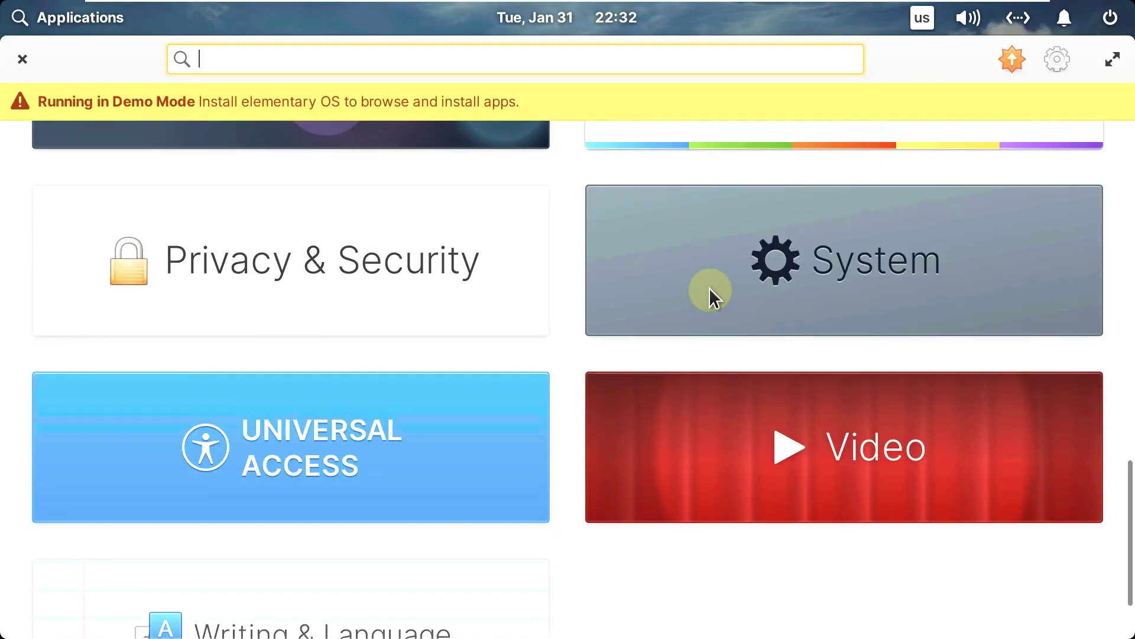
{"action": "left_click", "coordinate": [711, 289]}
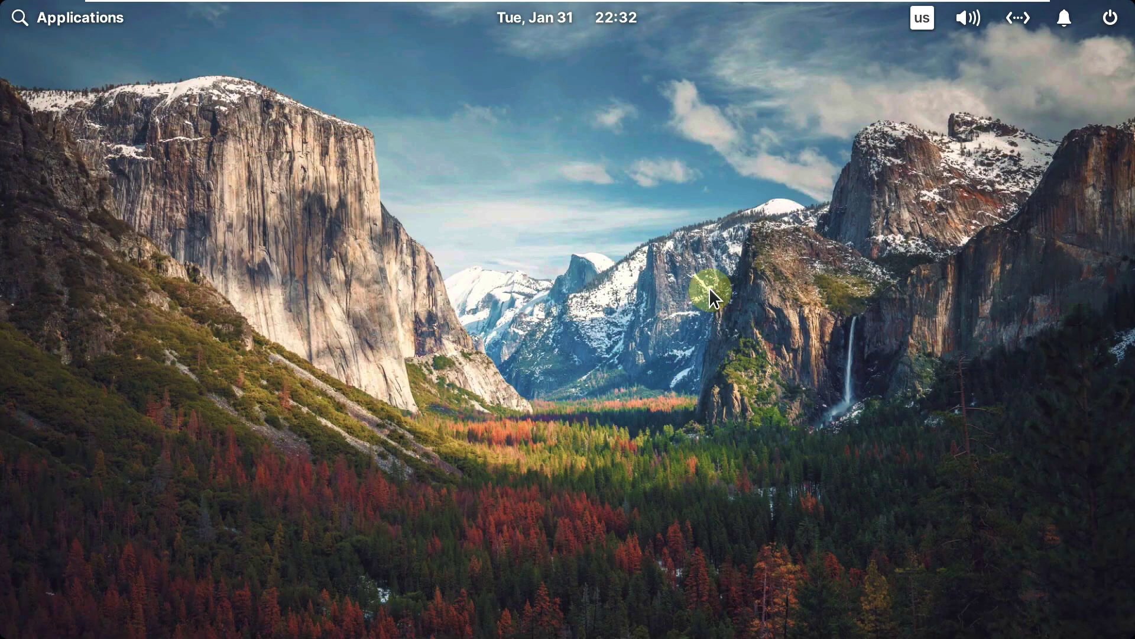
Reopen AppCenter and open the Privacy & Security category
{"action": "left_click", "coordinate": [938, 584]}
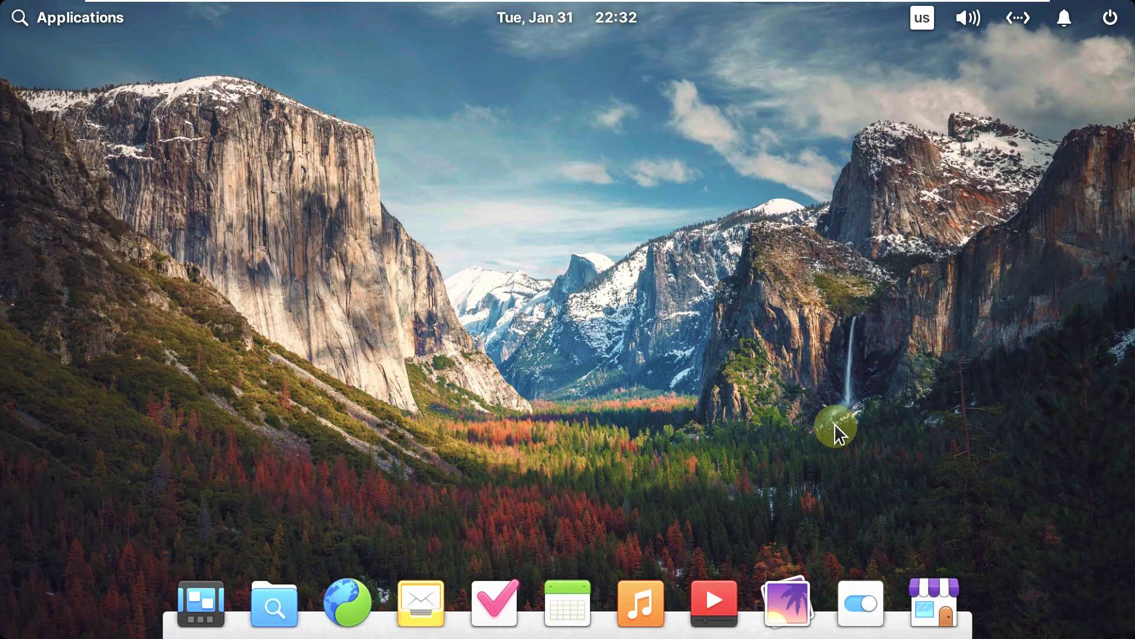
{"action": "scroll", "coordinate": [229, 347], "scroll_direction": "down", "scroll_amount": 15}
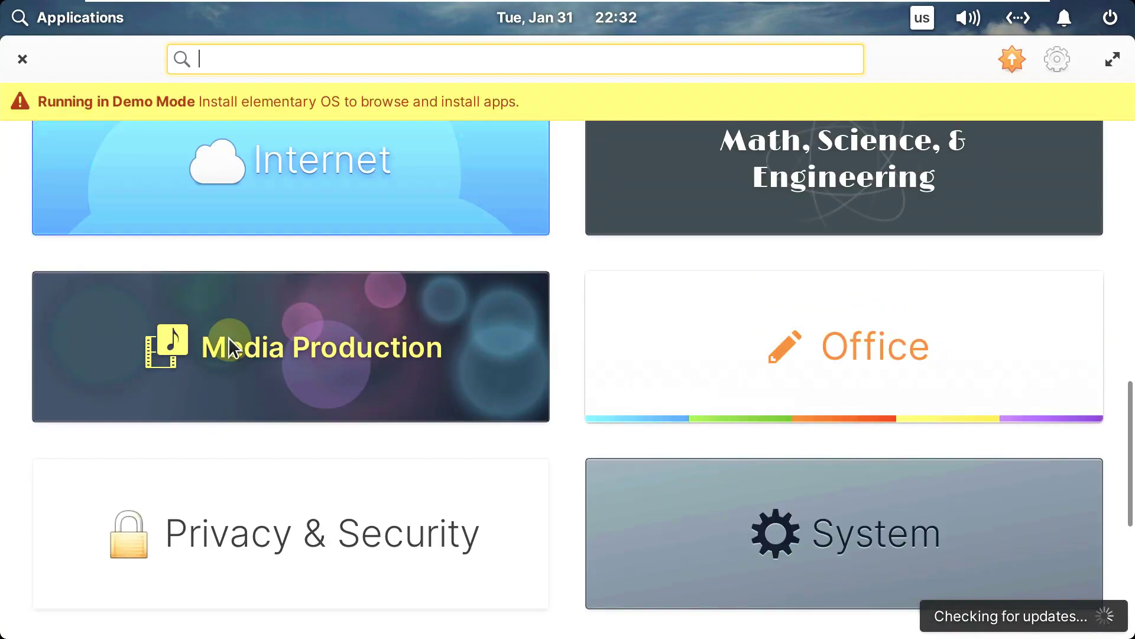
{"action": "scroll", "coordinate": [229, 342], "scroll_direction": "down", "scroll_amount": 5}
{"action": "left_click", "coordinate": [243, 263]}
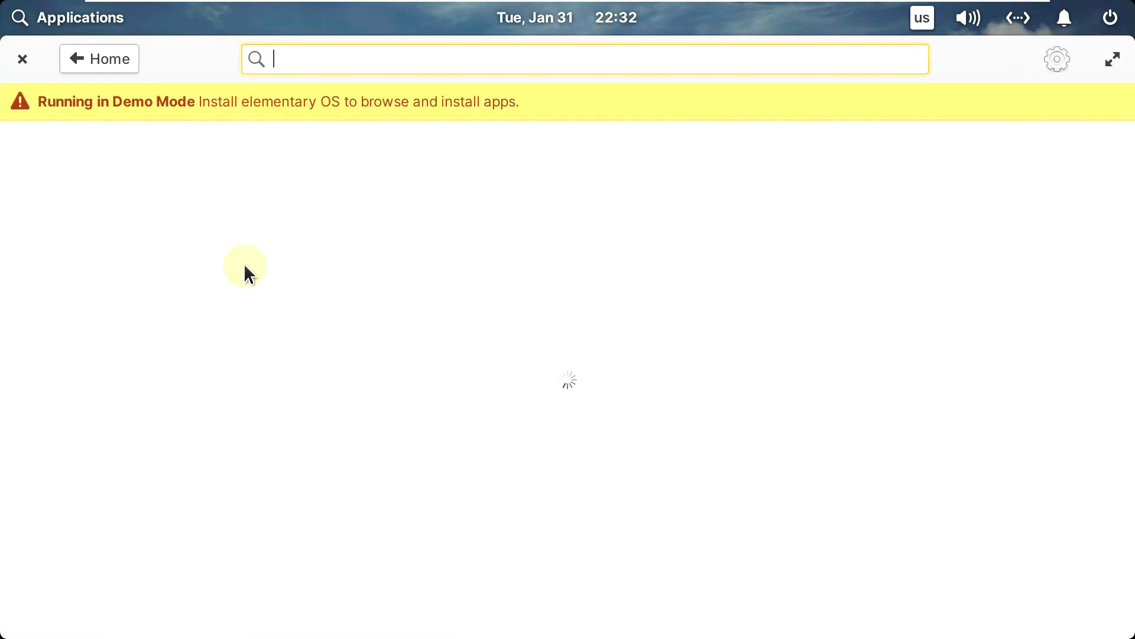
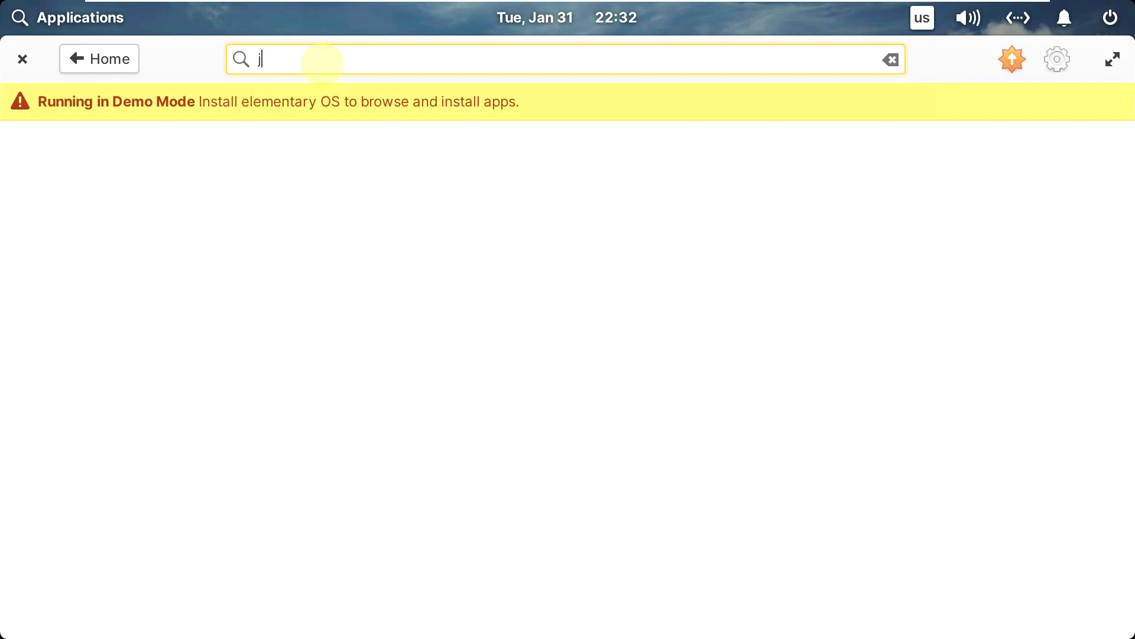
Try app searches for "lib" and "li", and replace them with a search for "h"
{"action": "type", "text": "h"}
{"action": "key", "text": "BackSpace"}
{"action": "type", "text": "lib"}
{"action": "key", "text": "BackSpace"}
{"action": "key", "text": "BackSpace"}
{"action": "key", "text": "BackSpace"}
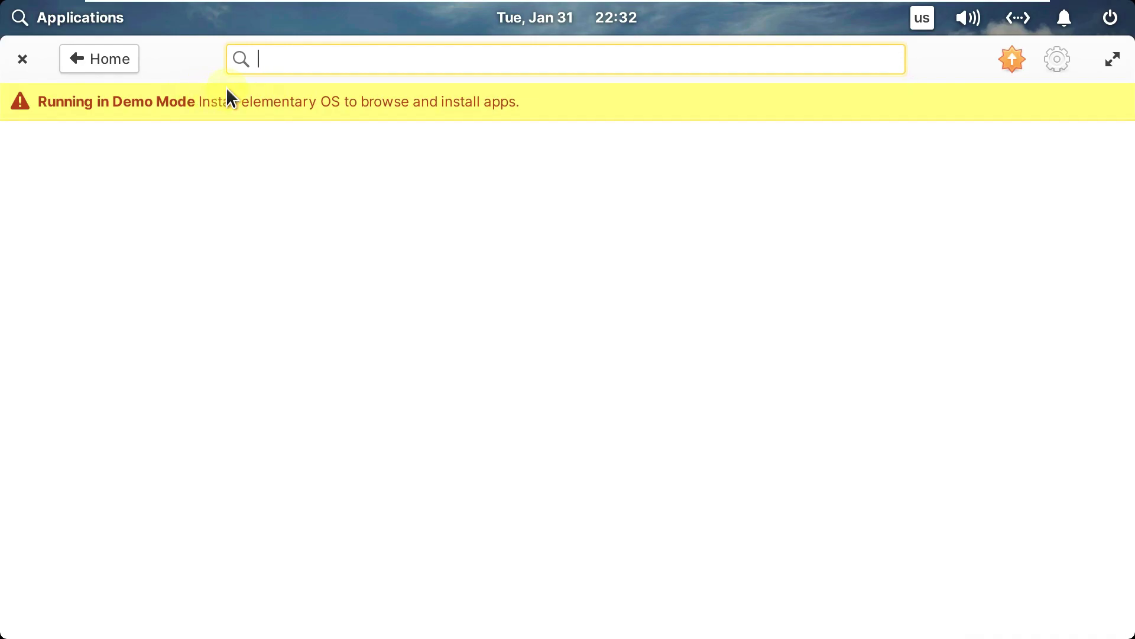
{"action": "type", "text": "li"}
{"action": "key", "text": "BackSpace"}
{"action": "key", "text": "BackSpace"}
{"action": "key", "text": "BackSpace"}
{"action": "type", "text": "h"}
Open the overview of app updates and installed apps and look through its list
{"action": "left_click", "coordinate": [1018, 55]}
{"action": "scroll", "coordinate": [307, 296], "scroll_direction": "down", "scroll_amount": 15}
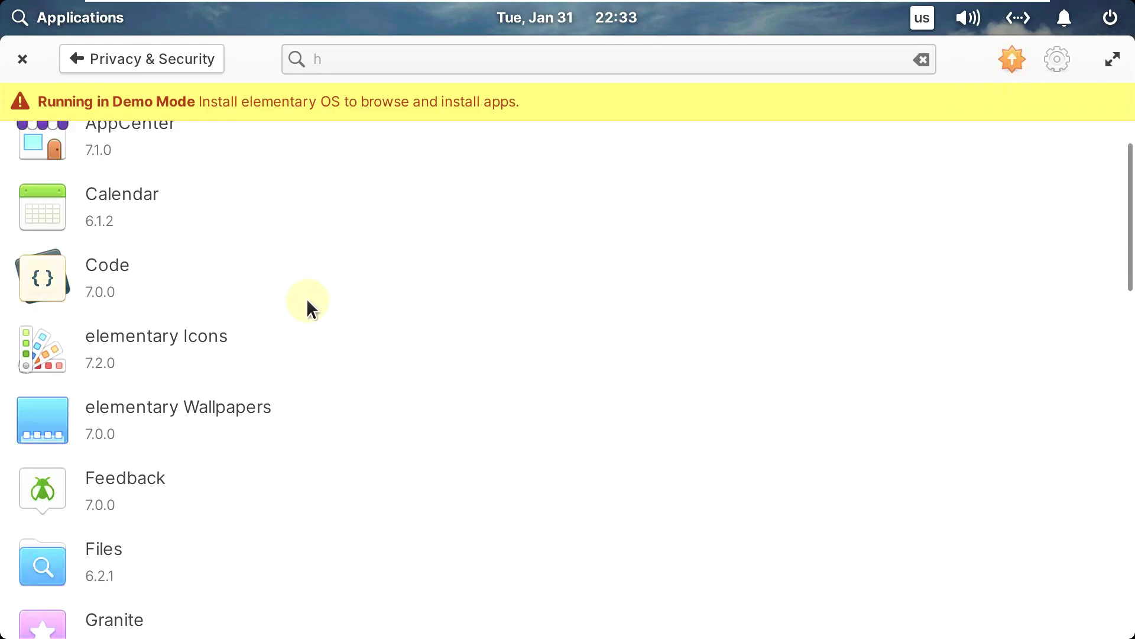
Look through the installed apps list, read the details page of Sideload and close AppCenter
{"action": "scroll", "coordinate": [307, 301], "scroll_direction": "down", "scroll_amount": 5}
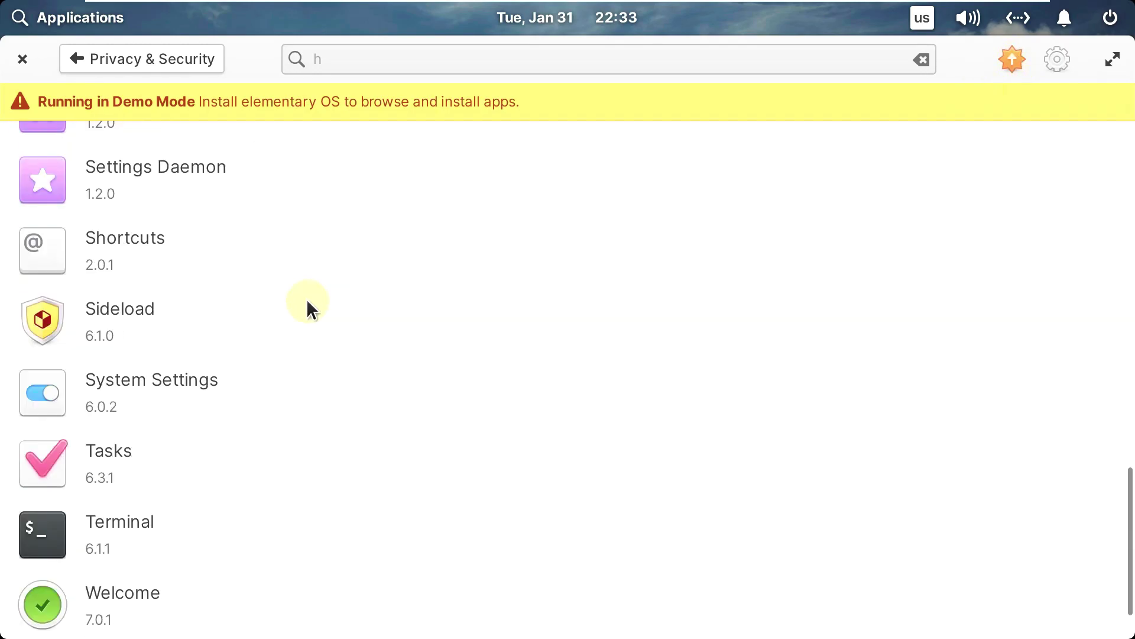
{"action": "scroll", "coordinate": [307, 302], "scroll_direction": "down", "scroll_amount": 2}
{"action": "scroll", "coordinate": [299, 385], "scroll_direction": "up", "scroll_amount": 10}
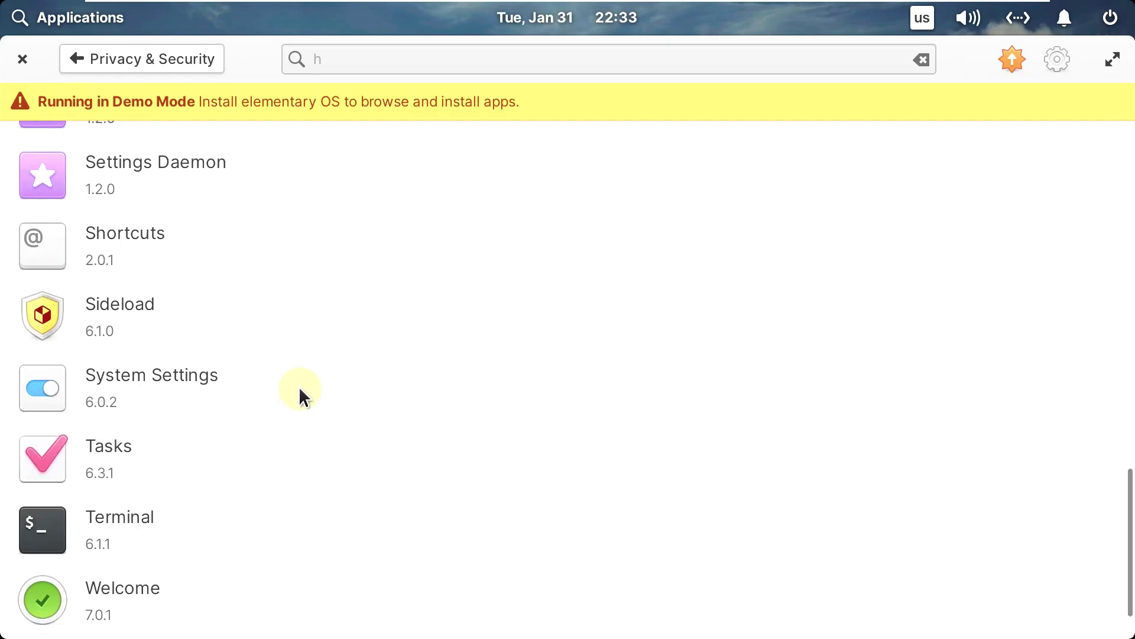
{"action": "scroll", "coordinate": [299, 385], "scroll_direction": "up", "scroll_amount": 10}
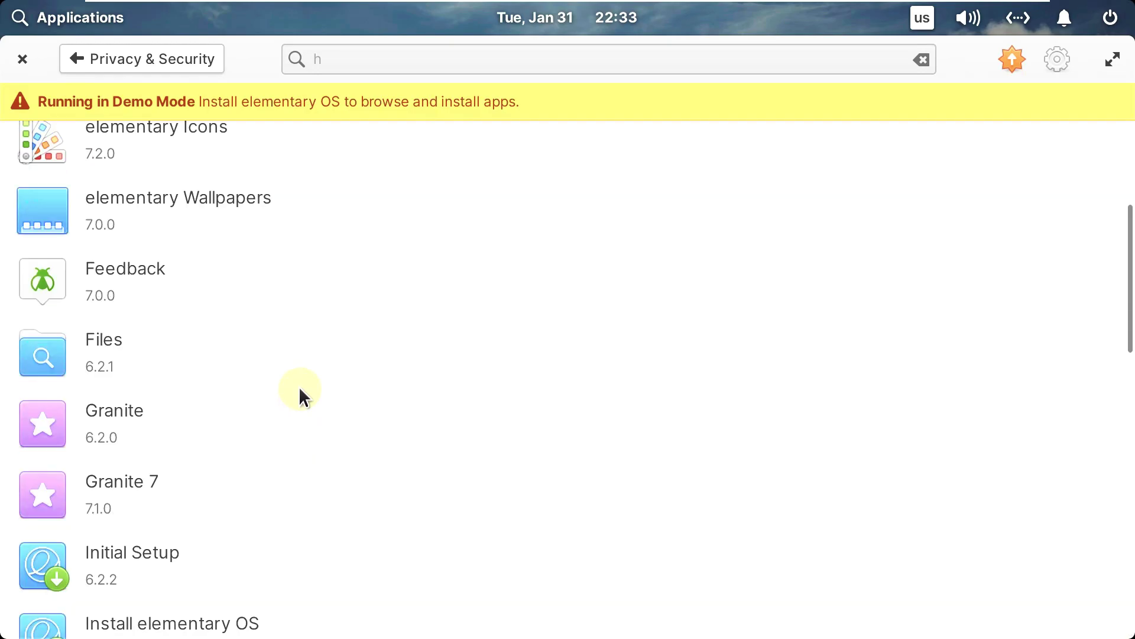
{"action": "scroll", "coordinate": [300, 386], "scroll_direction": "down", "scroll_amount": 3}
{"action": "scroll", "coordinate": [299, 386], "scroll_direction": "down", "scroll_amount": 10}
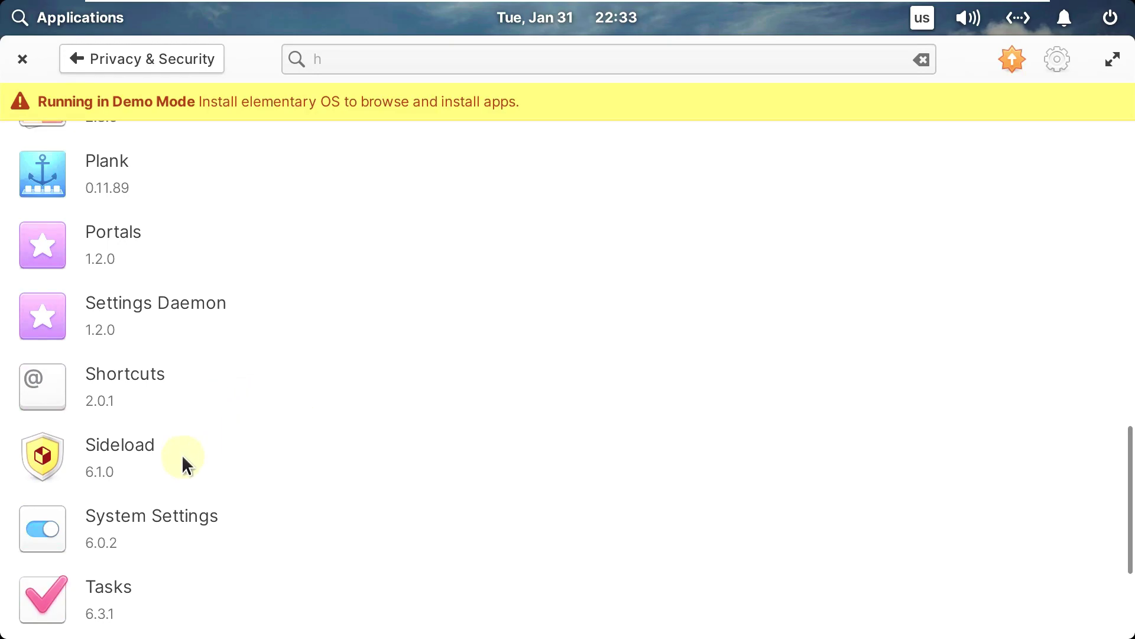
{"action": "left_click", "coordinate": [182, 454]}
{"action": "scroll", "coordinate": [432, 343], "scroll_direction": "down", "scroll_amount": 5}
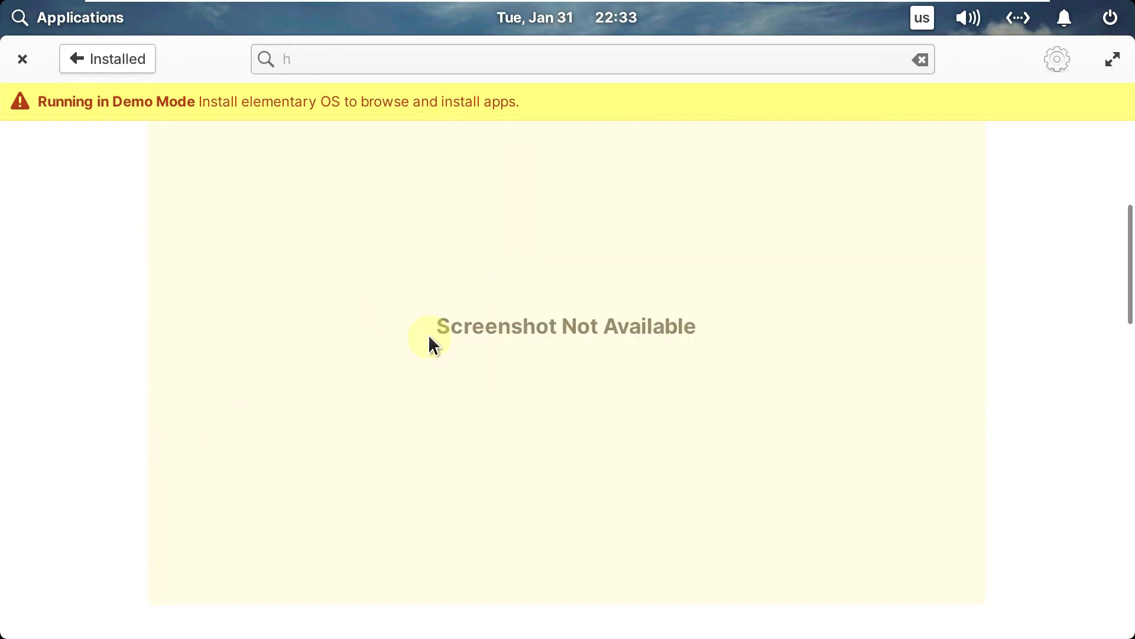
{"action": "scroll", "coordinate": [430, 337], "scroll_direction": "down", "scroll_amount": 4}
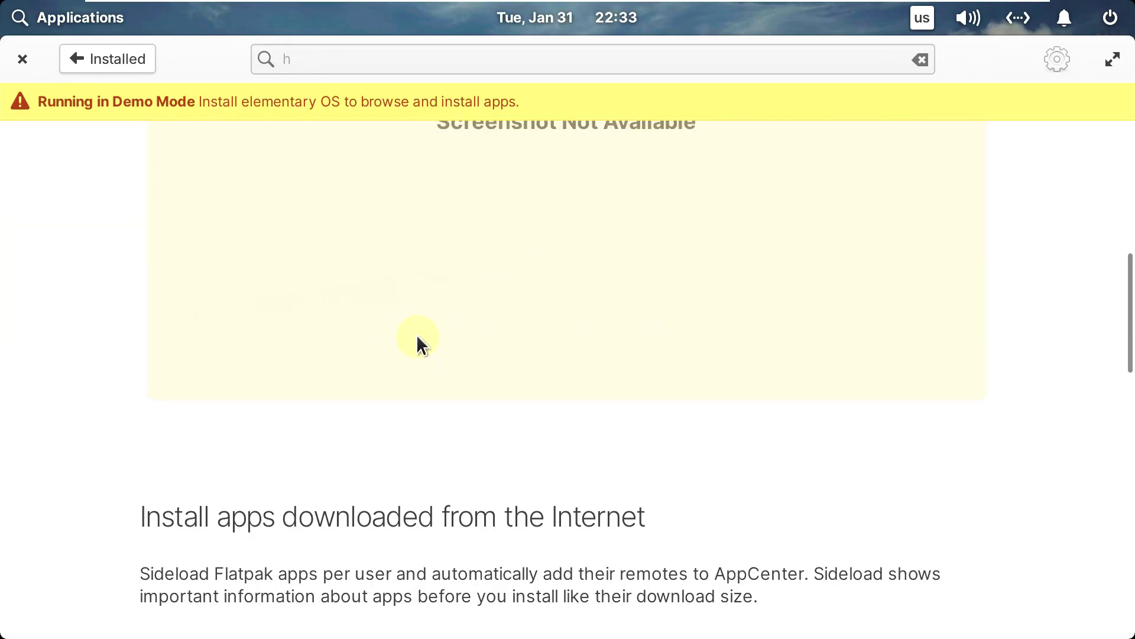
{"action": "left_click", "coordinate": [24, 59]}
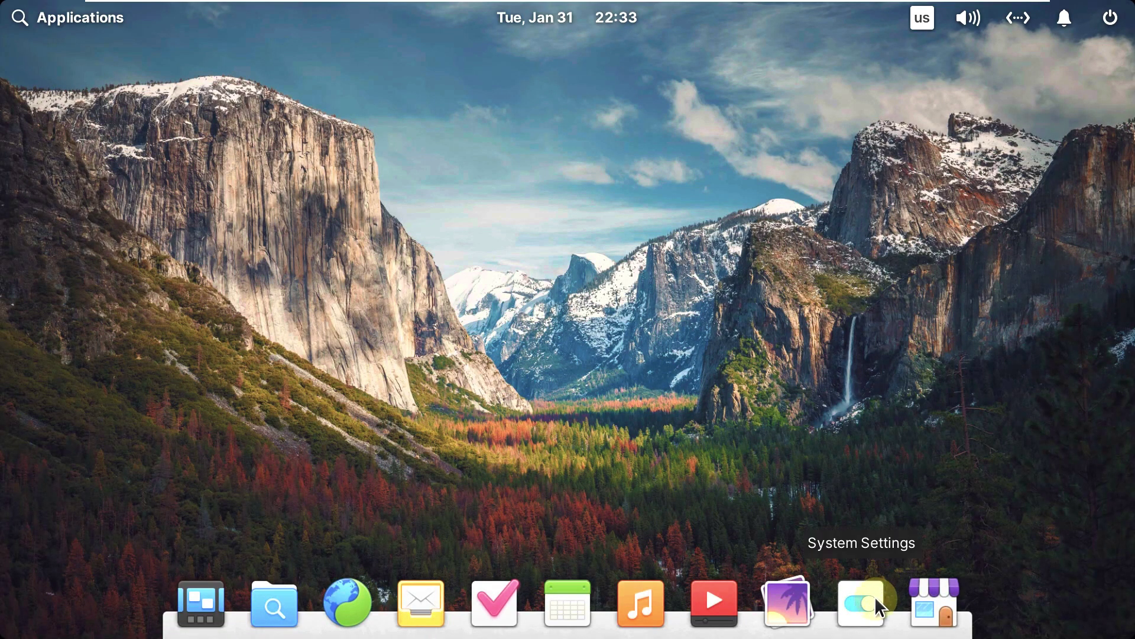
Open Photos and review the Library and Plugins sections of its preferences
{"action": "left_click", "coordinate": [789, 600]}
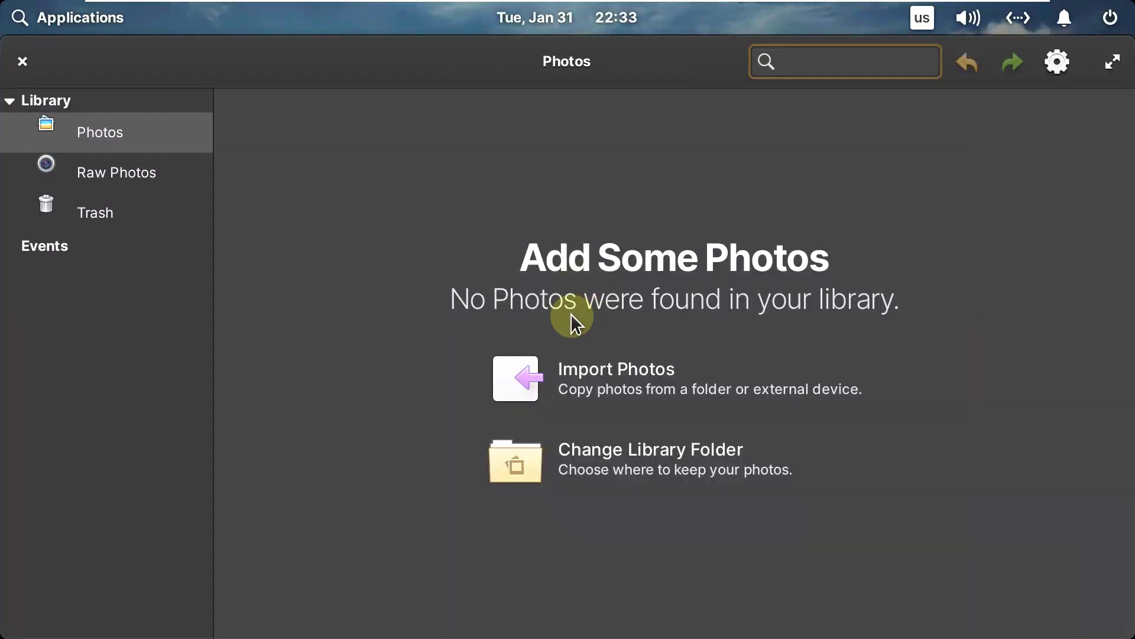
{"action": "left_click", "coordinate": [1054, 74]}
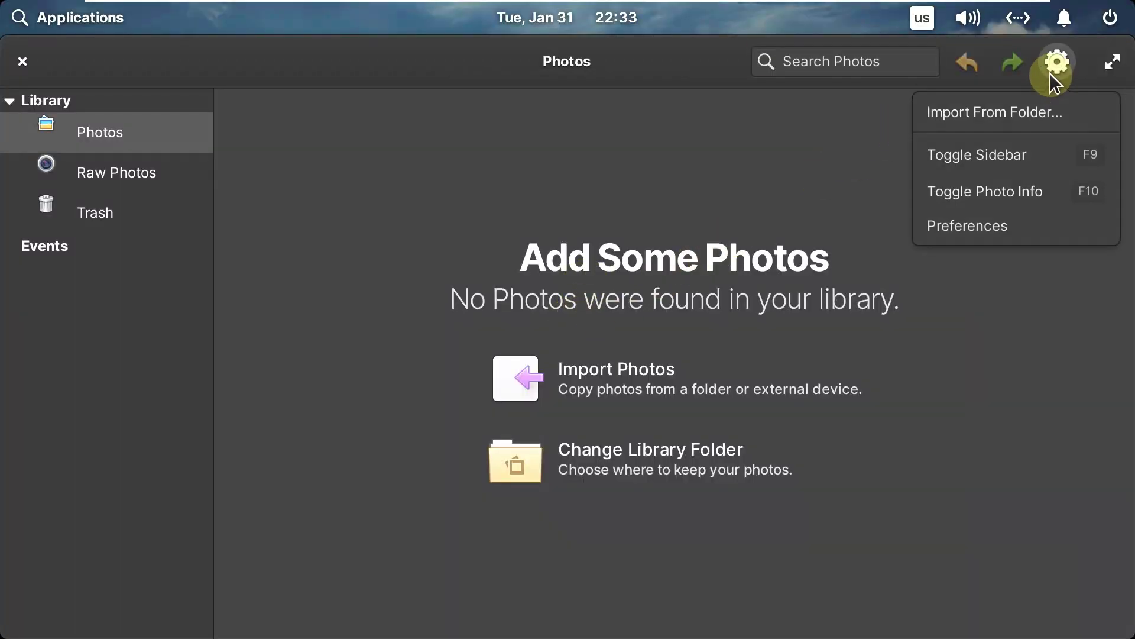
{"action": "left_click", "coordinate": [1022, 228]}
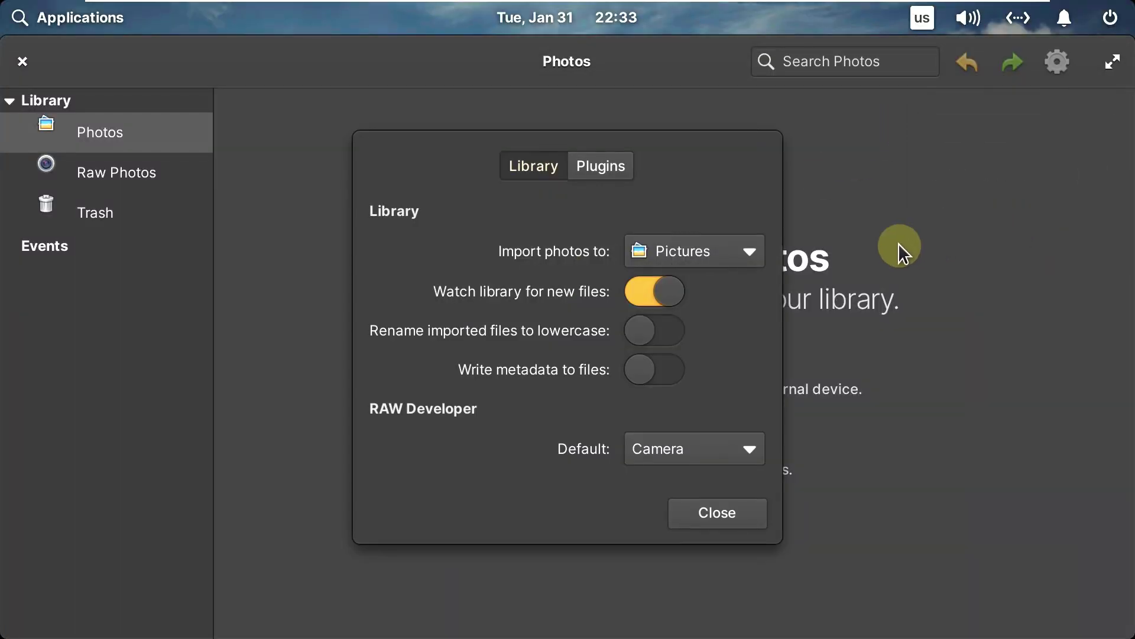
{"action": "left_click", "coordinate": [583, 166]}
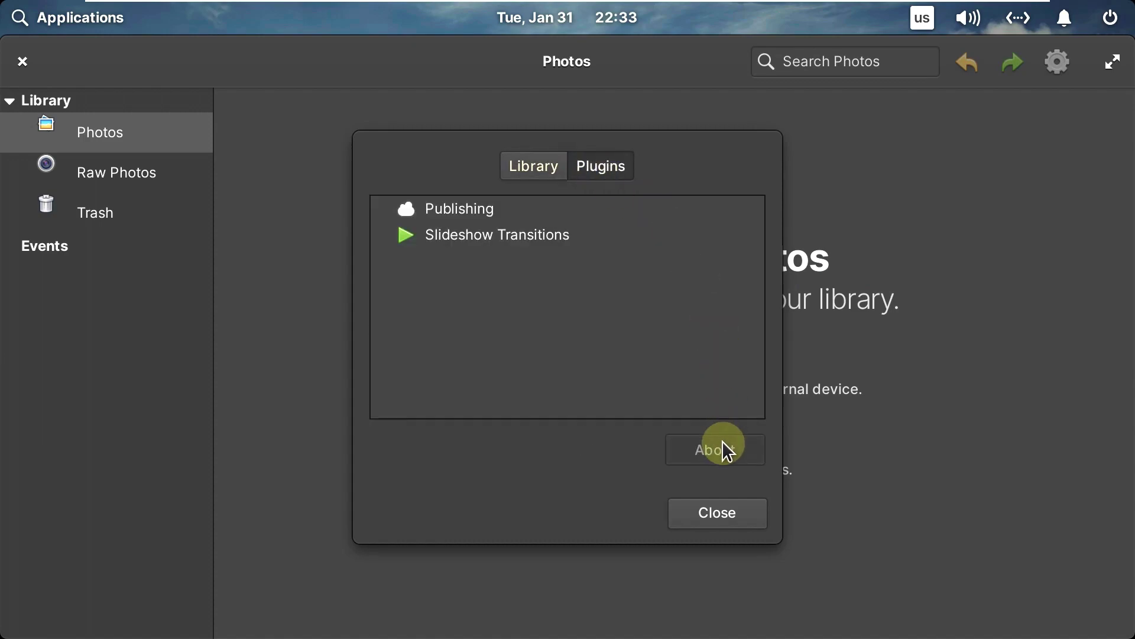
{"action": "left_click", "coordinate": [535, 168]}
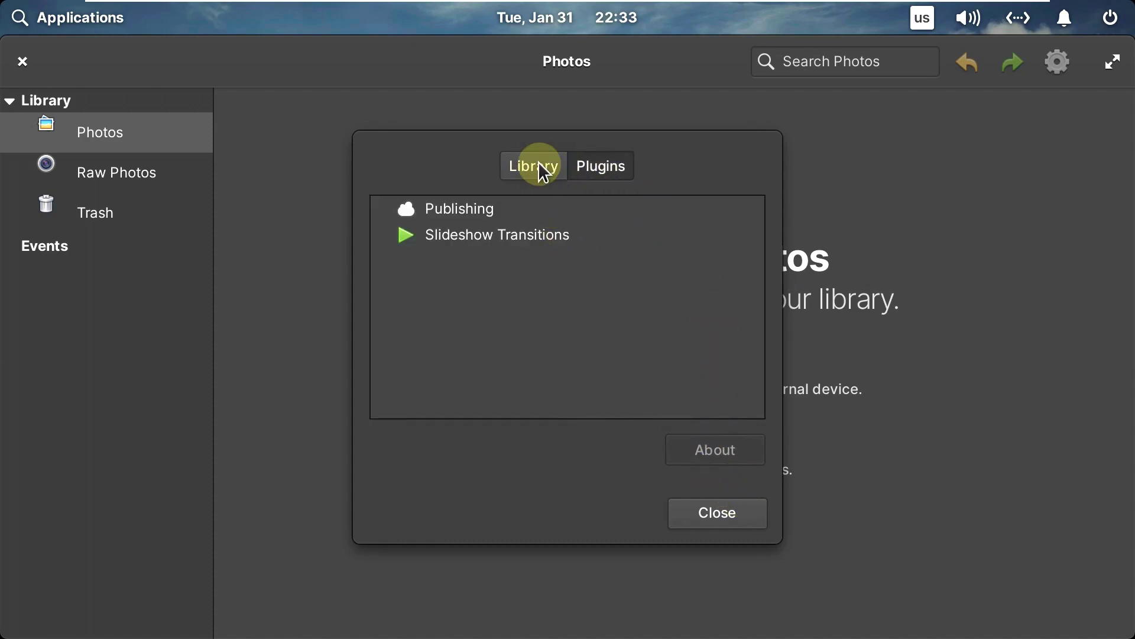
{"action": "left_click", "coordinate": [601, 173]}
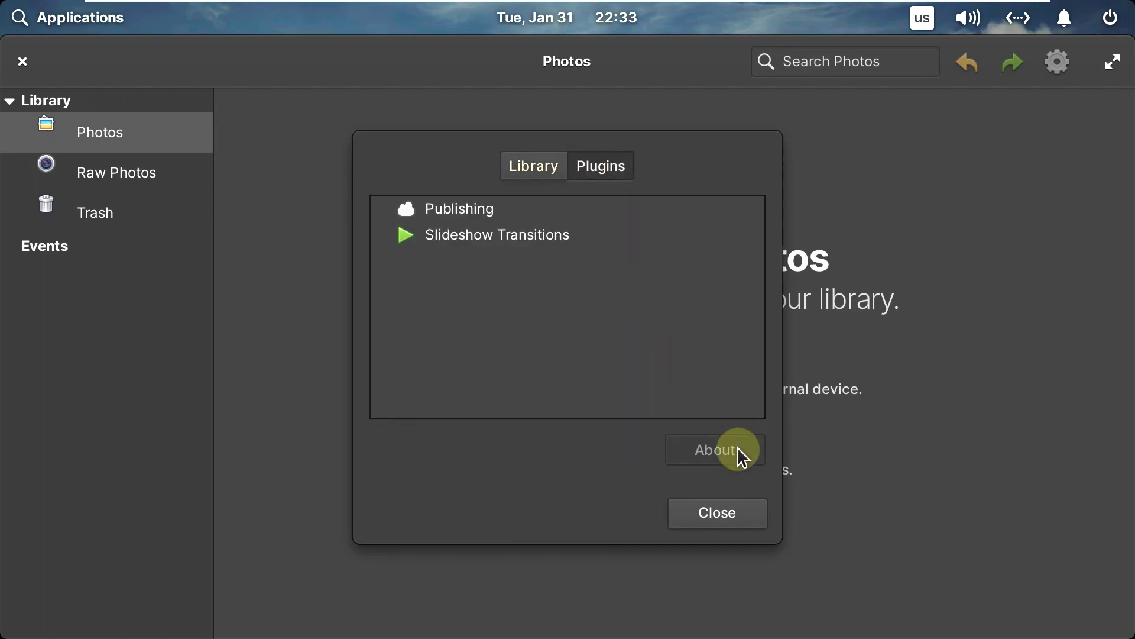
{"action": "left_click", "coordinate": [725, 521]}
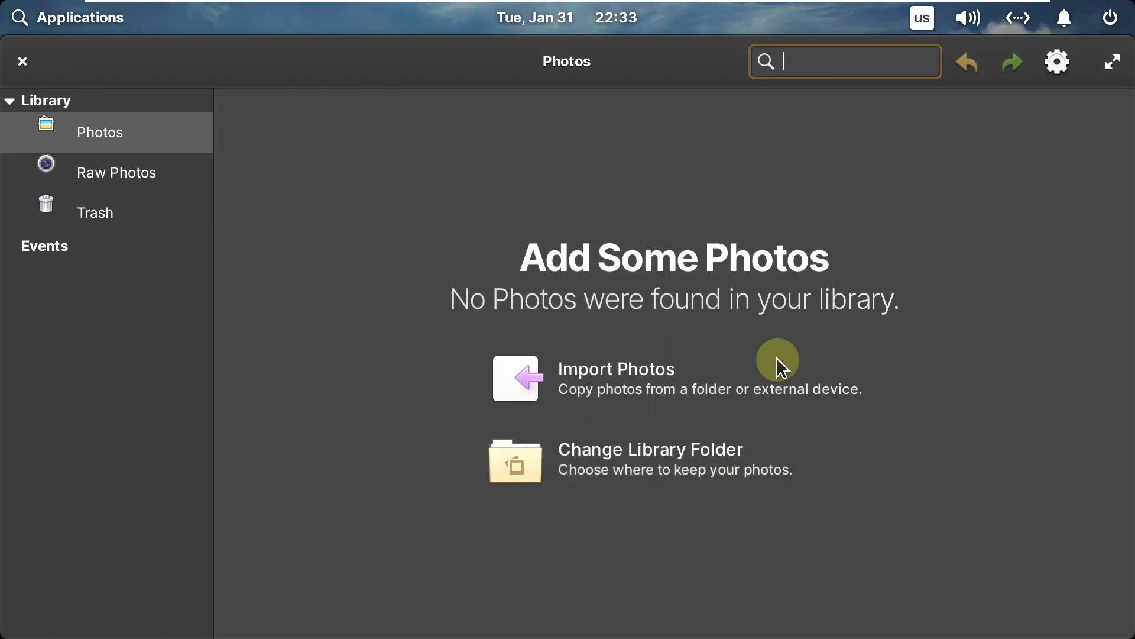
View the Raw Photos collection of the library and close Photos
{"action": "left_click", "coordinate": [95, 176]}
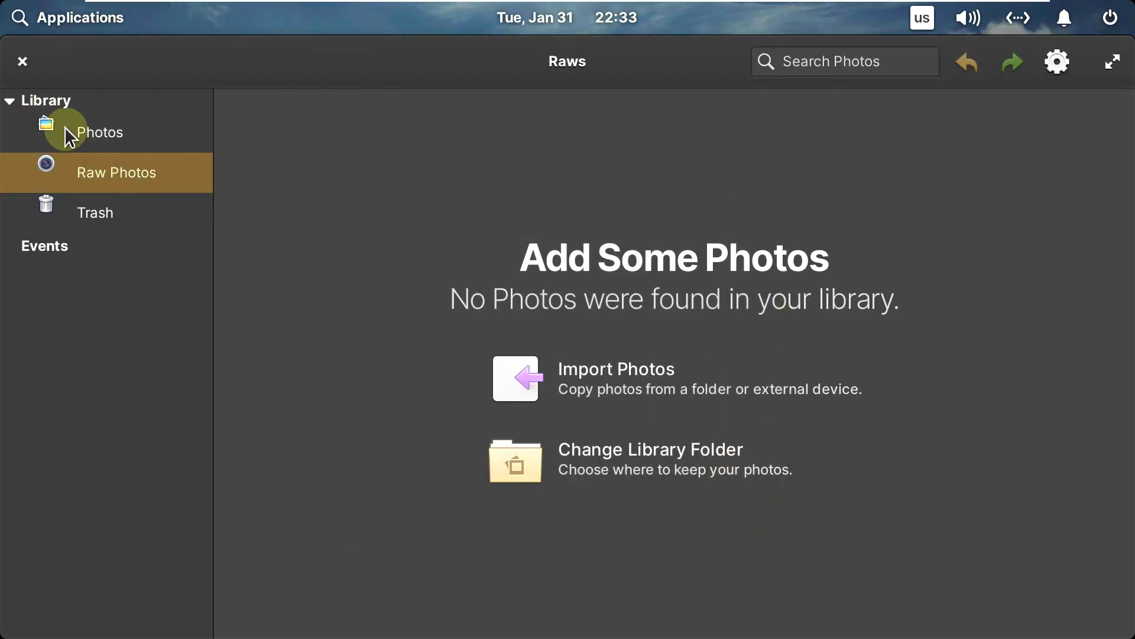
{"action": "left_click", "coordinate": [25, 59]}
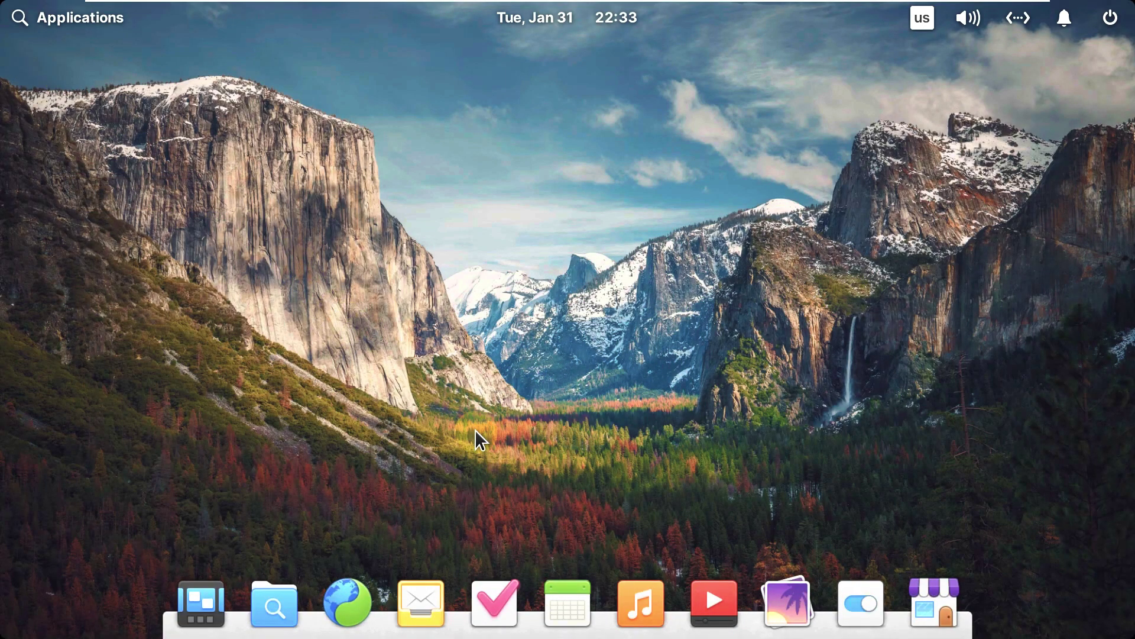
Open Videos, check the file type filter choices for opening a saved file, and close the app without choosing one
{"action": "left_click", "coordinate": [725, 599]}
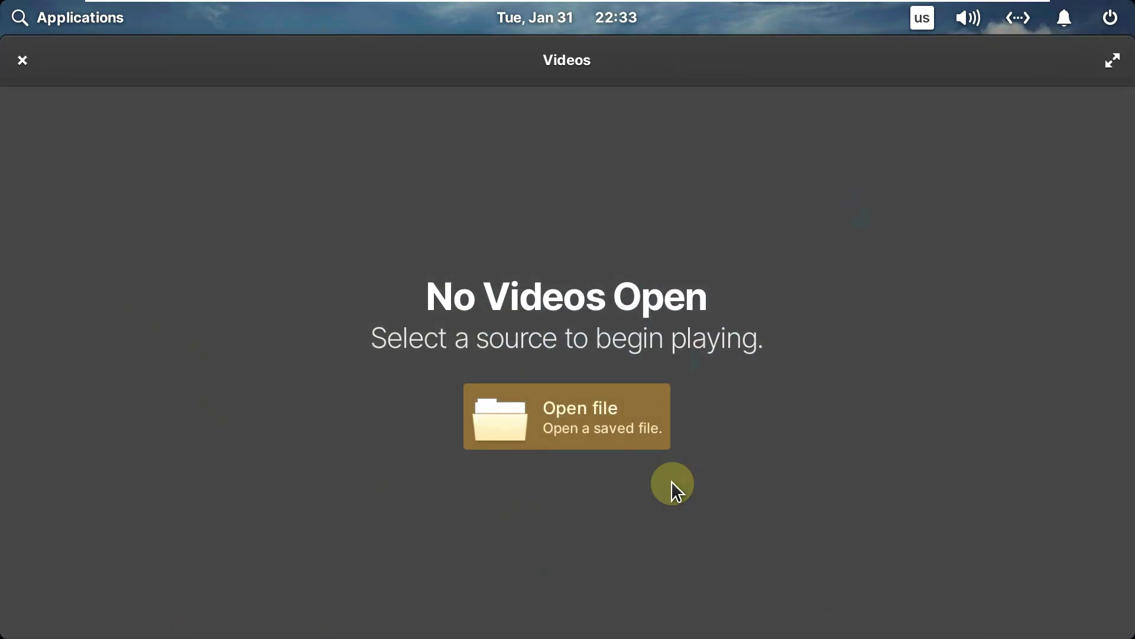
{"action": "left_click", "coordinate": [642, 436]}
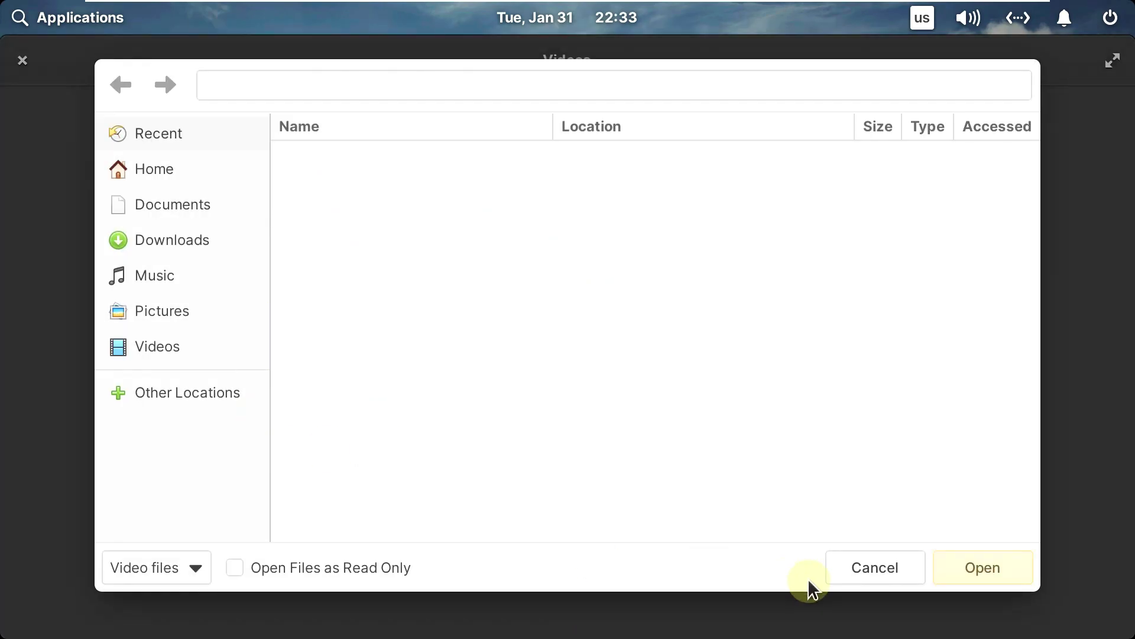
{"action": "left_click", "coordinate": [207, 568]}
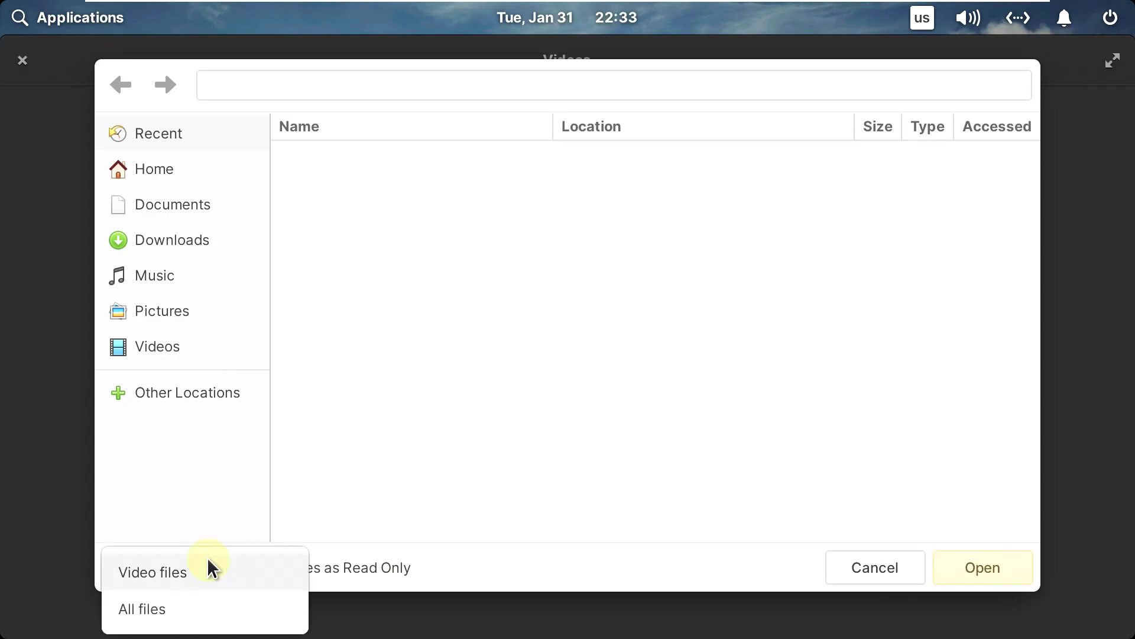
{"action": "left_click", "coordinate": [881, 575]}
{"action": "left_click", "coordinate": [880, 573]}
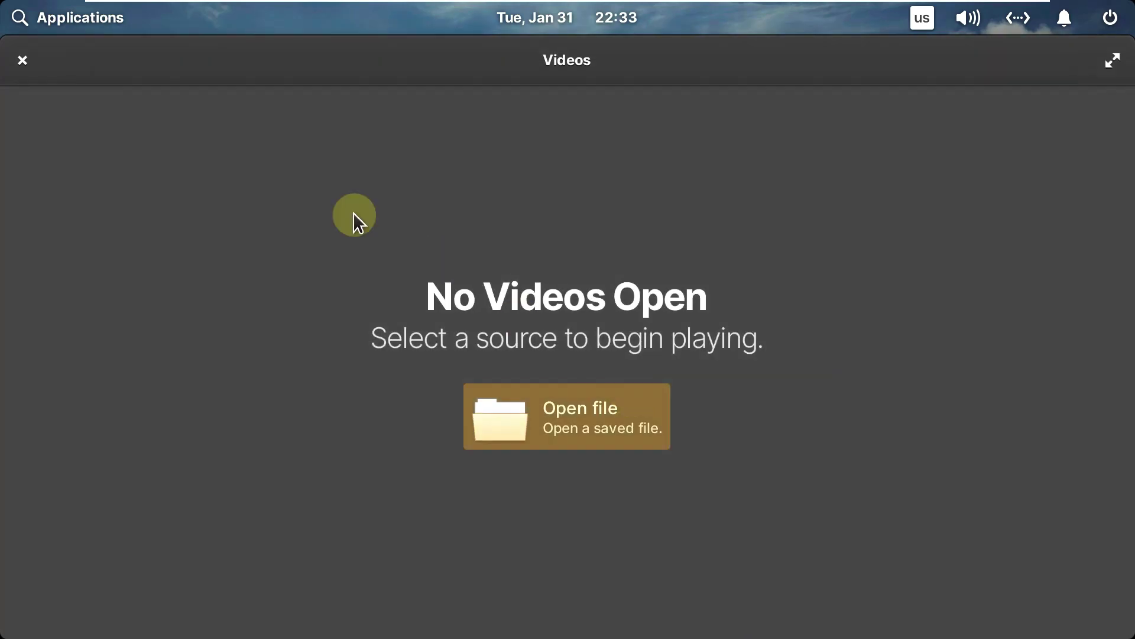
{"action": "left_click", "coordinate": [22, 64]}
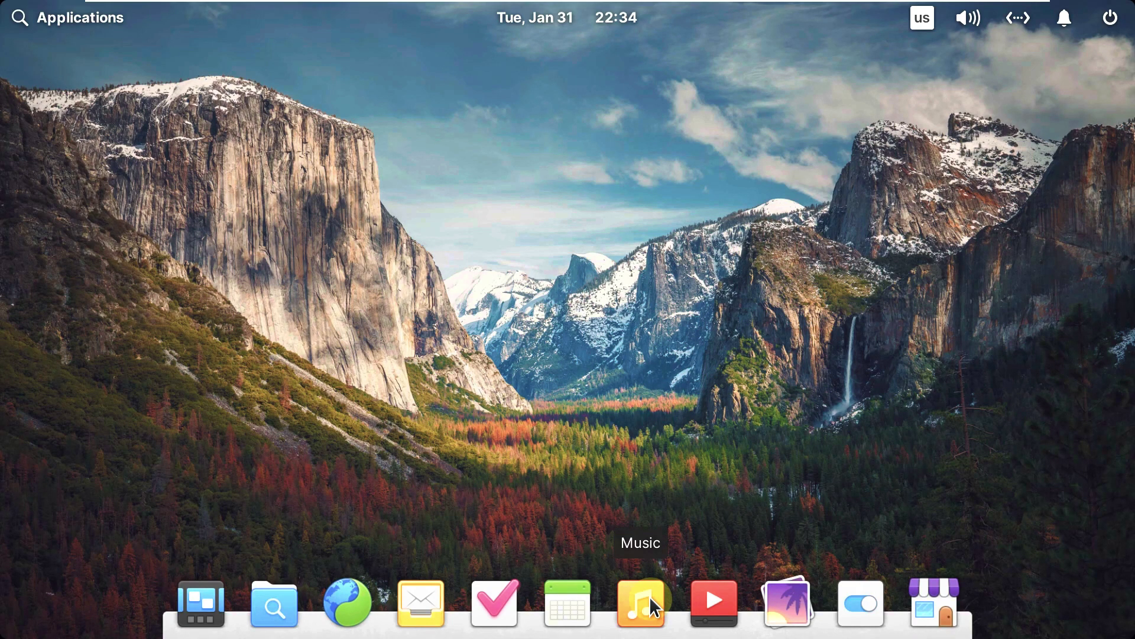
Open Calendar, view its calendar list and import and account options, and close it
{"action": "left_click", "coordinate": [575, 598]}
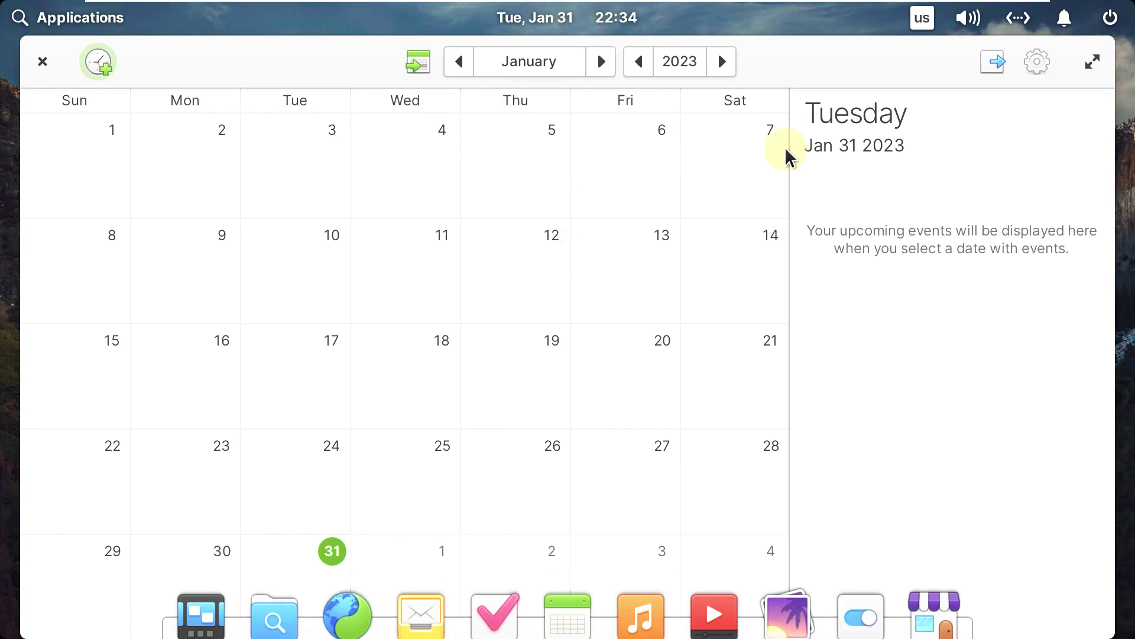
{"action": "left_click", "coordinate": [1033, 64]}
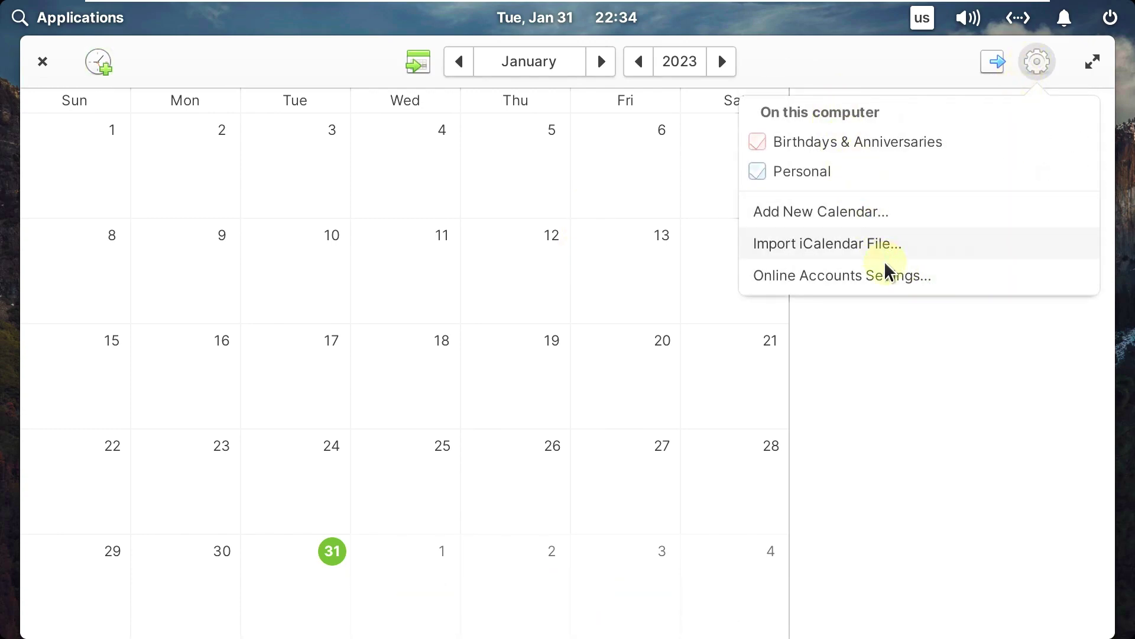
{"action": "left_click", "coordinate": [912, 380]}
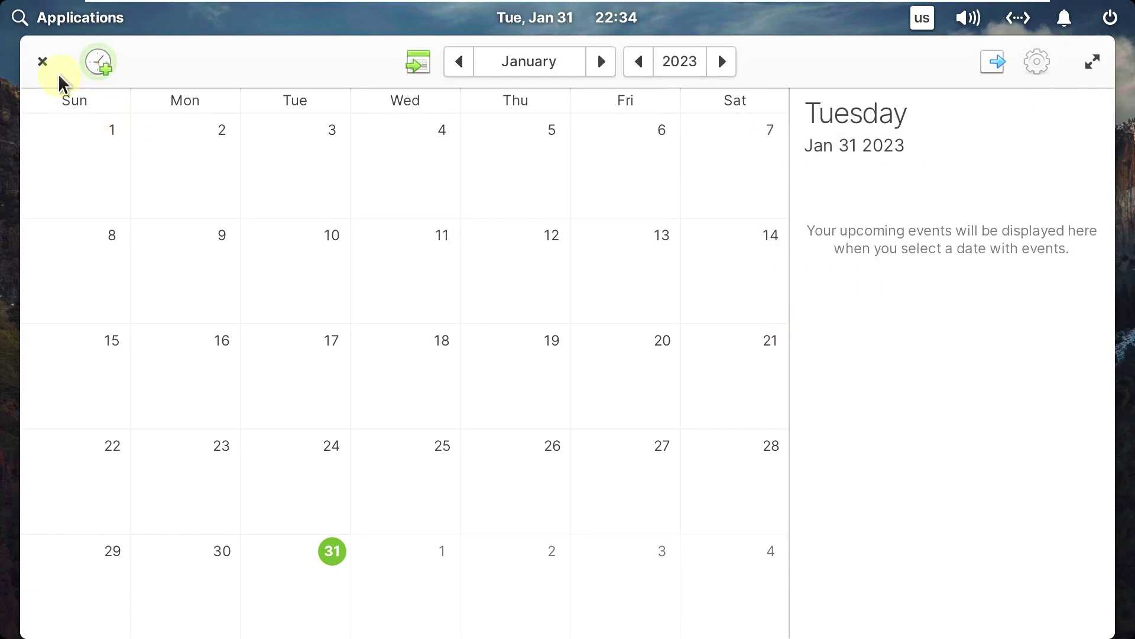
{"action": "left_click", "coordinate": [42, 62]}
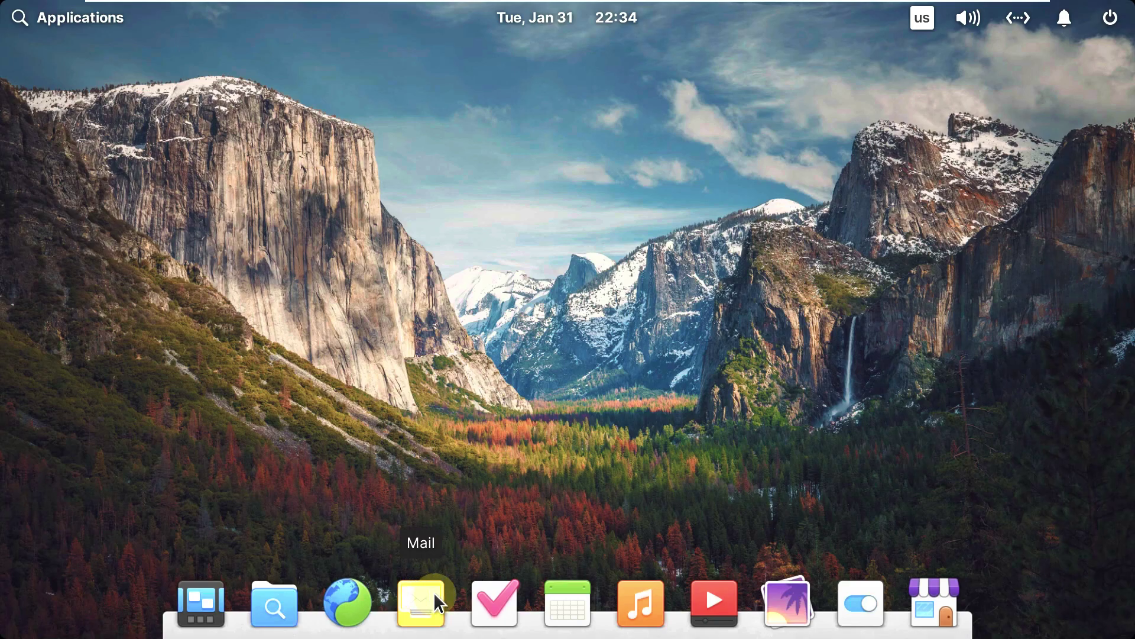
Open Tasks and set the colour of the Personal list to teal
{"action": "left_click", "coordinate": [486, 594]}
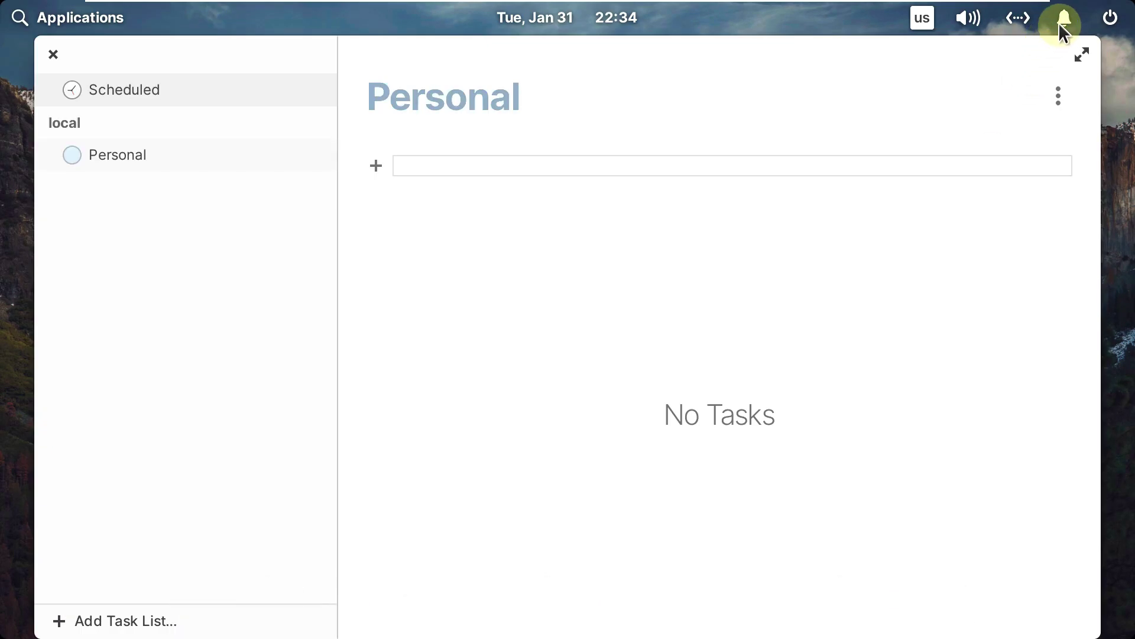
{"action": "left_click", "coordinate": [1110, 19]}
{"action": "left_click", "coordinate": [956, 416]}
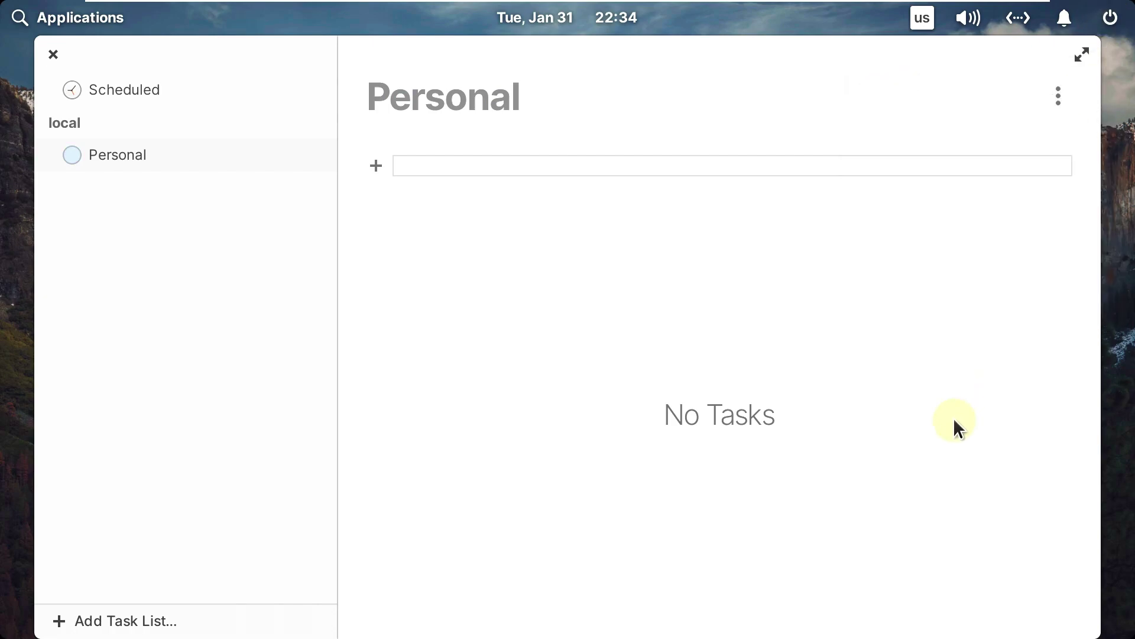
{"action": "left_click", "coordinate": [1060, 100]}
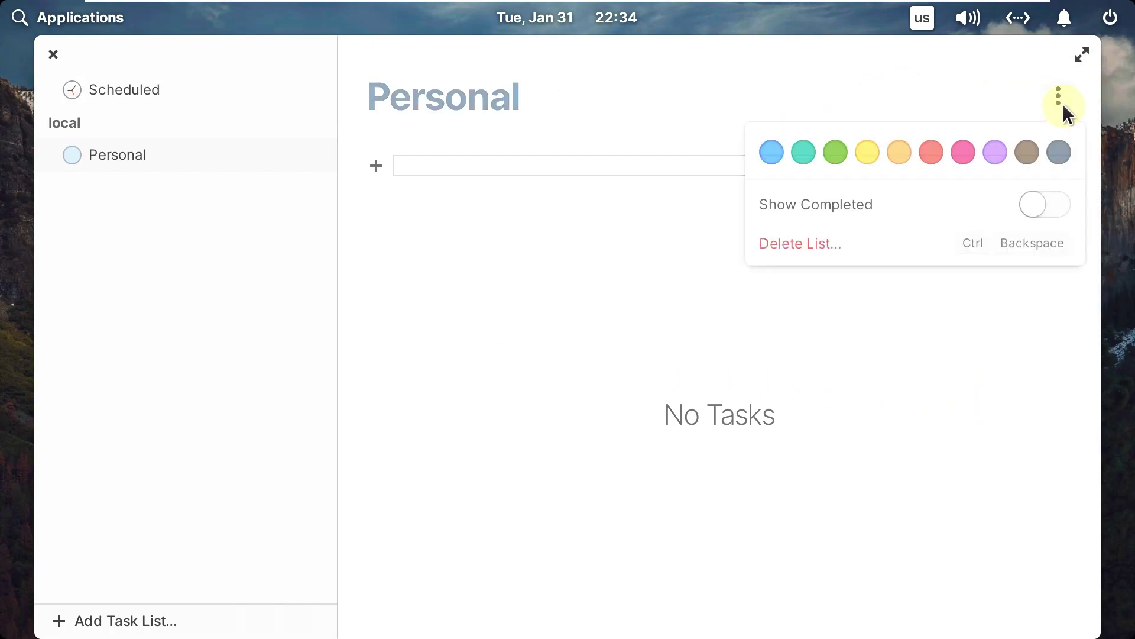
{"action": "left_click", "coordinate": [814, 160]}
{"action": "left_click", "coordinate": [853, 326]}
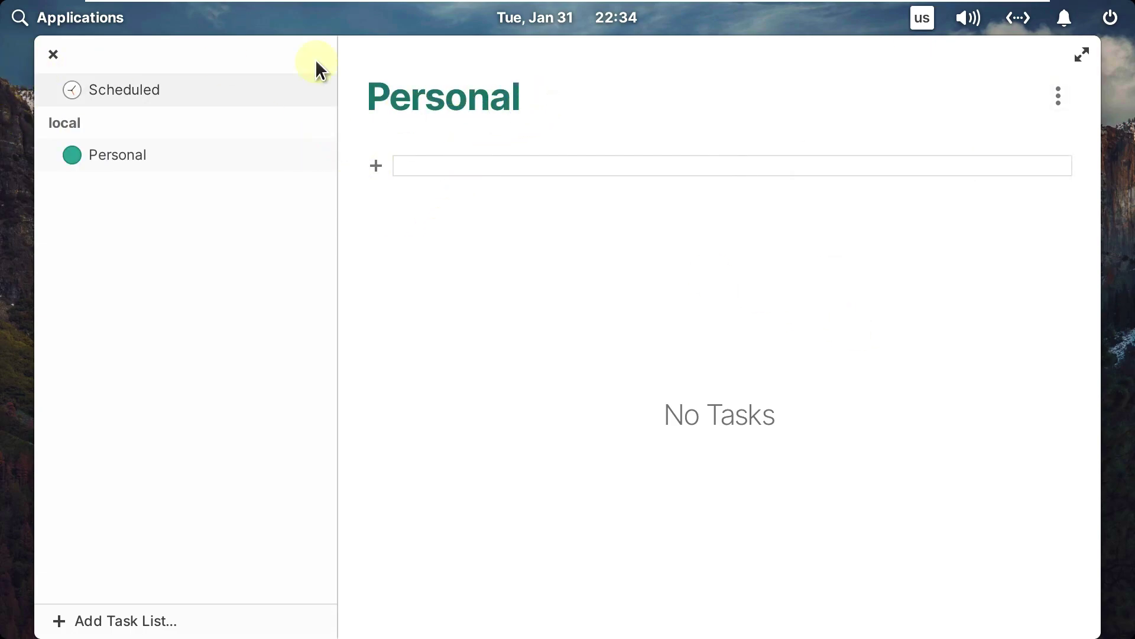
Start a new task in the Personal list and set its location to toluca lake, with the Leaving condition
{"action": "left_click", "coordinate": [557, 170]}
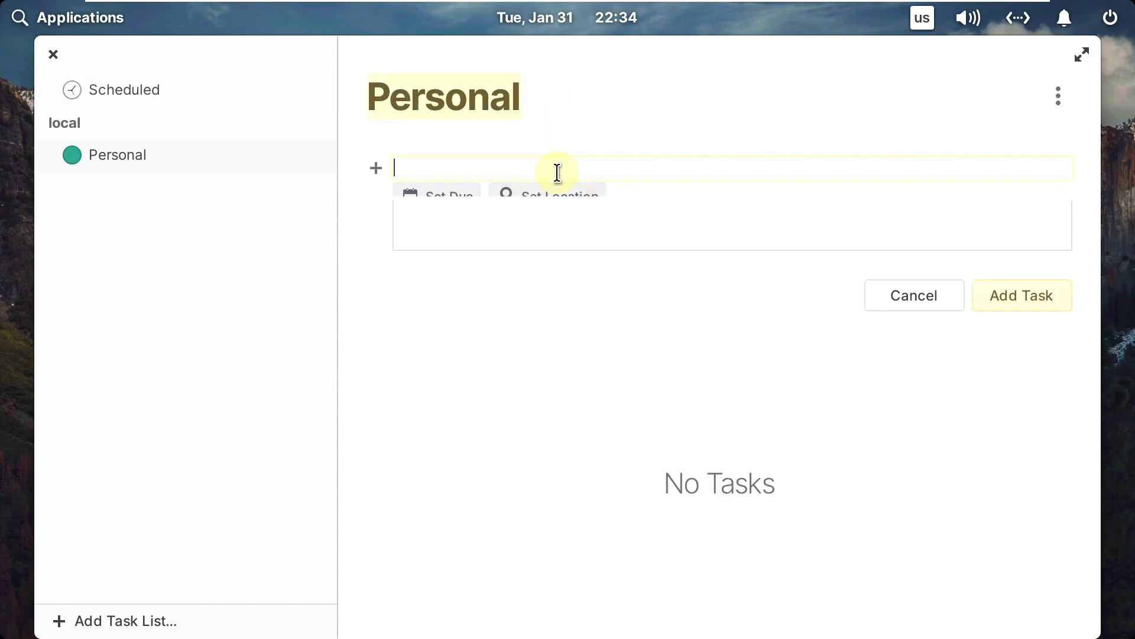
{"action": "left_click", "coordinate": [565, 203]}
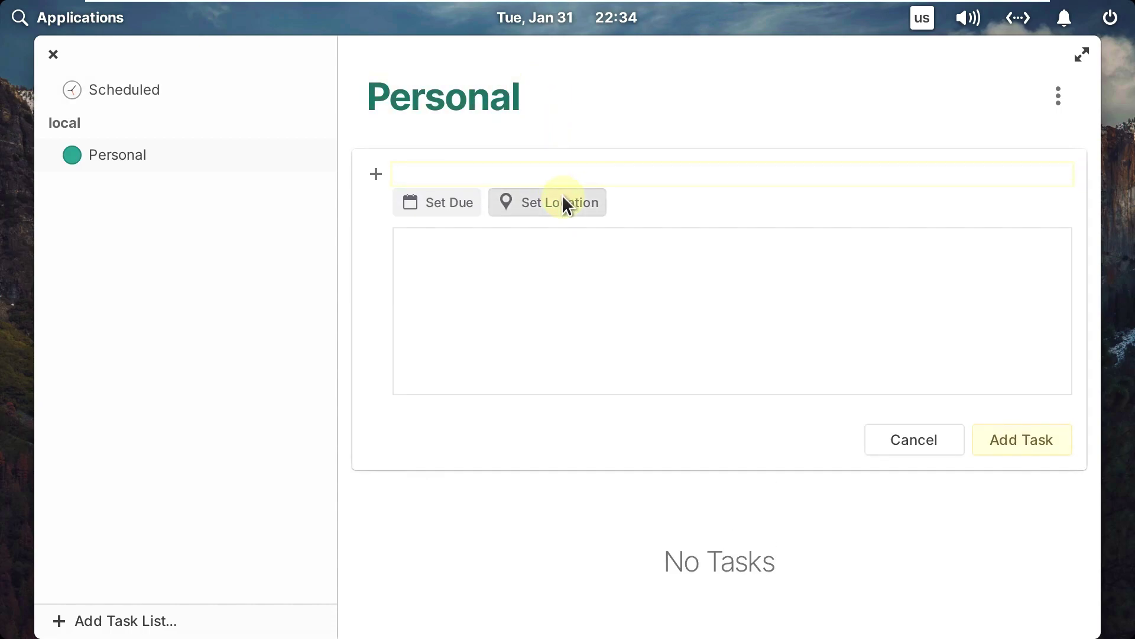
{"action": "left_click", "coordinate": [555, 262]}
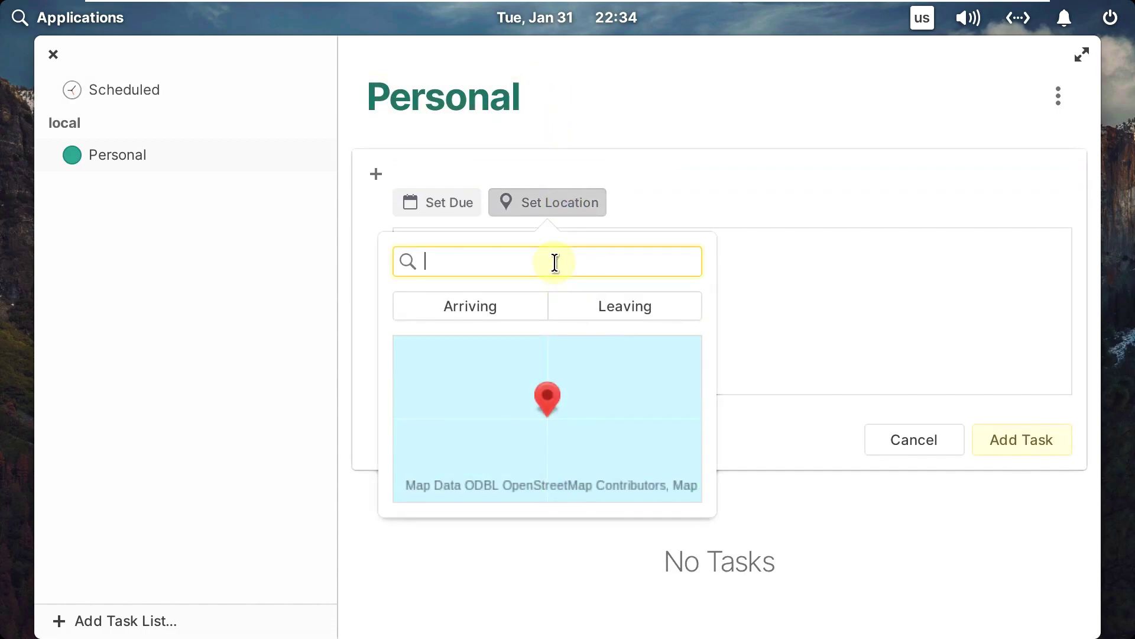
{"action": "type", "text": "l"}
{"action": "type", "text": "t"}
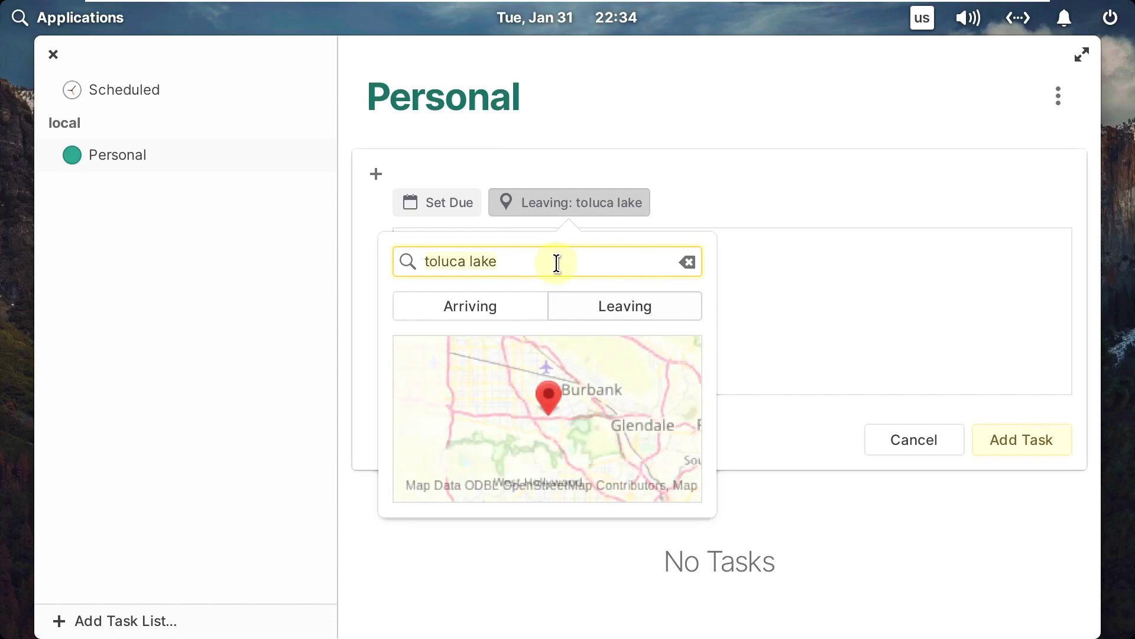
Title the new task Youtube.com/9to5linux and enter Subscribe as its description
{"action": "left_click", "coordinate": [787, 361]}
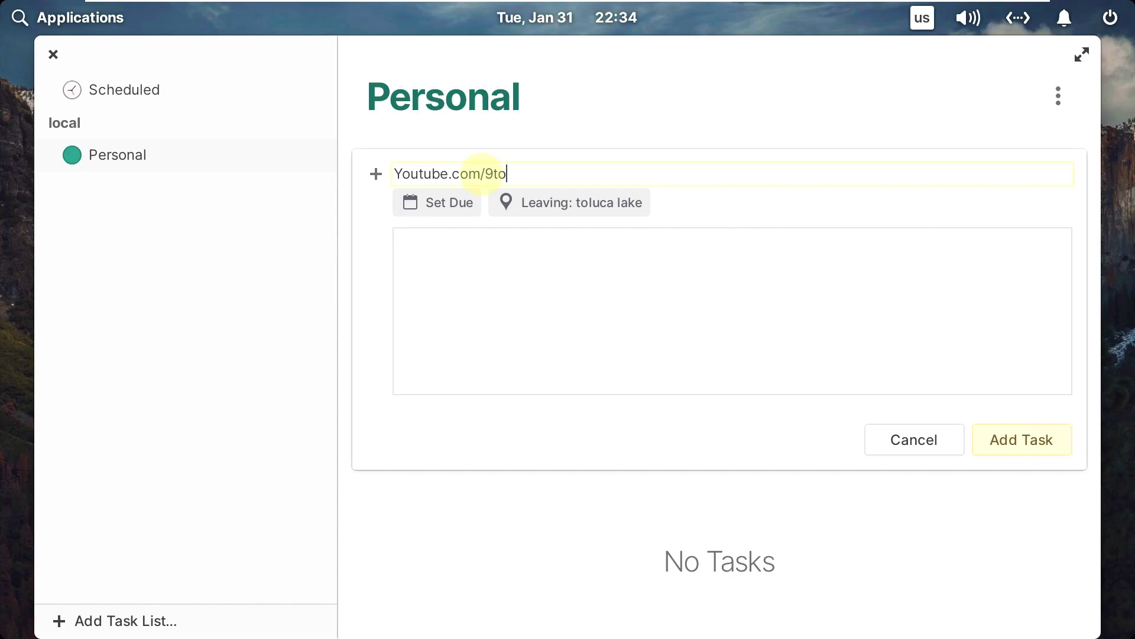
{"action": "left_click", "coordinate": [480, 280]}
{"action": "type", "text": "S"}
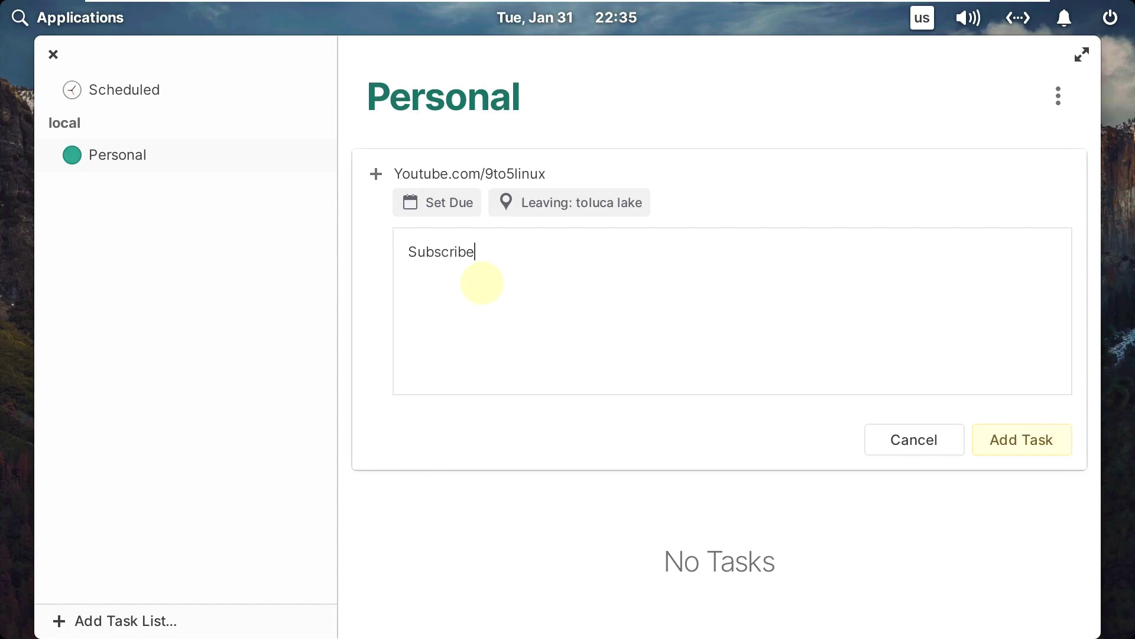
Add the task with the description Subscribe to the Personal list and view its location on the map
{"action": "type", "text": "ubscribe"}
{"action": "left_click", "coordinate": [994, 441]}
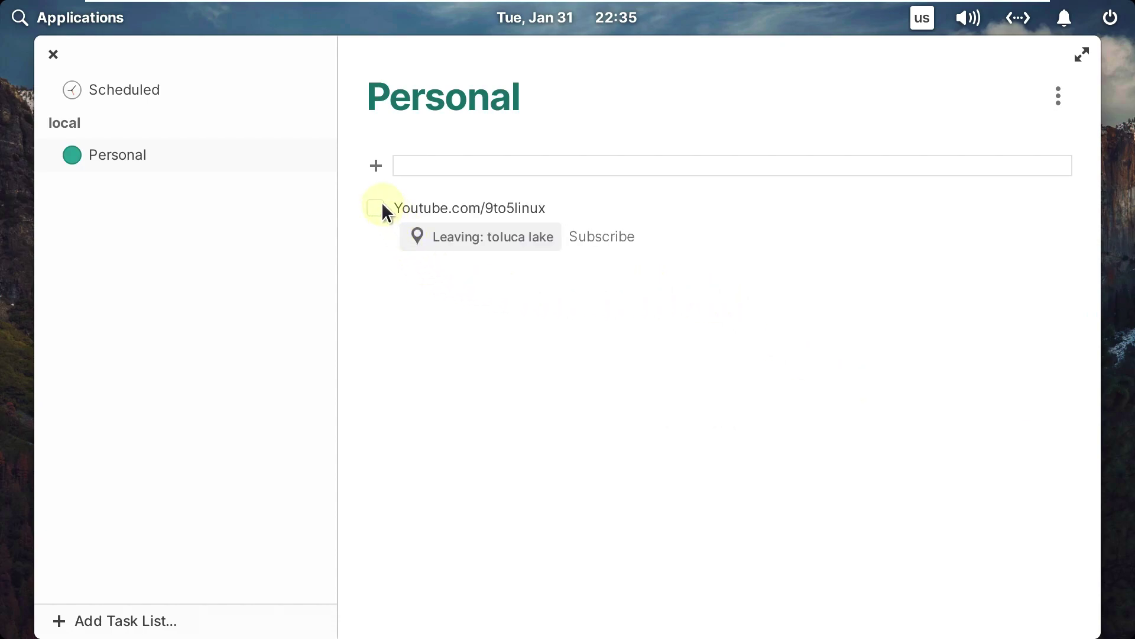
{"action": "left_click", "coordinate": [444, 235]}
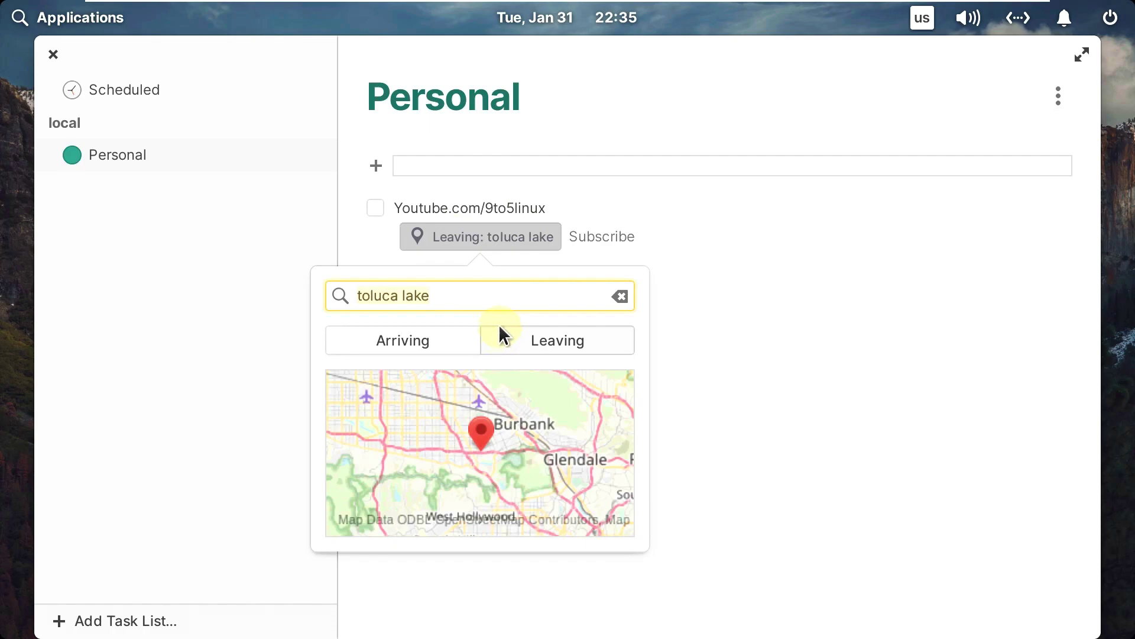
{"action": "left_click", "coordinate": [854, 341]}
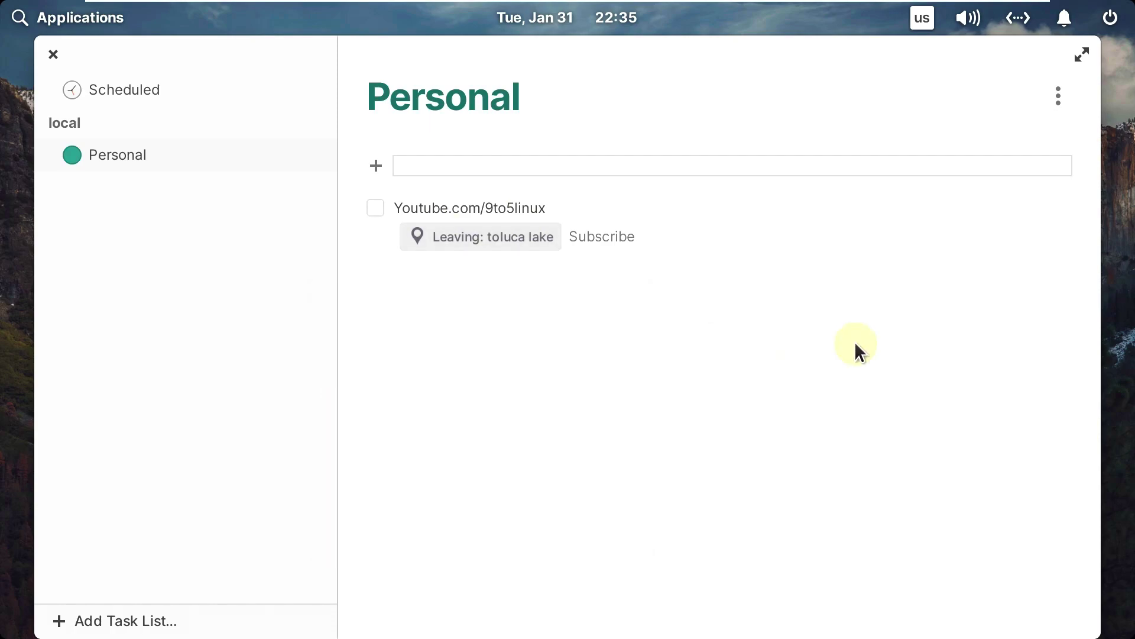
Mark the Youtube.com/9to5linux task as completed and close Tasks
{"action": "left_click", "coordinate": [376, 207]}
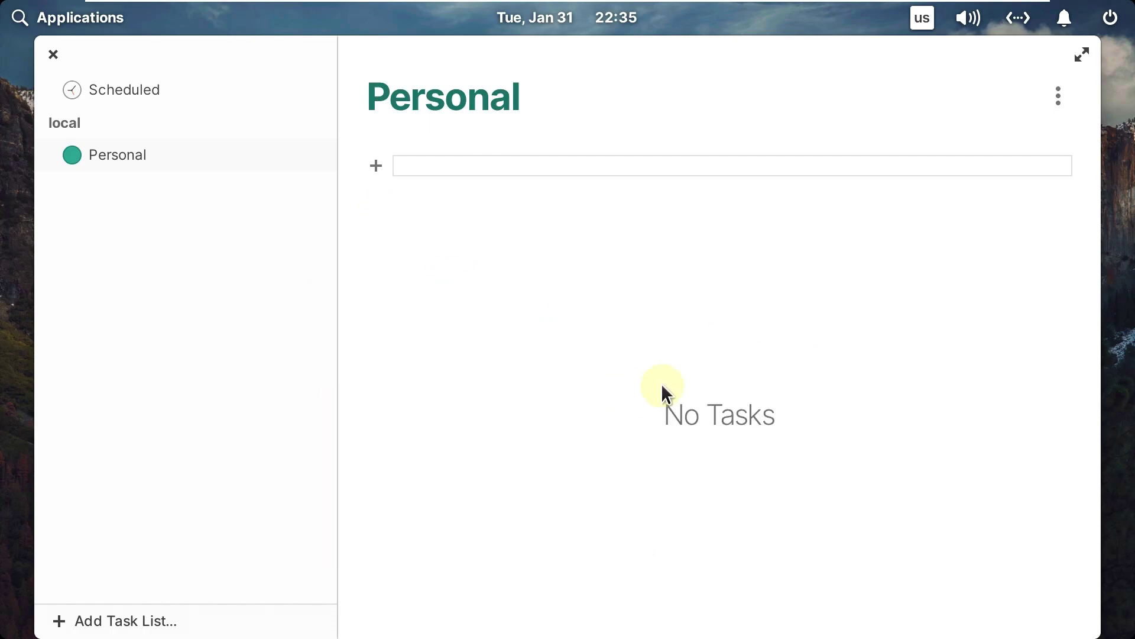
{"action": "left_click", "coordinate": [54, 58]}
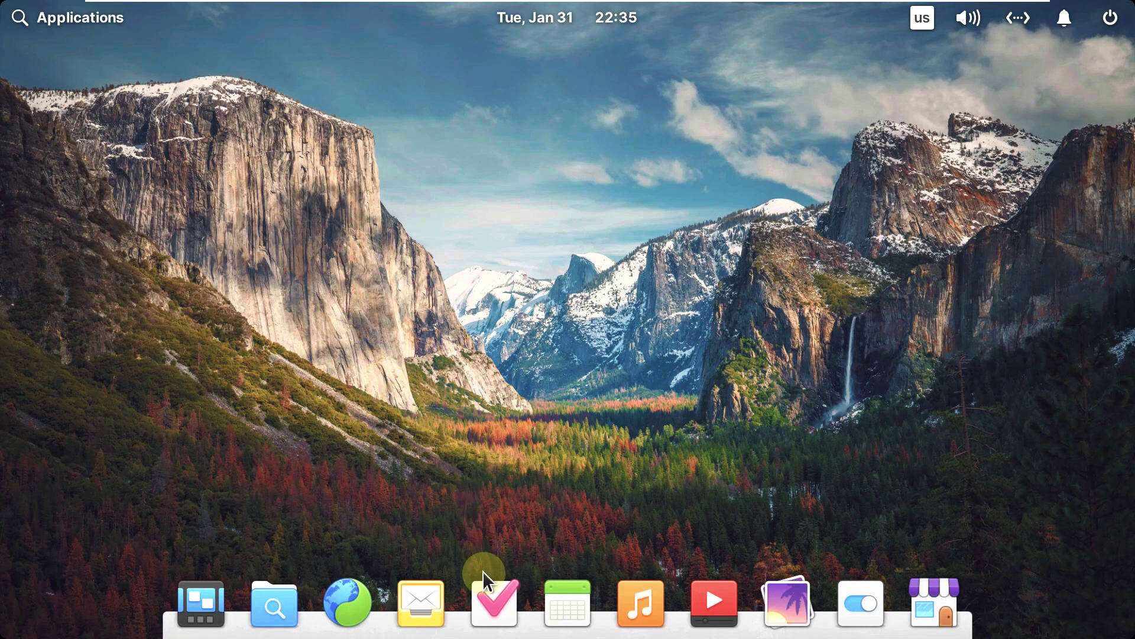
Open Mail to view its account connection screen, and close it
{"action": "left_click", "coordinate": [436, 596]}
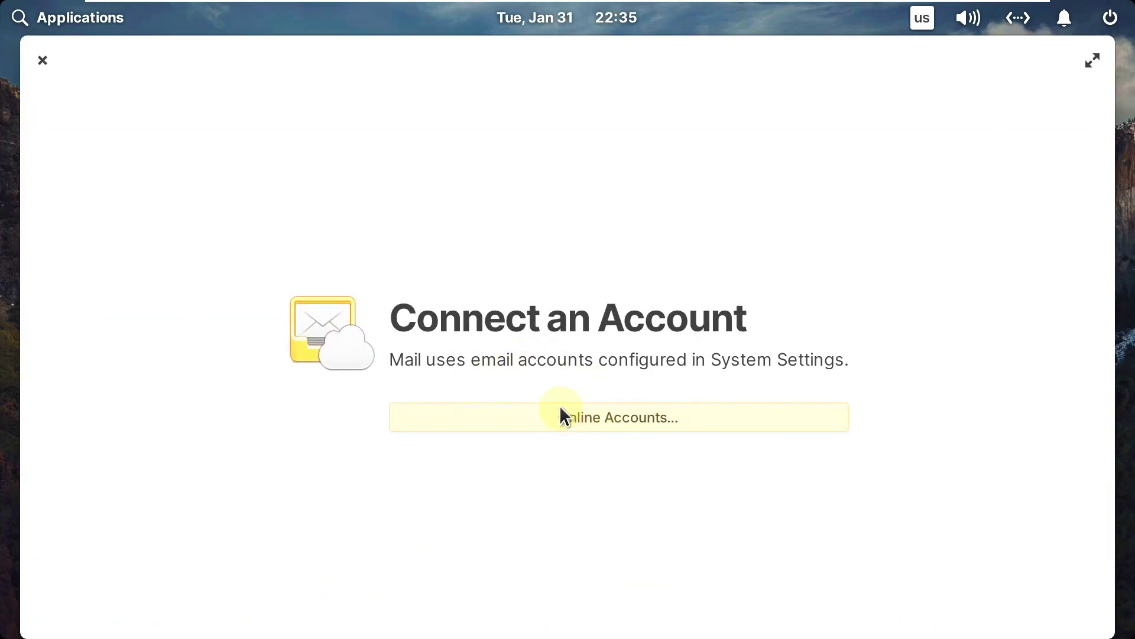
{"action": "left_click", "coordinate": [43, 61]}
Open Terminal, try its cream and dark colour styles, and set the style to white
{"action": "left_click", "coordinate": [30, 26]}
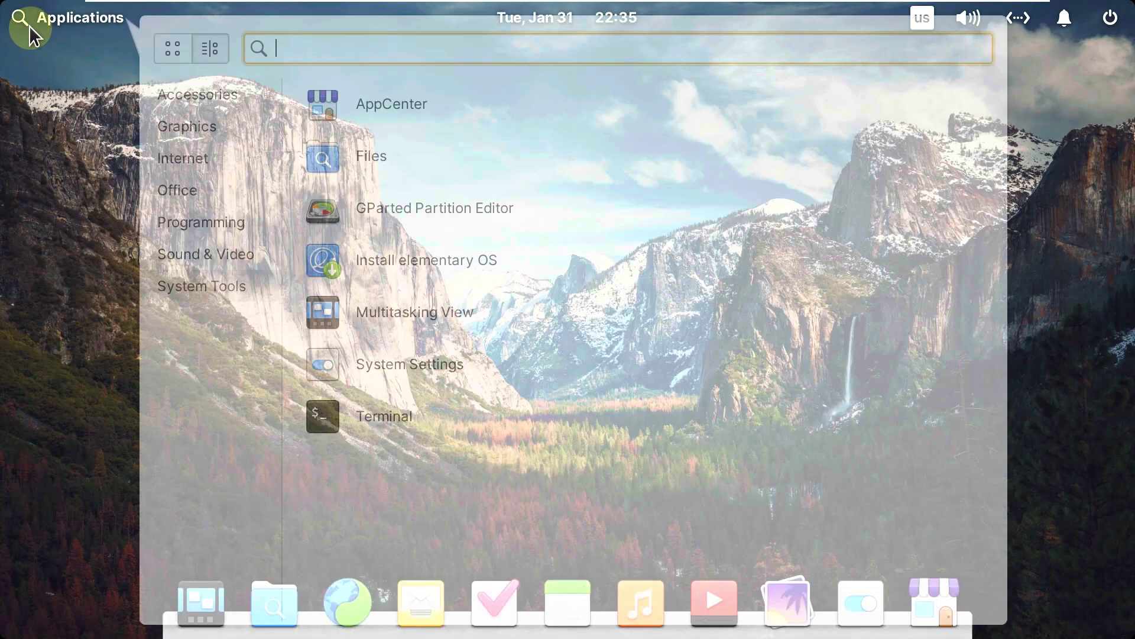
{"action": "left_click", "coordinate": [382, 399]}
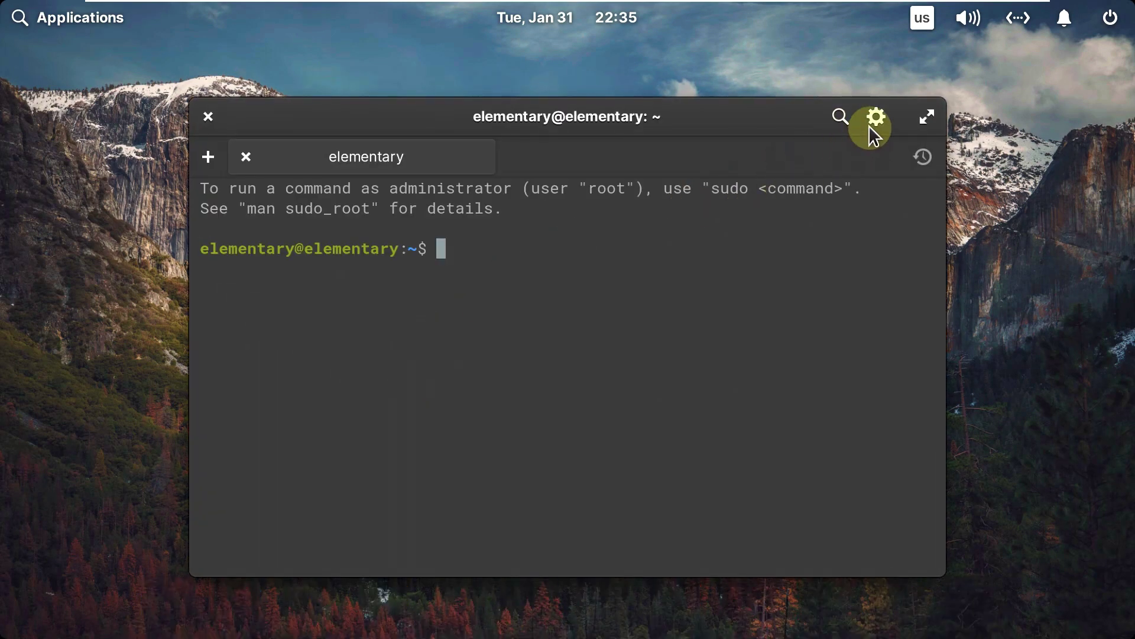
{"action": "left_click", "coordinate": [871, 126]}
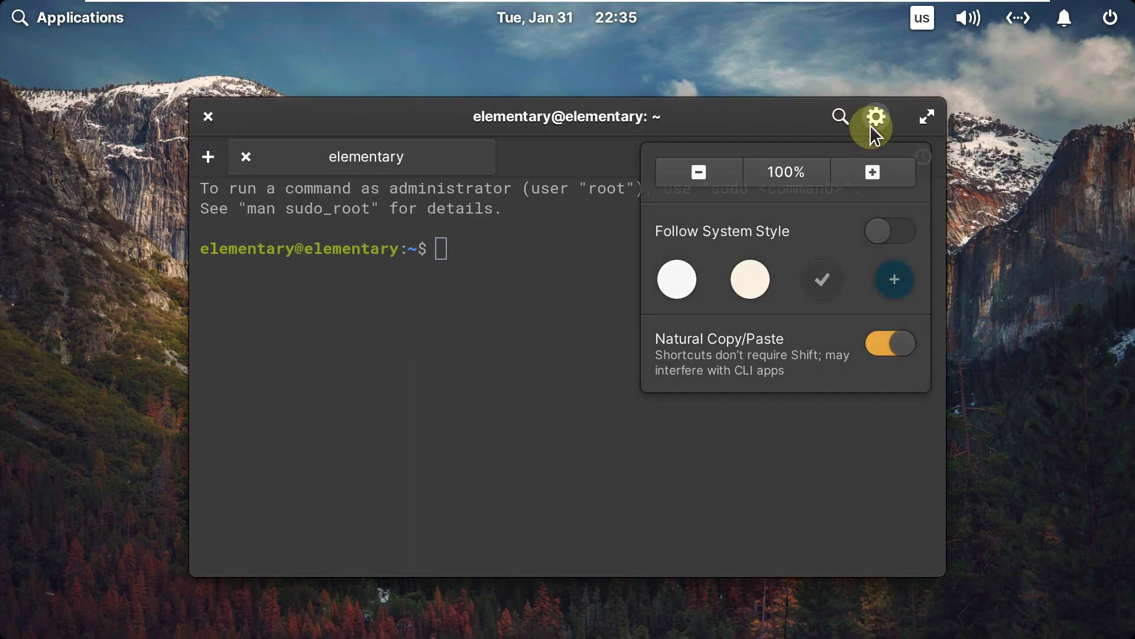
{"action": "left_click", "coordinate": [754, 300]}
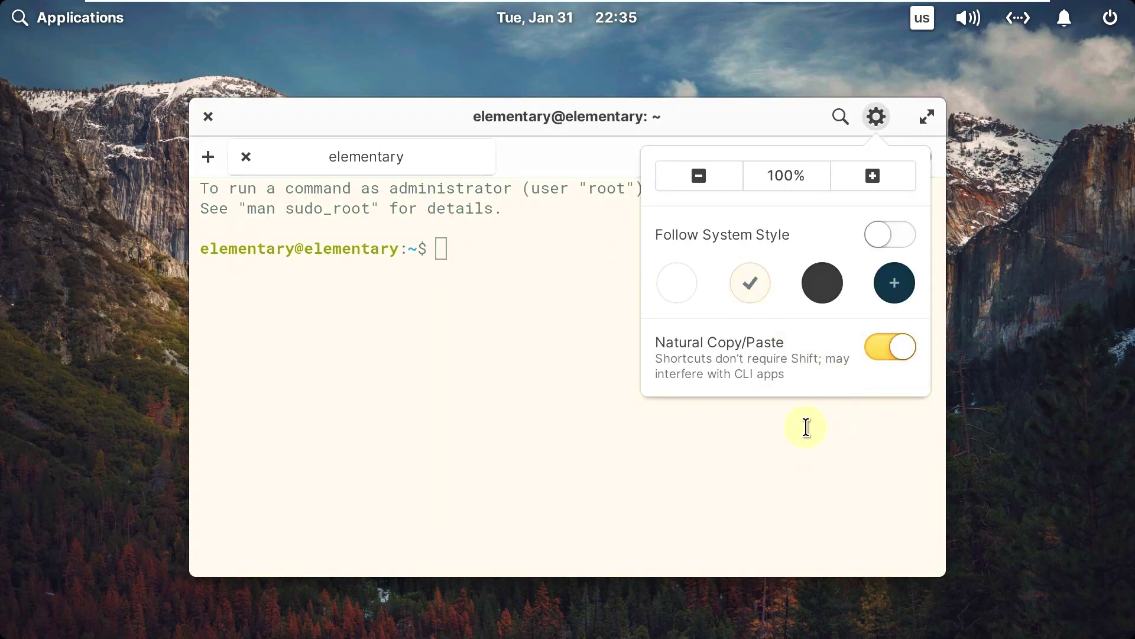
{"action": "left_click", "coordinate": [806, 291]}
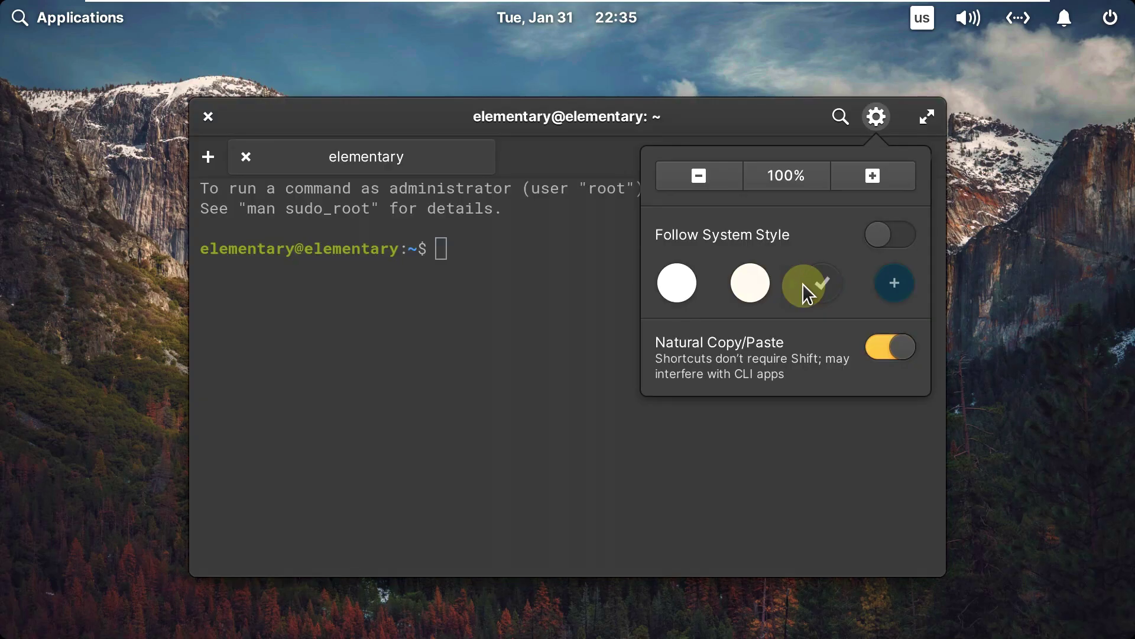
{"action": "left_click", "coordinate": [751, 284]}
{"action": "left_click", "coordinate": [674, 281]}
{"action": "left_click", "coordinate": [671, 447]}
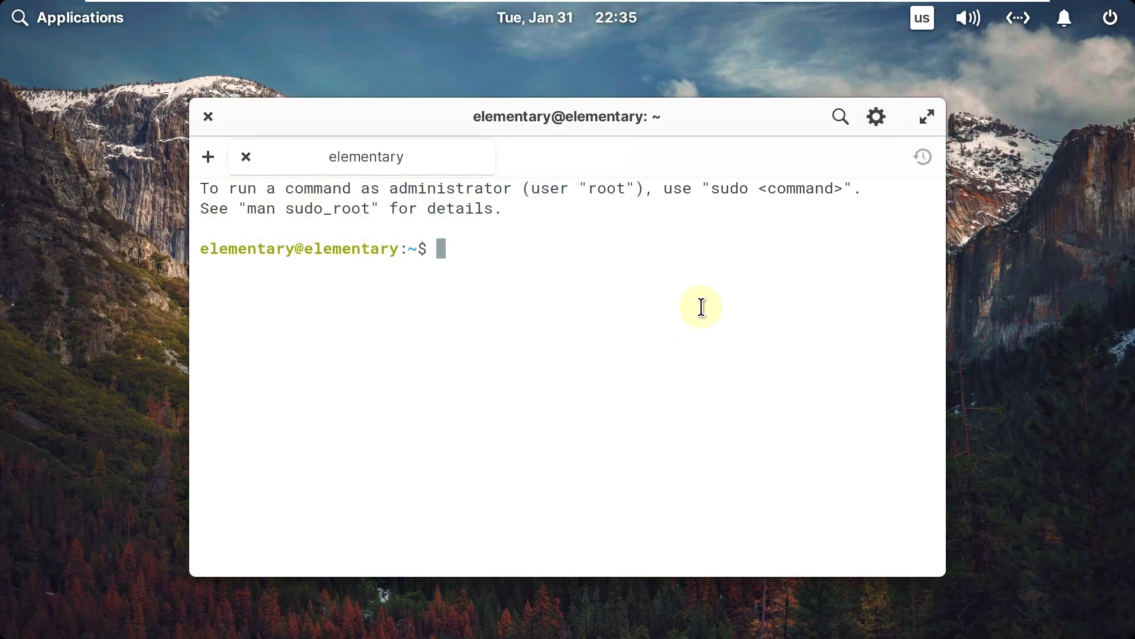
{"action": "left_click", "coordinate": [876, 121]}
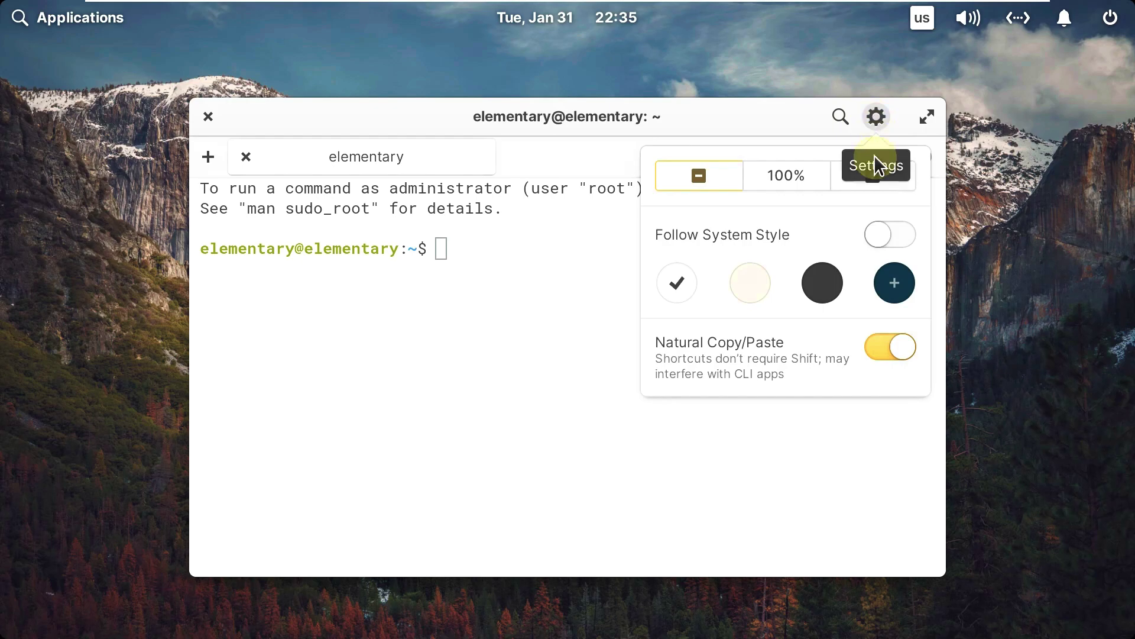
{"action": "left_click", "coordinate": [676, 454]}
Run inxi in the terminal and copy the suggested command sudo apt install inxi
{"action": "type", "text": "inxi"}
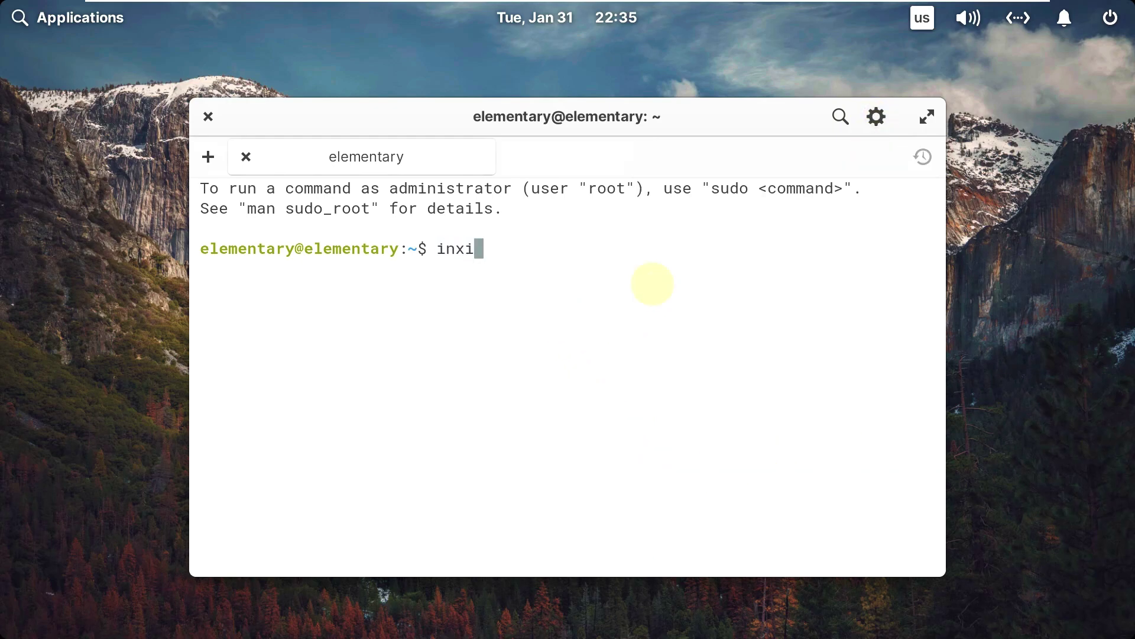
{"action": "key", "text": "Return"}
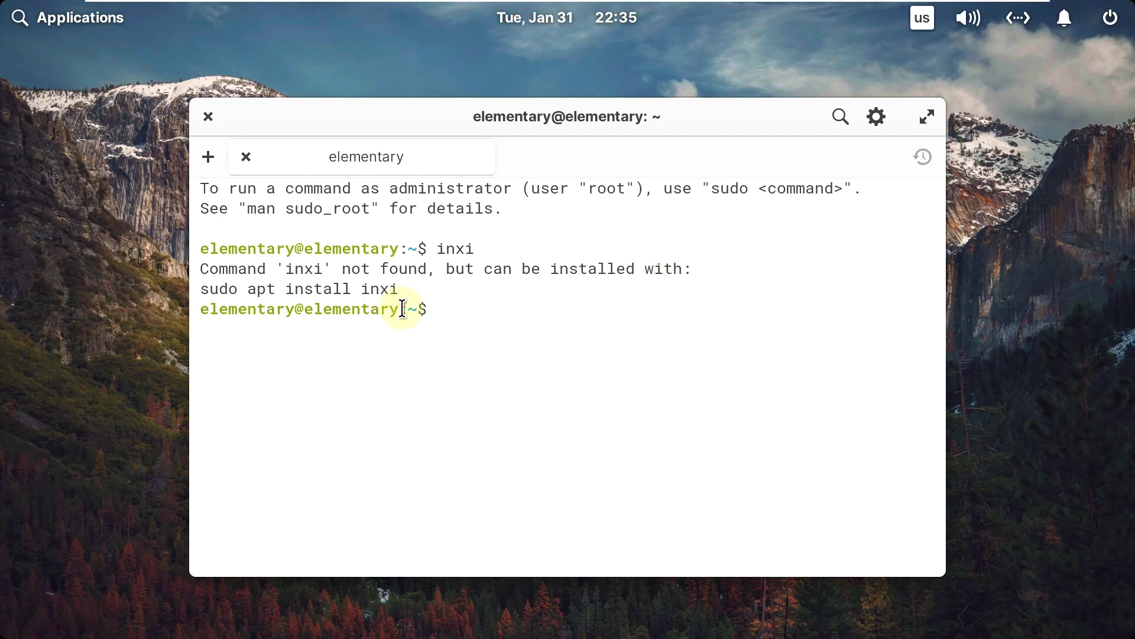
{"action": "left_click_drag", "start_coordinate": [399, 288], "coordinate": [202, 286]}
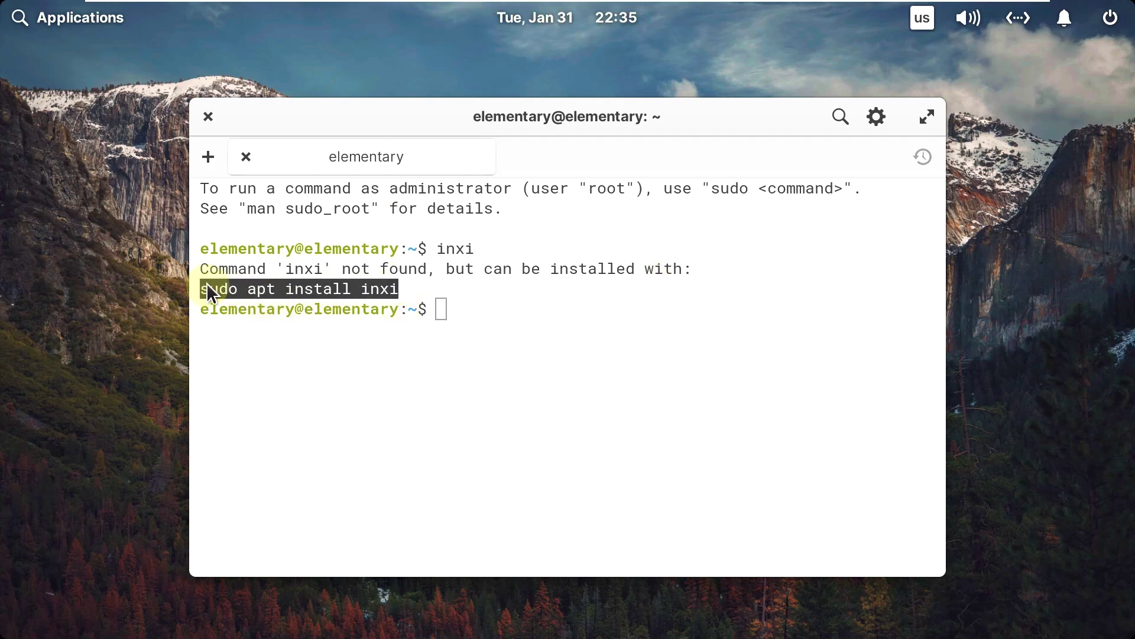
{"action": "right_click", "coordinate": [207, 284]}
{"action": "left_click", "coordinate": [280, 355]}
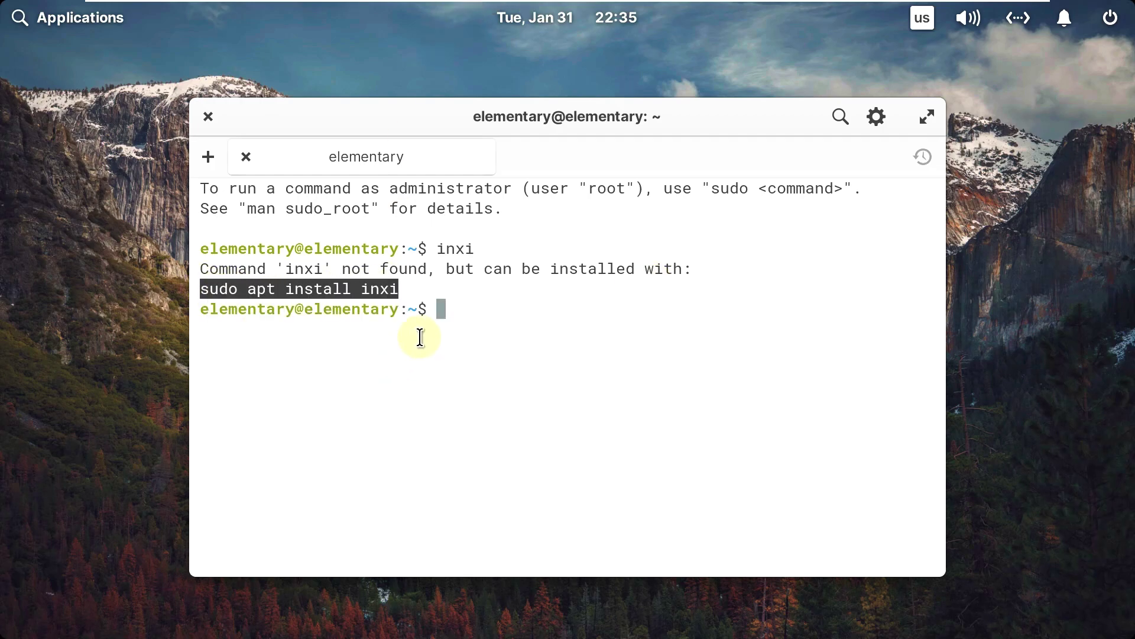
Paste sudo apt install inxi at the prompt after checking the paste details, run it, and confirm the installation with y
{"action": "right_click", "coordinate": [451, 313]}
{"action": "left_click", "coordinate": [526, 455]}
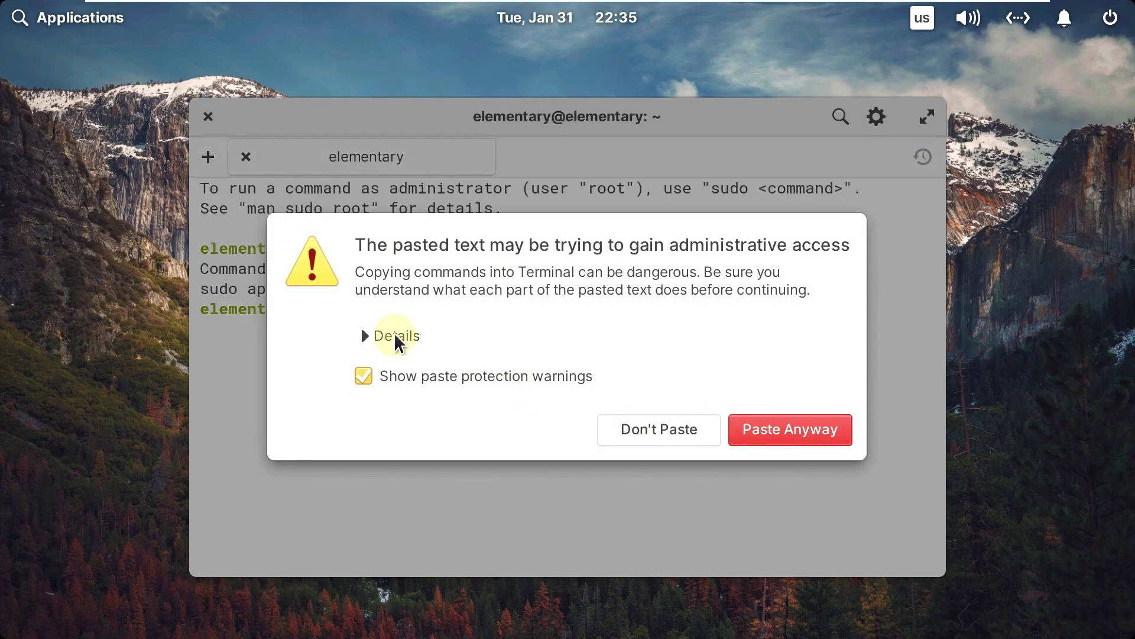
{"action": "left_click", "coordinate": [367, 336]}
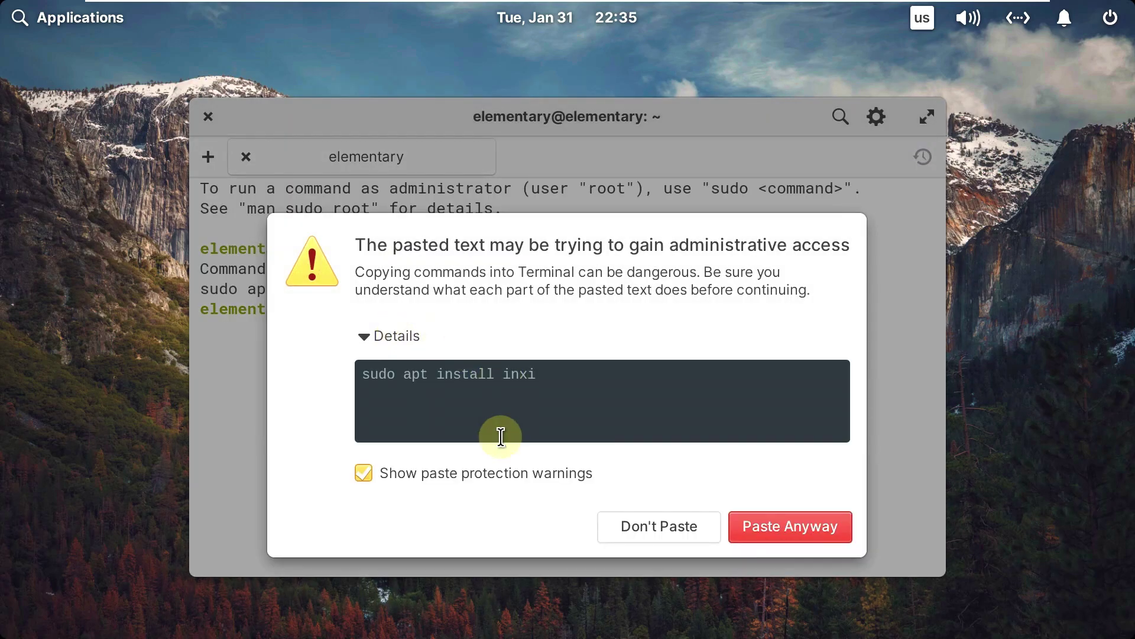
{"action": "left_click", "coordinate": [793, 515]}
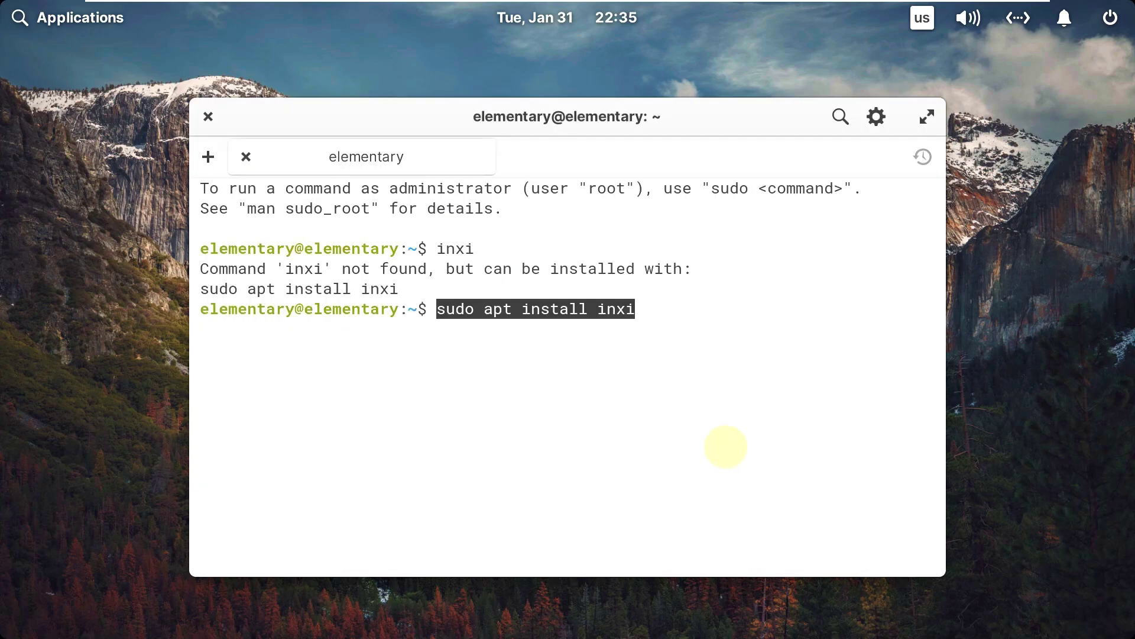
{"action": "key", "text": "Return"}
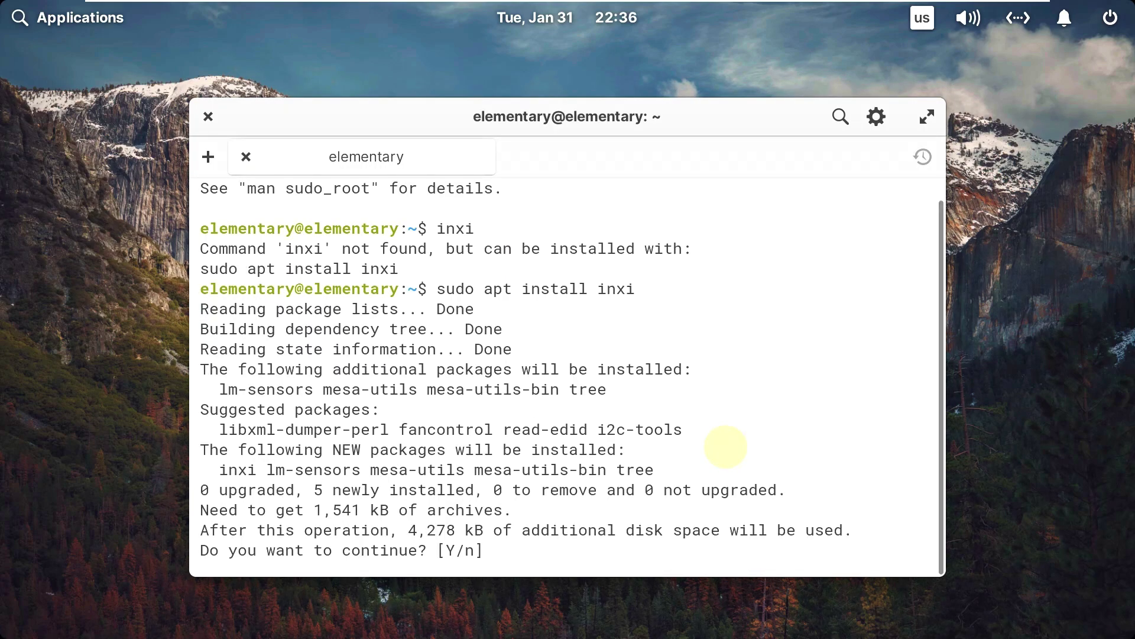
{"action": "type", "text": "y"}
{"action": "key", "text": "Return"}
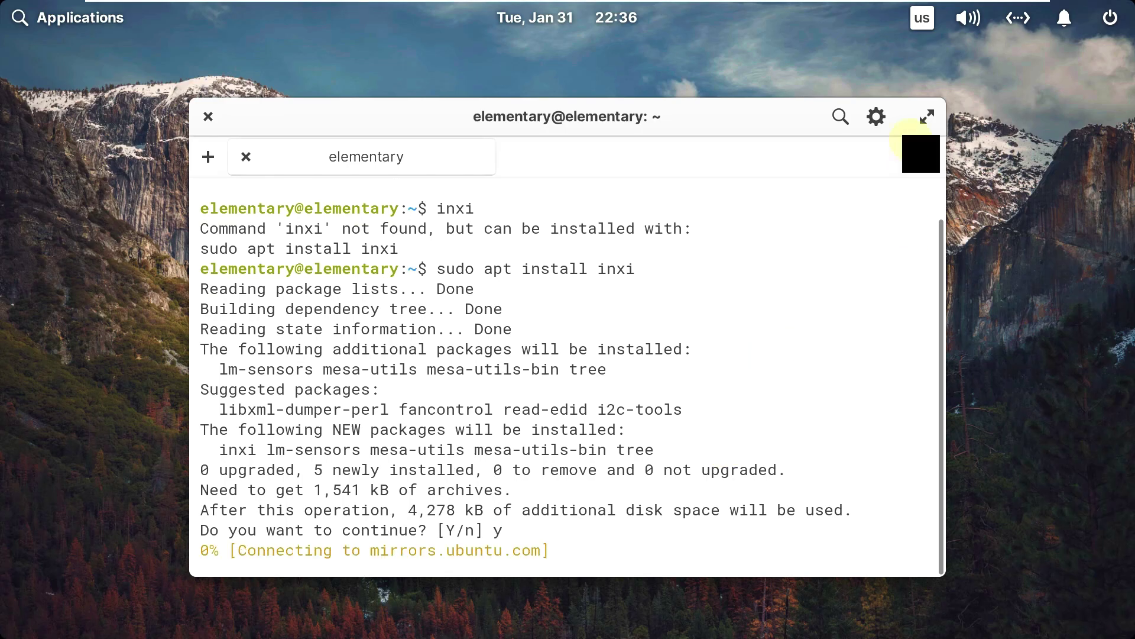
Maximize the terminal window and display the system information with inxi and inxi -b
{"action": "left_click", "coordinate": [918, 122]}
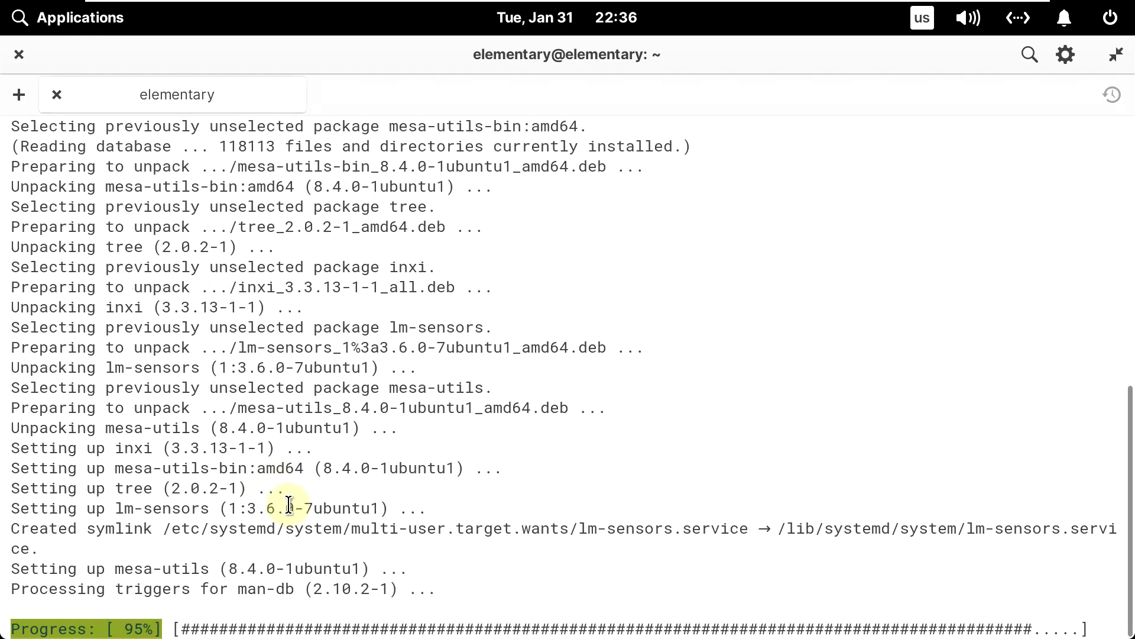
{"action": "type", "text": "inxi"}
{"action": "key", "text": "Return"}
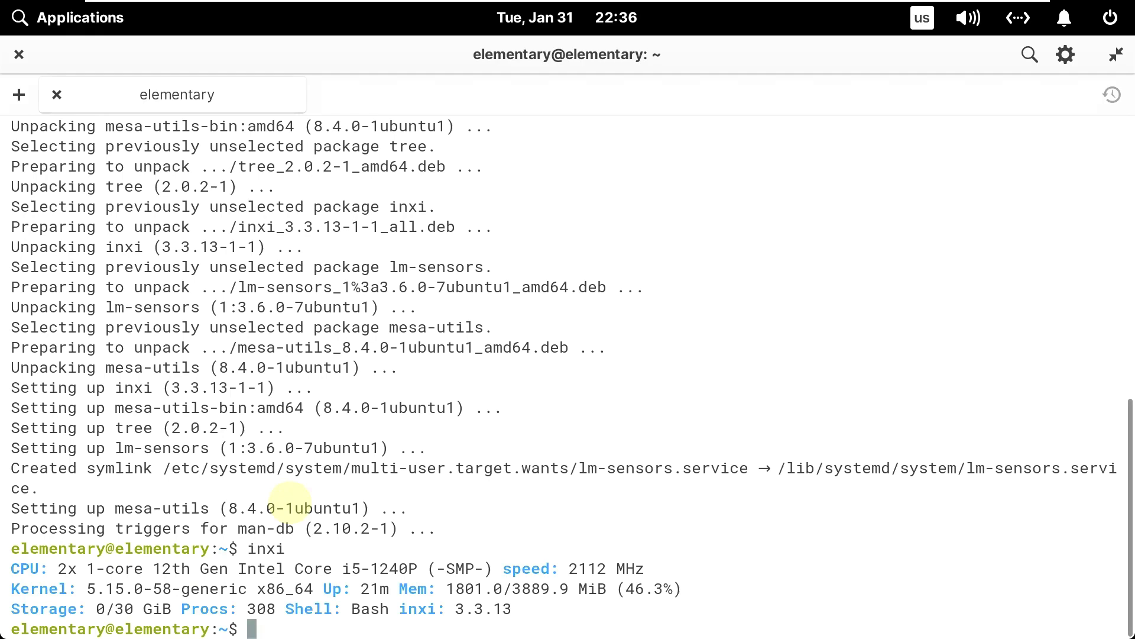
{"action": "type", "text": "inxi -b"}
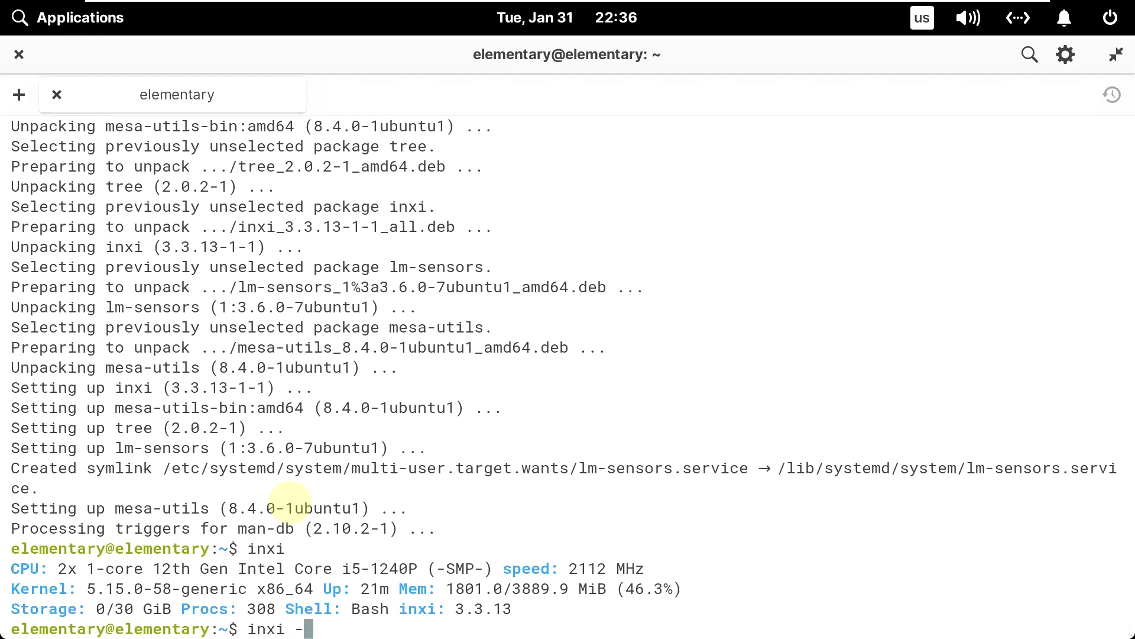
{"action": "key", "text": "Return"}
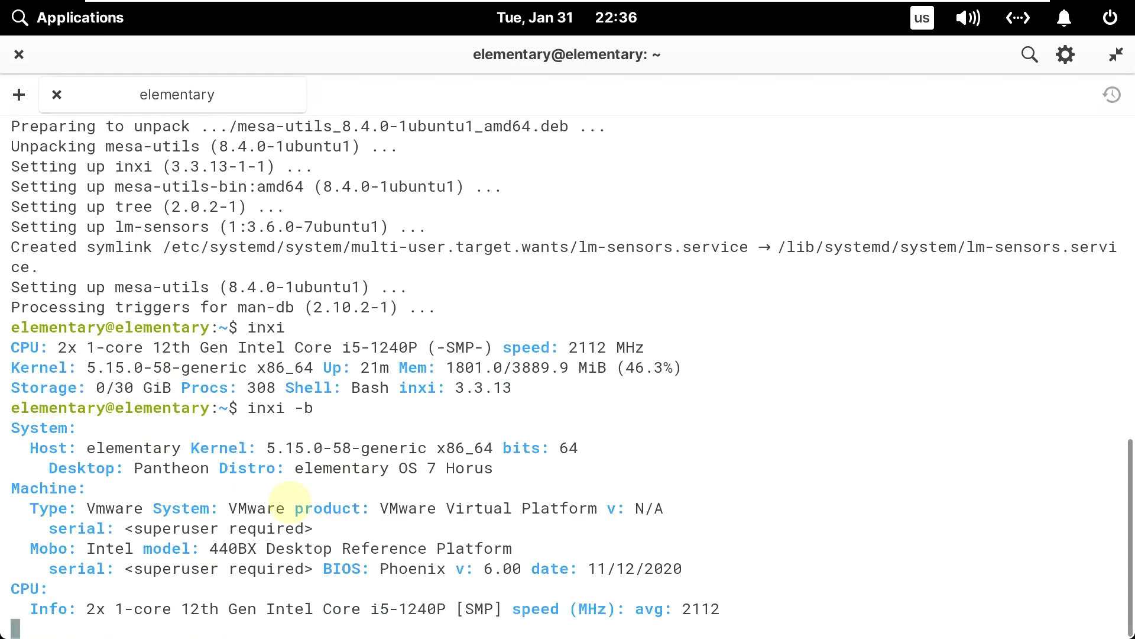
Display the graphics details with inxi -G and the distribution release with cat /etc/issue
{"action": "type", "text": "inxi -G"}
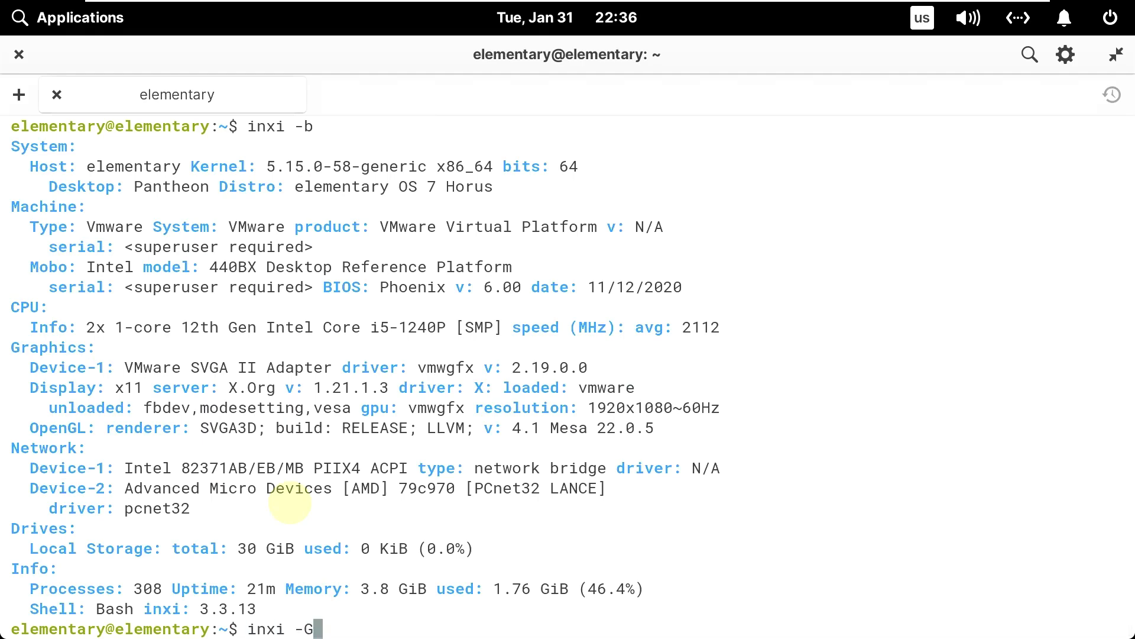
{"action": "key", "text": "Return"}
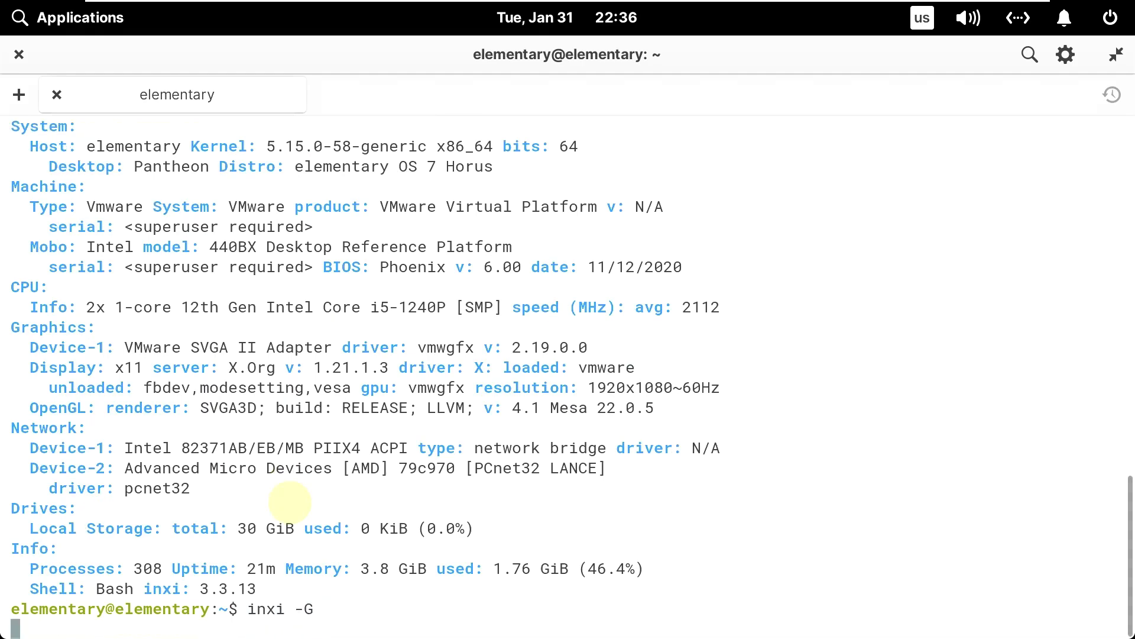
{"action": "type", "text": "cat /et"}
{"action": "type", "text": "c/issue"}
{"action": "key", "text": "Return"}
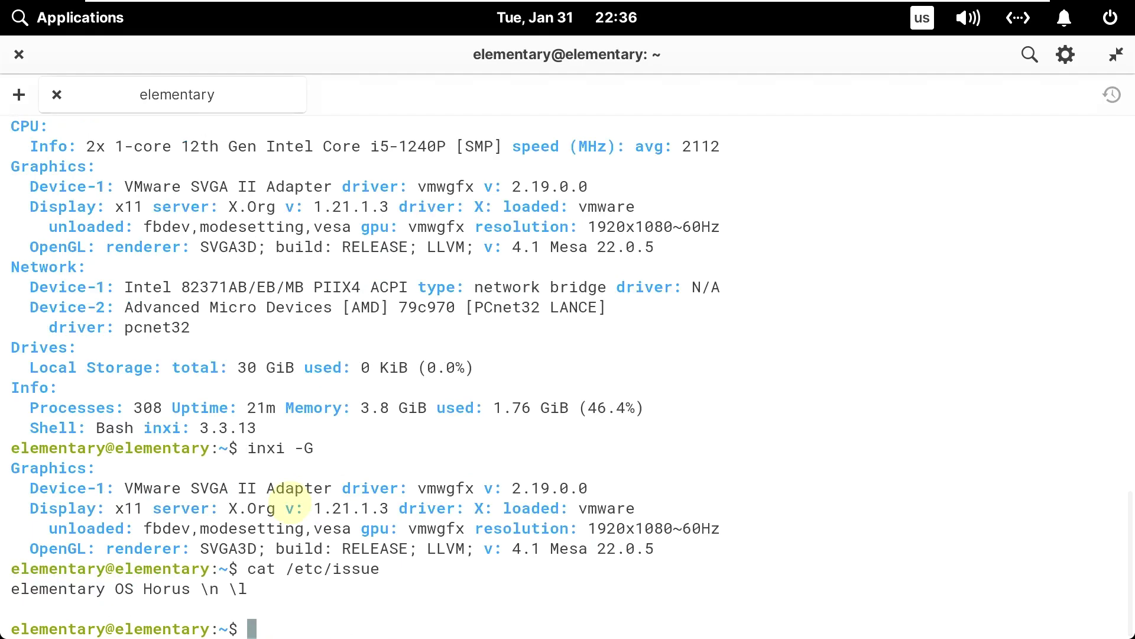
Run neofetch and copy the suggested command sudo apt install neofetch from the terminal output
{"action": "type", "text": "neofetch"}
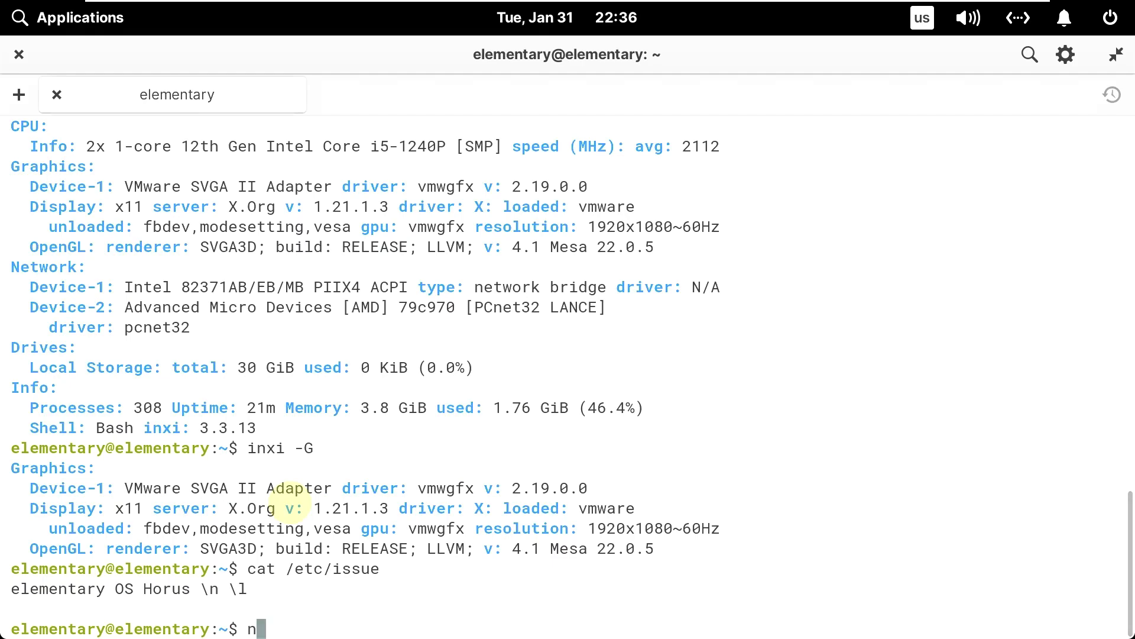
{"action": "key", "text": "Return"}
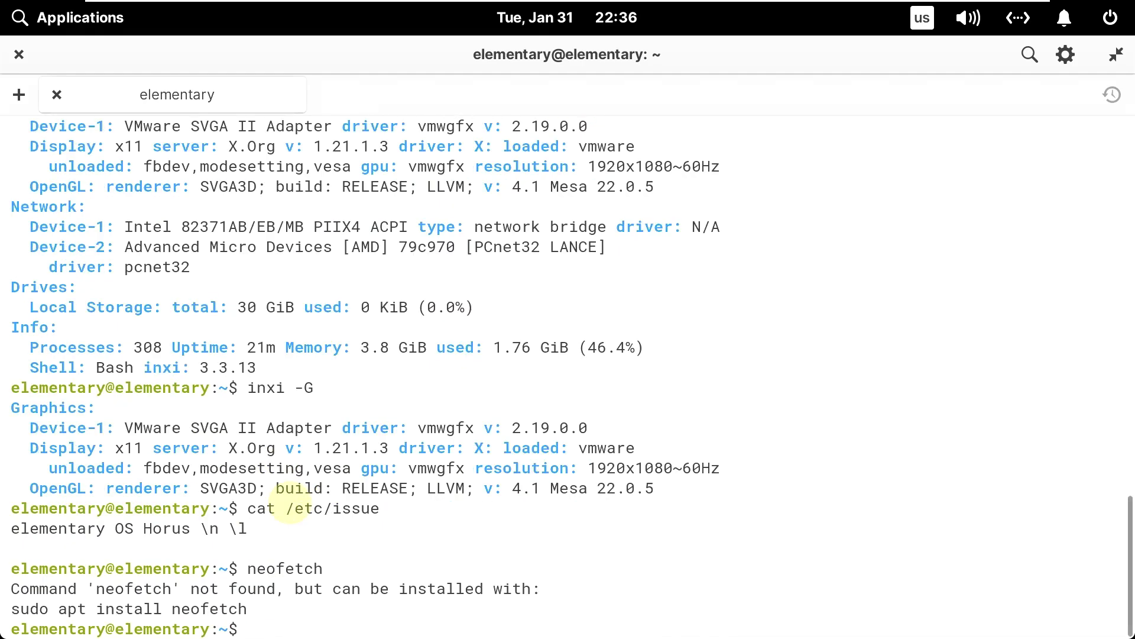
{"action": "left_click_drag", "start_coordinate": [250, 608], "coordinate": [3, 606]}
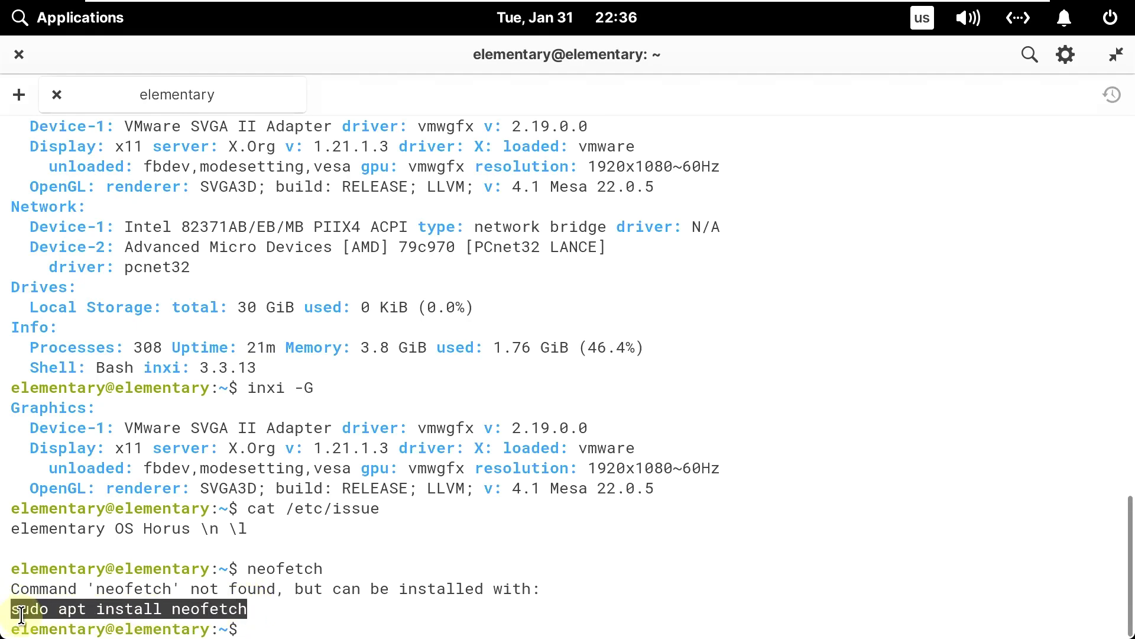
{"action": "left_click", "coordinate": [172, 593], "text": "shift"}
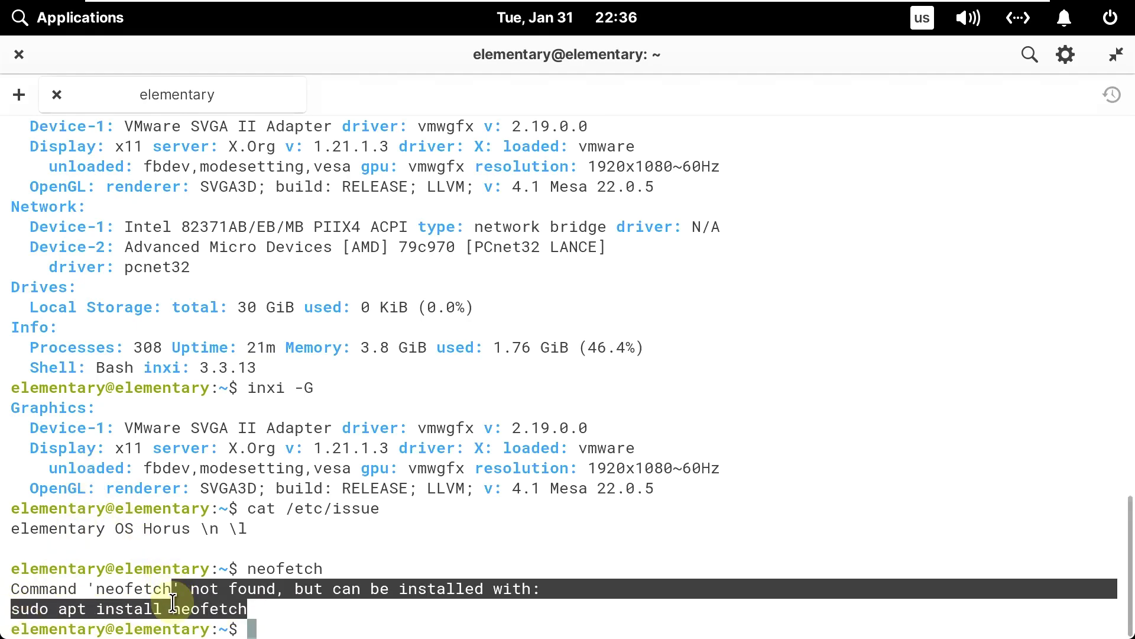
{"action": "left_click", "coordinate": [229, 619]}
{"action": "left_click_drag", "start_coordinate": [249, 604], "coordinate": [18, 607]}
{"action": "right_click", "coordinate": [12, 609]}
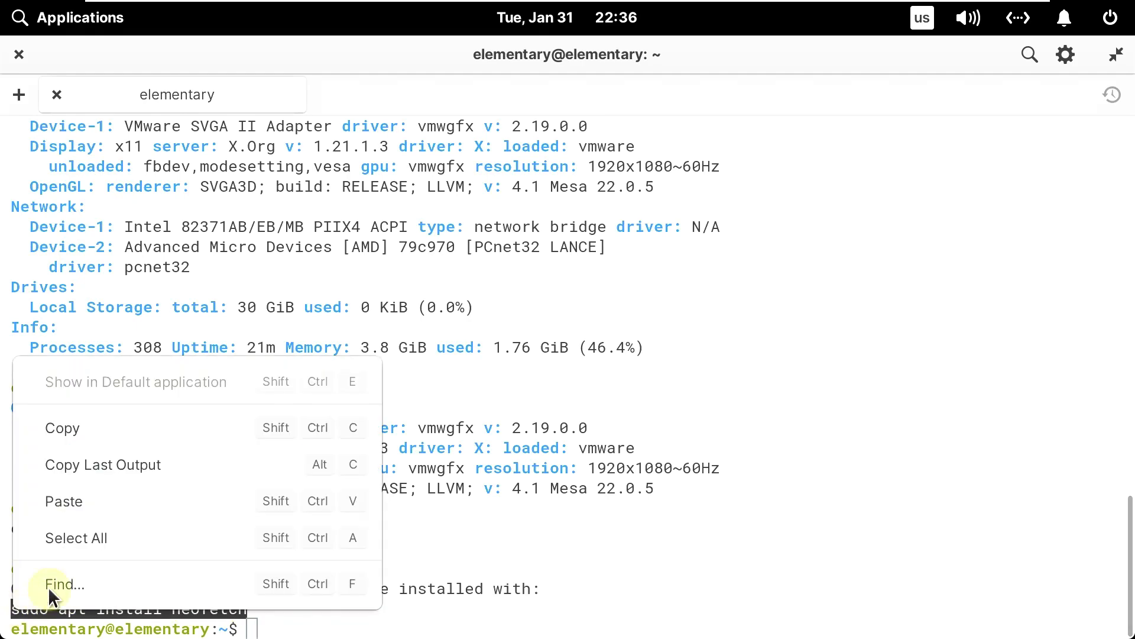
{"action": "left_click", "coordinate": [77, 455]}
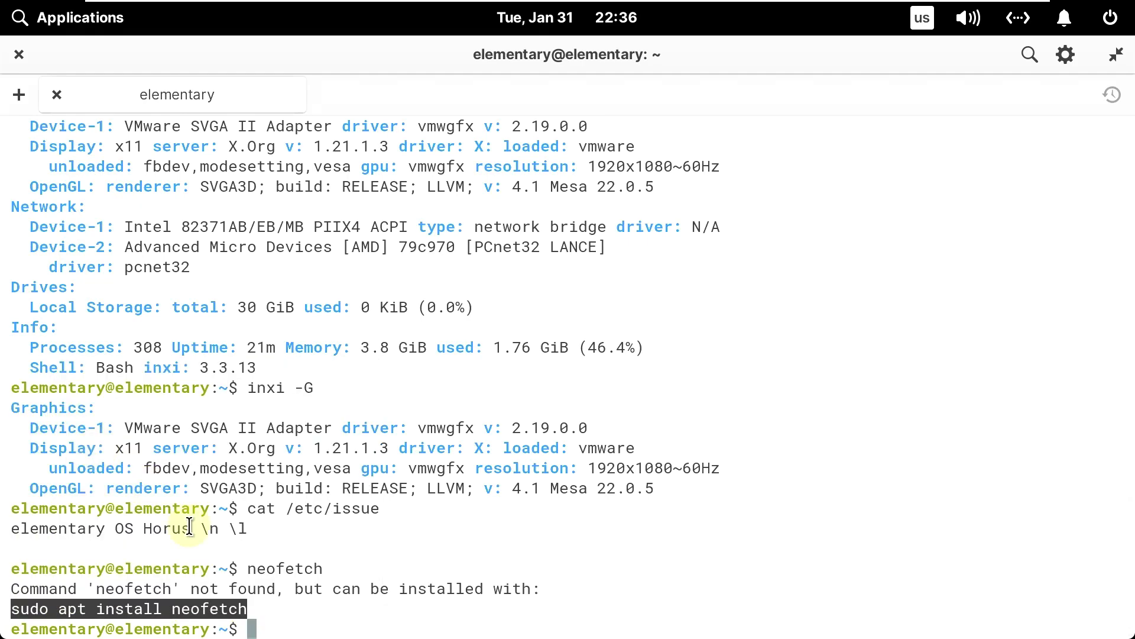
Paste sudo apt install neofetch at the prompt, run it, and confirm the installation with y
{"action": "right_click", "coordinate": [261, 615]}
{"action": "left_click", "coordinate": [332, 520]}
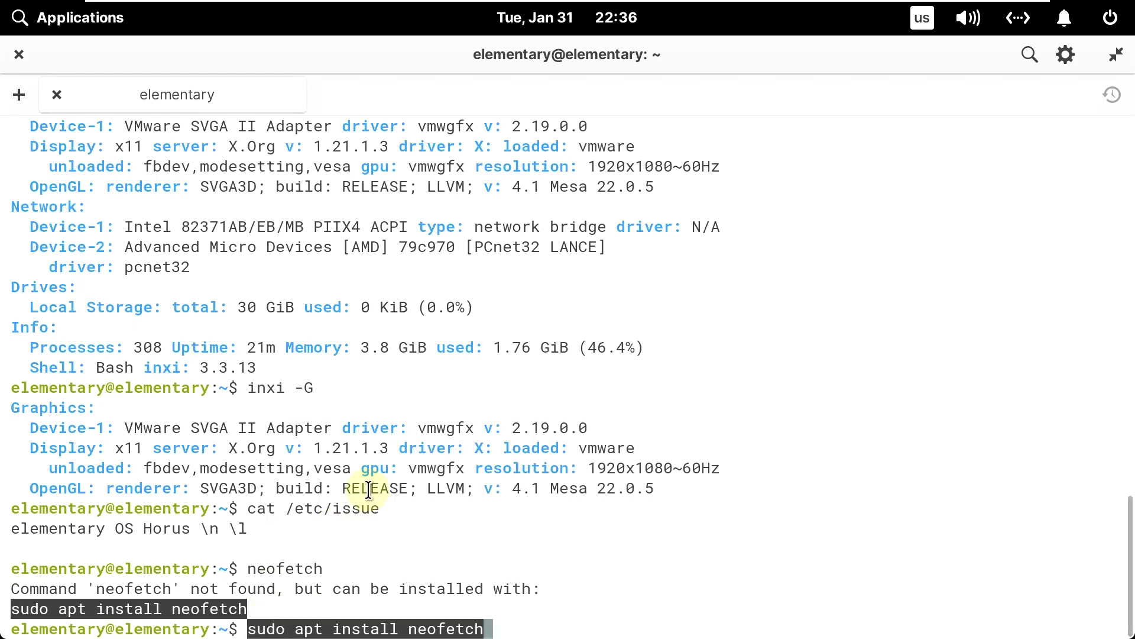
{"action": "key", "text": "Return"}
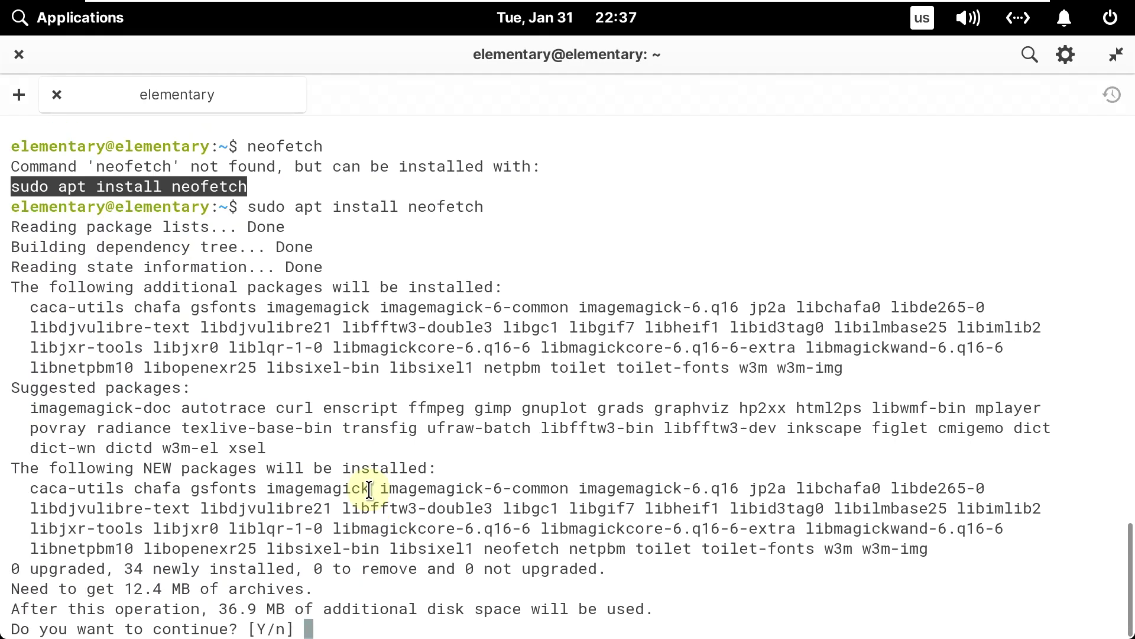
{"action": "type", "text": "y"}
{"action": "key", "text": "Return"}
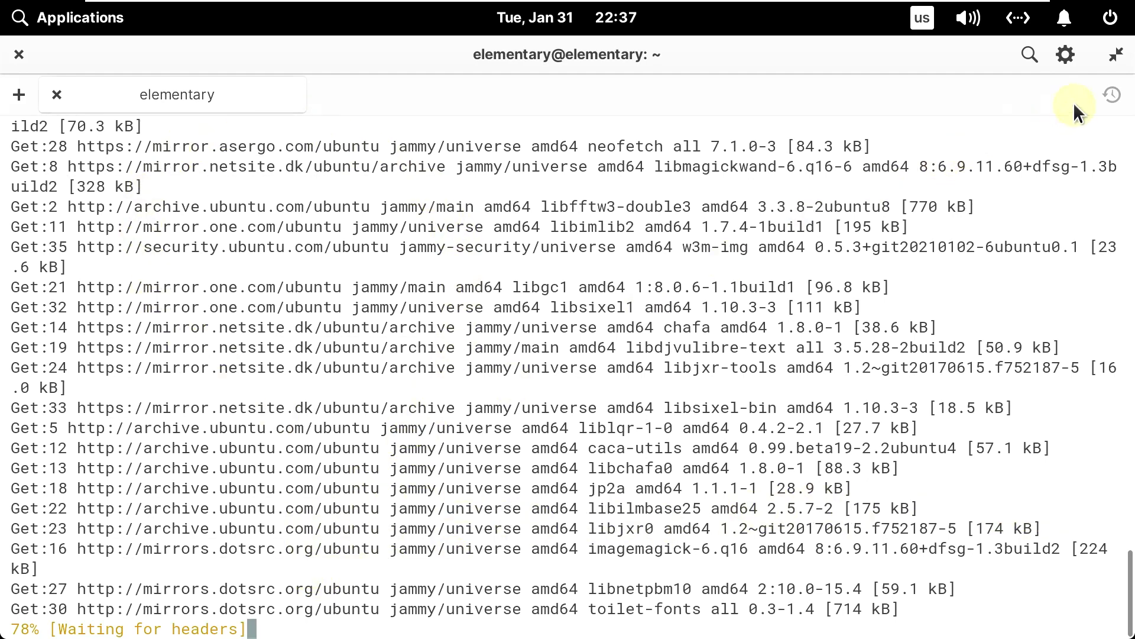
Restore the terminal to its smaller window, launch the code editor from the Programming applications, and create a new empty file
{"action": "left_click", "coordinate": [1115, 56]}
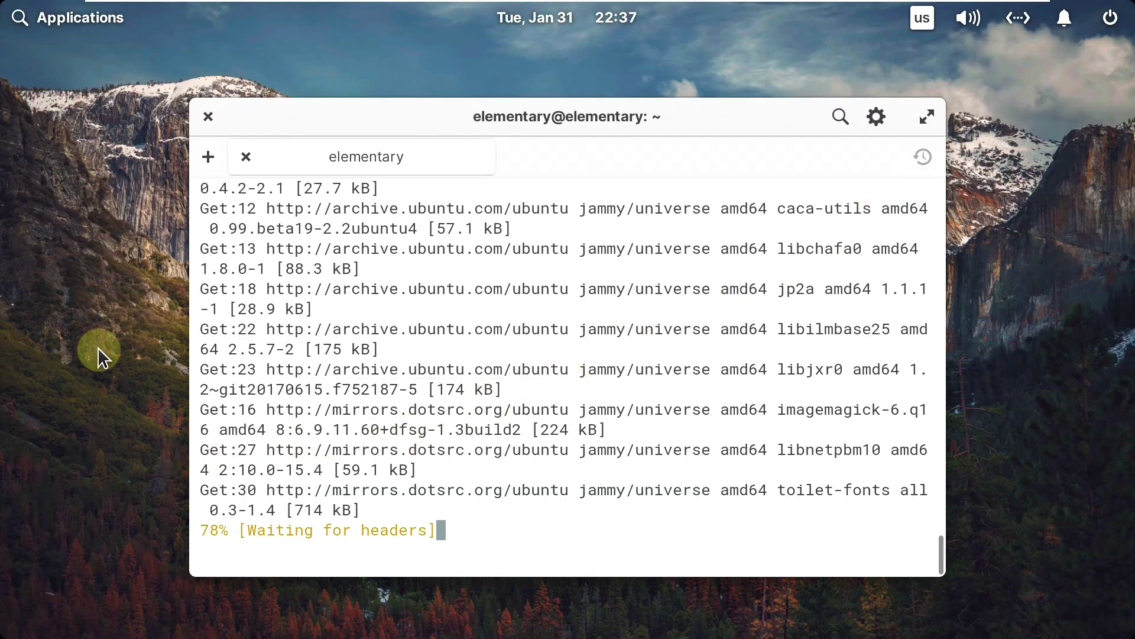
{"action": "left_click", "coordinate": [48, 22]}
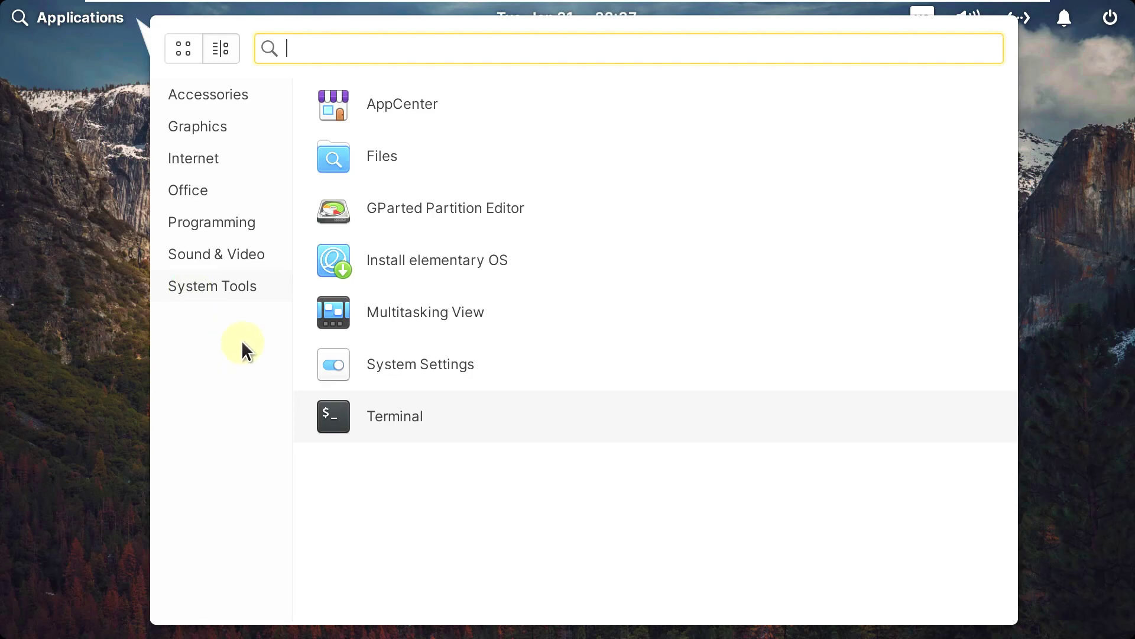
{"action": "left_click", "coordinate": [236, 247]}
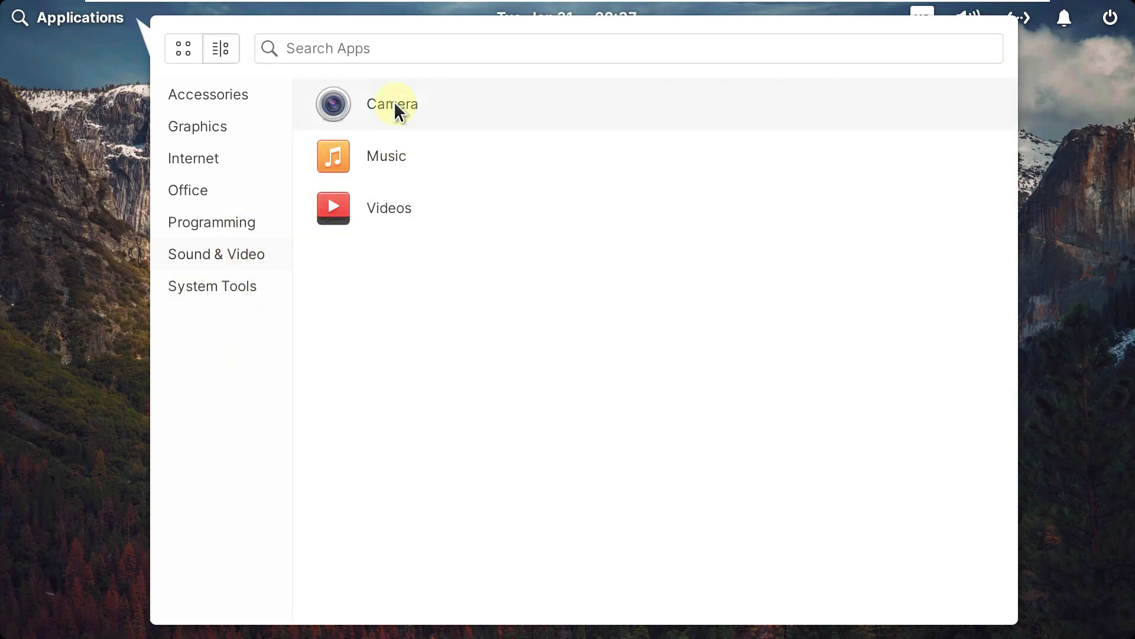
{"action": "left_click", "coordinate": [216, 218]}
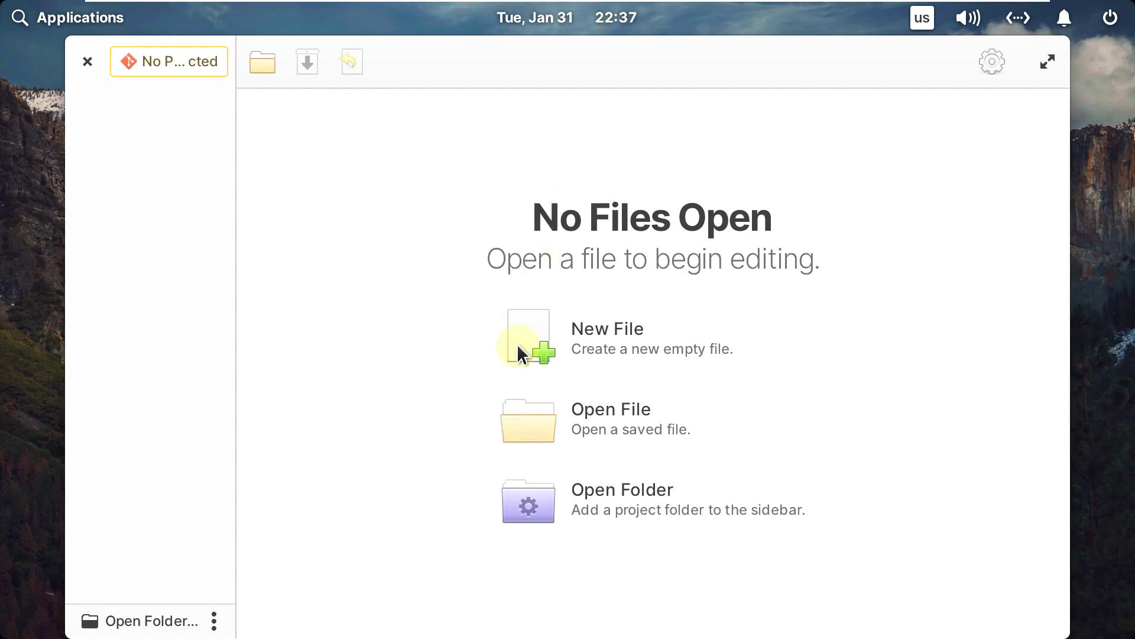
{"action": "left_click", "coordinate": [598, 346]}
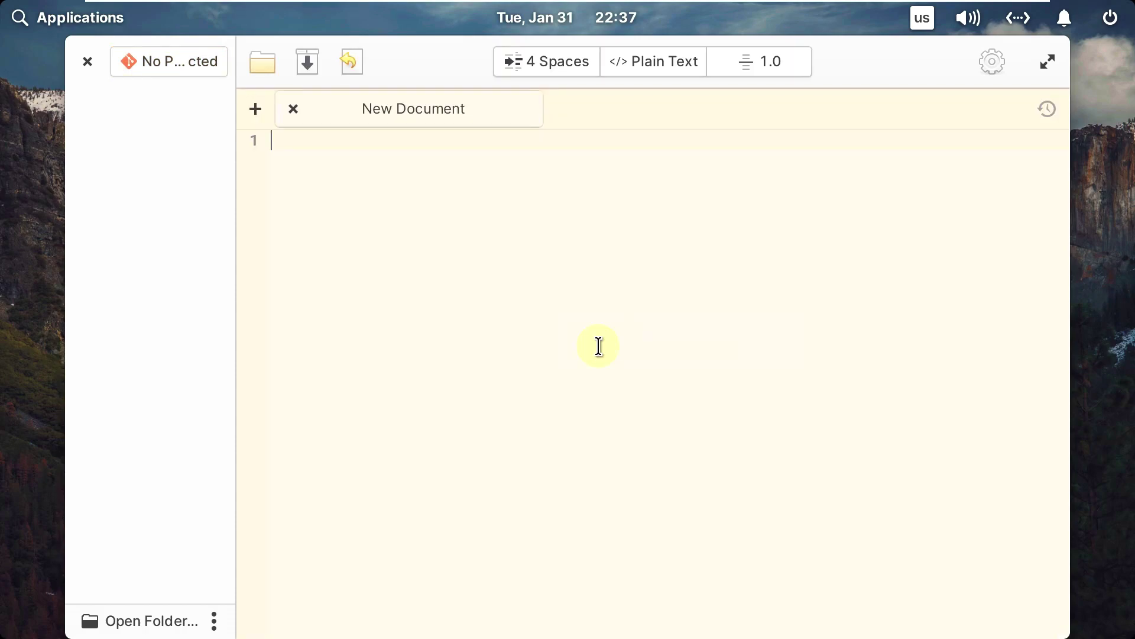
Review the code editor's Behavior, Interface and Extensions preferences, and close them without changes
{"action": "left_click", "coordinate": [991, 63]}
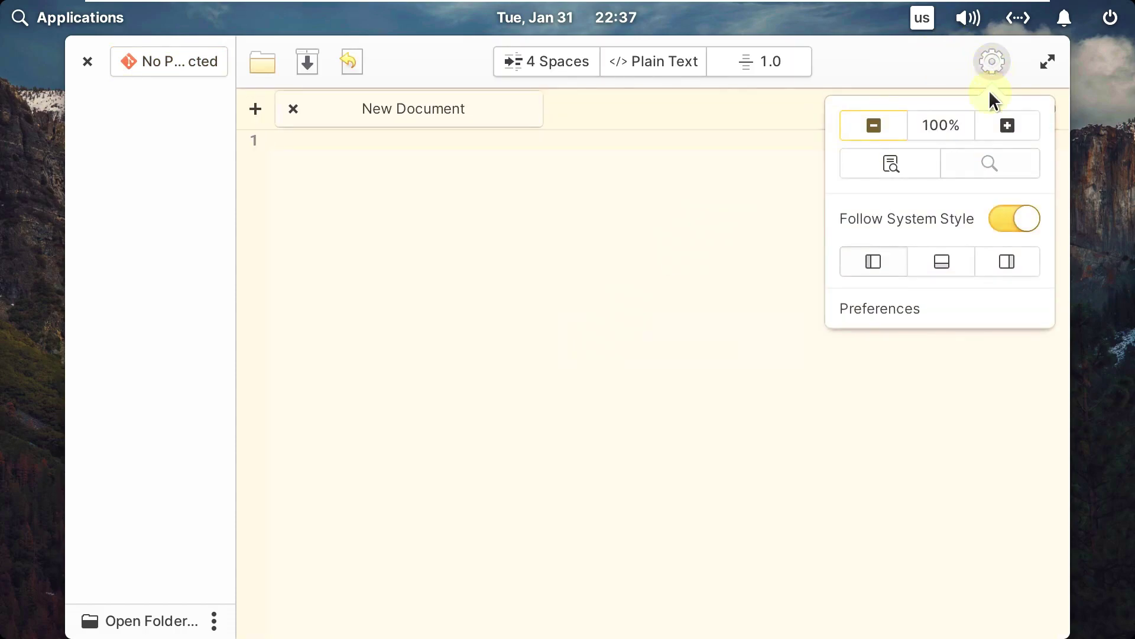
{"action": "left_click", "coordinate": [958, 307]}
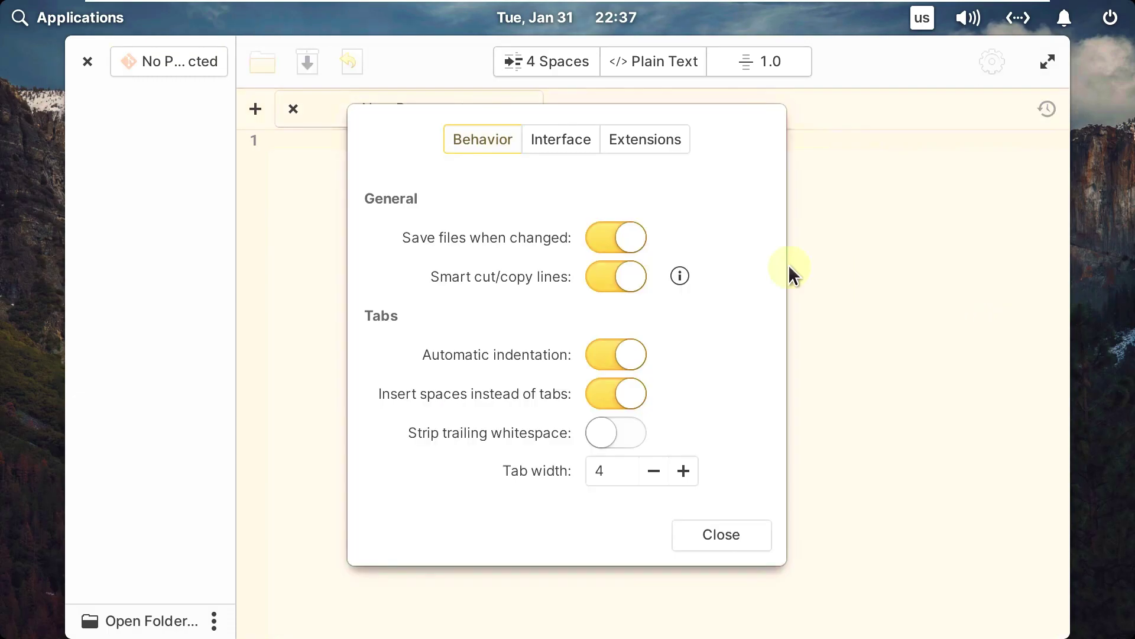
{"action": "left_click", "coordinate": [534, 140]}
{"action": "left_click", "coordinate": [616, 134]}
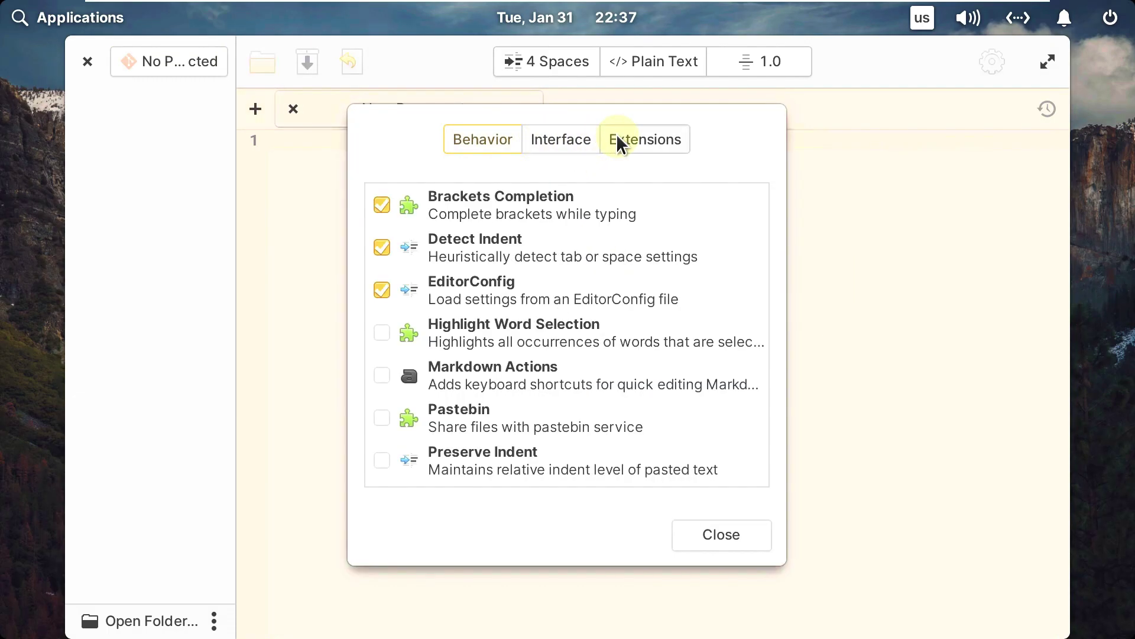
{"action": "left_click", "coordinate": [542, 133]}
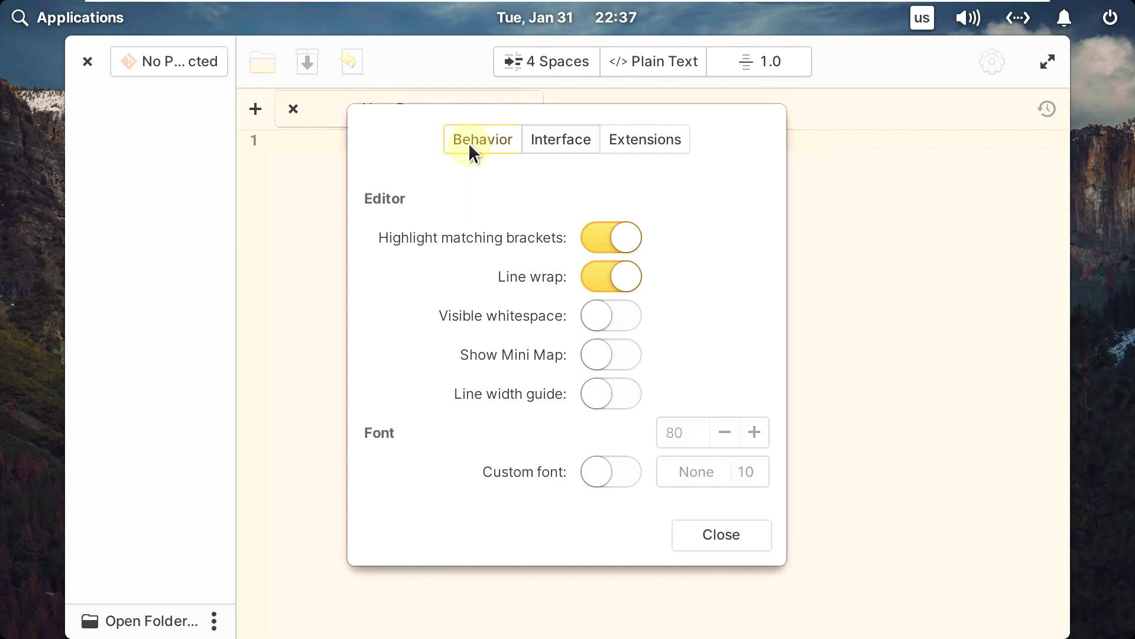
{"action": "left_click", "coordinate": [639, 133]}
{"action": "left_click", "coordinate": [753, 538]}
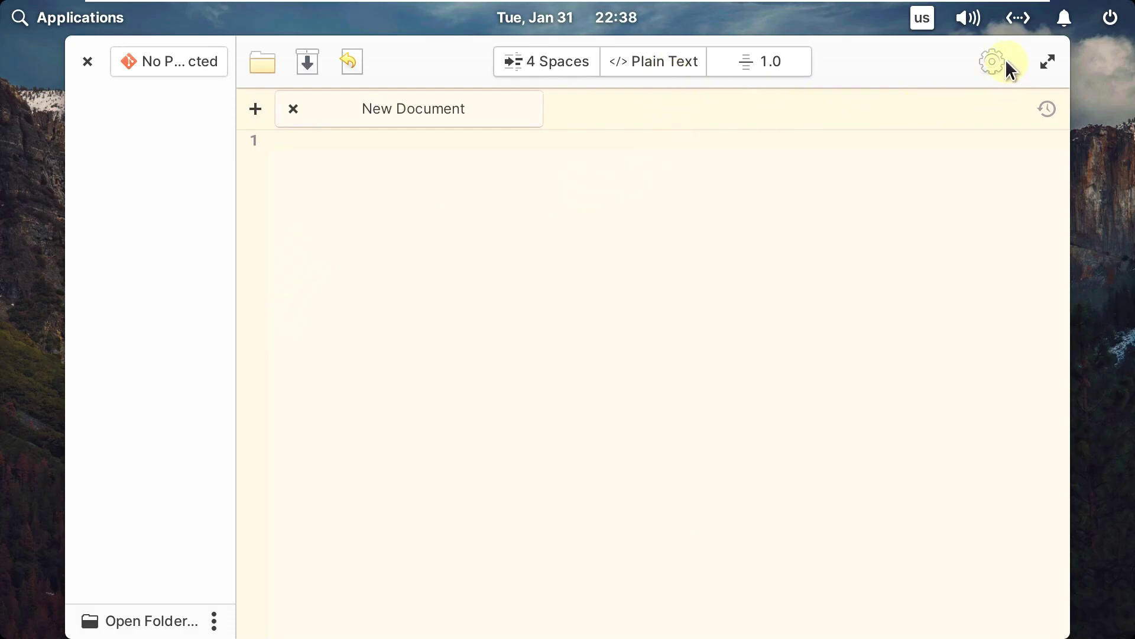
Paste the copied command sudo apt install neofetch into the new document
{"action": "right_click", "coordinate": [470, 168]}
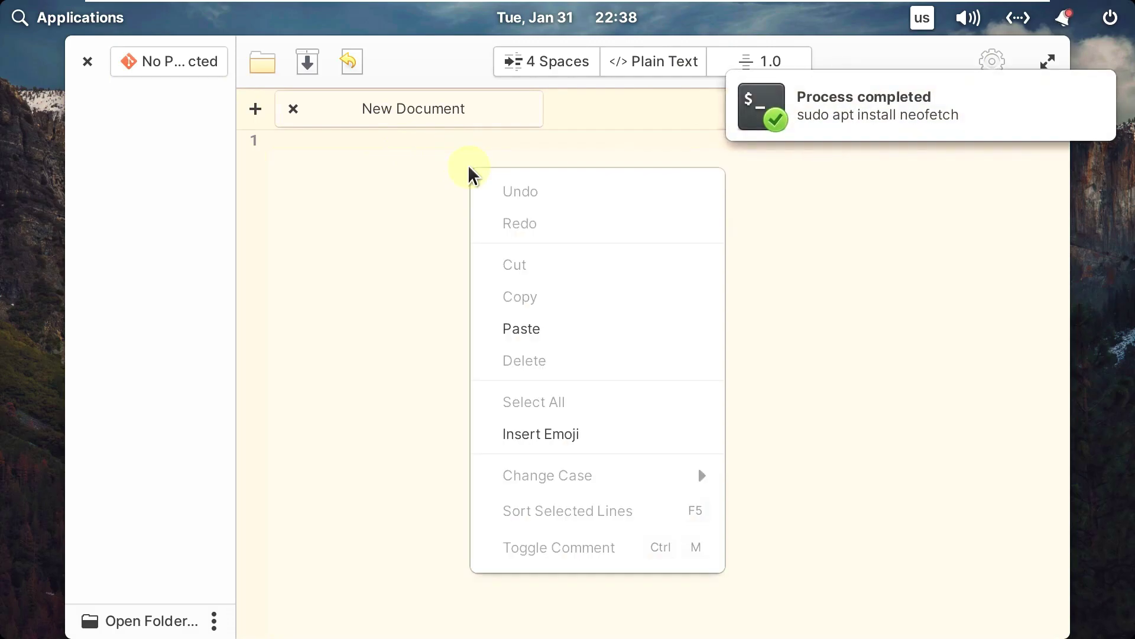
{"action": "left_click", "coordinate": [957, 289]}
{"action": "right_click", "coordinate": [540, 187]}
{"action": "left_click", "coordinate": [613, 350]}
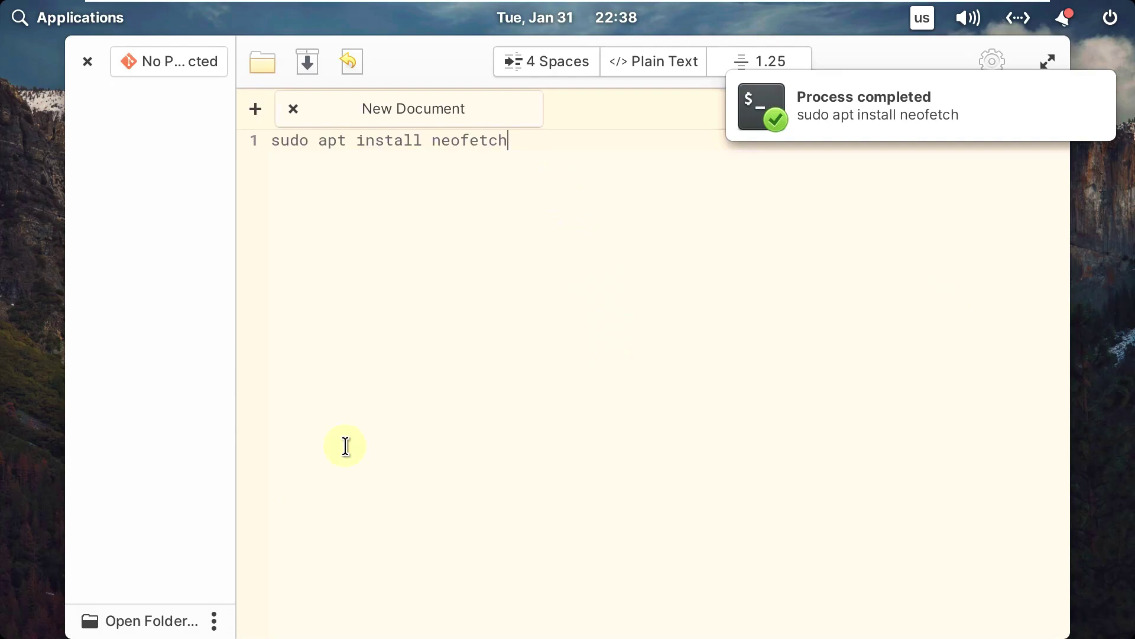
Look at the project folder chooser and the project sidebar's extra options, dismiss both, and close the code editor
{"action": "left_click", "coordinate": [208, 620]}
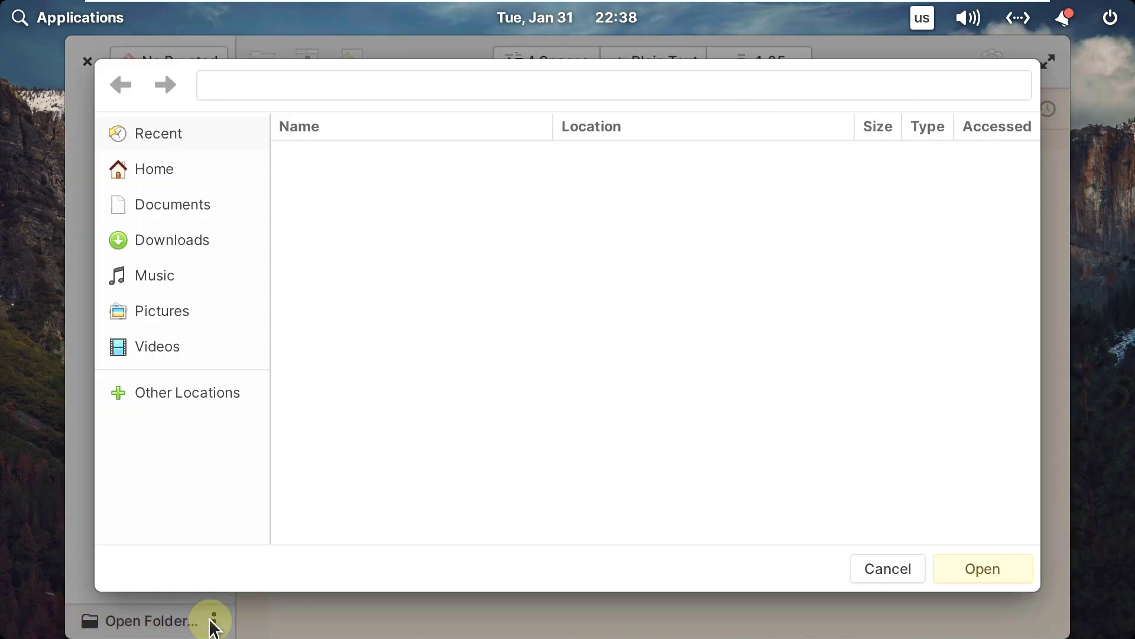
{"action": "left_click", "coordinate": [890, 569]}
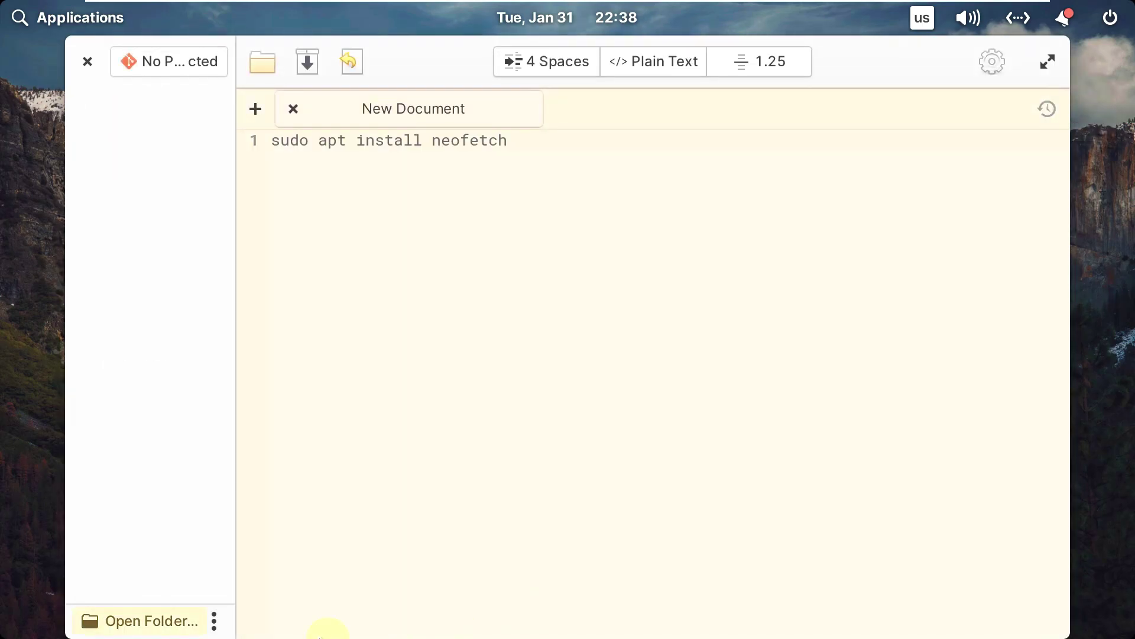
{"action": "left_click", "coordinate": [215, 621]}
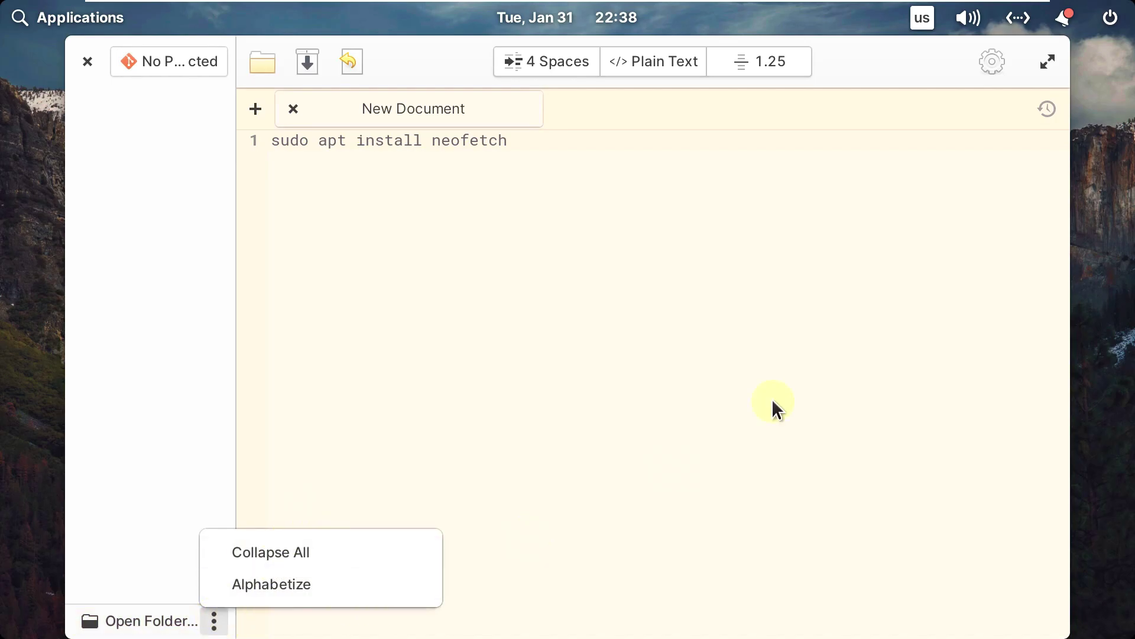
{"action": "left_click", "coordinate": [421, 191]}
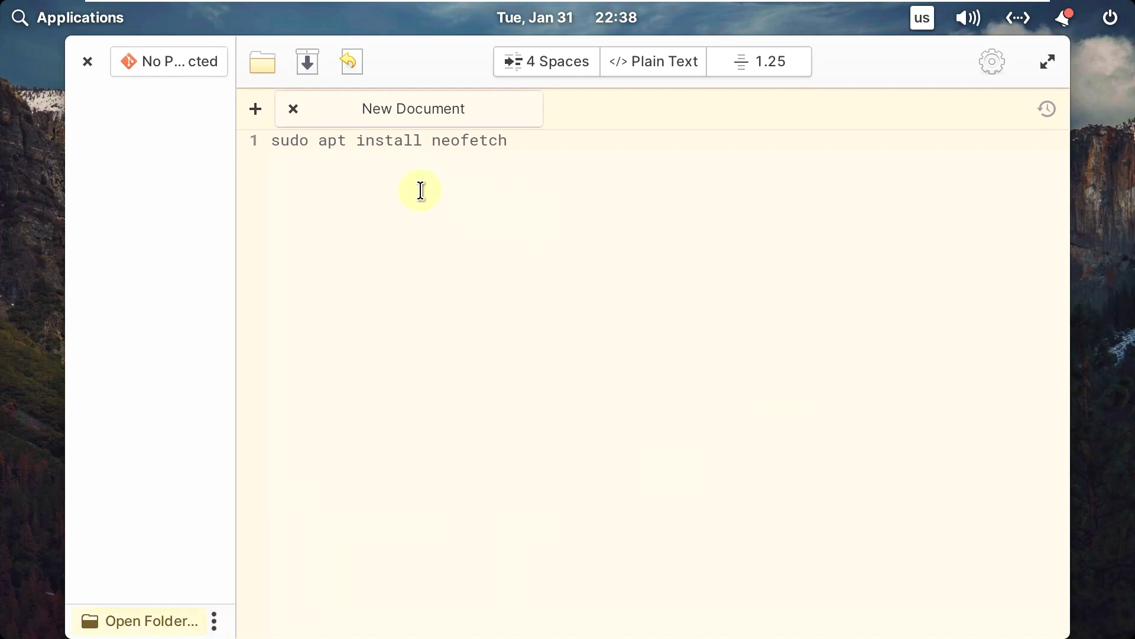
{"action": "left_click", "coordinate": [96, 68]}
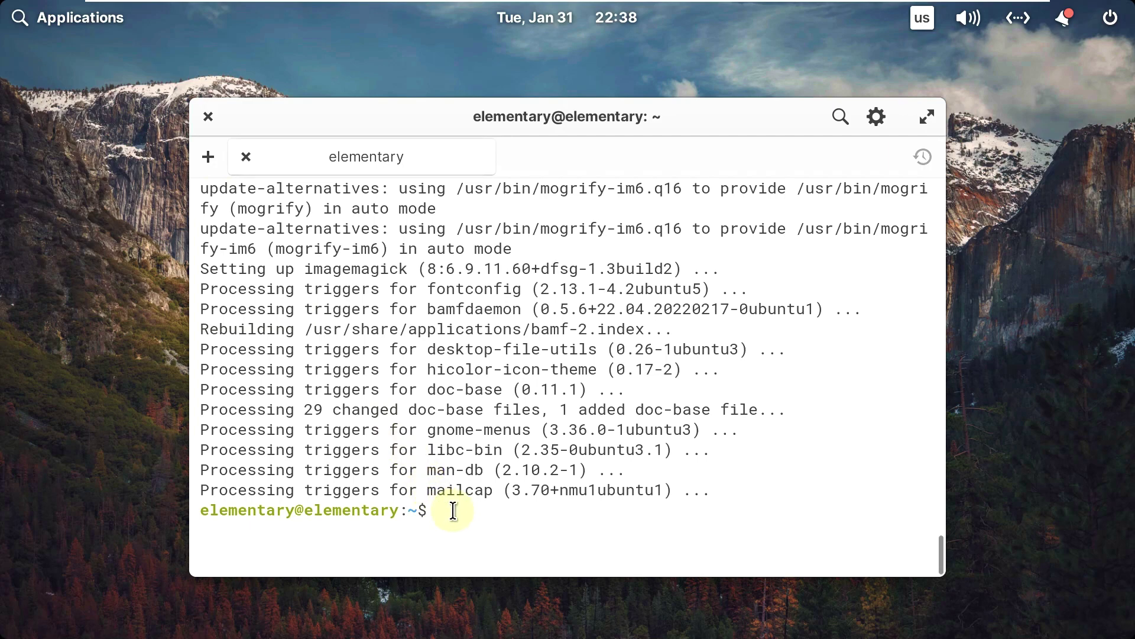
Run neofetch in the terminal and maximize the window to show the full system summary
{"action": "type", "text": "n"}
{"action": "type", "text": "eo"}
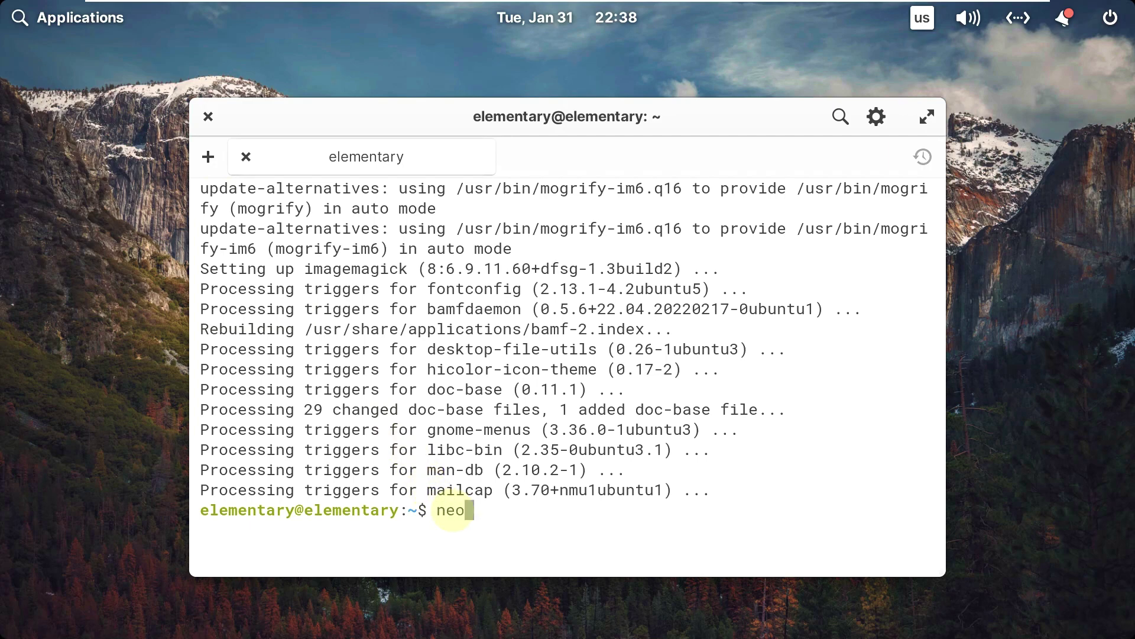
{"action": "type", "text": "fetch"}
{"action": "key", "text": "Return"}
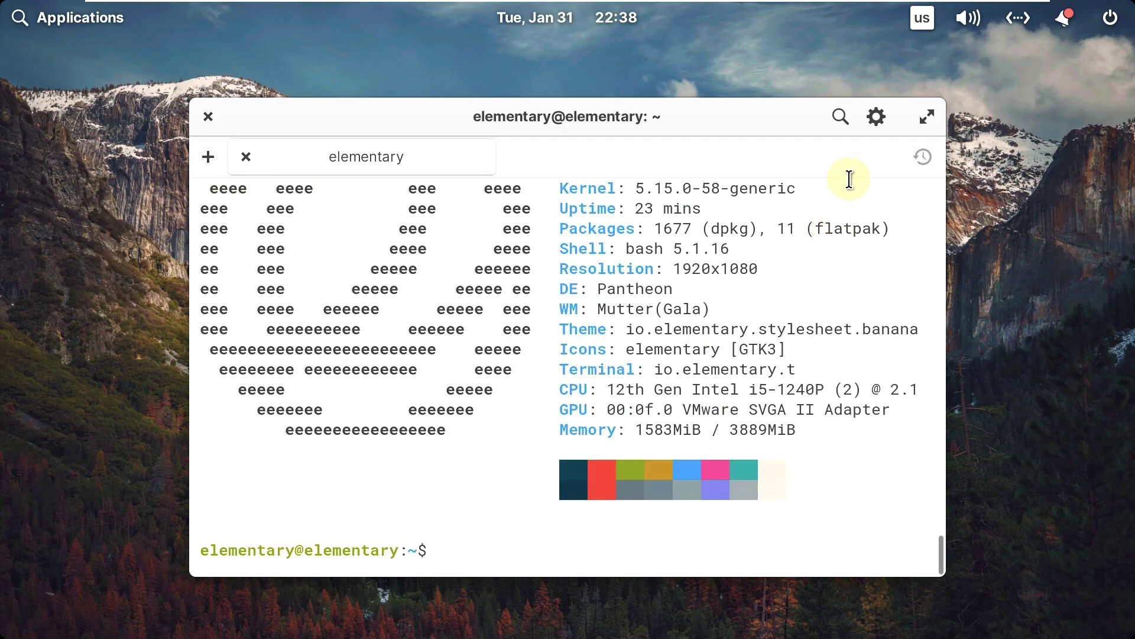
{"action": "left_click", "coordinate": [926, 115]}
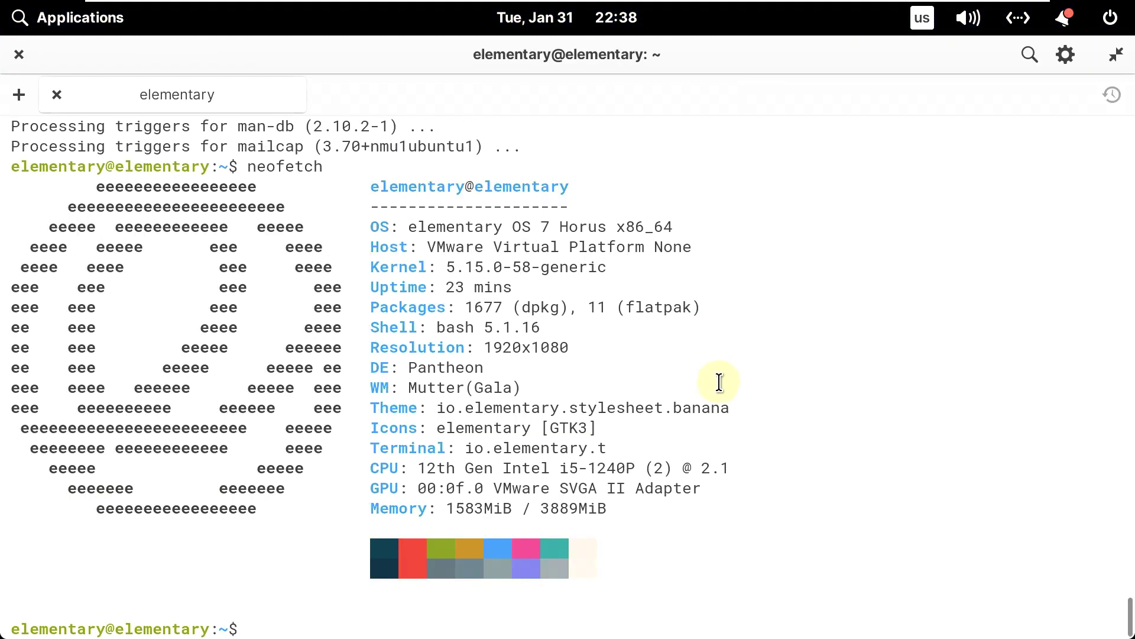
Start htop in the terminal and switch its process list to the tree view
{"action": "type", "text": "htop"}
{"action": "key", "text": "Return"}
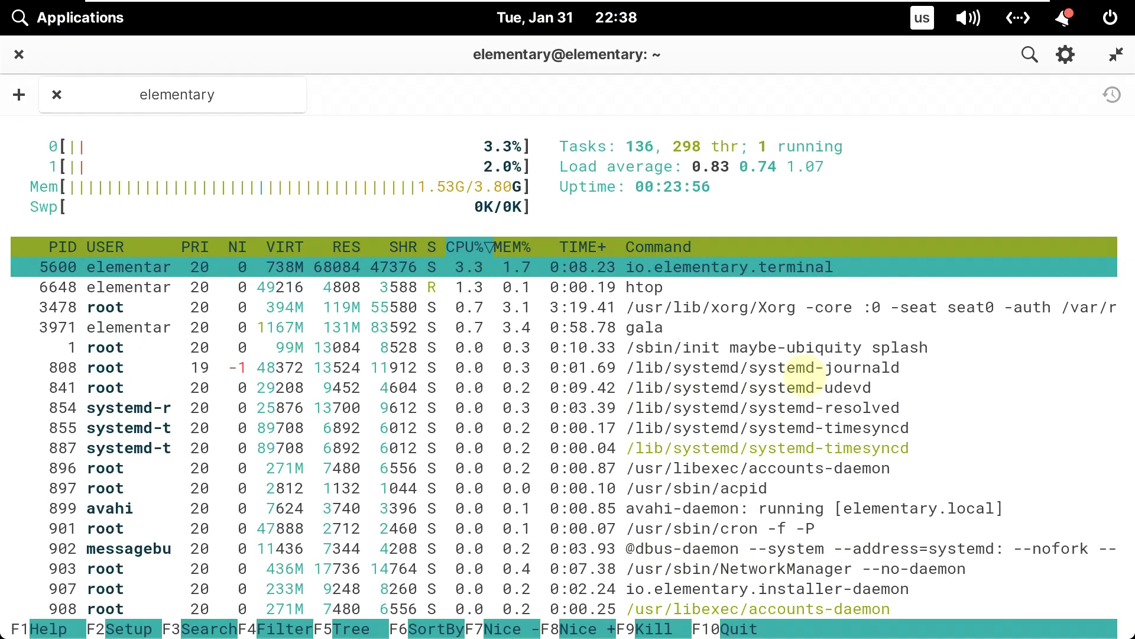
{"action": "key", "text": "F5"}
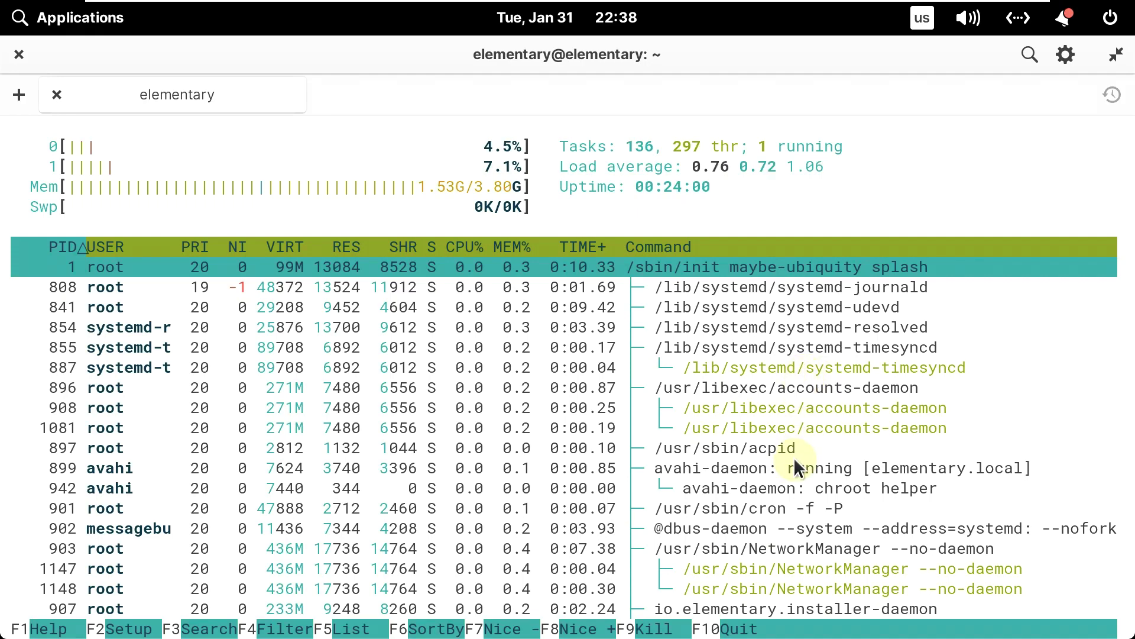
Examine the whole htop process tree down to its end and back, and quit the terminal with the process still active
{"action": "scroll", "coordinate": [793, 456], "scroll_direction": "down", "scroll_amount": 15}
{"action": "scroll", "coordinate": [793, 456], "scroll_direction": "down", "scroll_amount": 5}
{"action": "scroll", "coordinate": [794, 457], "scroll_direction": "up", "scroll_amount": 8}
{"action": "scroll", "coordinate": [794, 463], "scroll_direction": "down", "scroll_amount": 10}
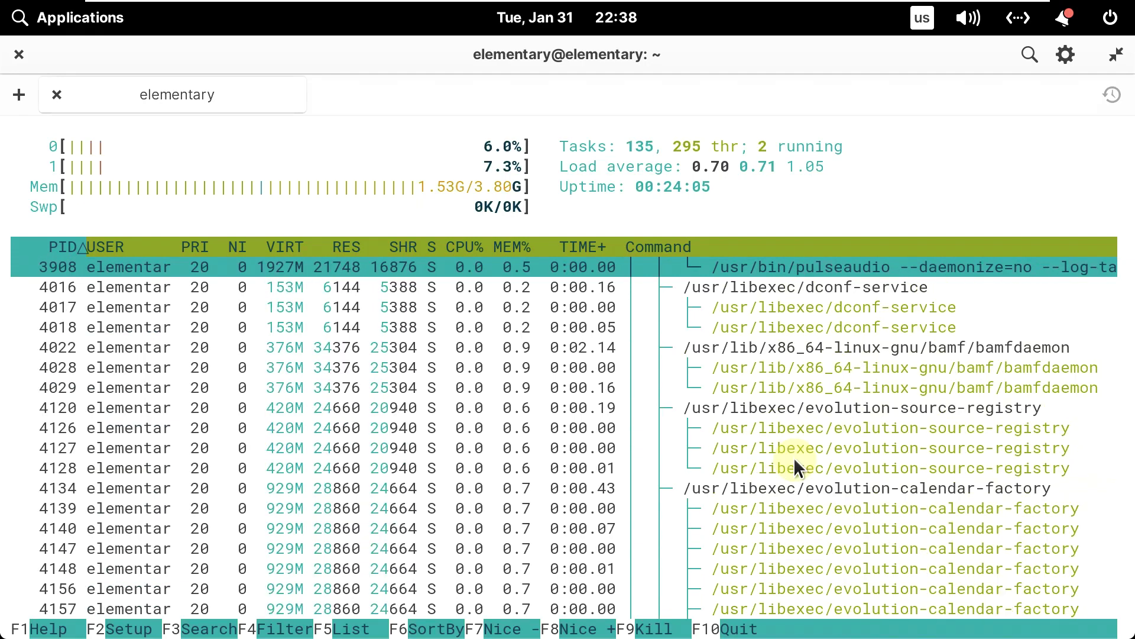
{"action": "scroll", "coordinate": [795, 463], "scroll_direction": "down", "scroll_amount": 10}
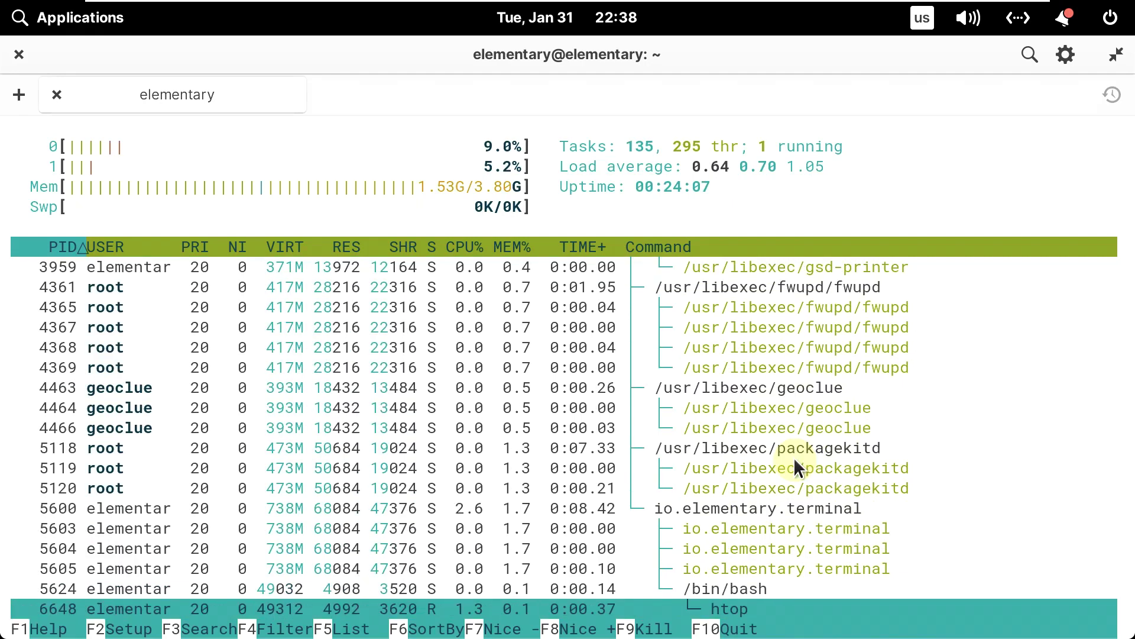
{"action": "scroll", "coordinate": [794, 457], "scroll_direction": "up", "scroll_amount": 15}
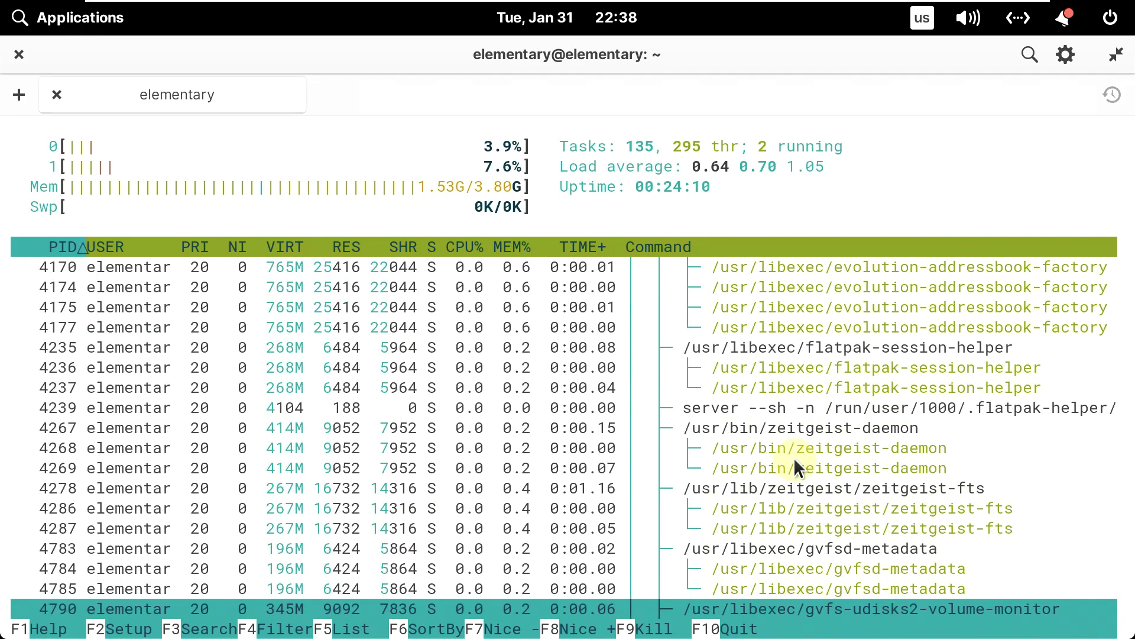
{"action": "scroll", "coordinate": [794, 456], "scroll_direction": "up", "scroll_amount": 12}
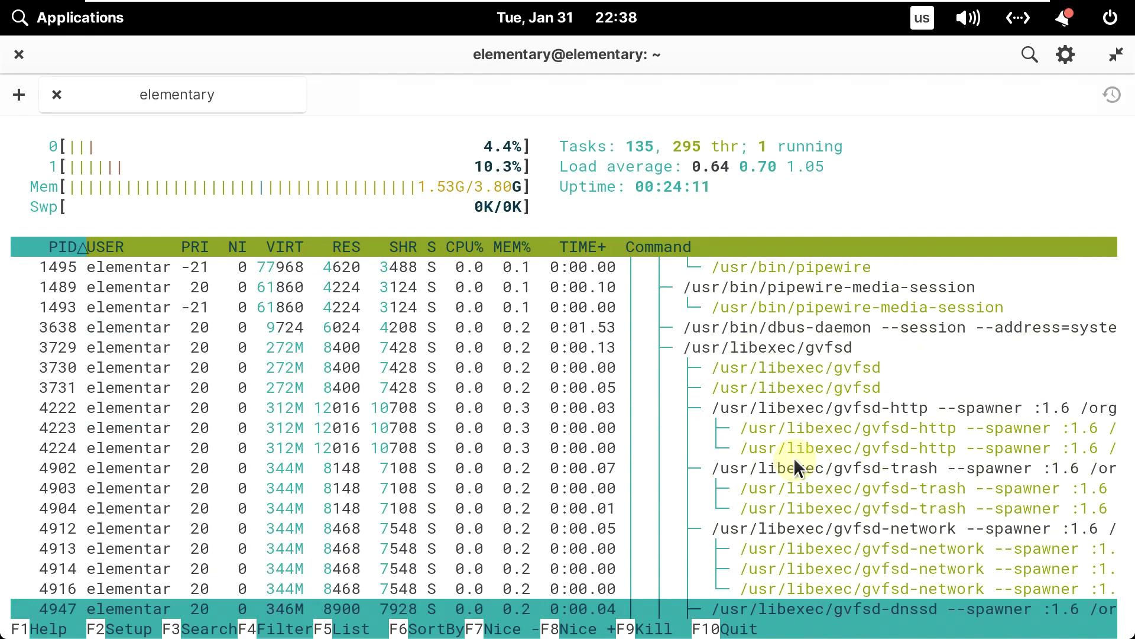
{"action": "scroll", "coordinate": [793, 457], "scroll_direction": "up", "scroll_amount": 15}
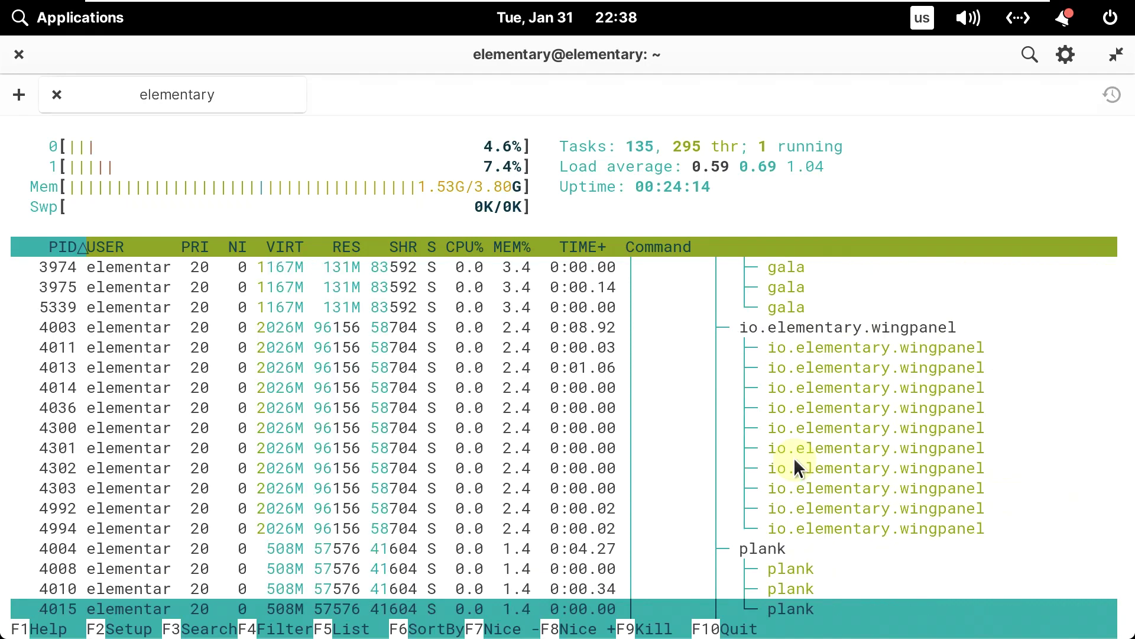
{"action": "scroll", "coordinate": [793, 456], "scroll_direction": "up", "scroll_amount": 15}
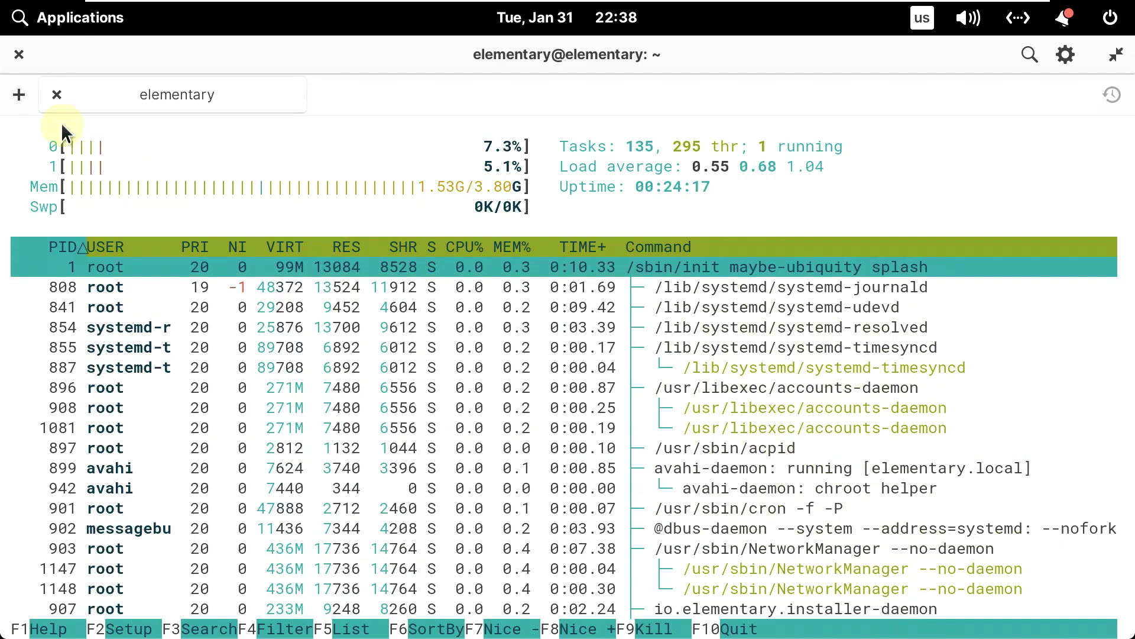
{"action": "left_click", "coordinate": [19, 62]}
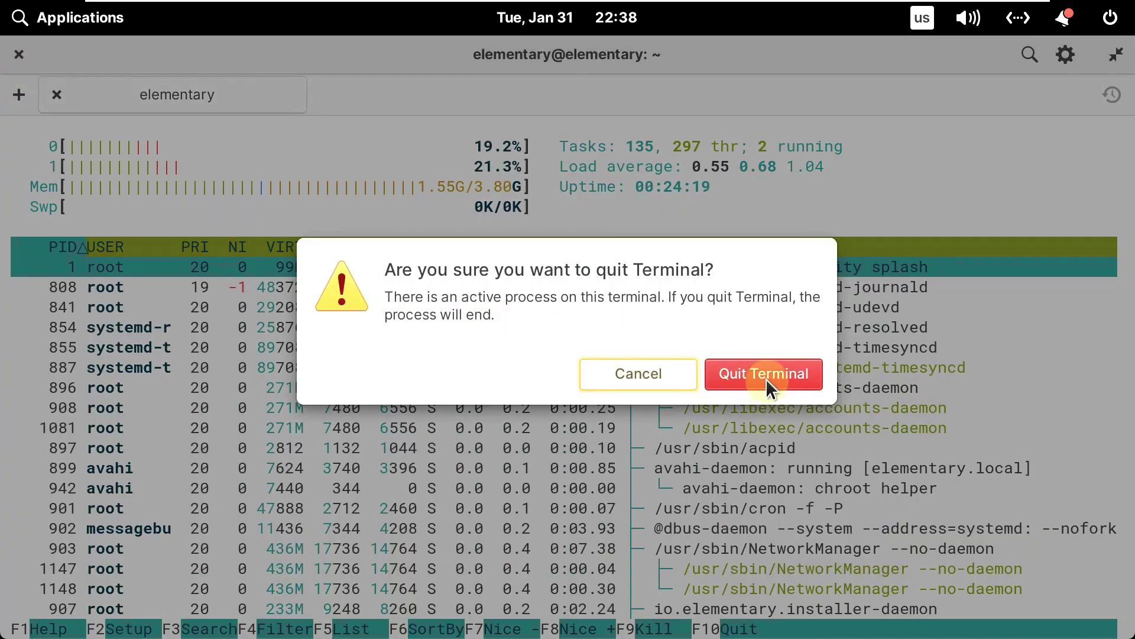
{"action": "left_click", "coordinate": [765, 379]}
Open the desktop wallpaper settings and set the pink flower photo as the wallpaper
{"action": "right_click", "coordinate": [275, 202]}
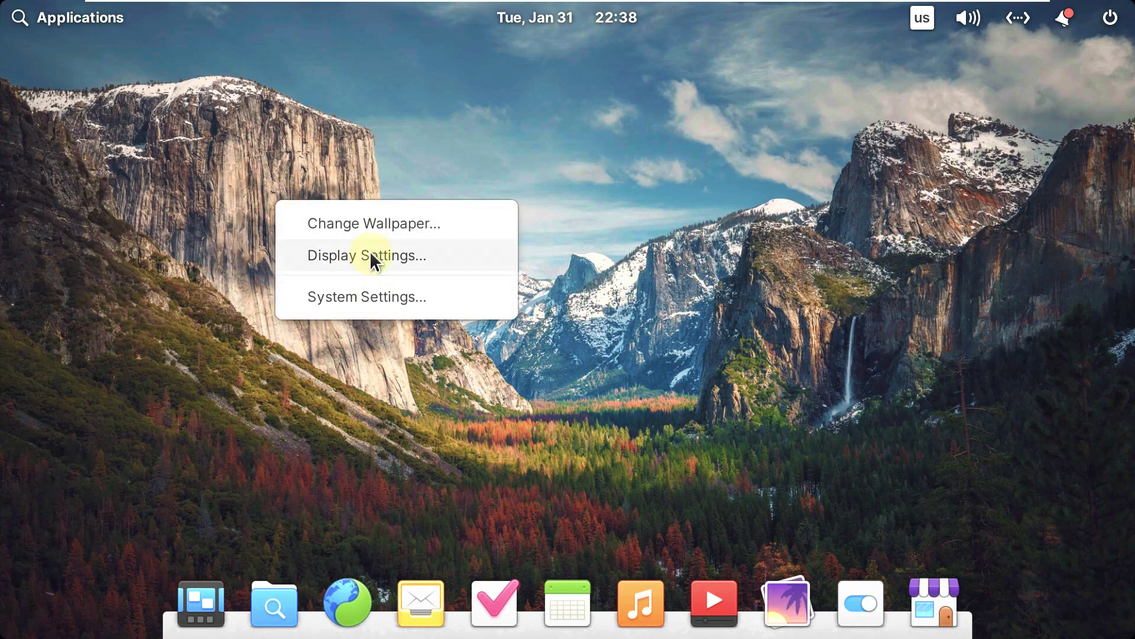
{"action": "left_click", "coordinate": [368, 236]}
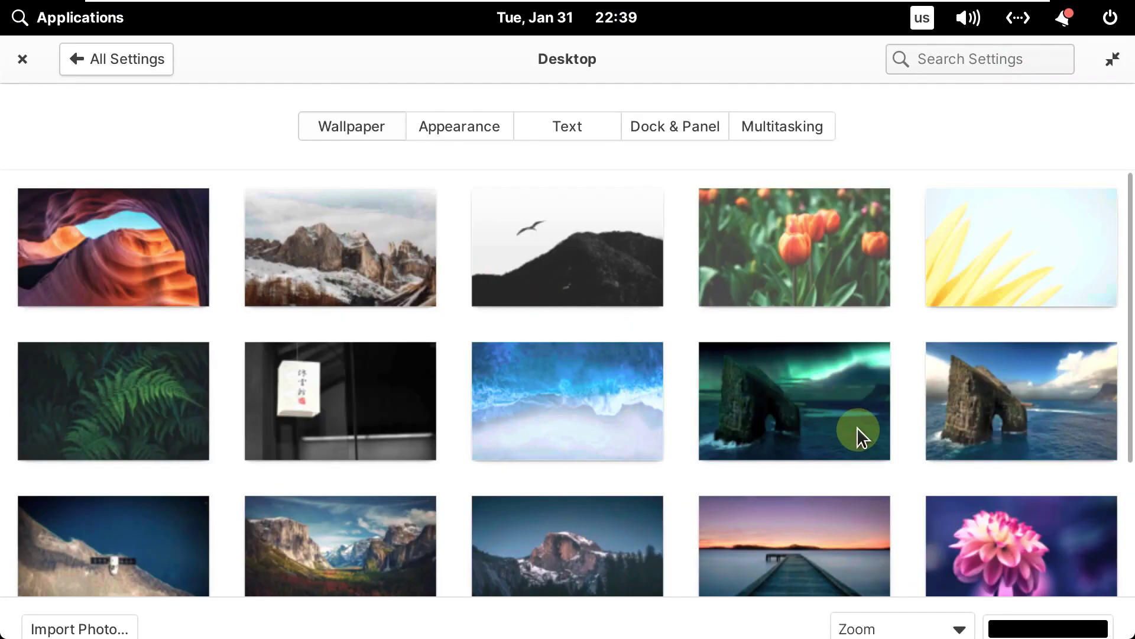
{"action": "scroll", "coordinate": [857, 427], "scroll_direction": "down", "scroll_amount": 5}
{"action": "left_click", "coordinate": [944, 391]}
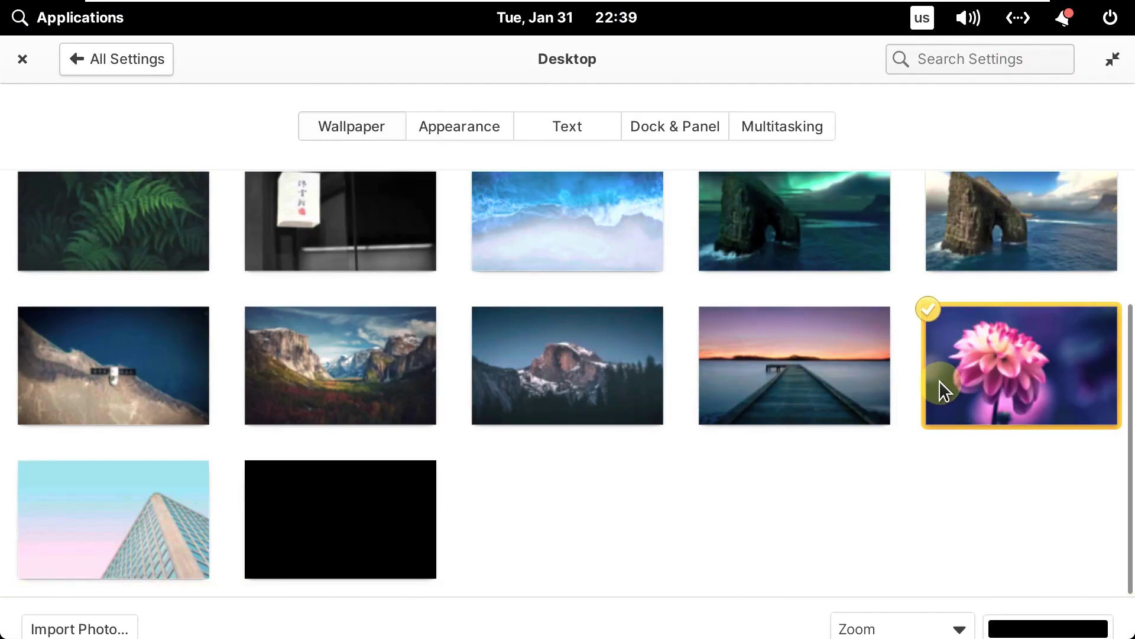
Restore the maximized settings window to a smaller size and set the blue ocean waves beach photo as the wallpaper
{"action": "scroll", "coordinate": [966, 268], "scroll_direction": "up", "scroll_amount": 3}
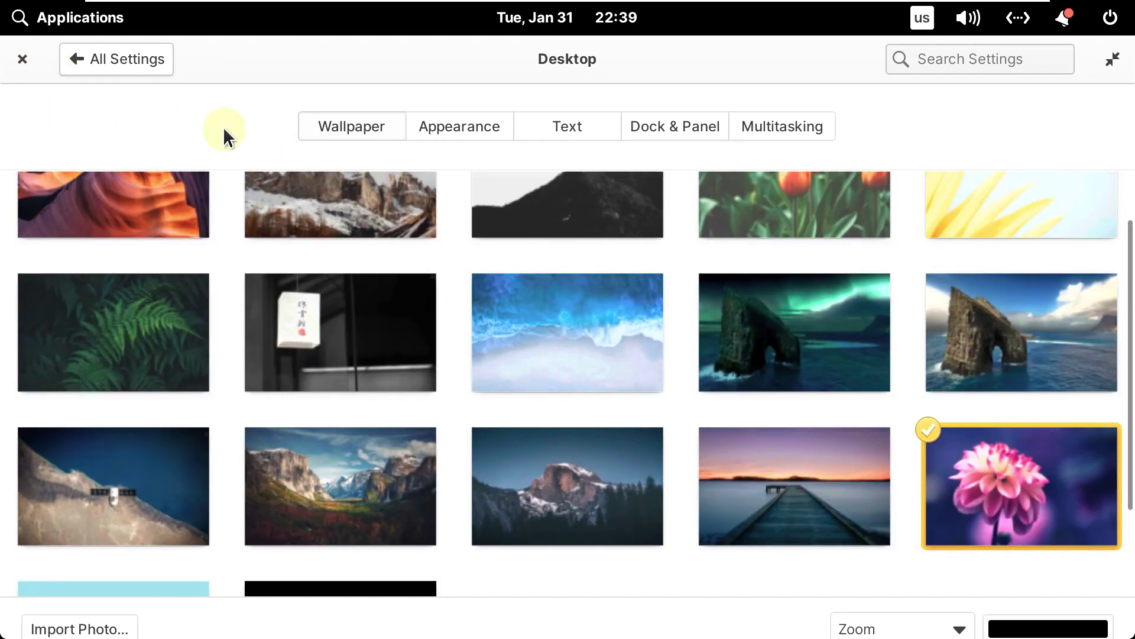
{"action": "left_click_drag", "start_coordinate": [731, 83], "coordinate": [605, 126]}
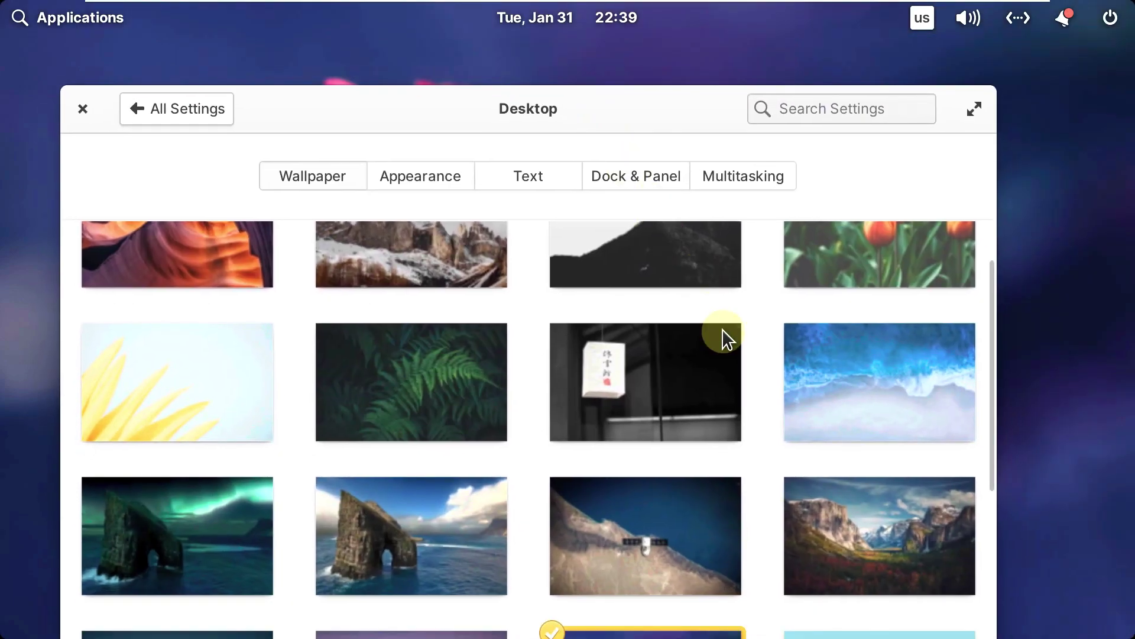
{"action": "scroll", "coordinate": [714, 335], "scroll_direction": "down", "scroll_amount": 3}
{"action": "scroll", "coordinate": [608, 434], "scroll_direction": "up", "scroll_amount": 5}
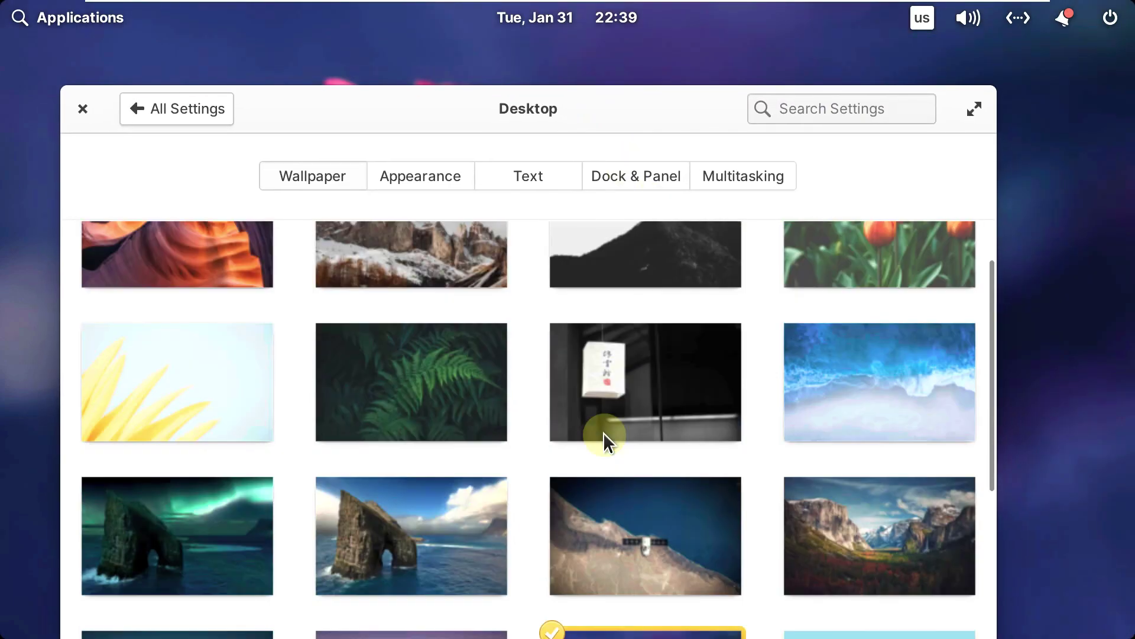
{"action": "left_click", "coordinate": [924, 453]}
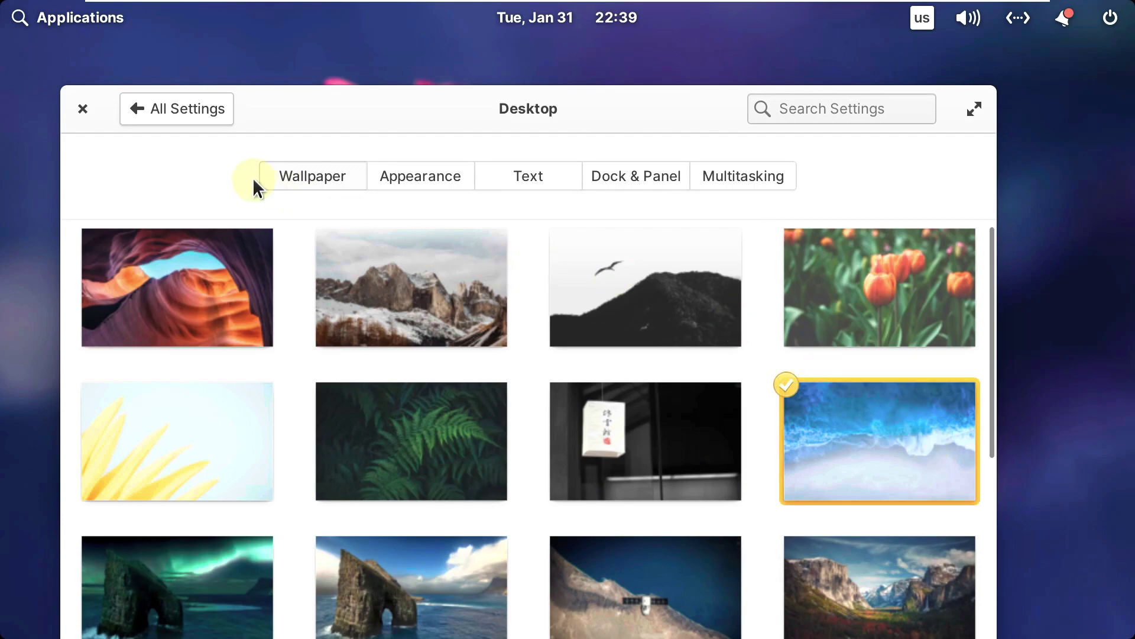
Look through the Appearance, Text, Dock & Panel and Multitasking desktop settings, and close the settings window
{"action": "left_click", "coordinate": [399, 178]}
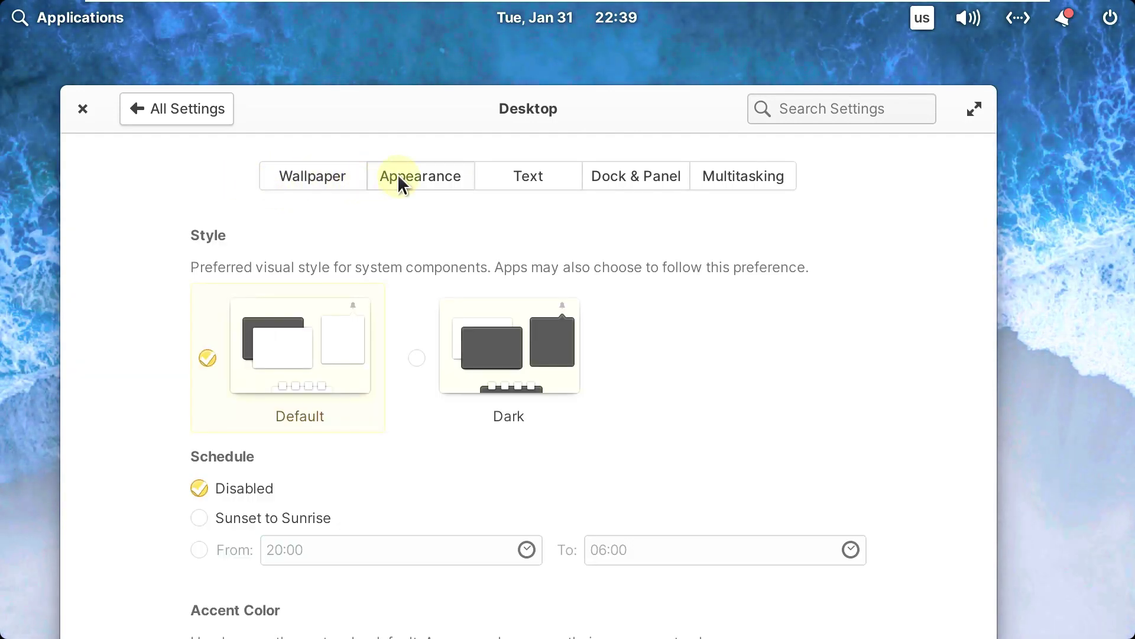
{"action": "left_click", "coordinate": [505, 191]}
{"action": "left_click", "coordinate": [683, 178]}
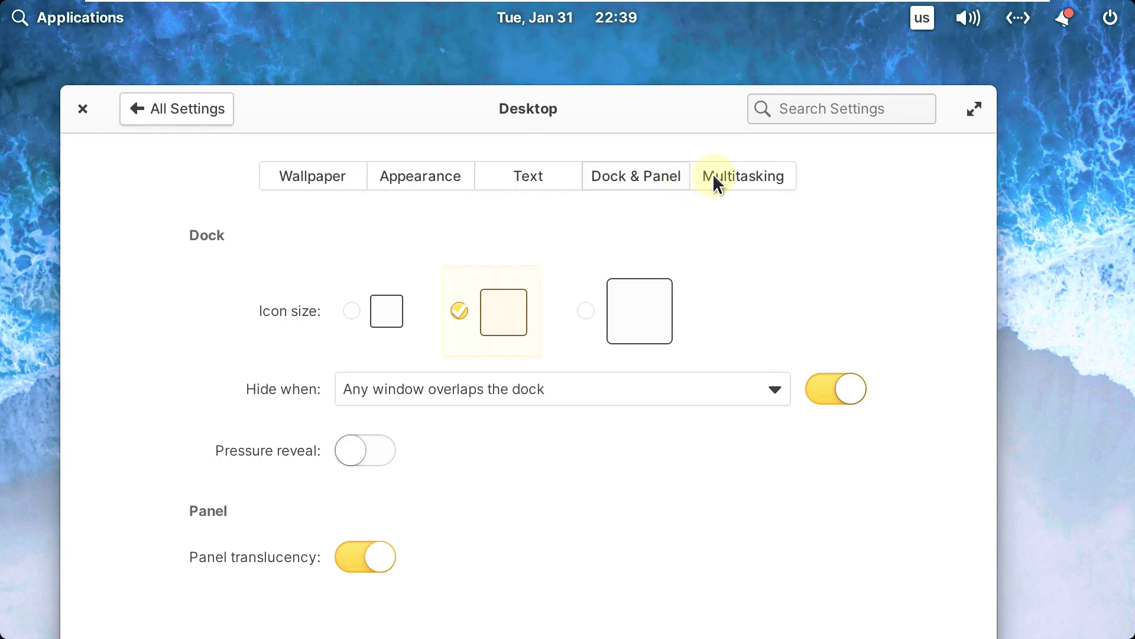
{"action": "left_click", "coordinate": [713, 175]}
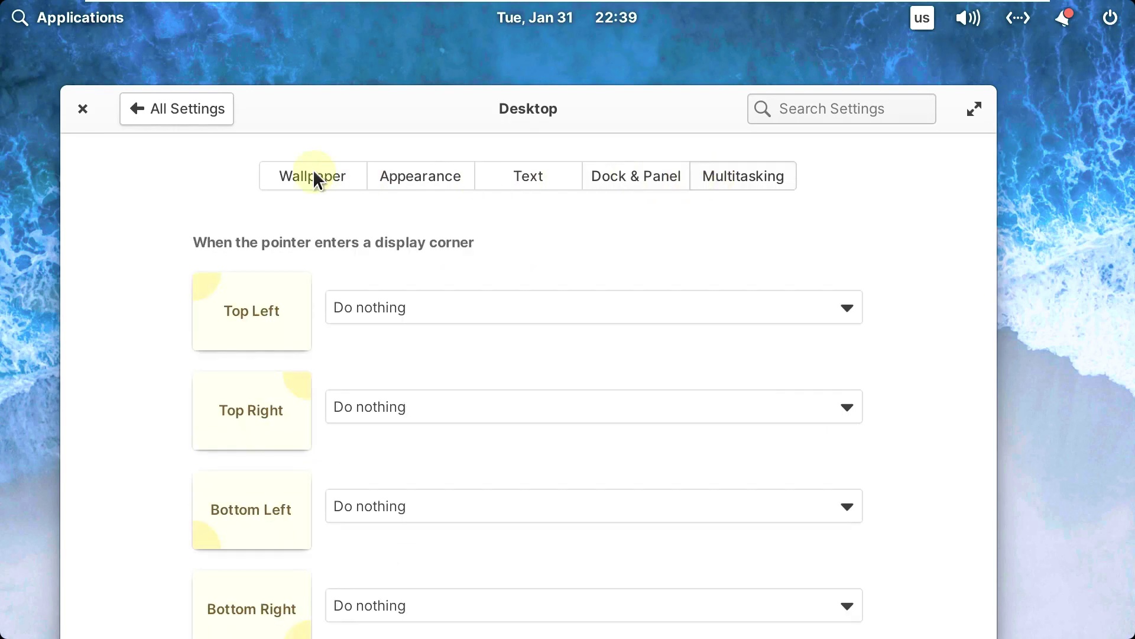
{"action": "left_click", "coordinate": [82, 109]}
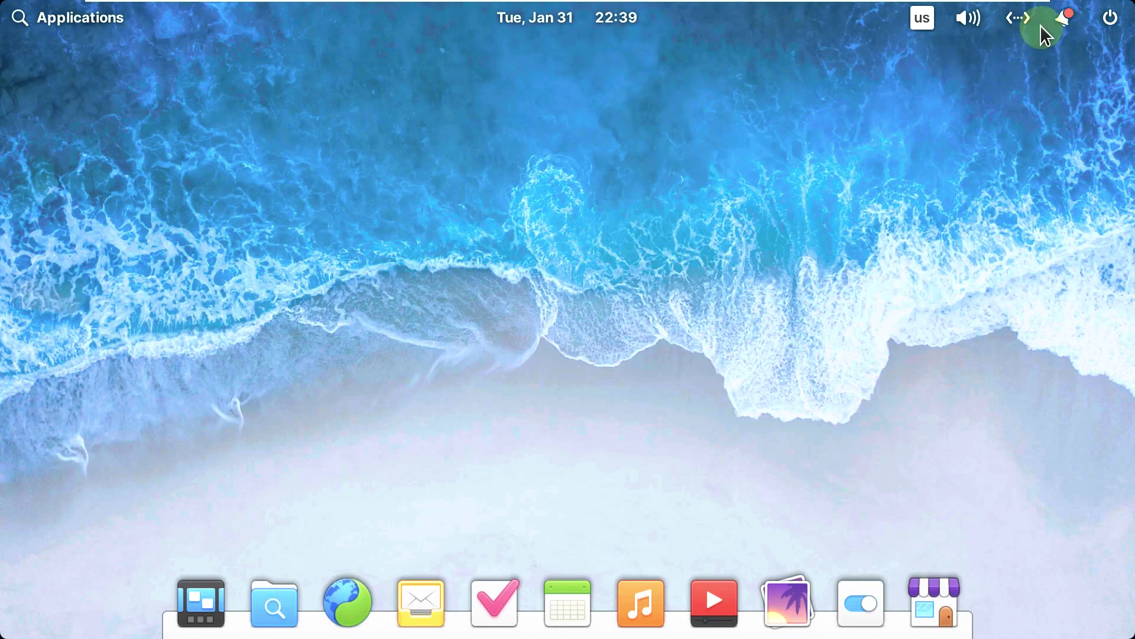
Check the network indicator and the notification list, and clear all notifications
{"action": "left_click", "coordinate": [1062, 18]}
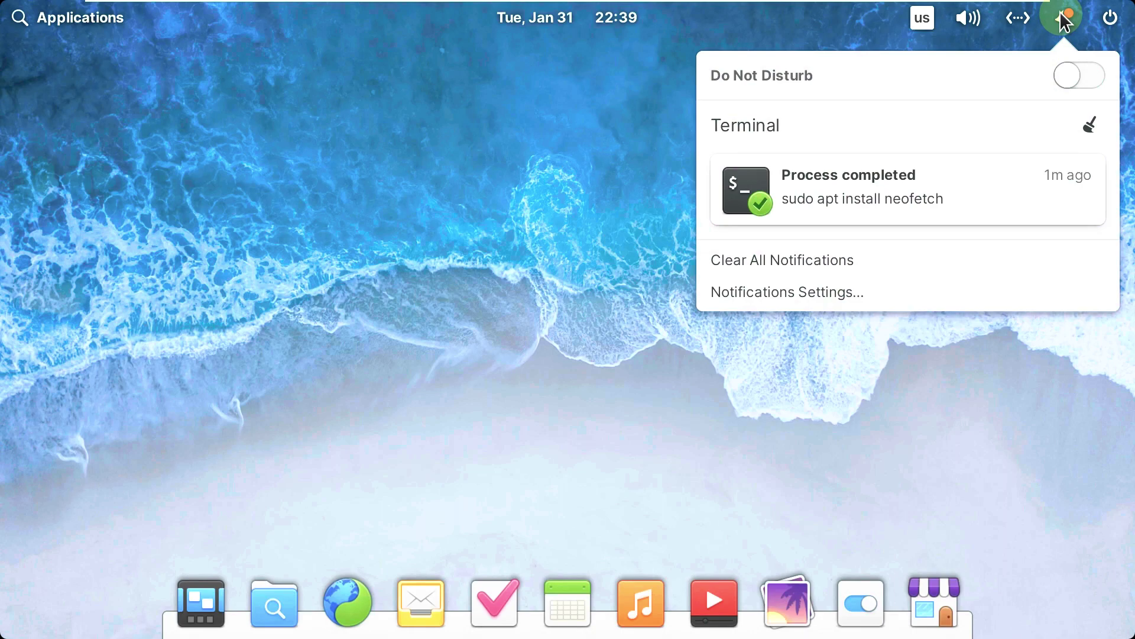
{"action": "left_click", "coordinate": [1018, 18]}
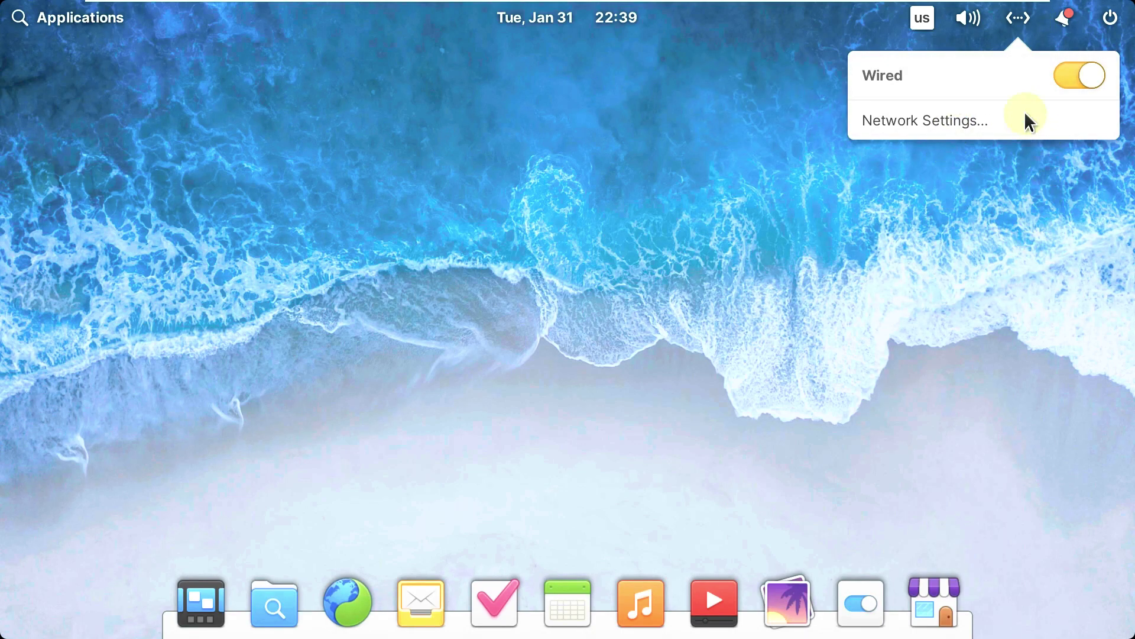
{"action": "left_click", "coordinate": [1062, 18]}
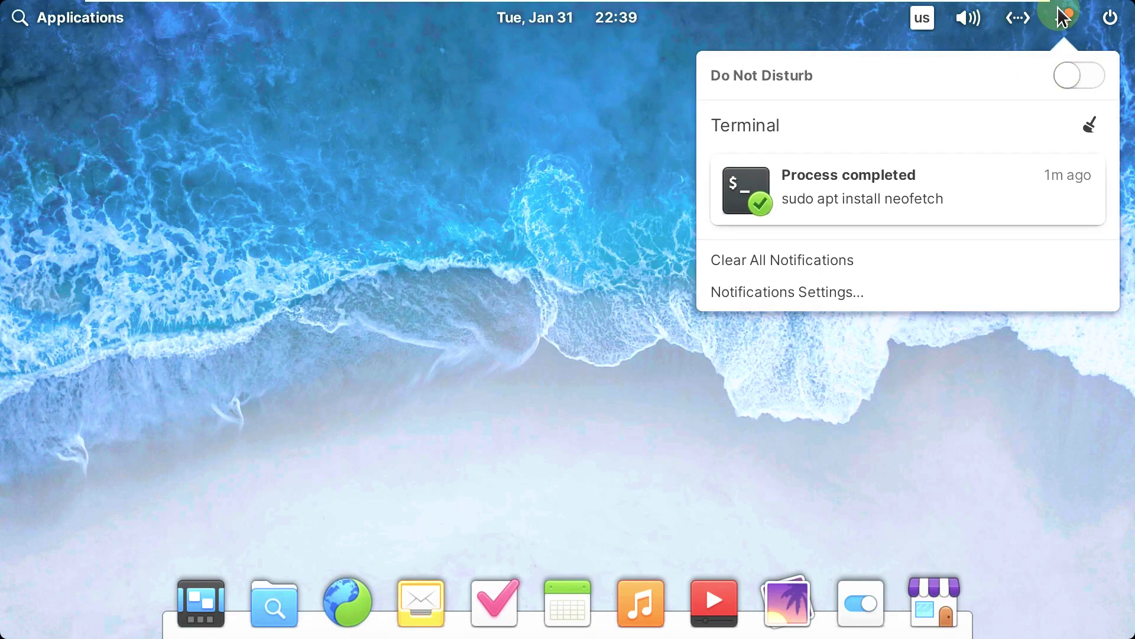
{"action": "left_click", "coordinate": [880, 256]}
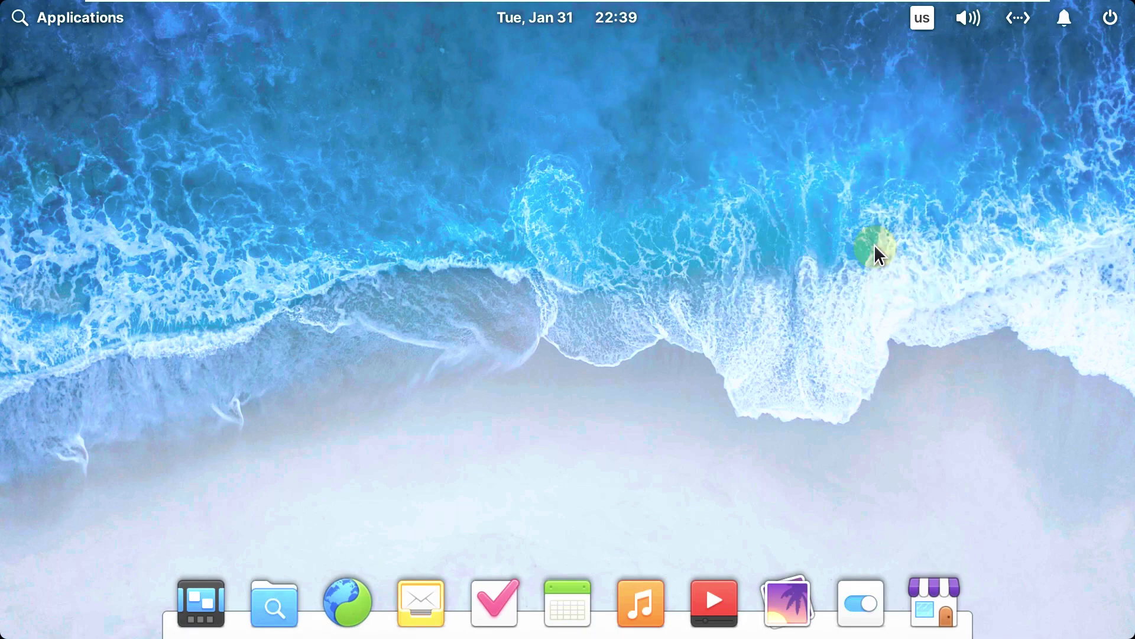
Open the web browser and replace the restored elementary blog and Flathub tabs with one new blank tab
{"action": "left_click", "coordinate": [336, 609]}
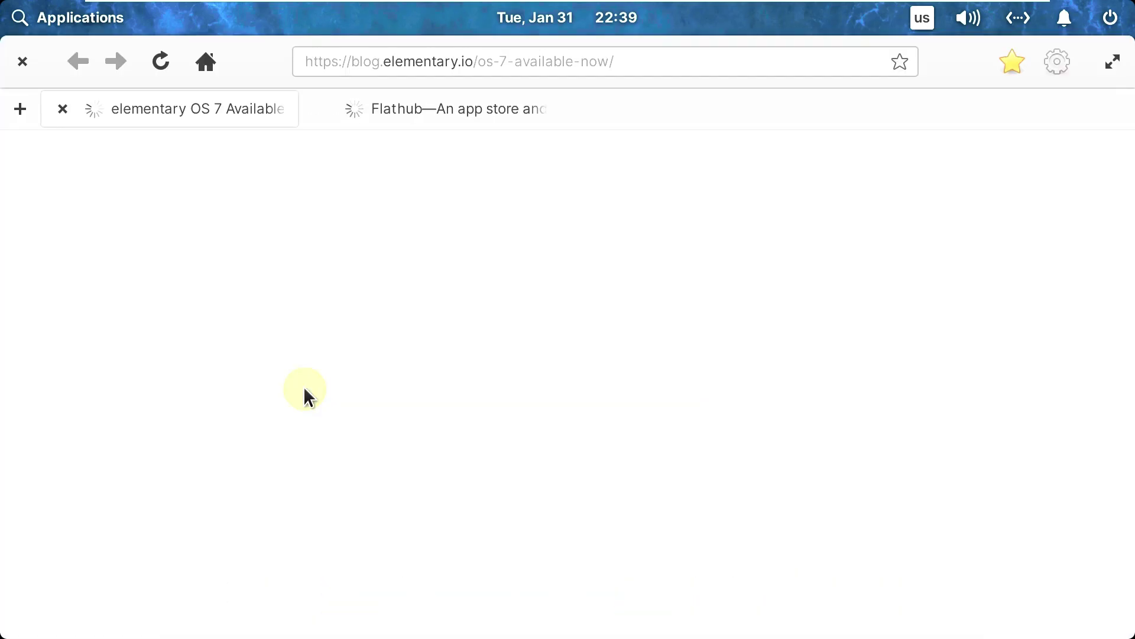
{"action": "left_click", "coordinate": [59, 115]}
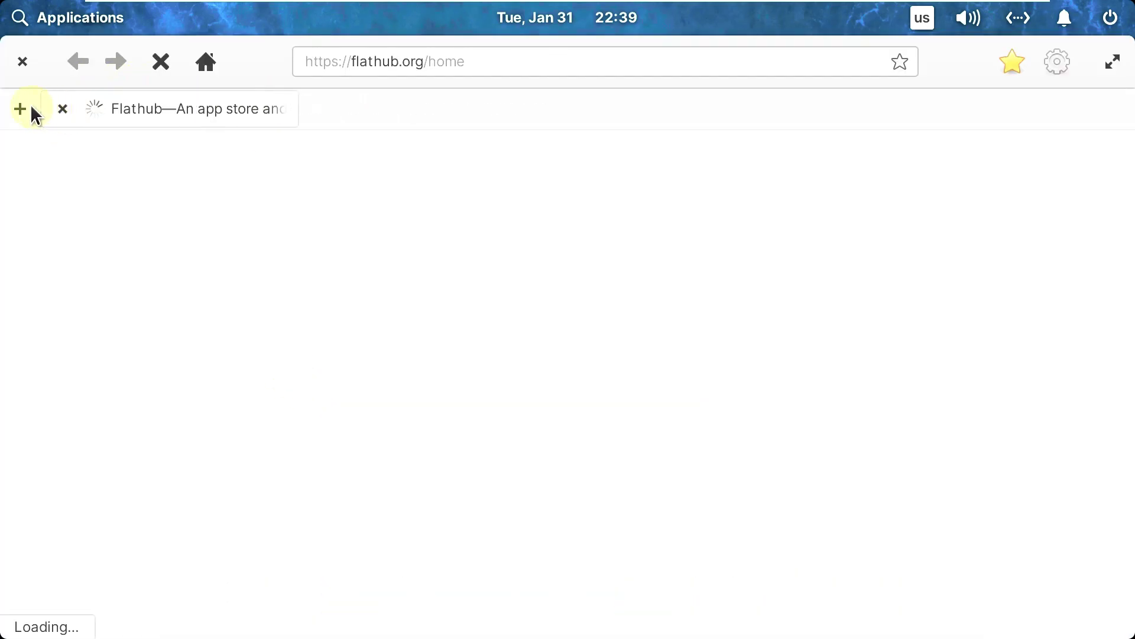
{"action": "key", "text": "ctrl+t"}
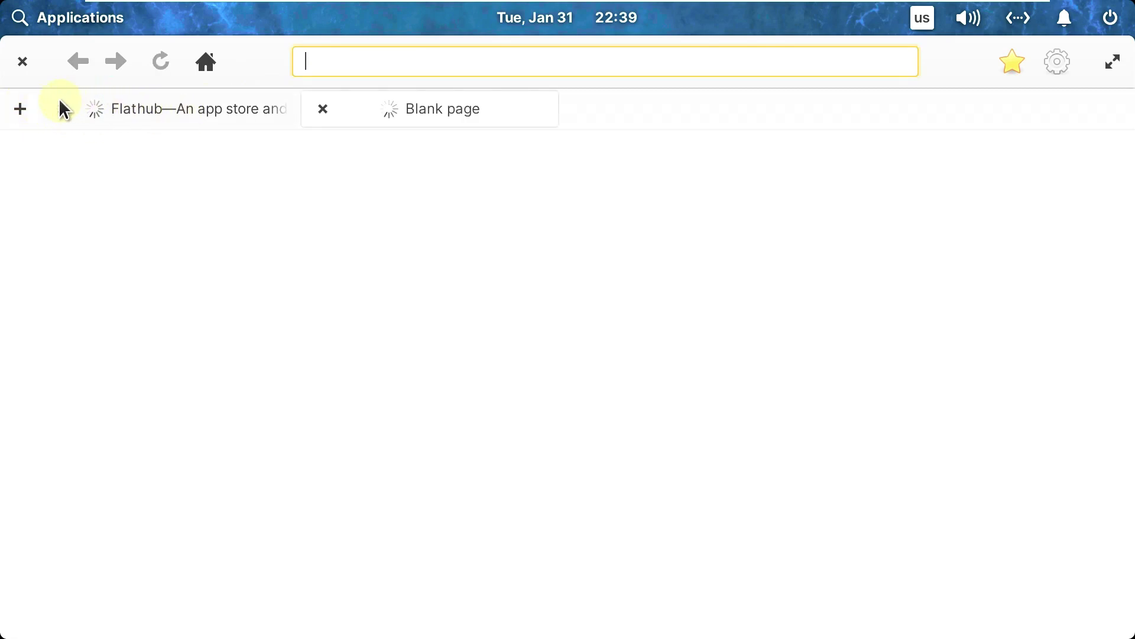
{"action": "left_click", "coordinate": [64, 113]}
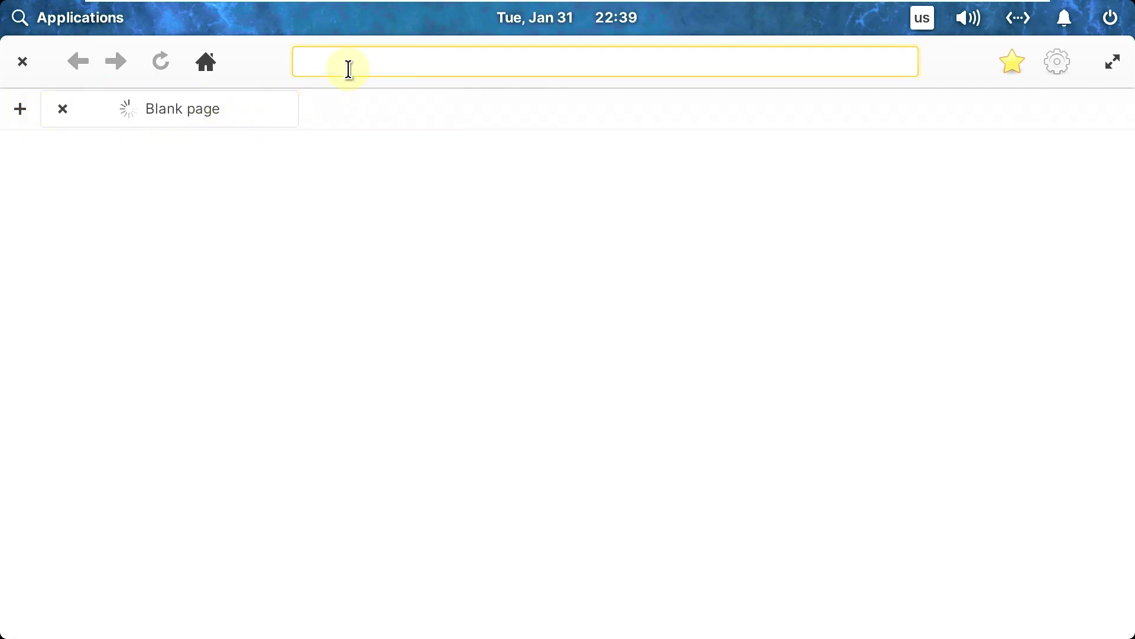
Load youtube.com/9to5linux in the blank tab
{"action": "type", "text": "y"}
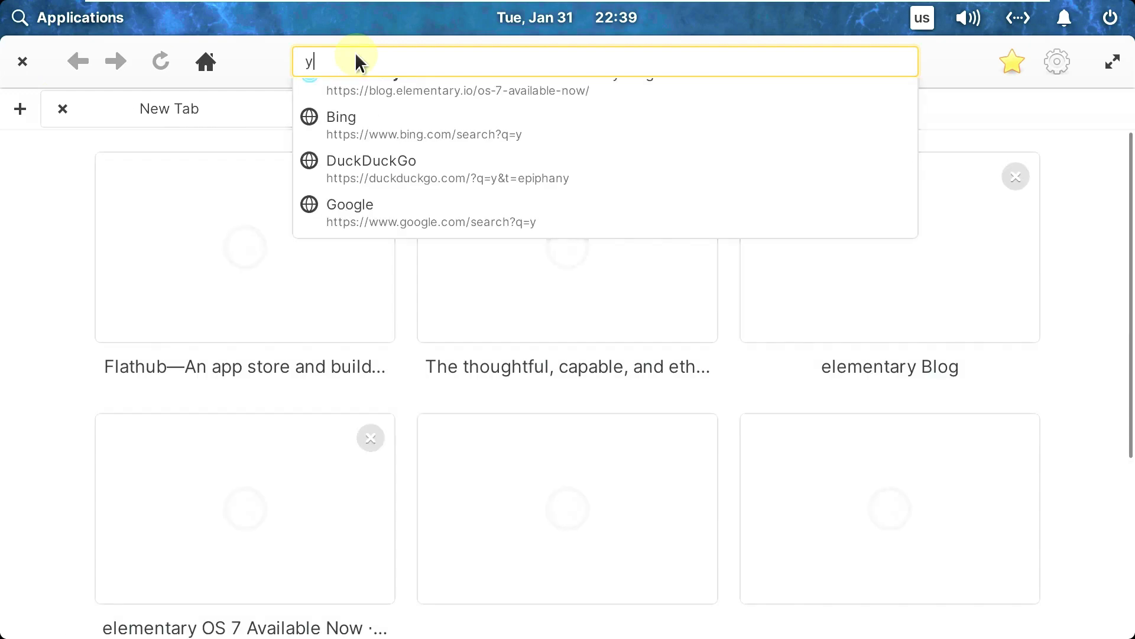
{"action": "type", "text": "outube."}
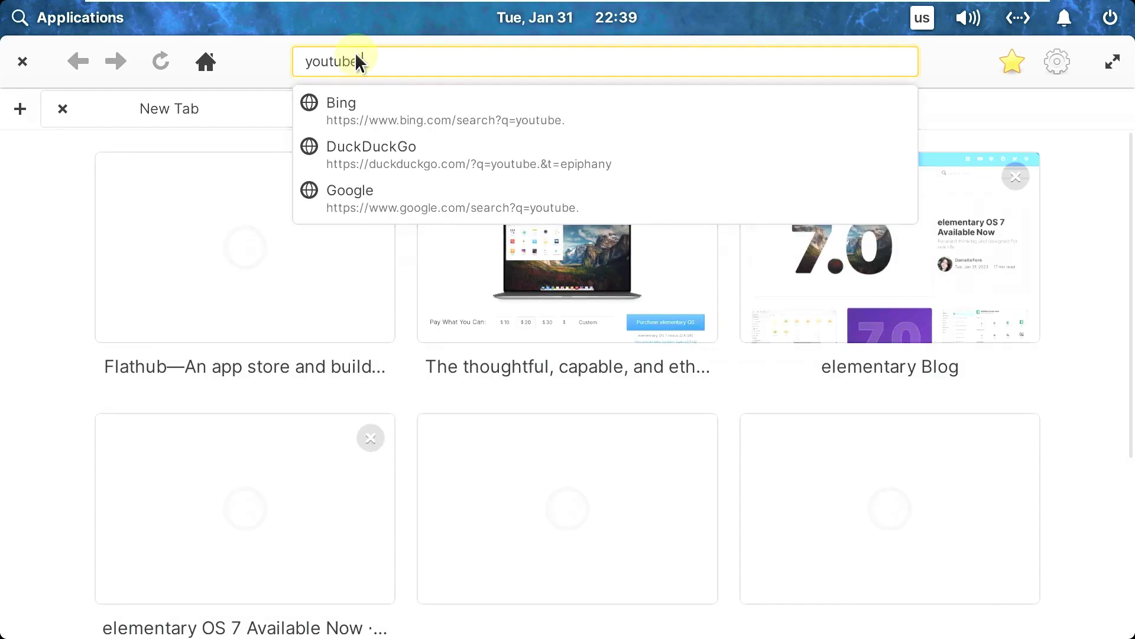
{"action": "type", "text": "com/9to5"}
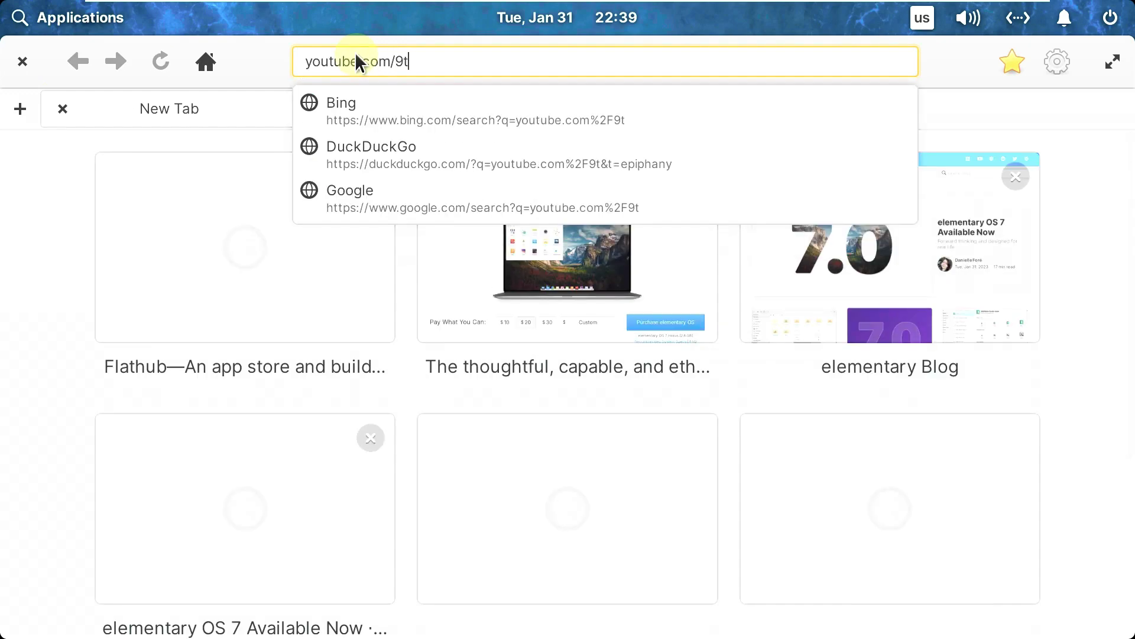
{"action": "type", "text": "linux"}
{"action": "key", "text": "Return"}
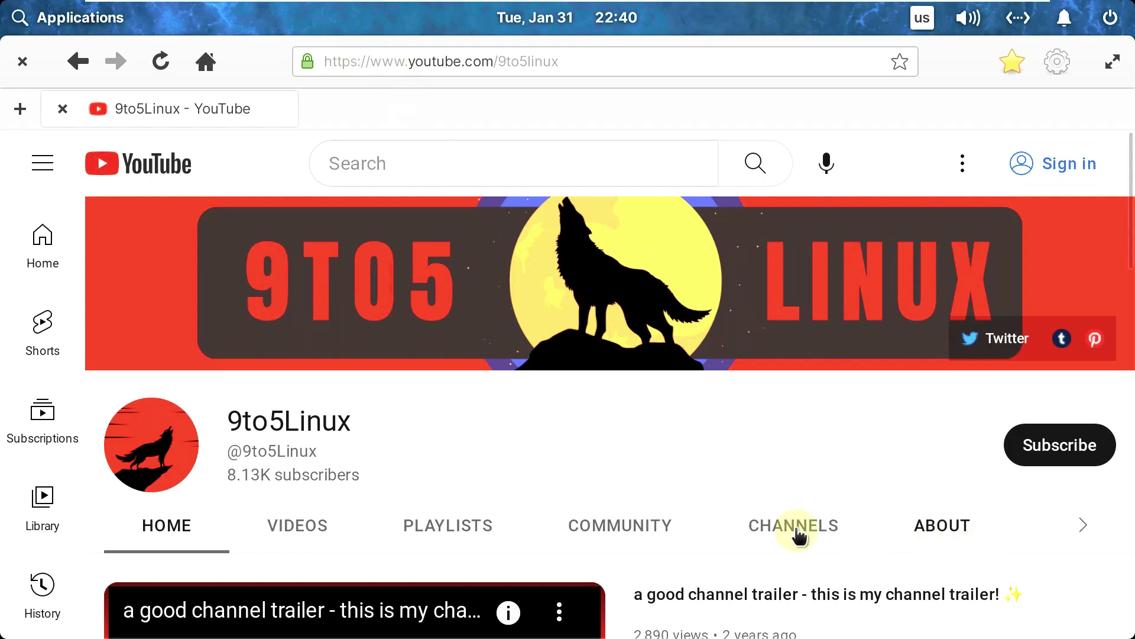
Show the 9to5Linux channel's playlists and reduce the page zoom to 67%
{"action": "left_click", "coordinate": [413, 528]}
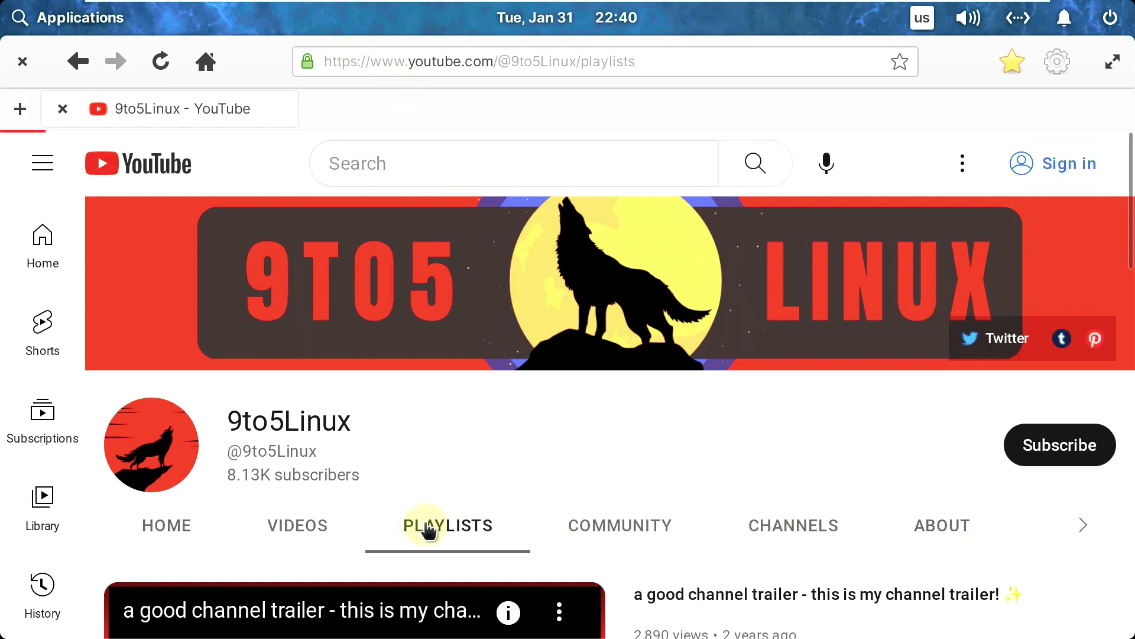
{"action": "left_click", "coordinate": [1057, 64]}
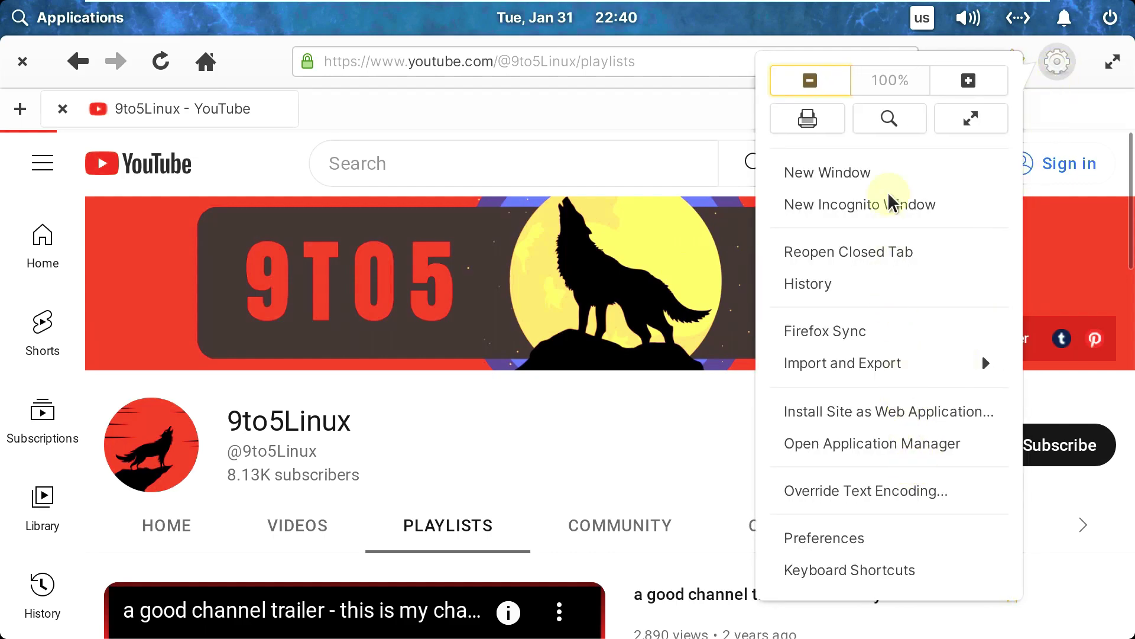
{"action": "left_click", "coordinate": [834, 80]}
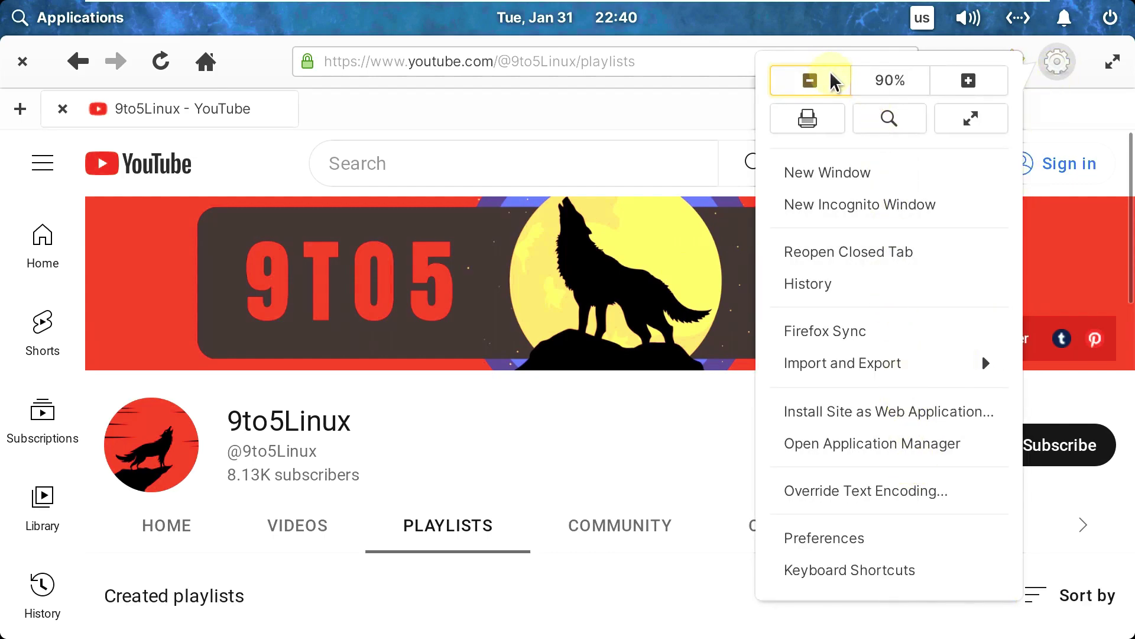
{"action": "left_click", "coordinate": [834, 80]}
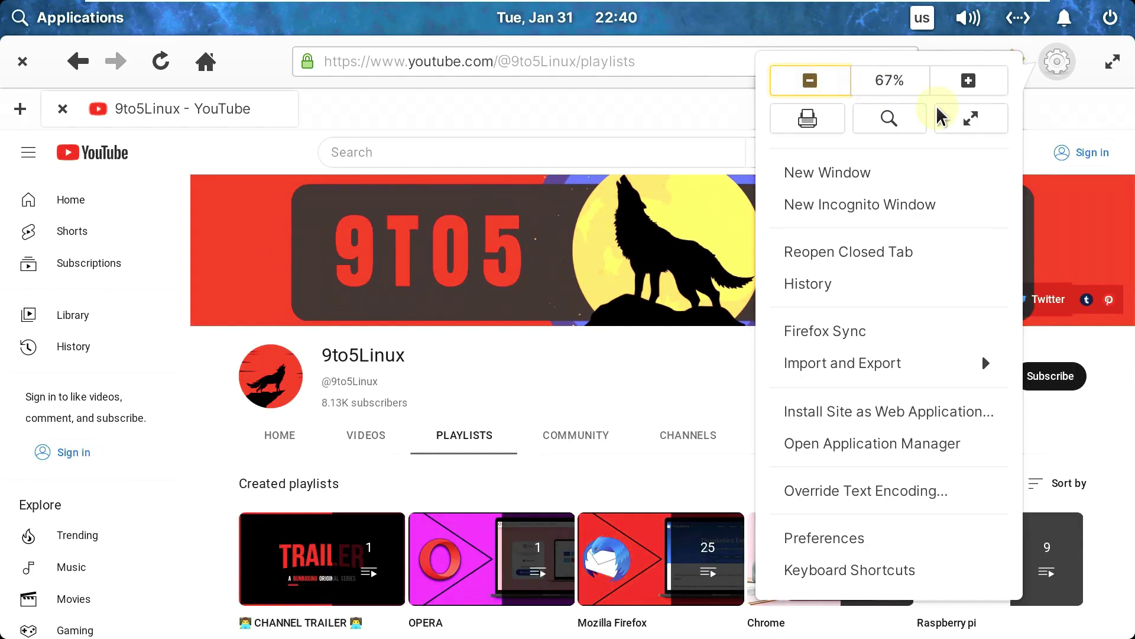
{"action": "left_click", "coordinate": [1057, 62]}
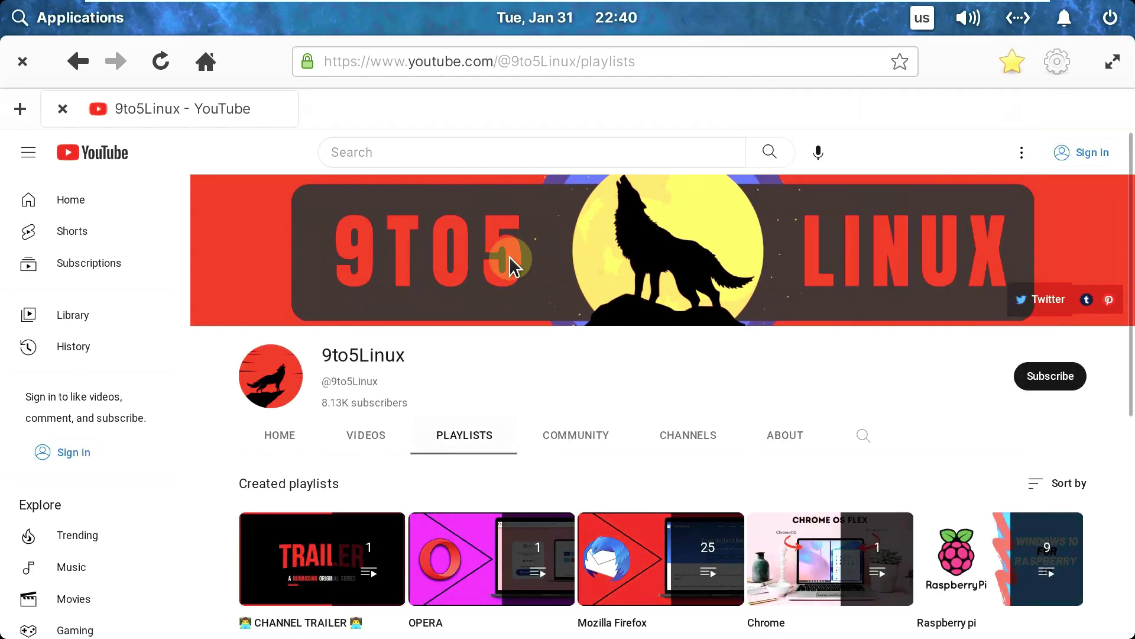
Look through the created playlists and open the full Linux playlist
{"action": "scroll", "coordinate": [509, 257], "scroll_direction": "down", "scroll_amount": 3}
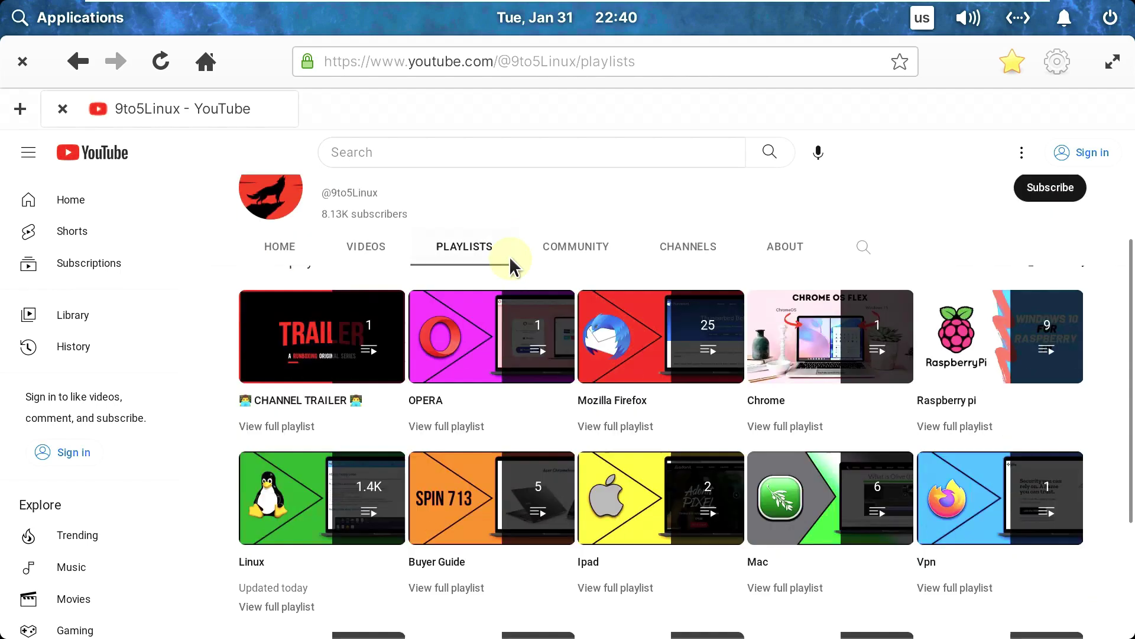
{"action": "scroll", "coordinate": [509, 257], "scroll_direction": "down", "scroll_amount": 2}
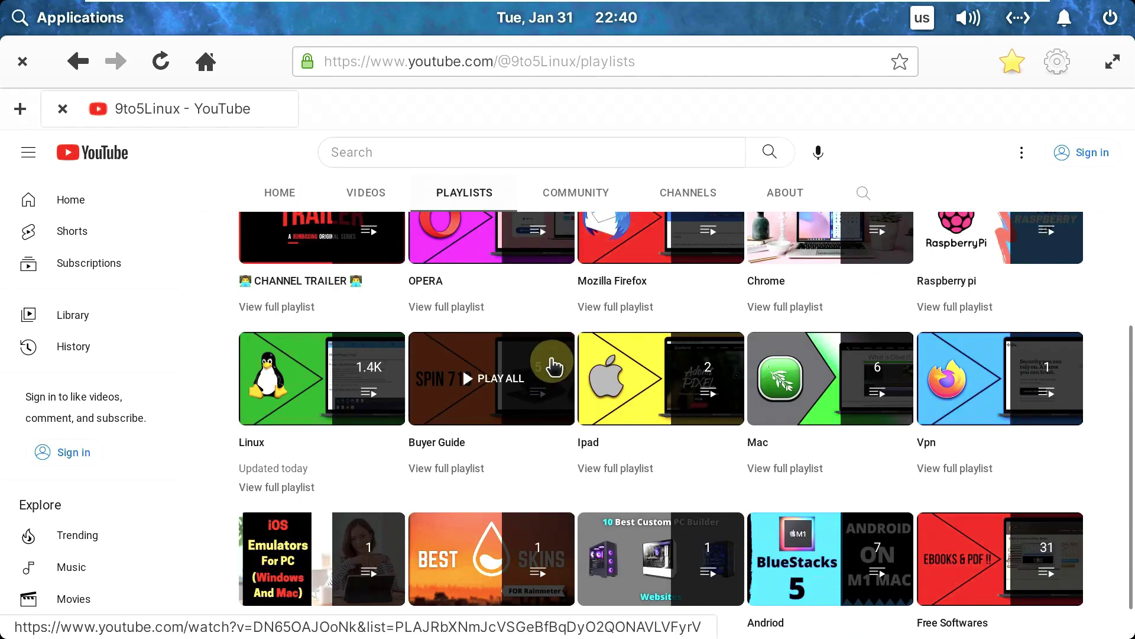
{"action": "scroll", "coordinate": [554, 366], "scroll_direction": "down", "scroll_amount": 1}
{"action": "scroll", "coordinate": [552, 362], "scroll_direction": "up", "scroll_amount": 2}
{"action": "scroll", "coordinate": [553, 367], "scroll_direction": "down", "scroll_amount": 2}
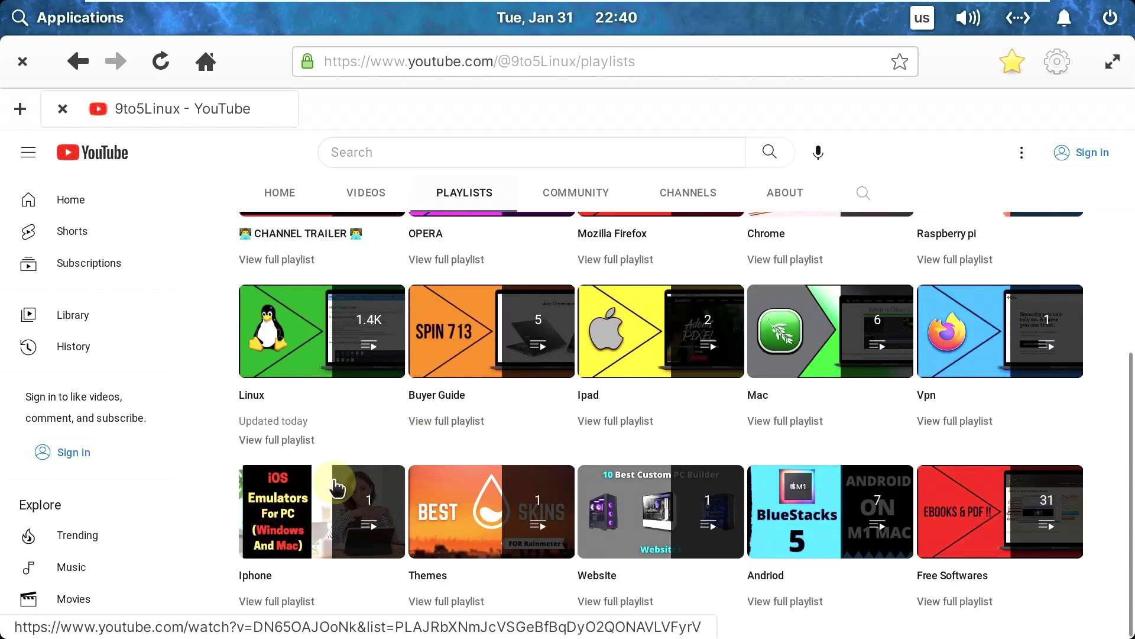
{"action": "left_click", "coordinate": [292, 443]}
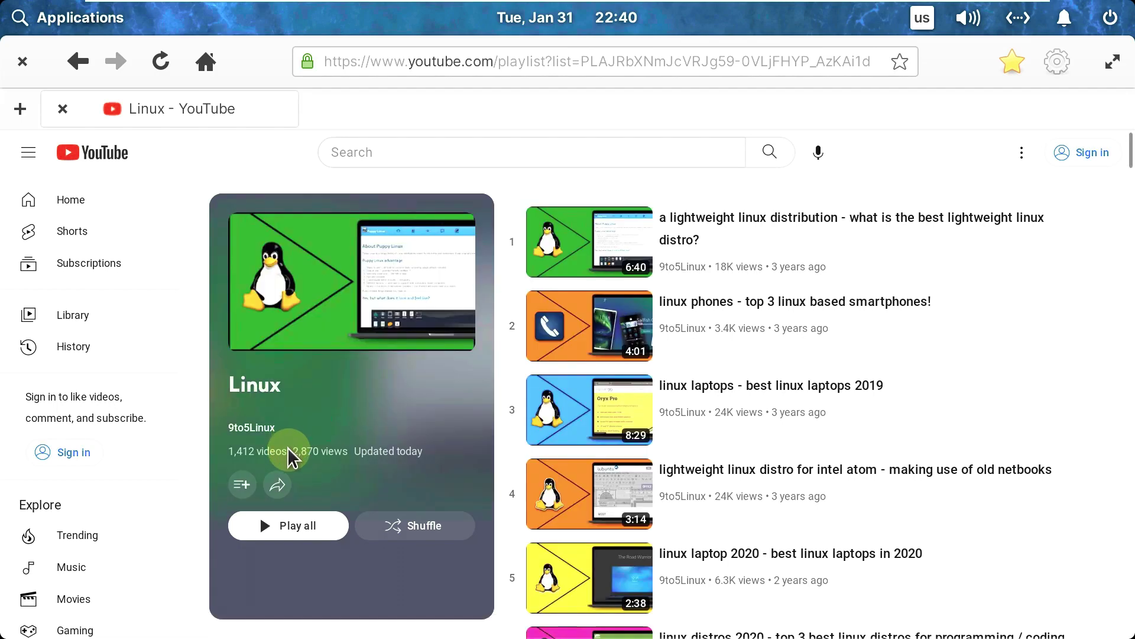
Highlight the Linux playlist's channel name and video count, and look over the first videos in its list
{"action": "left_click_drag", "start_coordinate": [277, 454], "coordinate": [302, 397]}
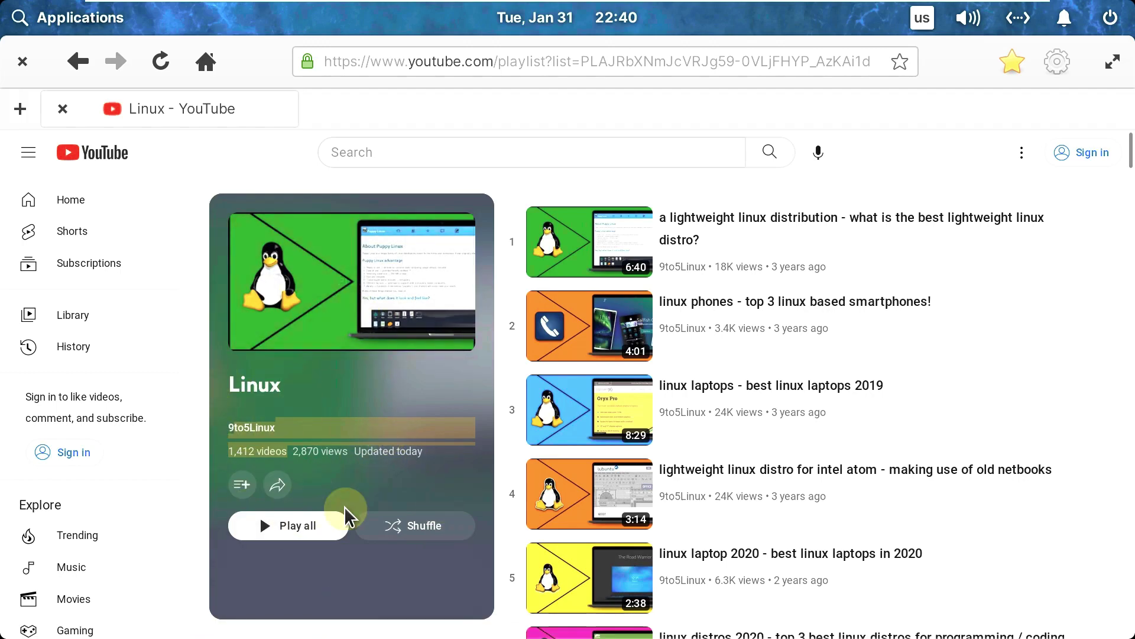
{"action": "scroll", "coordinate": [970, 375], "scroll_direction": "down", "scroll_amount": 5}
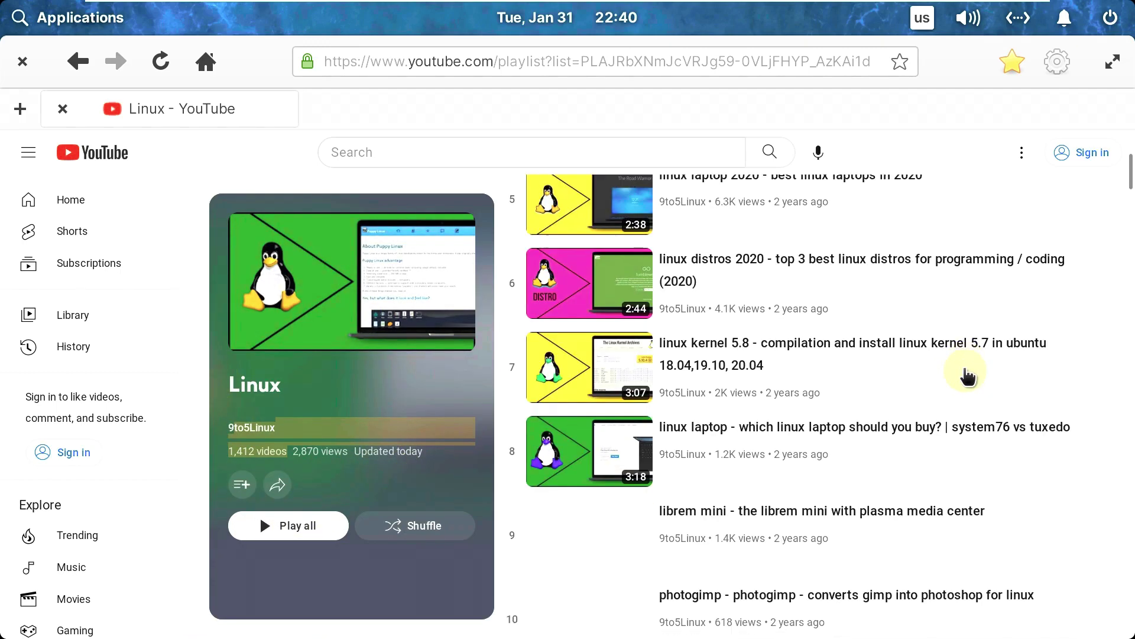
{"action": "scroll", "coordinate": [261, 524], "scroll_direction": "up", "scroll_amount": 5}
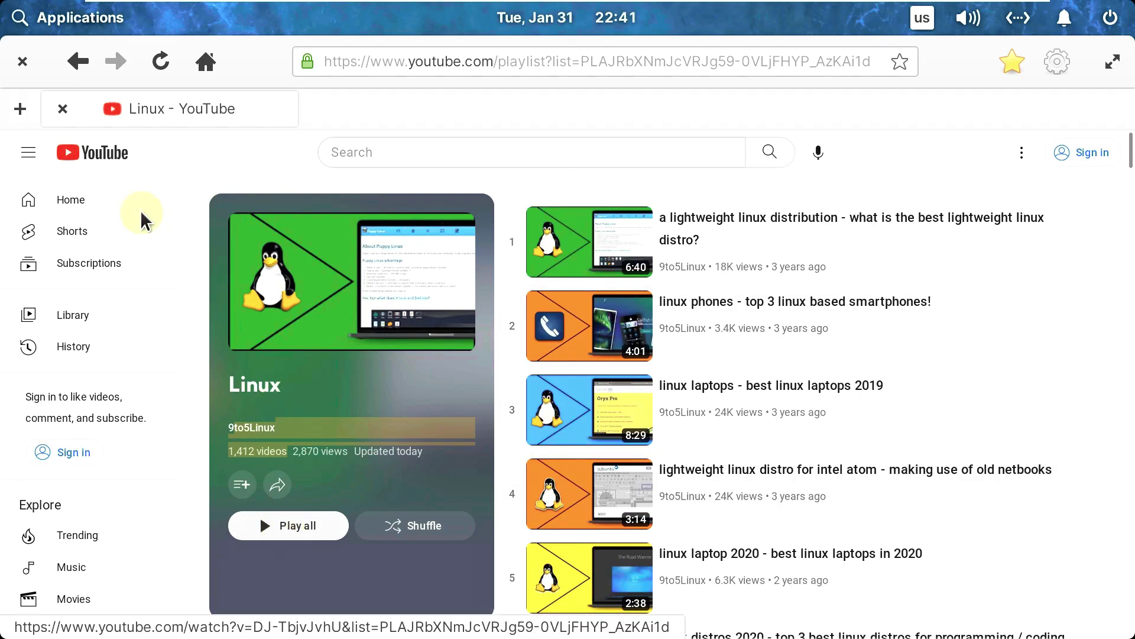
Return to the 9to5Linux channel and browse its community posts, including the latest packages and distributions polls
{"action": "left_click", "coordinate": [75, 63]}
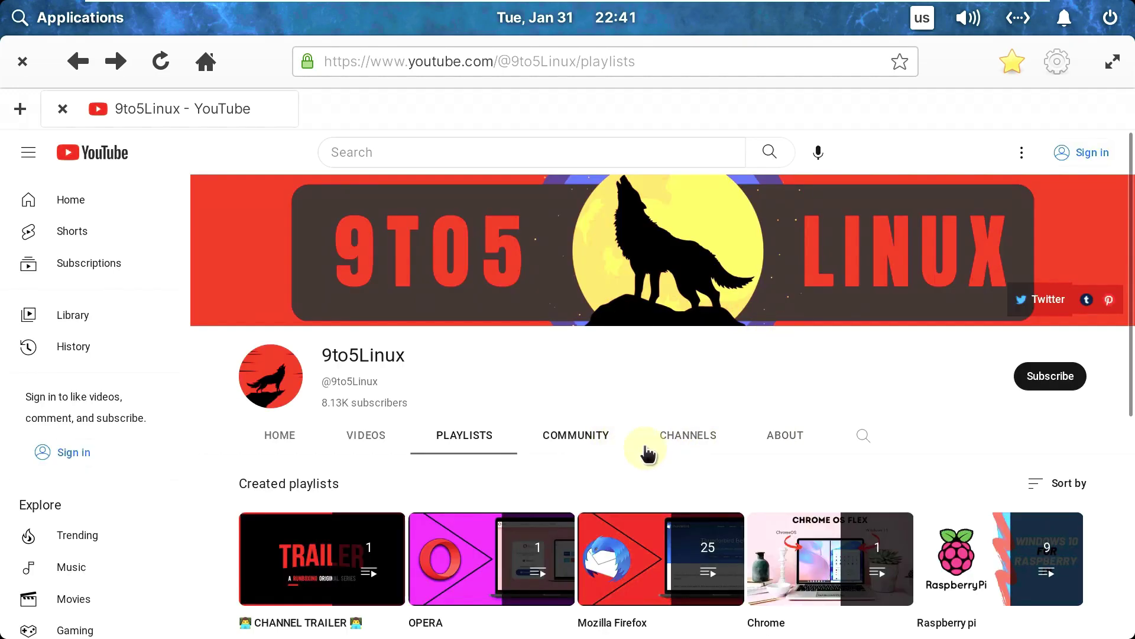
{"action": "left_click", "coordinate": [587, 436]}
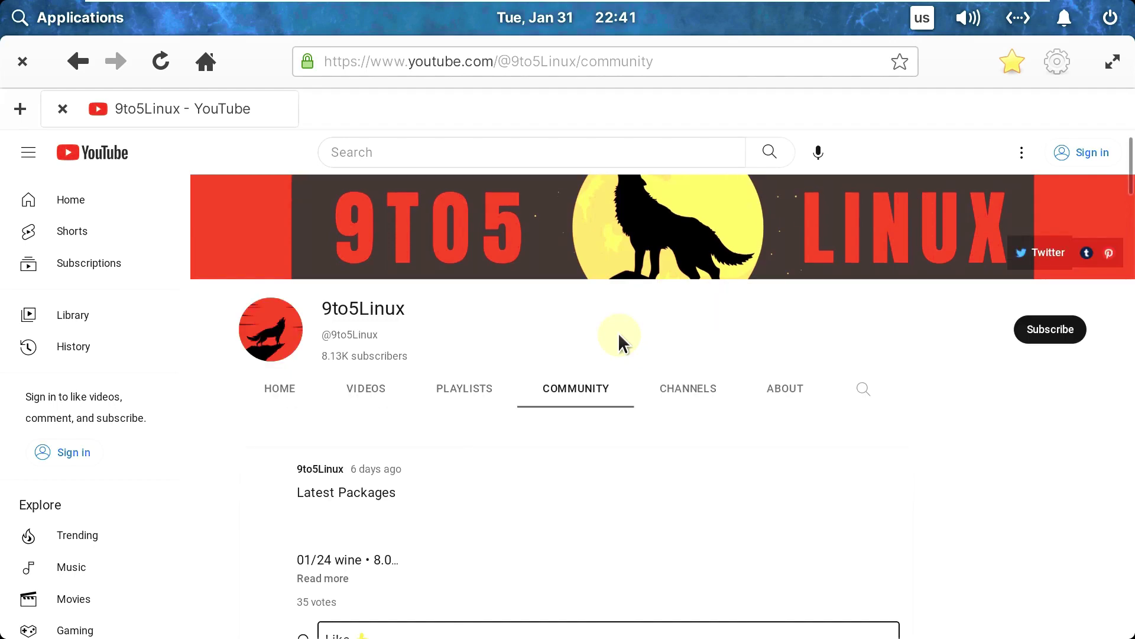
{"action": "scroll", "coordinate": [619, 338], "scroll_direction": "down", "scroll_amount": 3}
{"action": "scroll", "coordinate": [619, 333], "scroll_direction": "down", "scroll_amount": 15}
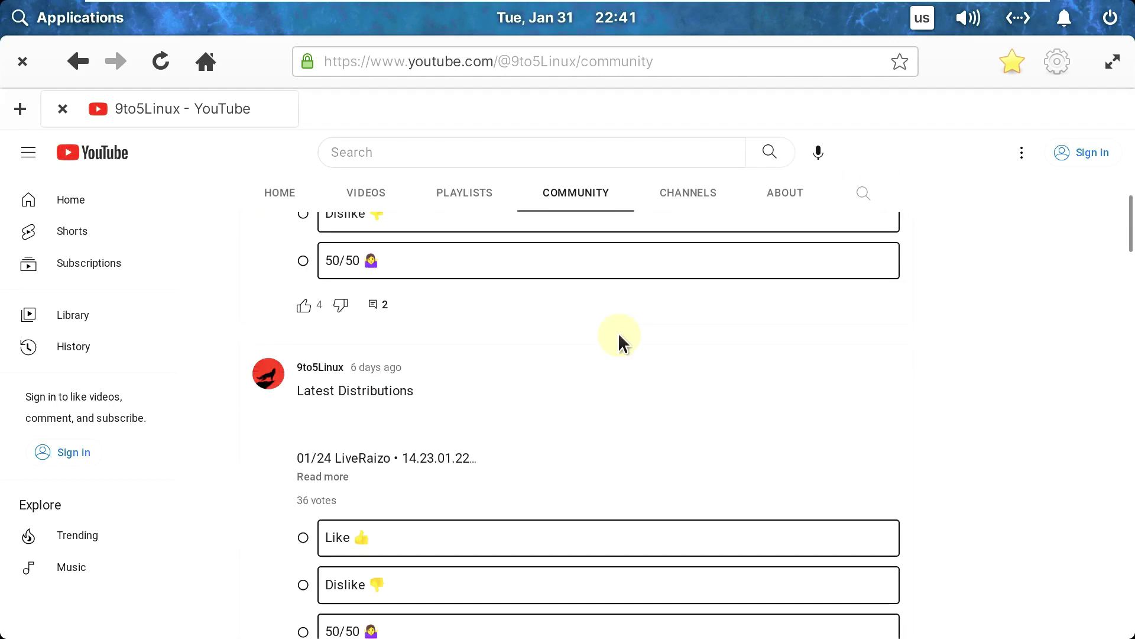
Show the 9to5Linux channel's About information and highlight the daily upload statement and the weekly schedule in its description
{"action": "scroll", "coordinate": [794, 353], "scroll_direction": "up", "scroll_amount": 12}
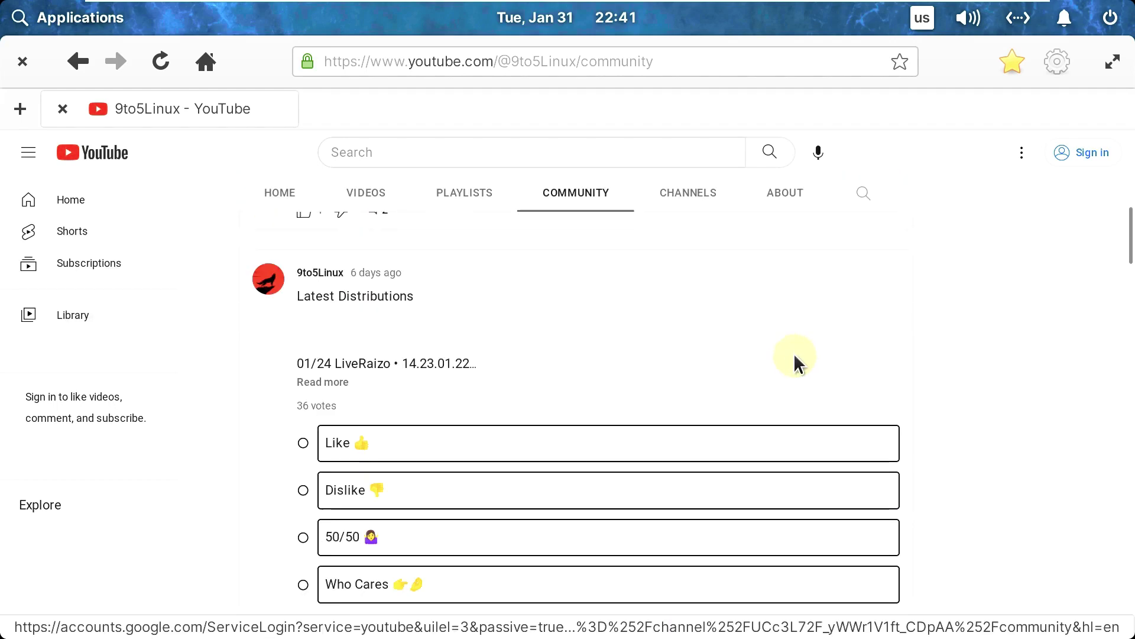
{"action": "scroll", "coordinate": [797, 357], "scroll_direction": "up", "scroll_amount": 4}
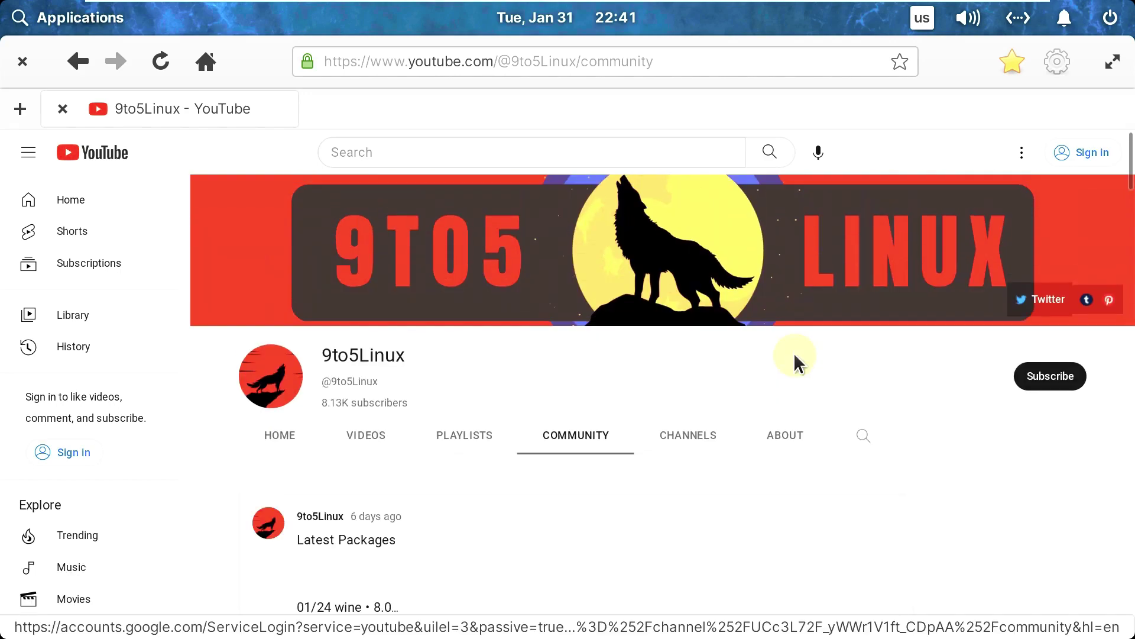
{"action": "left_click", "coordinate": [797, 424]}
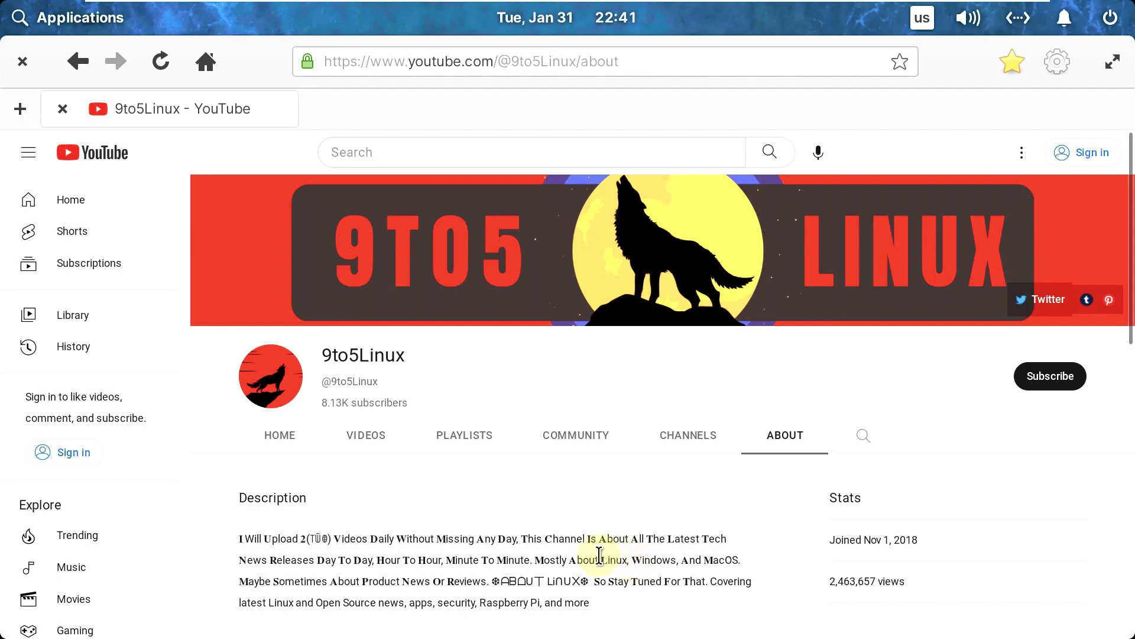
{"action": "left_click_drag", "start_coordinate": [520, 538], "coordinate": [240, 534]}
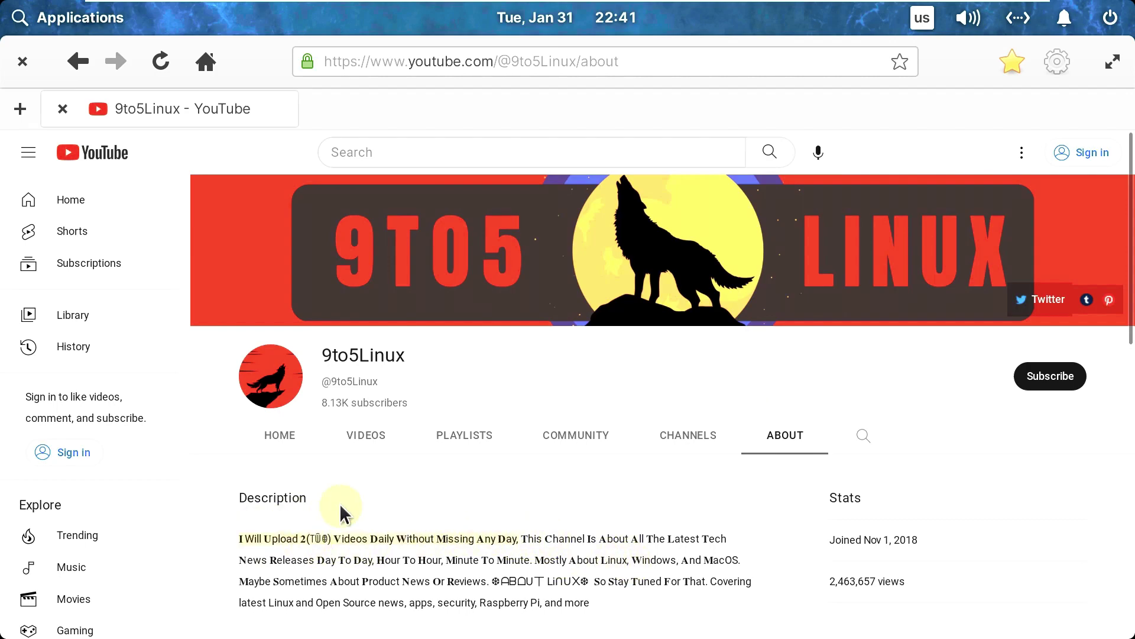
{"action": "scroll", "coordinate": [343, 506], "scroll_direction": "down", "scroll_amount": 5}
{"action": "scroll", "coordinate": [343, 512], "scroll_direction": "down", "scroll_amount": 3}
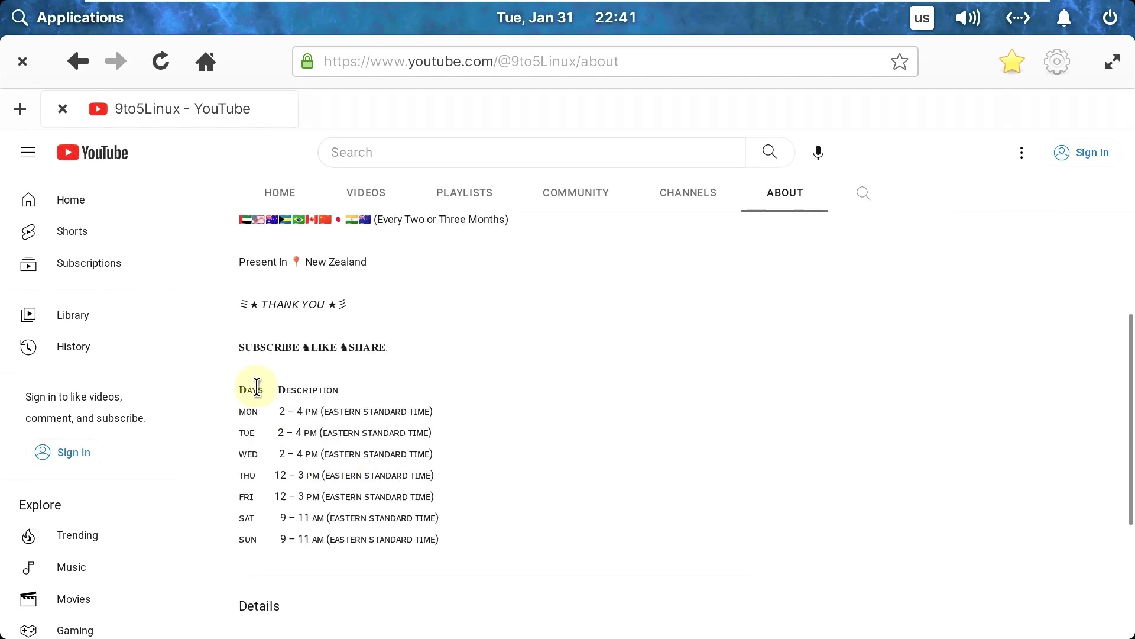
{"action": "left_click_drag", "start_coordinate": [342, 416], "coordinate": [795, 507]}
{"action": "scroll", "coordinate": [796, 496], "scroll_direction": "up", "scroll_amount": 8}
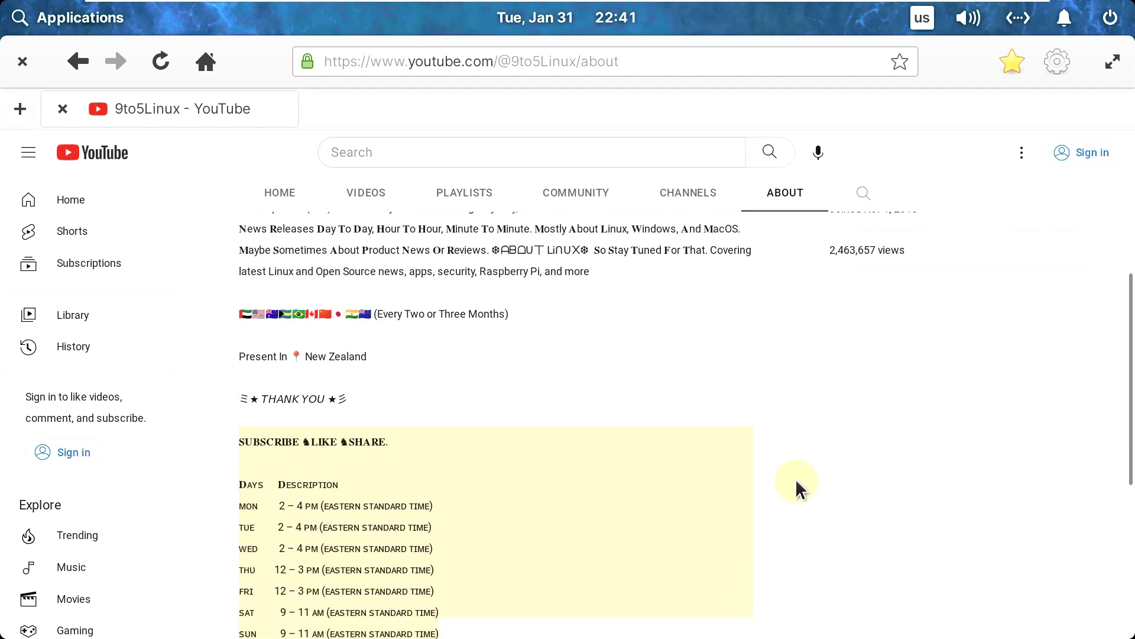
Bring up the channel's subscribe prompt and dismiss it without signing in
{"action": "left_click", "coordinate": [1065, 374]}
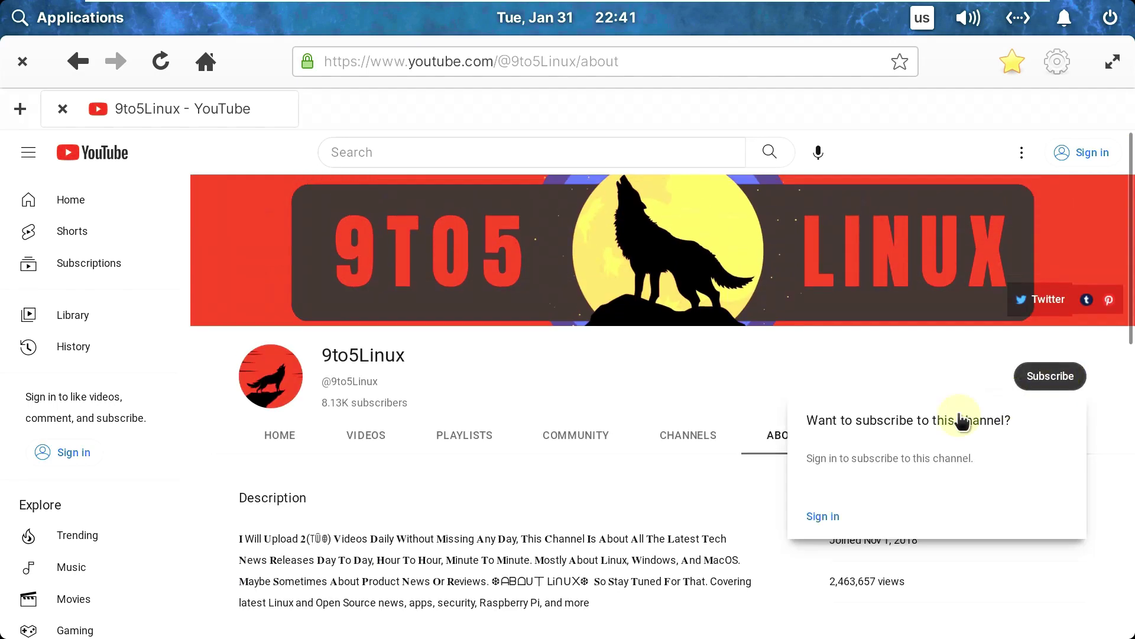
{"action": "left_click", "coordinate": [668, 356]}
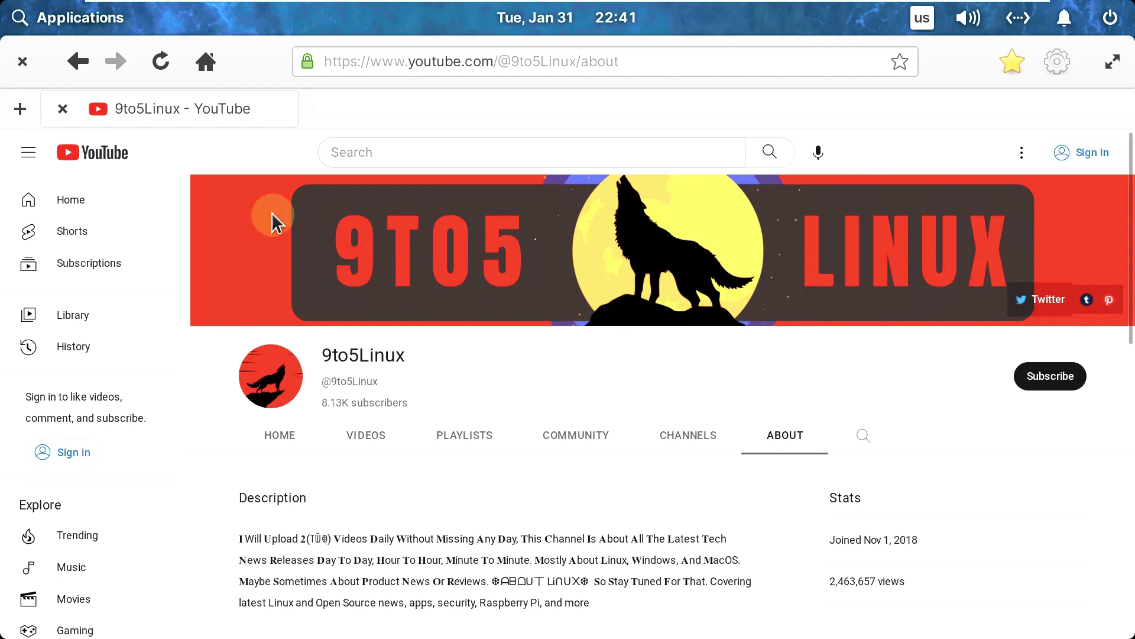
{"action": "left_click", "coordinate": [30, 66]}
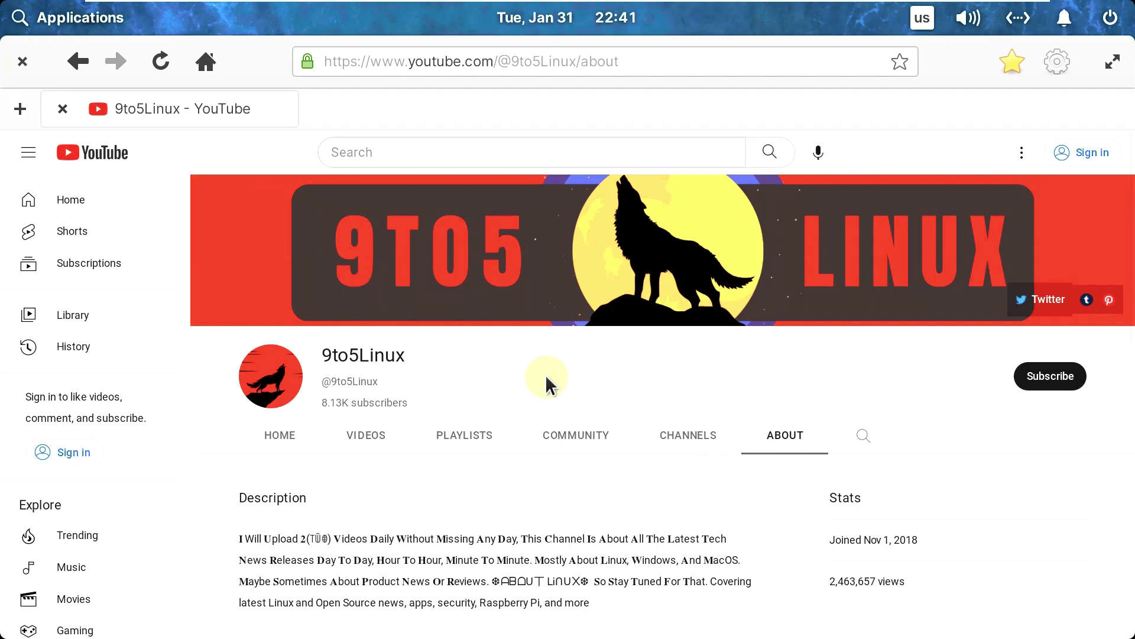
Search within the 9to5Linux channel for "elementary"
{"action": "left_click", "coordinate": [865, 435]}
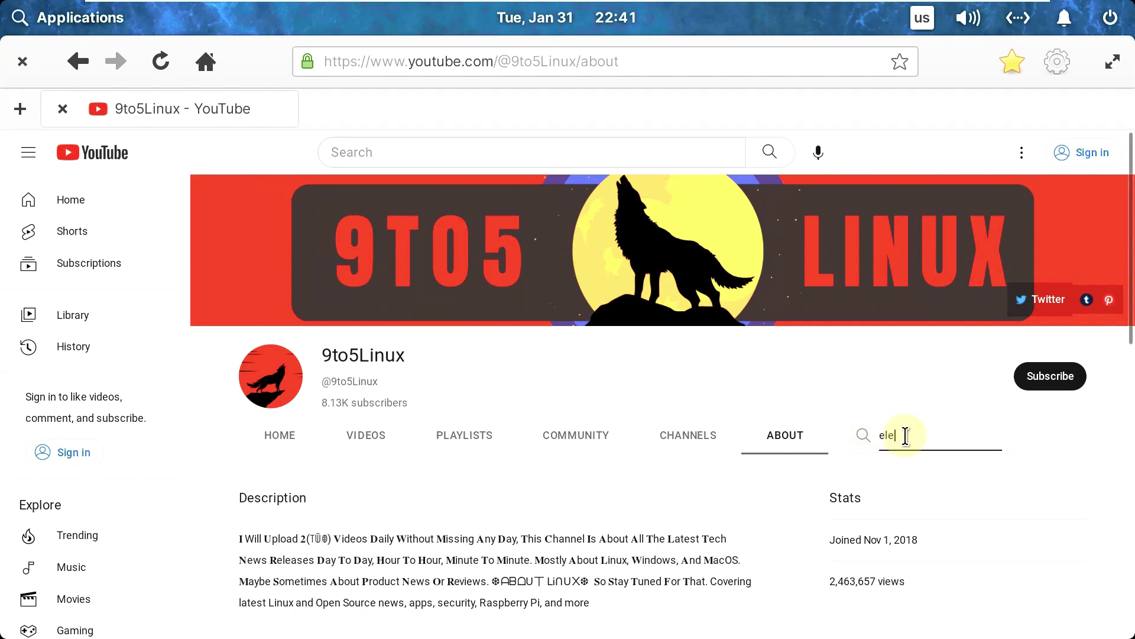
{"action": "type", "text": "elementary"}
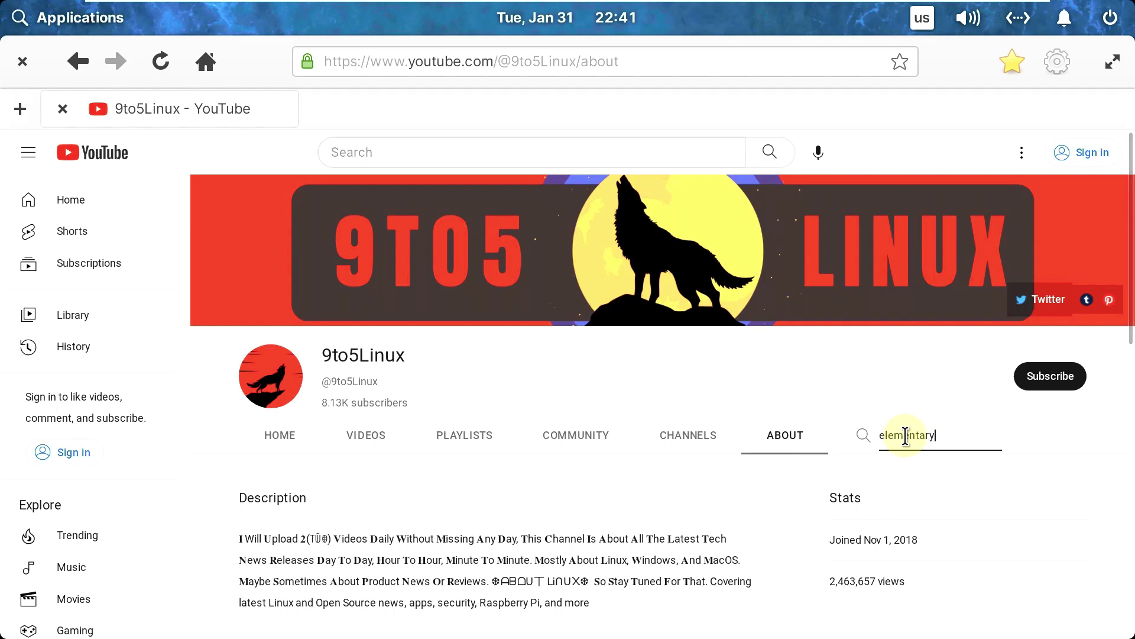
{"action": "key", "text": "Return"}
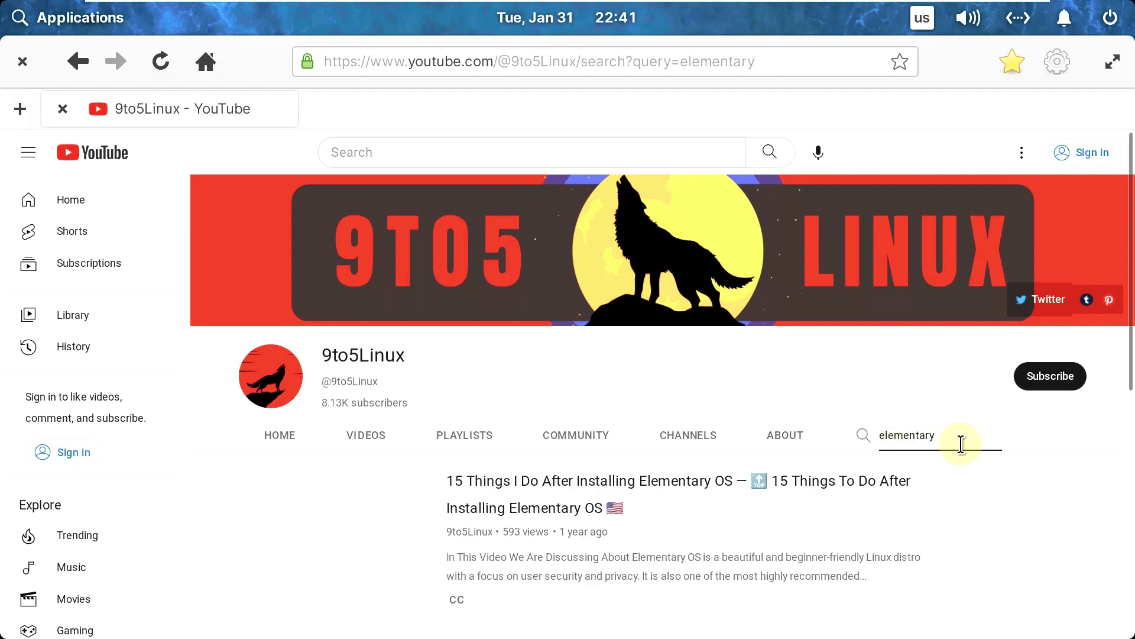
Look through the channel's videos about elementary OS, and close the web browser
{"action": "scroll", "coordinate": [959, 442], "scroll_direction": "down", "scroll_amount": 3}
{"action": "scroll", "coordinate": [959, 441], "scroll_direction": "down", "scroll_amount": 3}
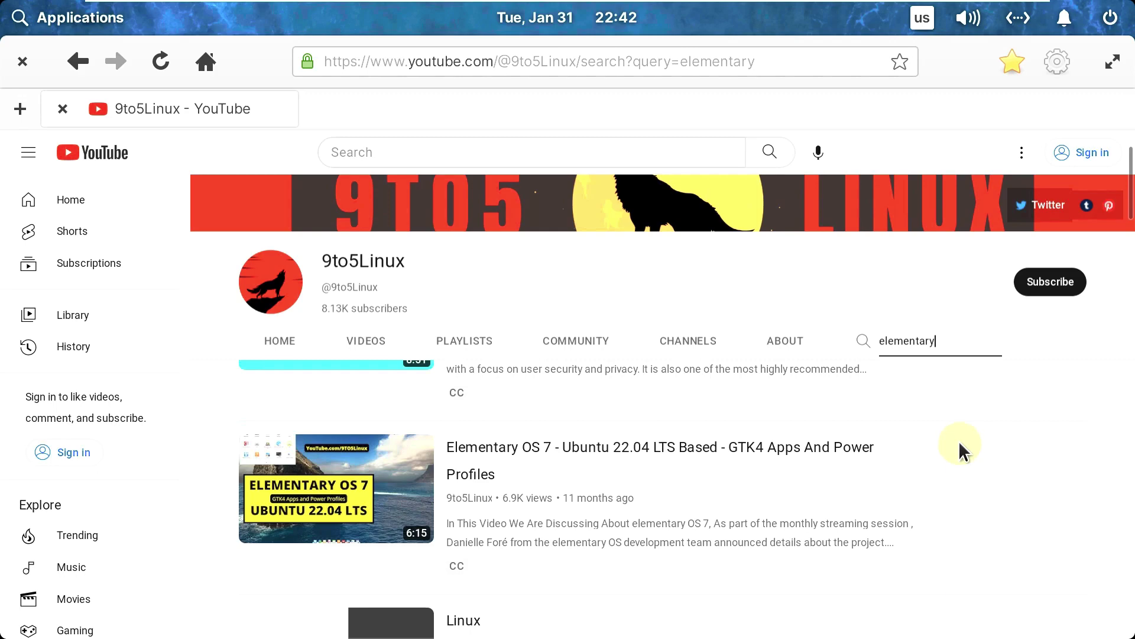
{"action": "scroll", "coordinate": [959, 441], "scroll_direction": "down", "scroll_amount": 3}
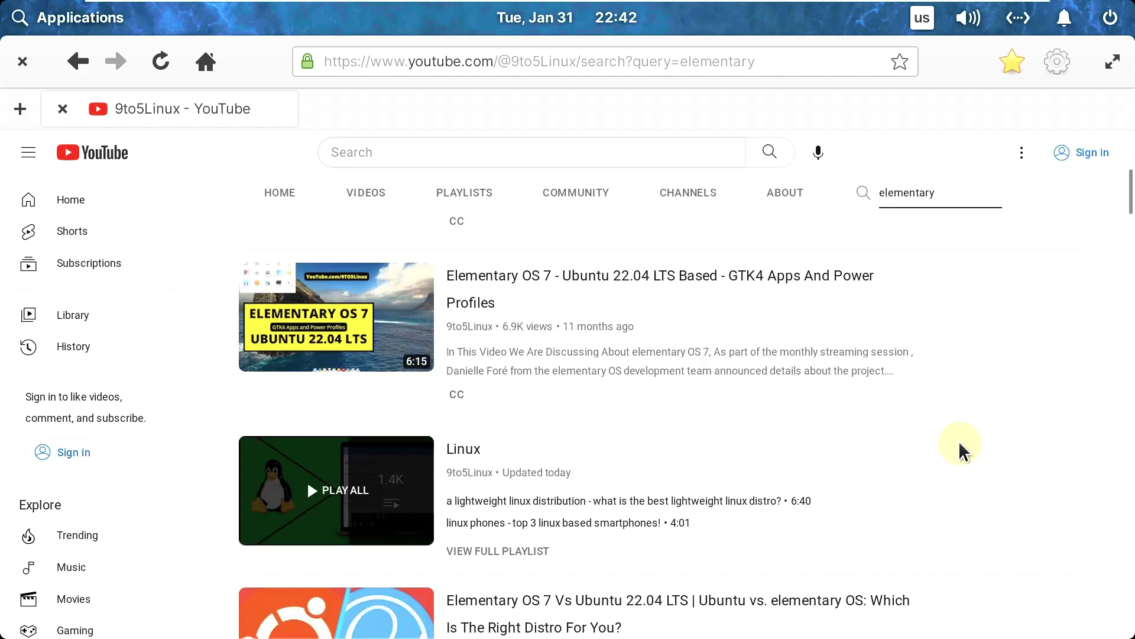
{"action": "scroll", "coordinate": [959, 441], "scroll_direction": "down", "scroll_amount": 4}
{"action": "scroll", "coordinate": [959, 441], "scroll_direction": "down", "scroll_amount": 15}
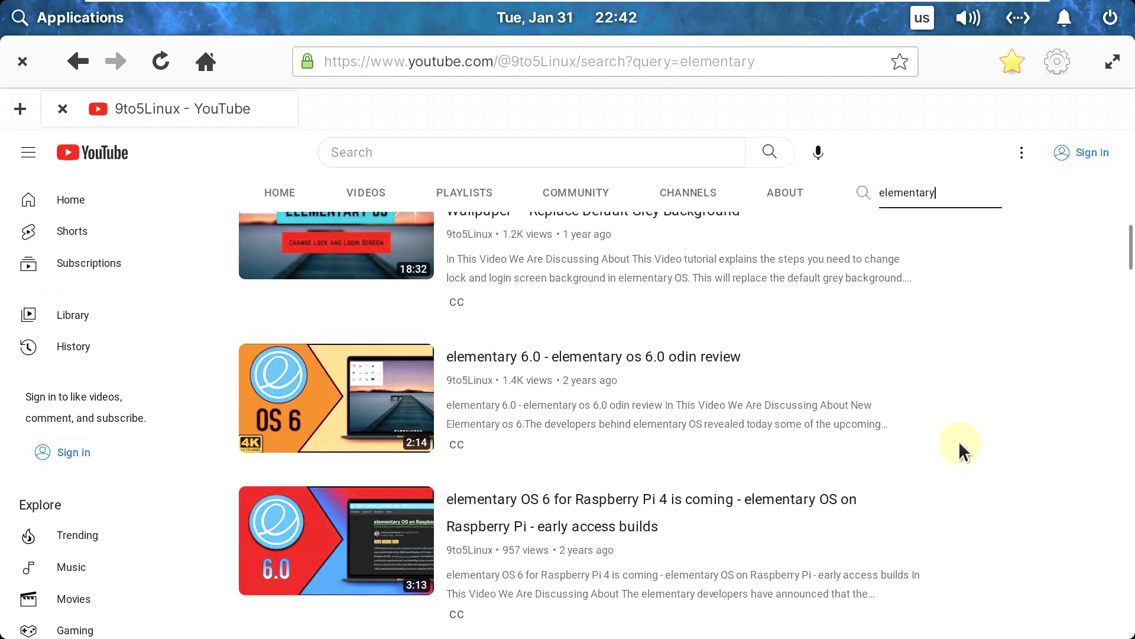
{"action": "scroll", "coordinate": [959, 441], "scroll_direction": "down", "scroll_amount": 15}
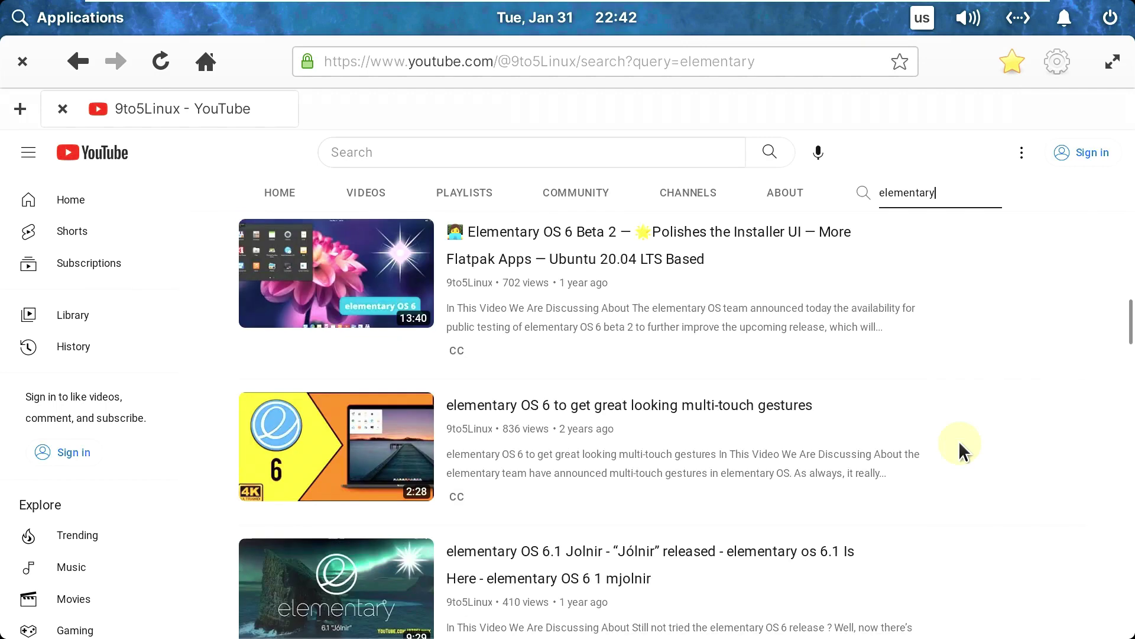
{"action": "scroll", "coordinate": [959, 441], "scroll_direction": "up", "scroll_amount": 15}
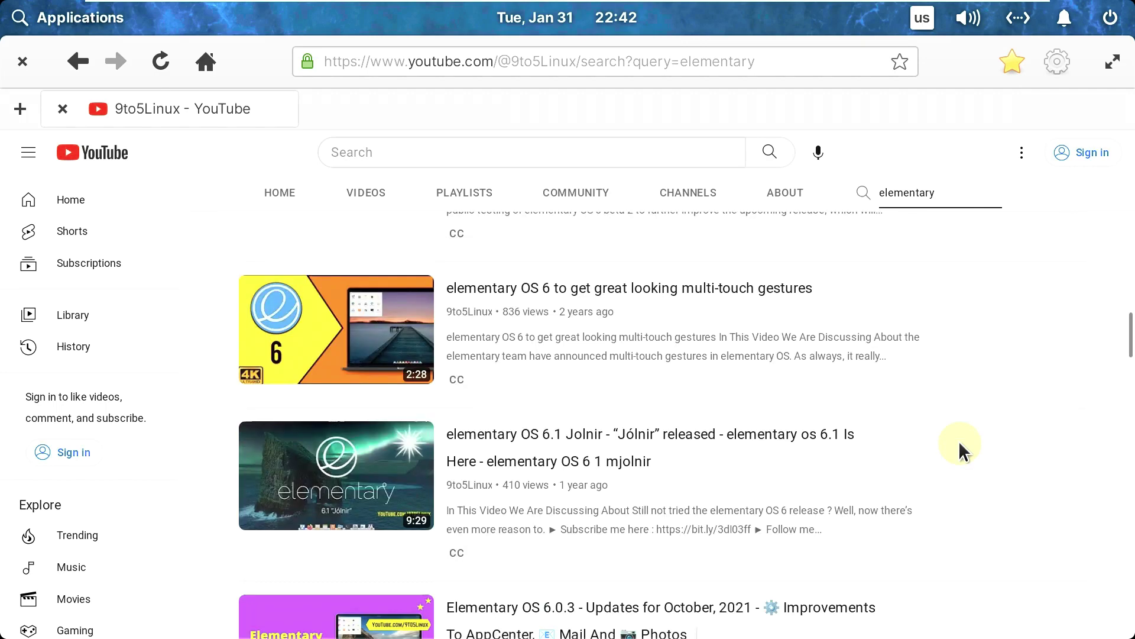
{"action": "scroll", "coordinate": [960, 441], "scroll_direction": "up", "scroll_amount": 15}
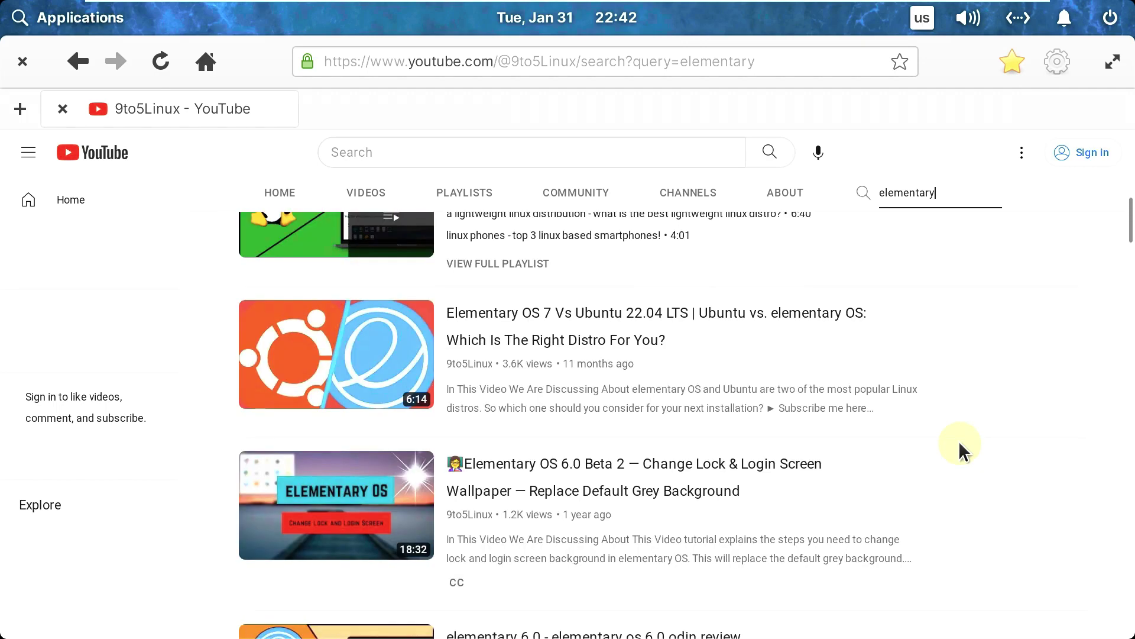
{"action": "scroll", "coordinate": [959, 441], "scroll_direction": "up", "scroll_amount": 5}
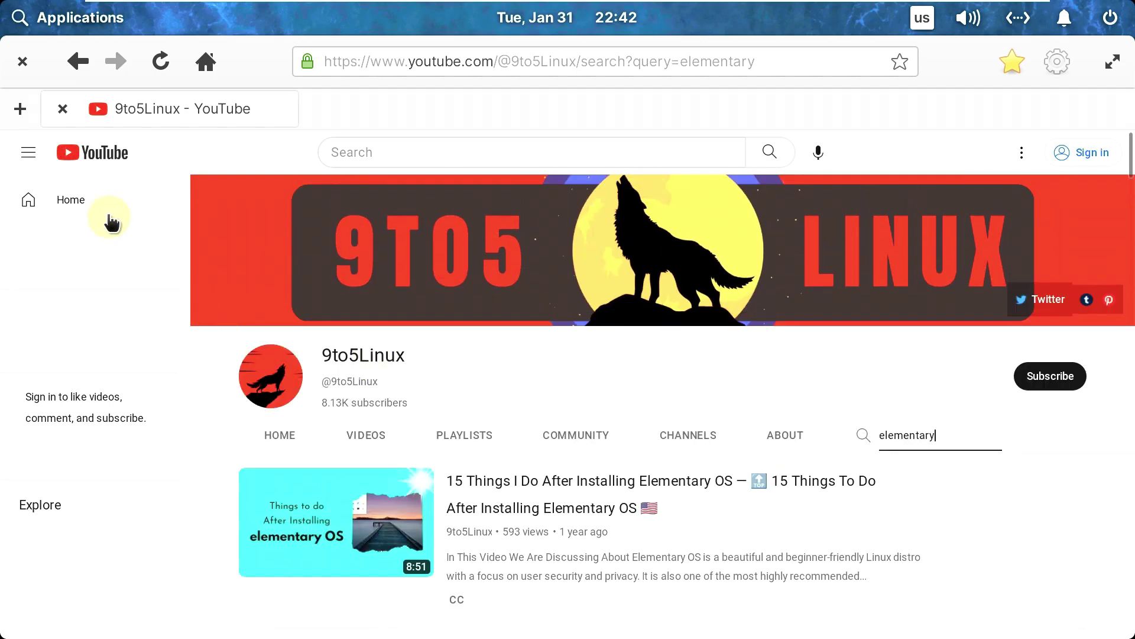
{"action": "left_click", "coordinate": [22, 62]}
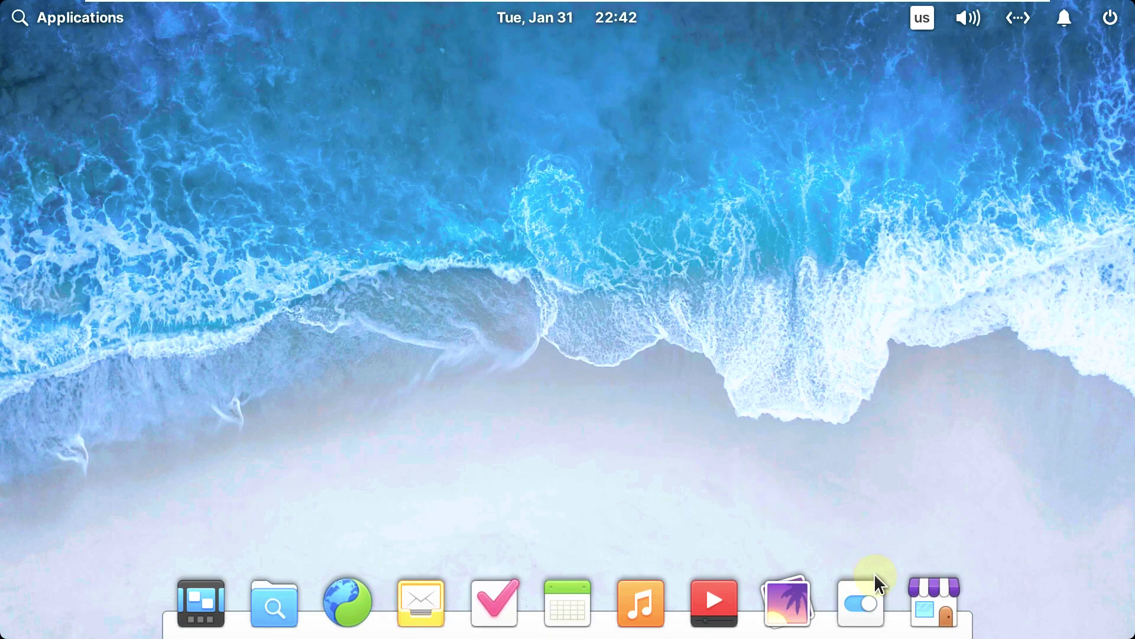
Show the operating system information in System Settings, highlight the OS name and version, and close the settings
{"action": "left_click", "coordinate": [885, 590]}
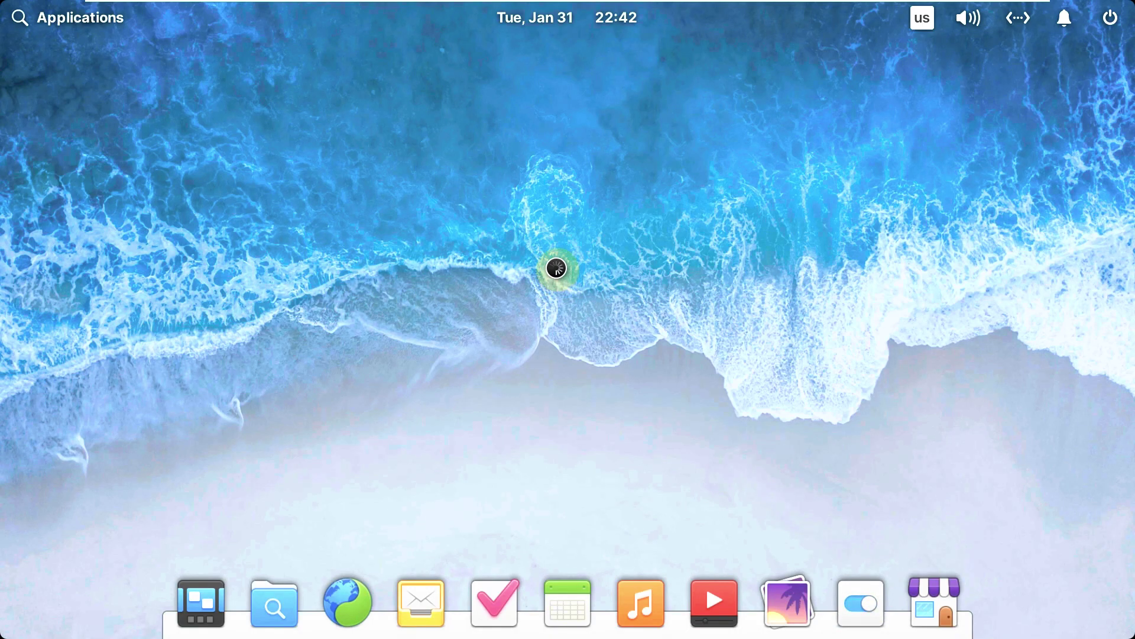
{"action": "scroll", "coordinate": [410, 210], "scroll_direction": "down", "scroll_amount": 1}
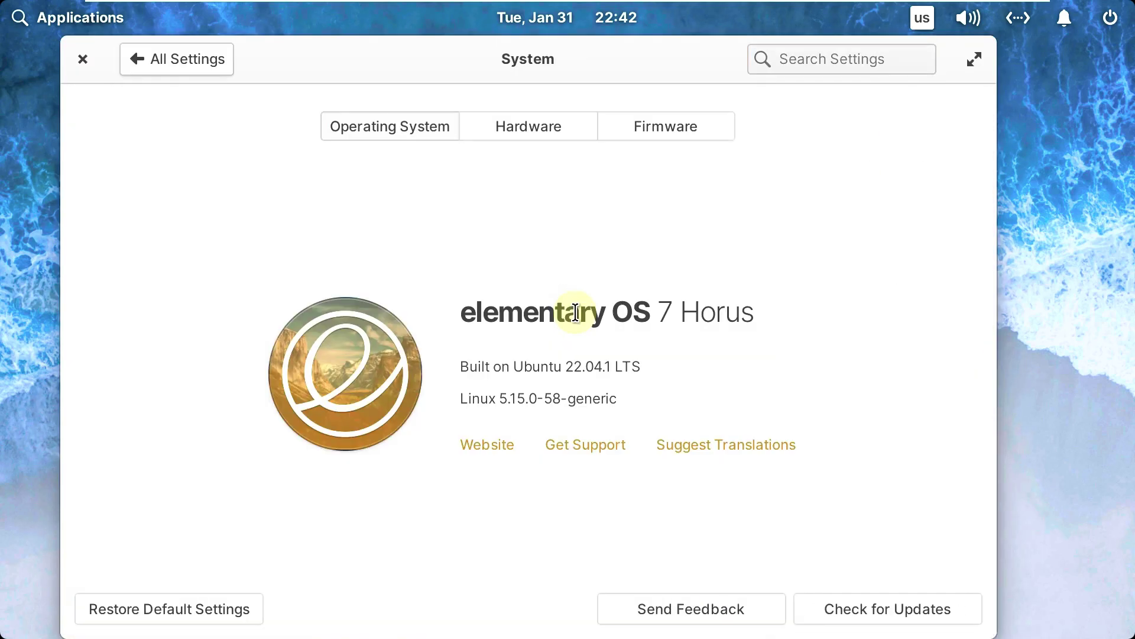
{"action": "left_click_drag", "start_coordinate": [751, 318], "coordinate": [438, 310]}
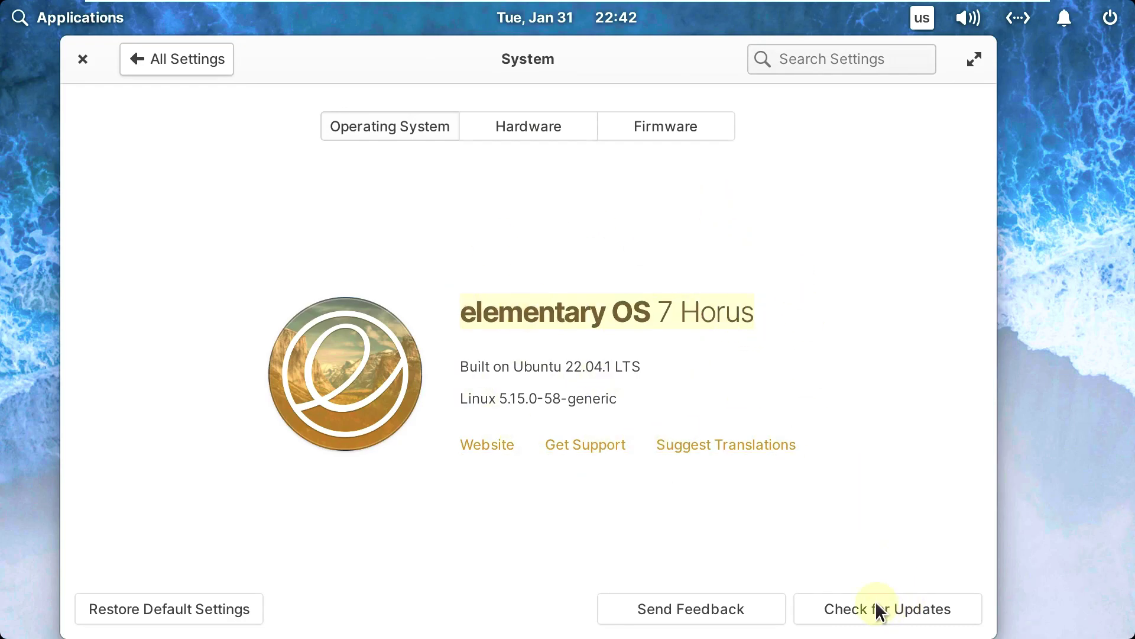
{"action": "left_click", "coordinate": [83, 59]}
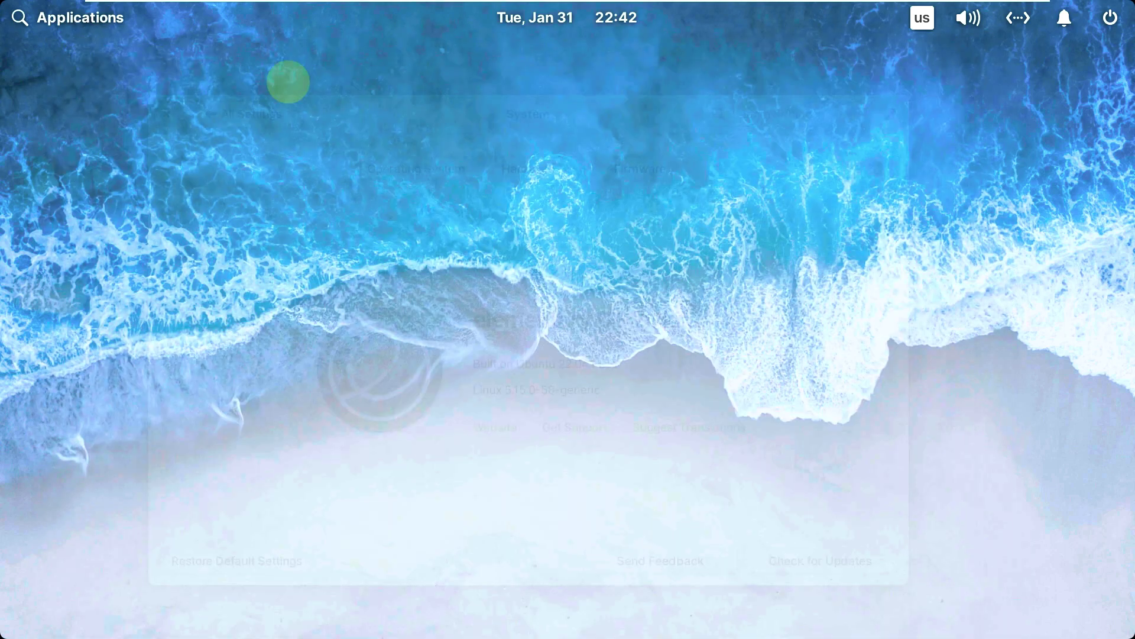
Shut down the live session and confirm turning off the device
{"action": "left_click", "coordinate": [1110, 18]}
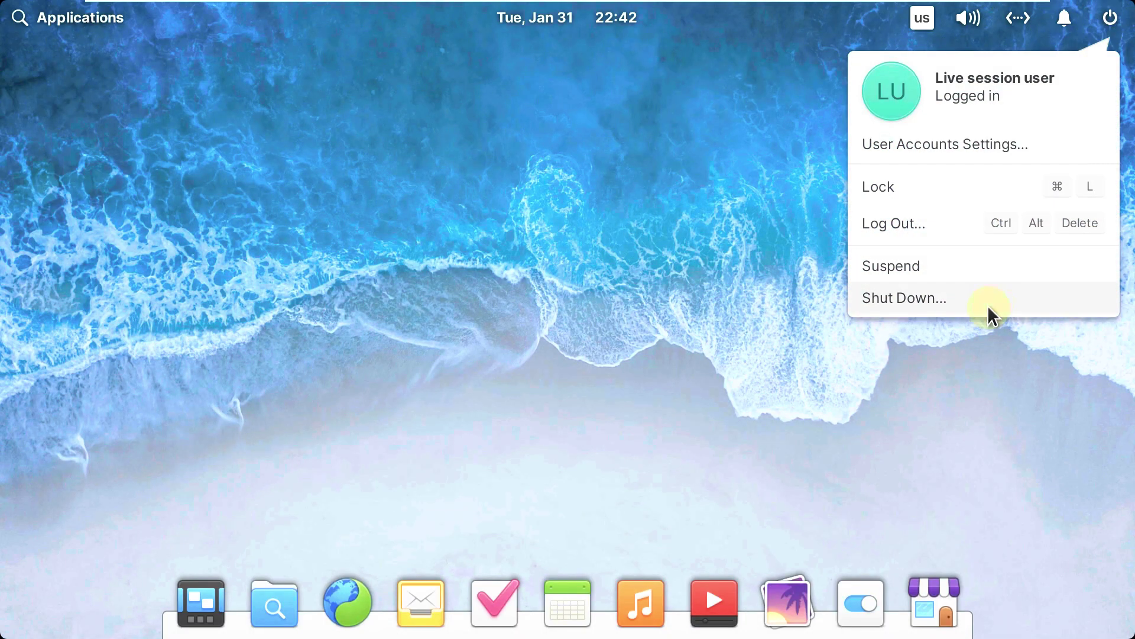
{"action": "left_click", "coordinate": [902, 299]}
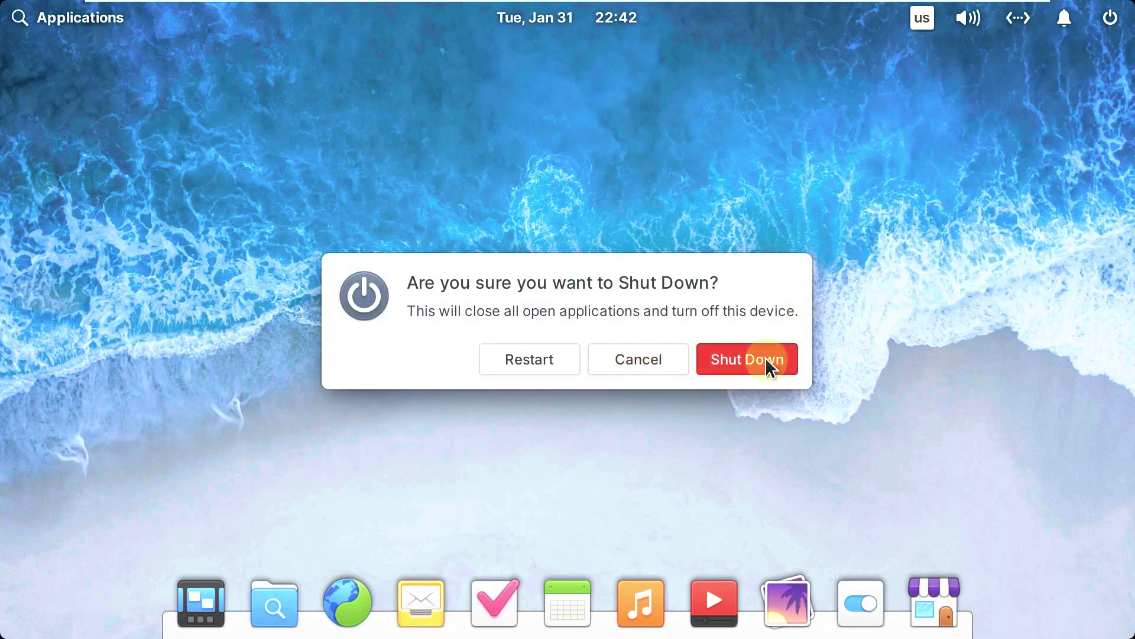
{"action": "left_click", "coordinate": [769, 362]}
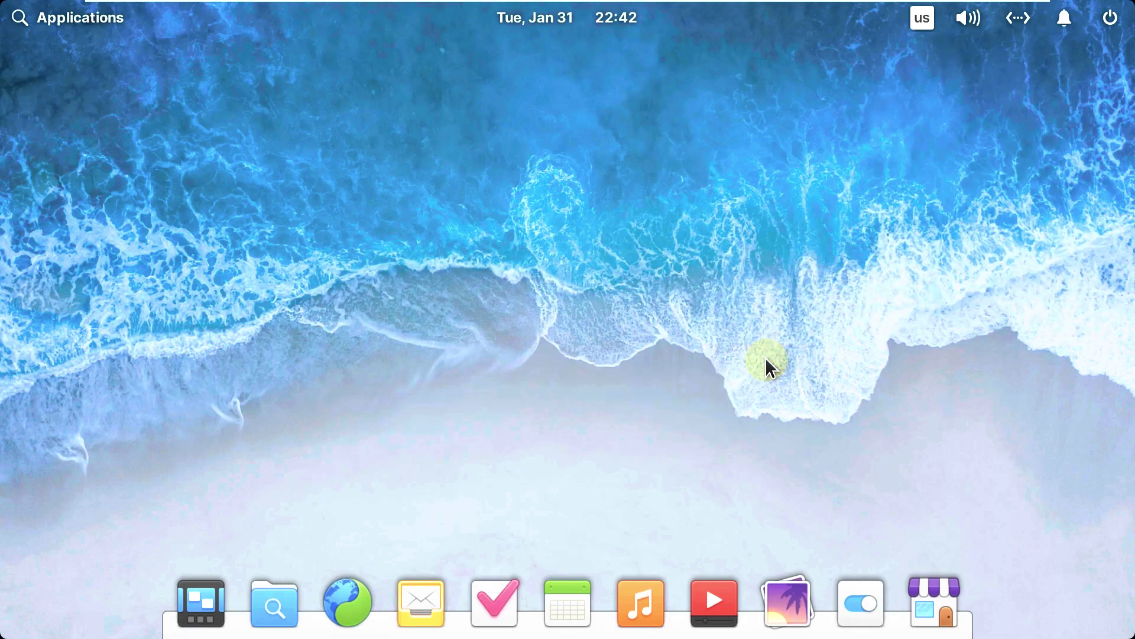